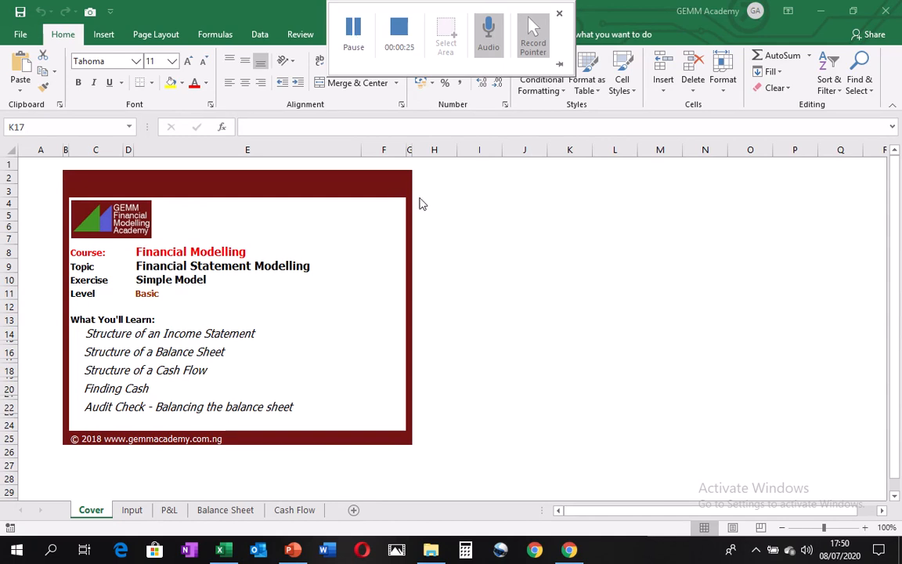
# Review the learning topics listed on the Cover sheet, from income statement structure to the balance sheet audit check.
pyautogui.click(491, 247)
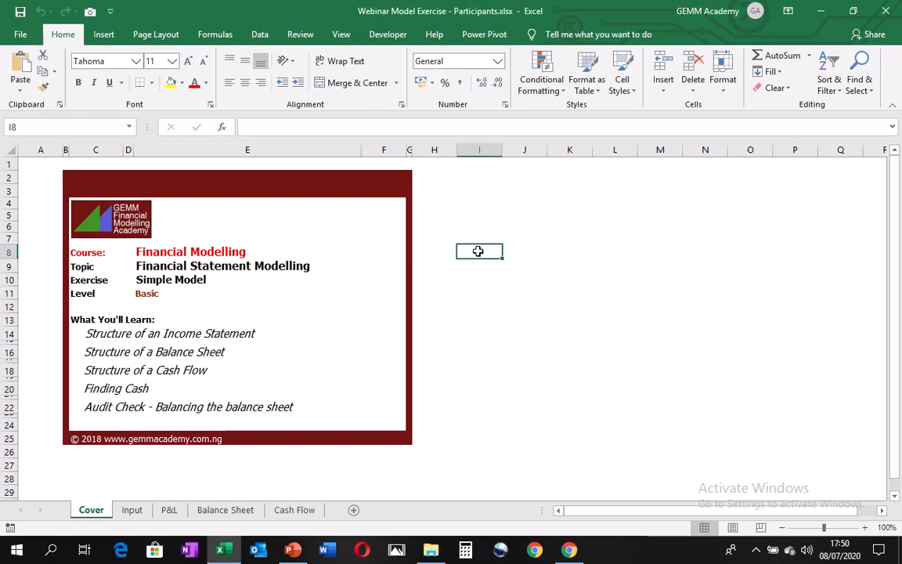
pyautogui.click(159, 304)
pyautogui.click(124, 334)
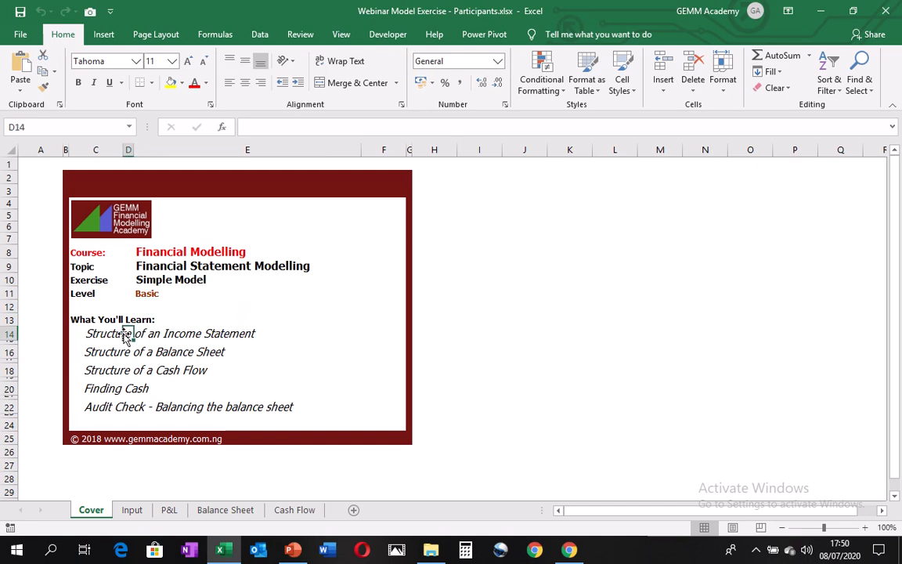
pyautogui.click(96, 354)
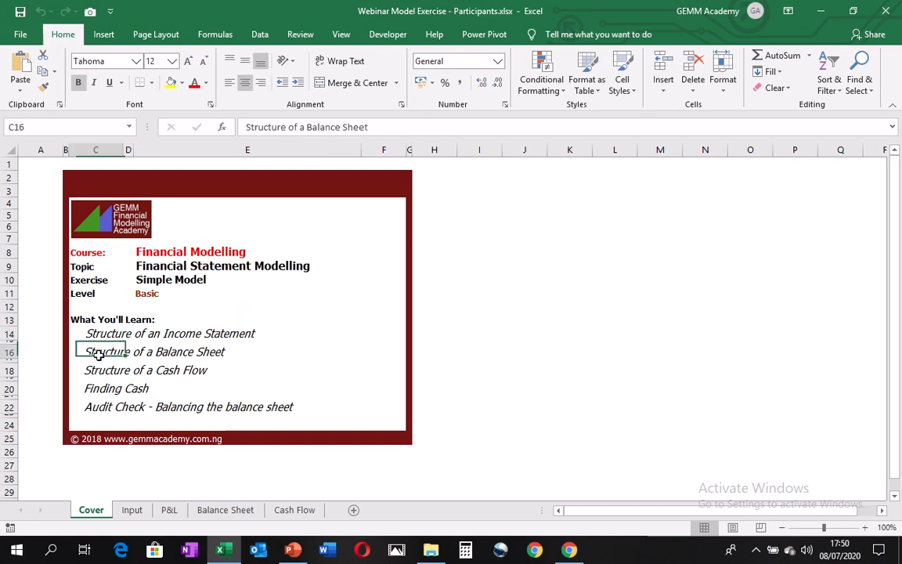
pyautogui.click(98, 373)
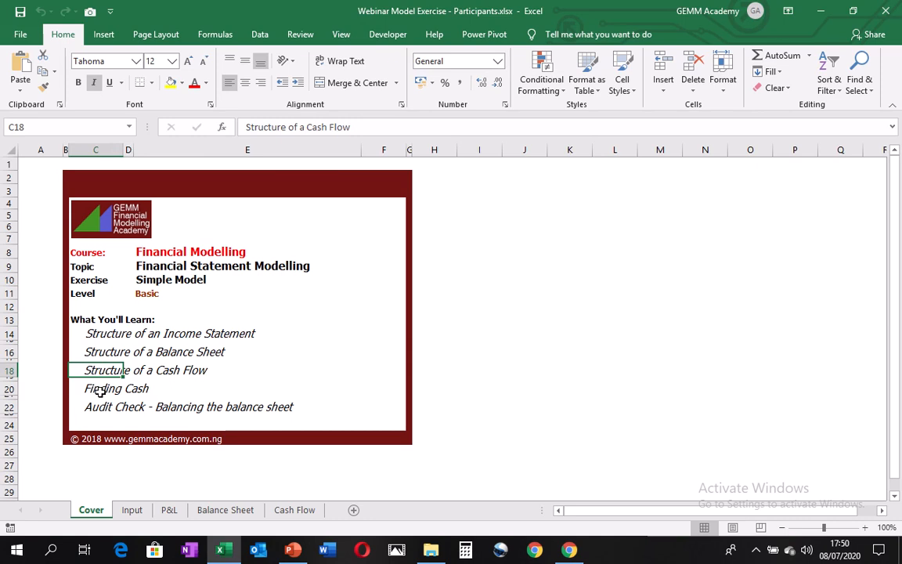
pyautogui.click(100, 390)
pyautogui.click(89, 406)
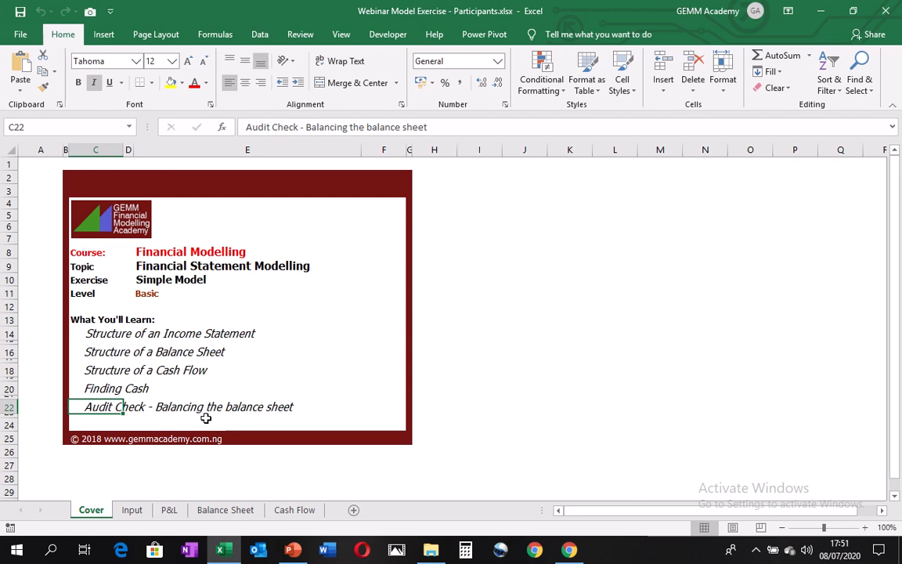
pyautogui.click(444, 404)
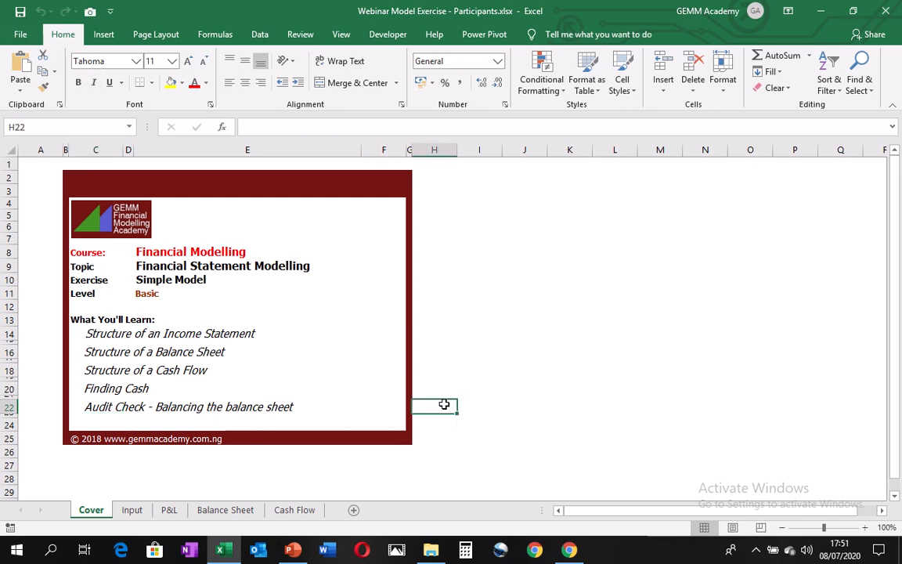
# Open the Input sheet and examine the yearly sales growth, COGS and selling expenses assumption rows.
pyautogui.click(131, 513)
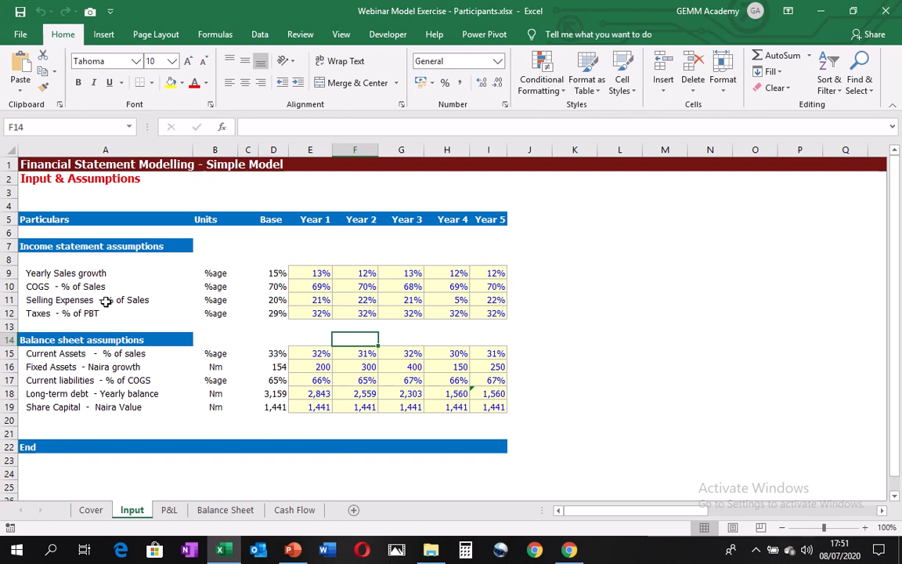
pyautogui.click(301, 274)
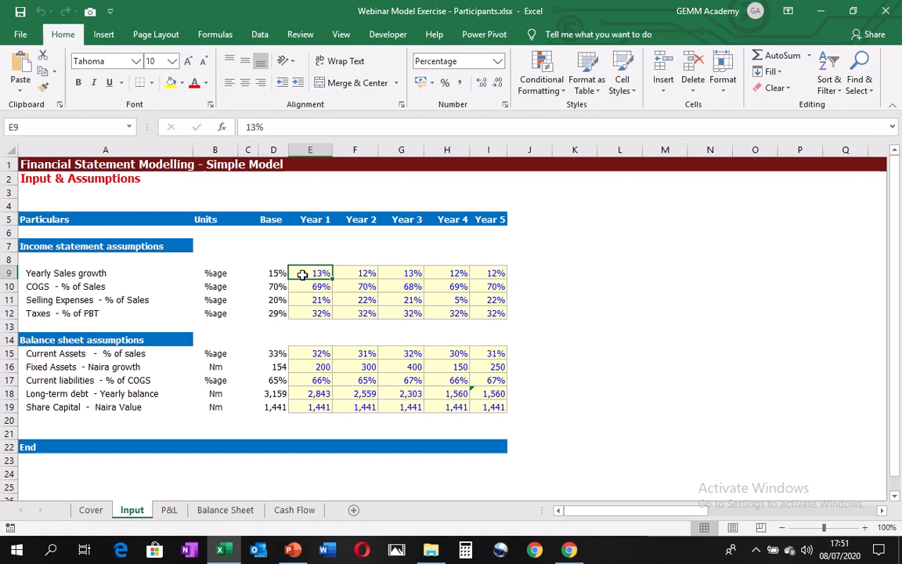
pyautogui.click(40, 274)
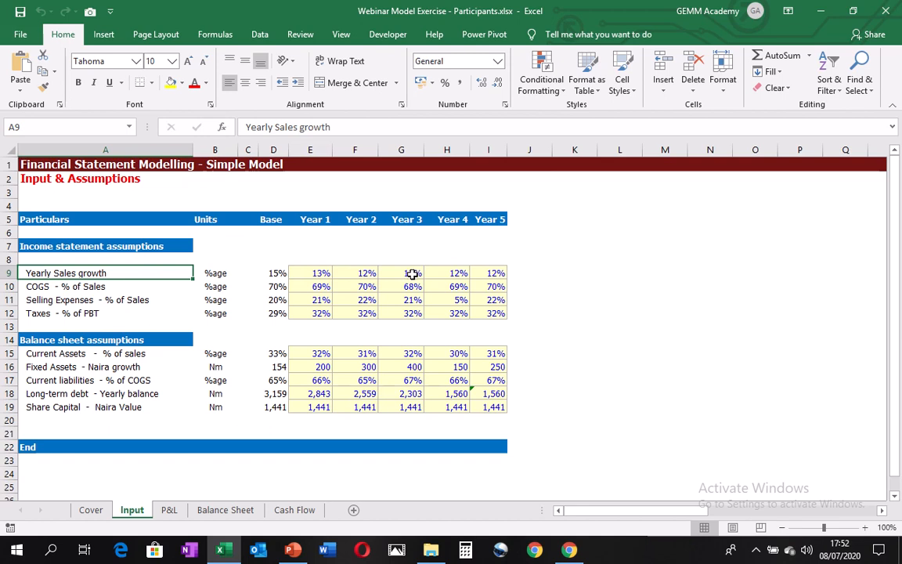
pyautogui.click(44, 287)
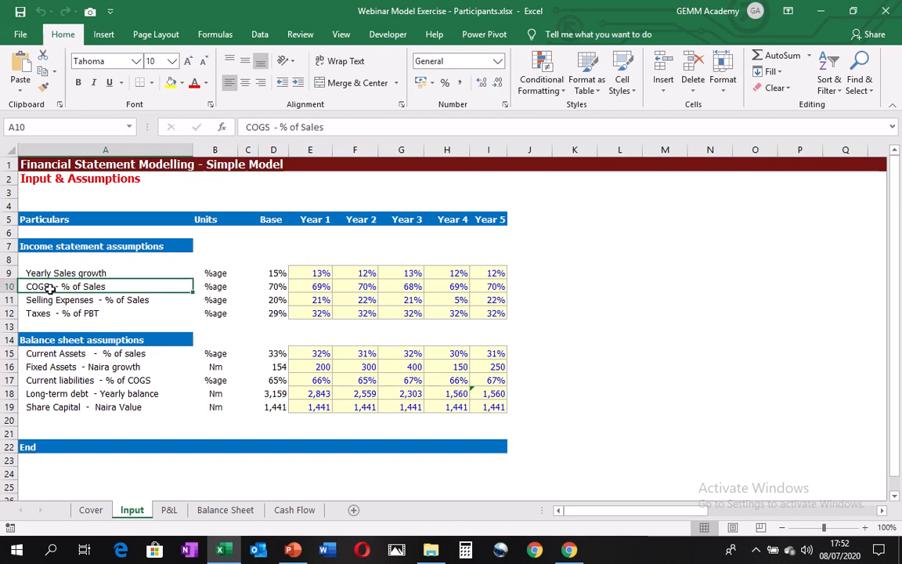
pyautogui.click(119, 298)
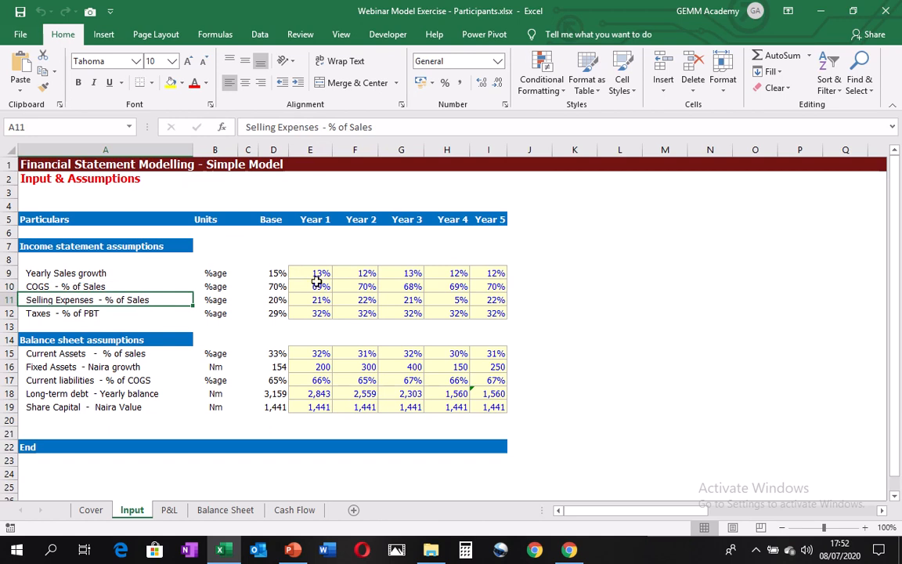
# Examine the selling expenses percentages in row 11 across the projection years.
pyautogui.click(319, 311)
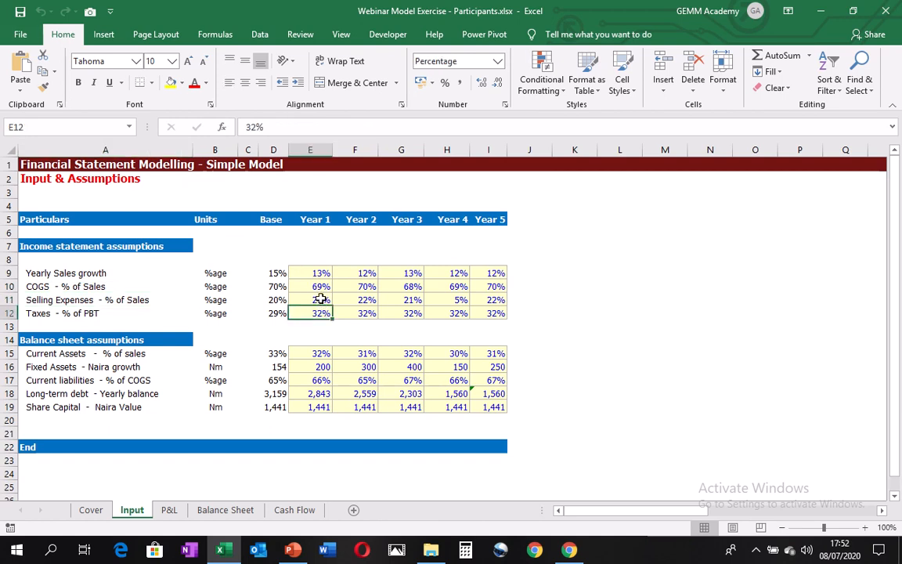
pyautogui.click(321, 299)
pyautogui.hotkey('ctrl', 'Right')
pyautogui.hotkey('ctrl', 'Right')
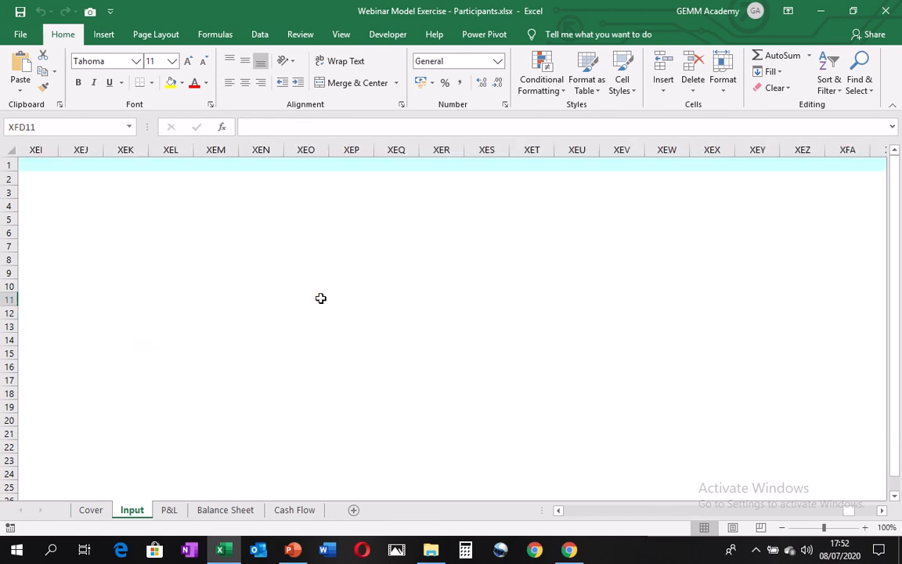
pyautogui.hotkey('ctrl', 'Left')
pyautogui.hotkey('ctrl', 'Left')
pyautogui.hotkey('ctrl', 'Left')
pyautogui.hotkey('ctrl', 'Left')
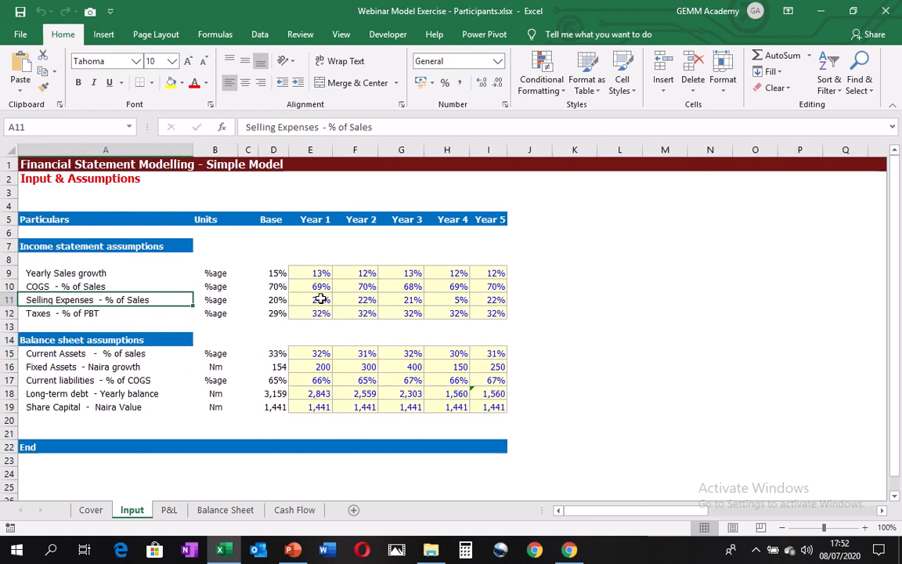
pyautogui.hotkey('ctrl', 'Right')
pyautogui.hotkey('ctrl', 'Right')
pyautogui.hotkey('ctrl', 'Right')
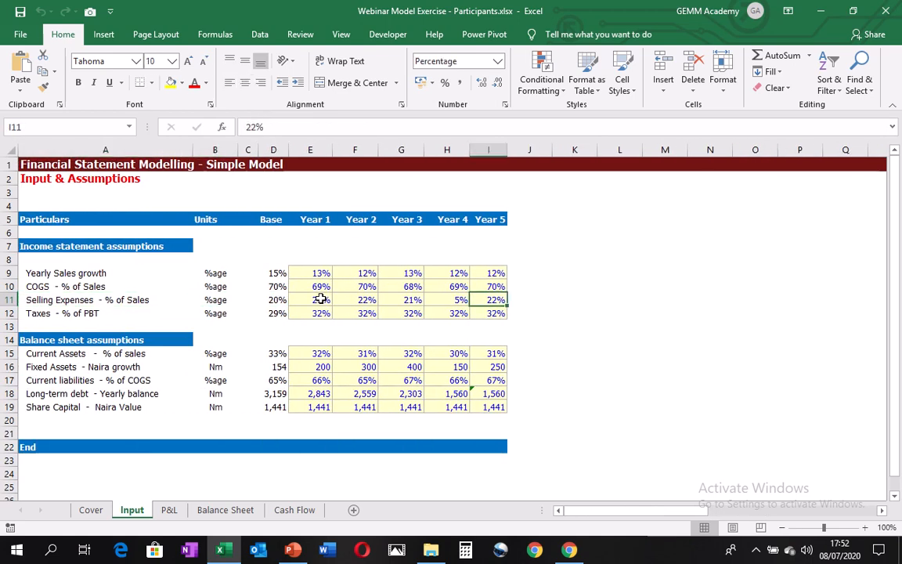
pyautogui.press('Left')
pyautogui.press('Left')
pyautogui.press('Left')
pyautogui.press('Left')
pyautogui.press('Up')
pyautogui.press('Down')
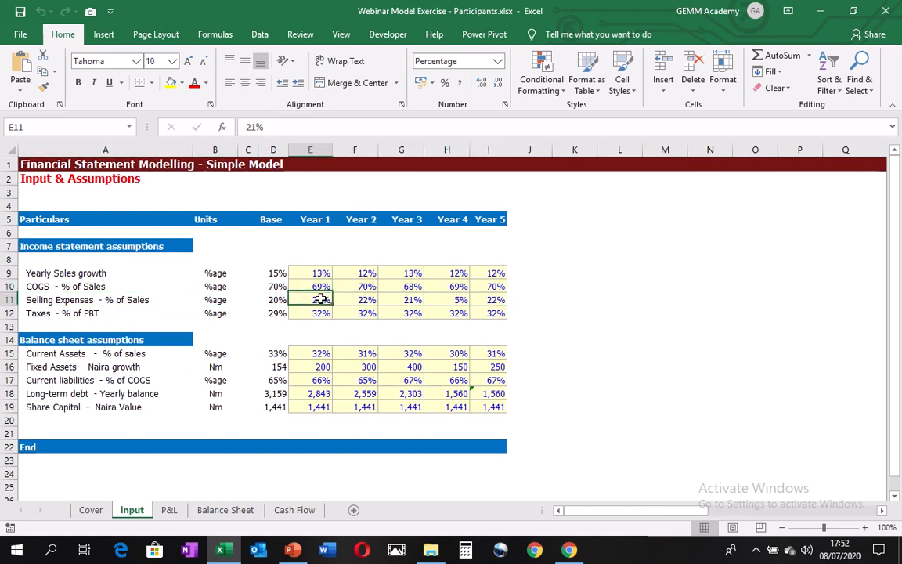
# Examine the taxes as a percentage of PBT in row 12, from its label to Year 1.
pyautogui.press('Down')
pyautogui.press('Left')
pyautogui.press('Left')
pyautogui.press('Left')
pyautogui.press('Left')
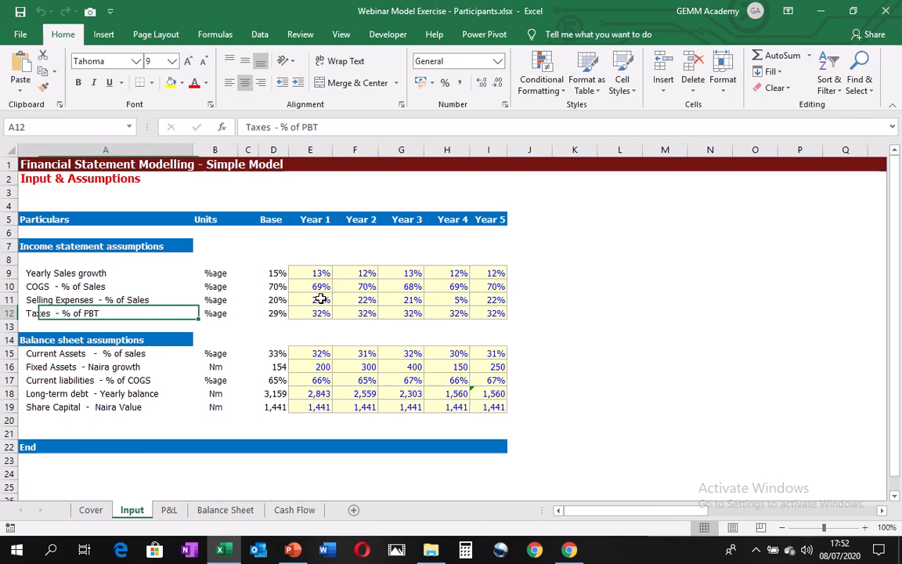
pyautogui.press('Right')
pyautogui.press('Right')
pyautogui.press('Right')
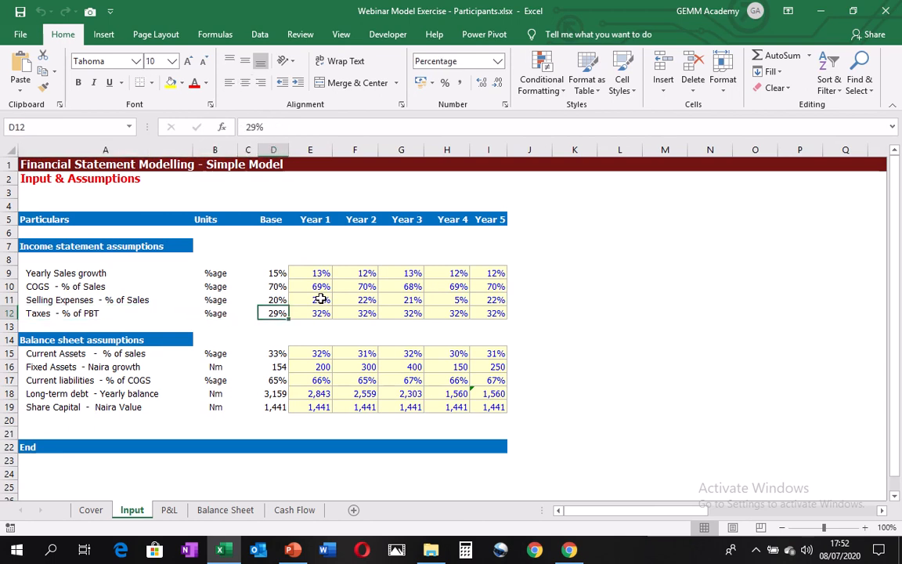
pyautogui.press('Right')
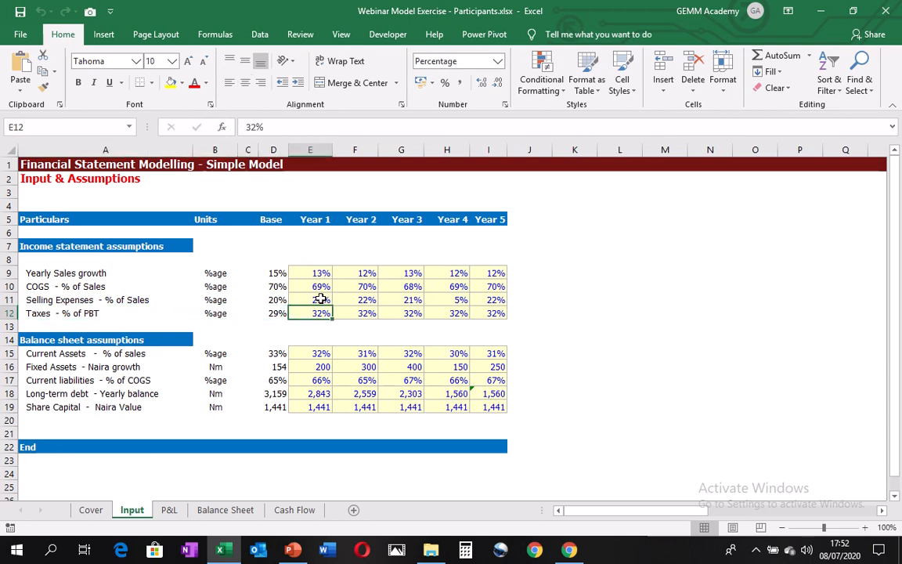
# Go to the balance sheet assumptions and examine the current assets percentage of sales in row 15.
pyautogui.press('Down')
pyautogui.press('Down')
pyautogui.press('Down')
pyautogui.press('Up')
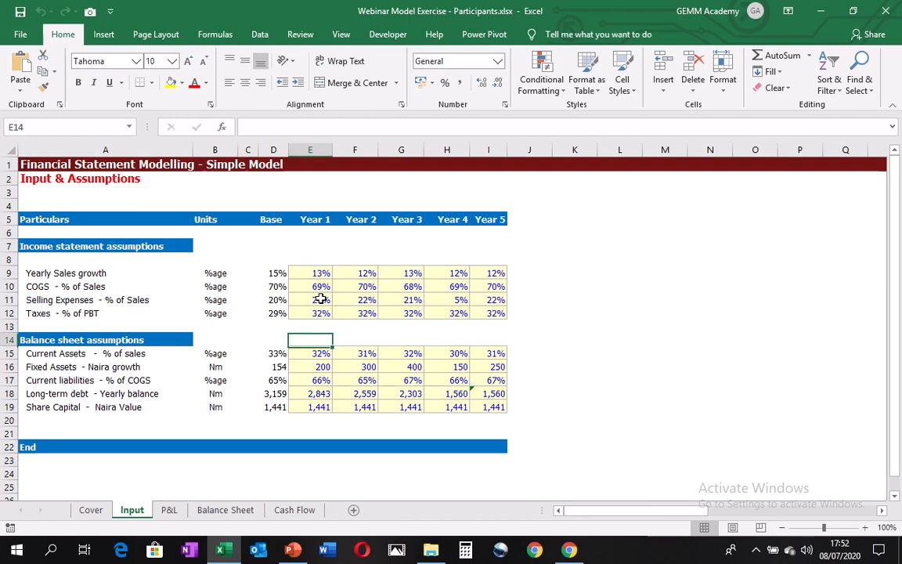
pyautogui.press('Down')
pyautogui.press('Down')
pyautogui.press('Up')
pyautogui.press('Up')
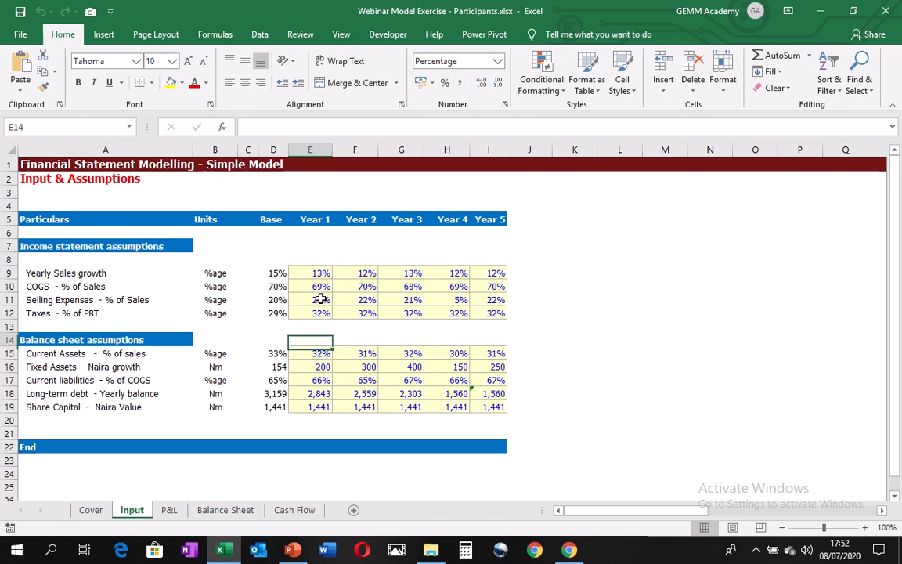
pyautogui.press('Down')
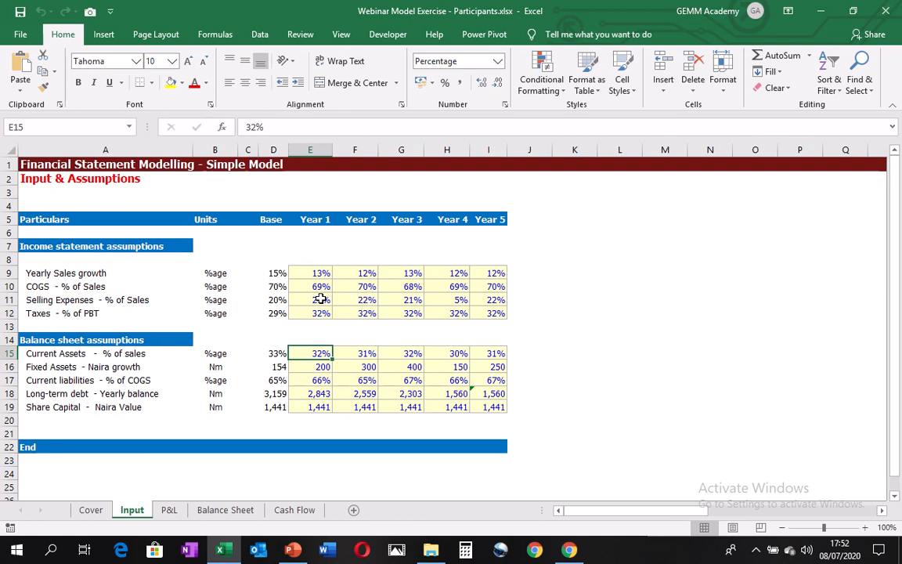
pyautogui.press('Left')
pyautogui.press('Left')
pyautogui.press('Left')
pyautogui.press('Left')
pyautogui.press('Right')
pyautogui.press('Right')
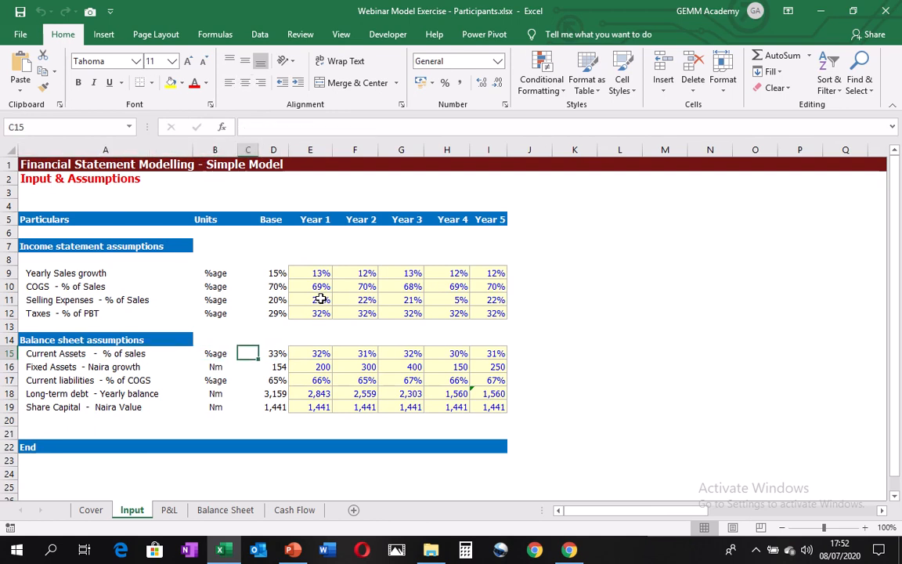
pyautogui.press('Right')
pyautogui.press('Right')
# Examine the fixed assets Naira growth assumptions in row 16, including the base and first projection years.
pyautogui.press('Down')
pyautogui.press('Left')
pyautogui.press('Left')
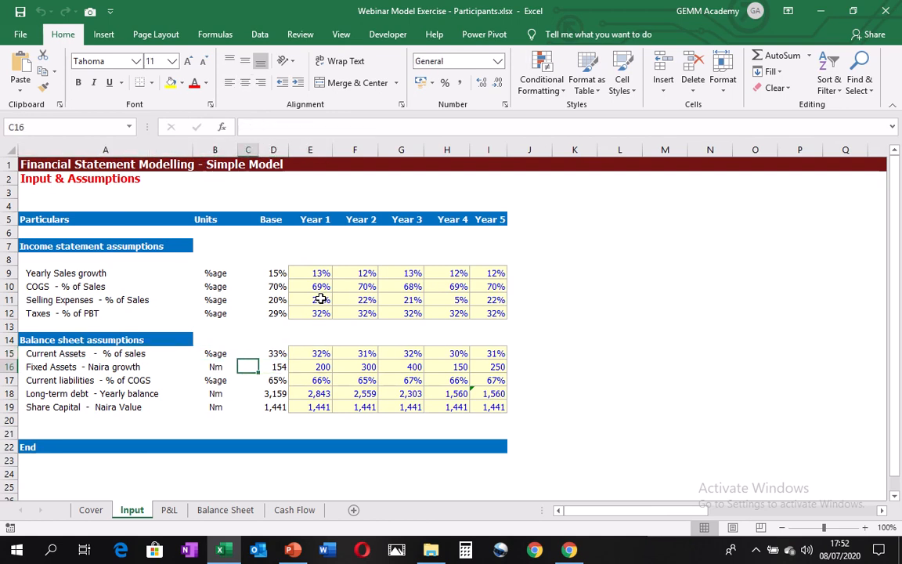
pyautogui.press('Left')
pyautogui.press('Left')
pyautogui.press('Right')
pyautogui.press('Right')
pyautogui.press('Right')
pyautogui.press('Right')
pyautogui.press('Right')
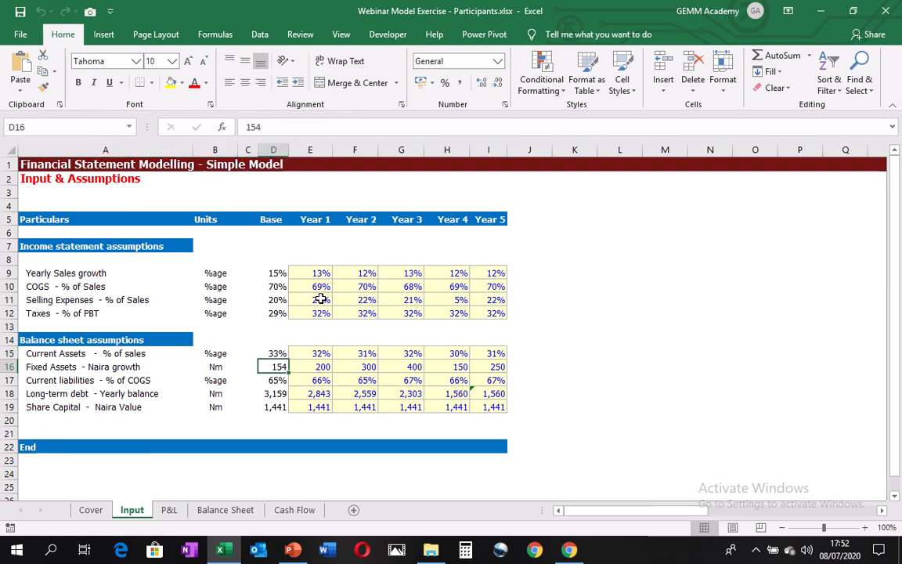
pyautogui.press('Left')
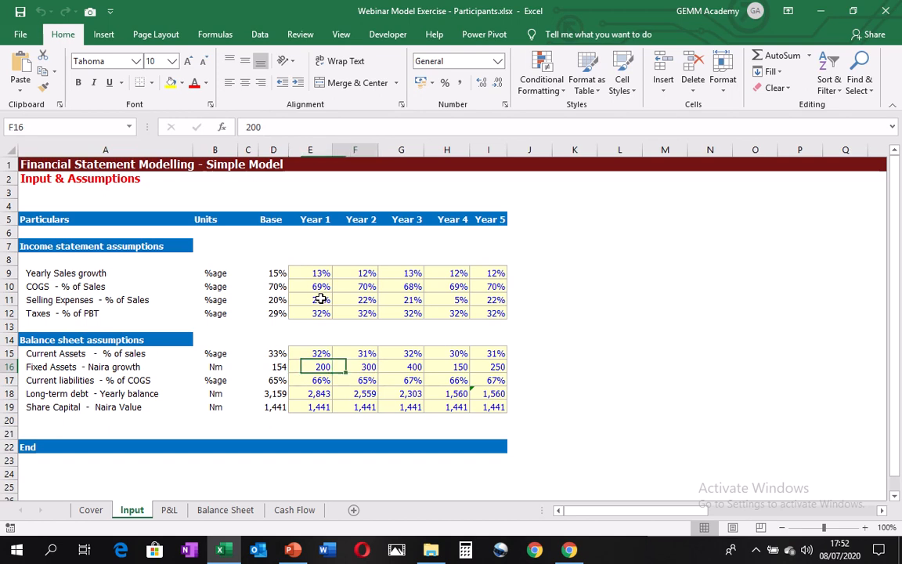
pyautogui.press('Right')
pyautogui.press('Right')
pyautogui.press('Left')
pyautogui.press('Left')
# Examine the current liabilities as a percentage of COGS in row 17 across the base and projection years.
pyautogui.press('Down')
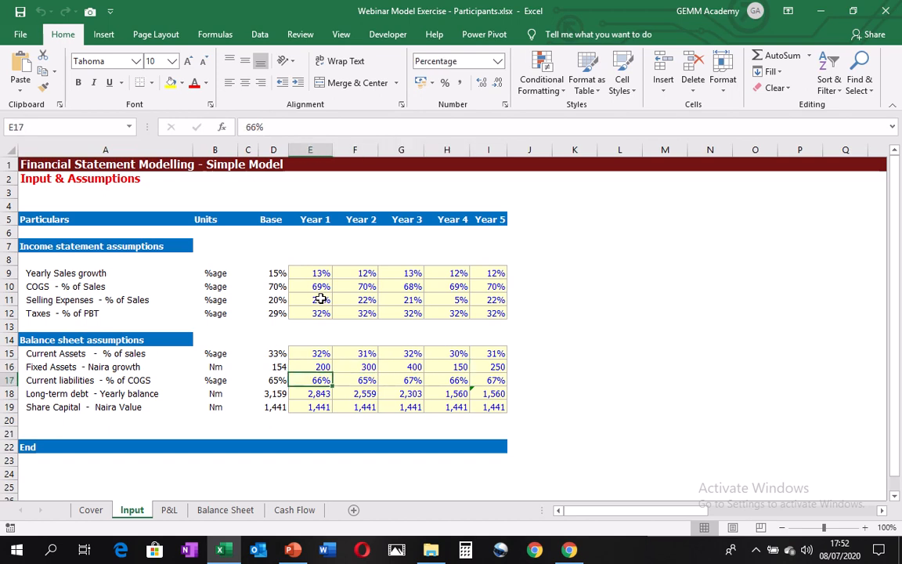
pyautogui.press('Left')
pyautogui.press('Left')
pyautogui.press('Left')
pyautogui.press('Left')
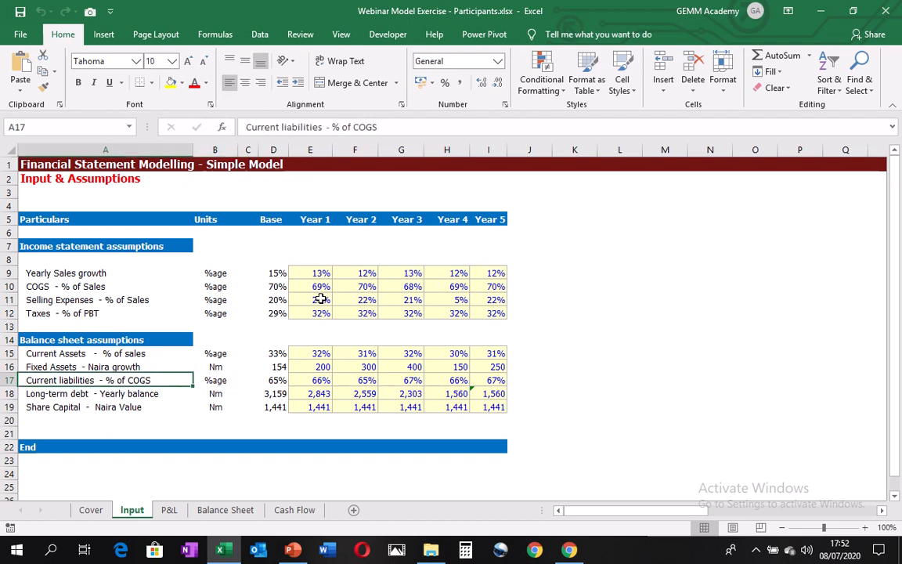
pyautogui.press('Right')
pyautogui.press('Right')
pyautogui.press('Right')
pyautogui.press('Right')
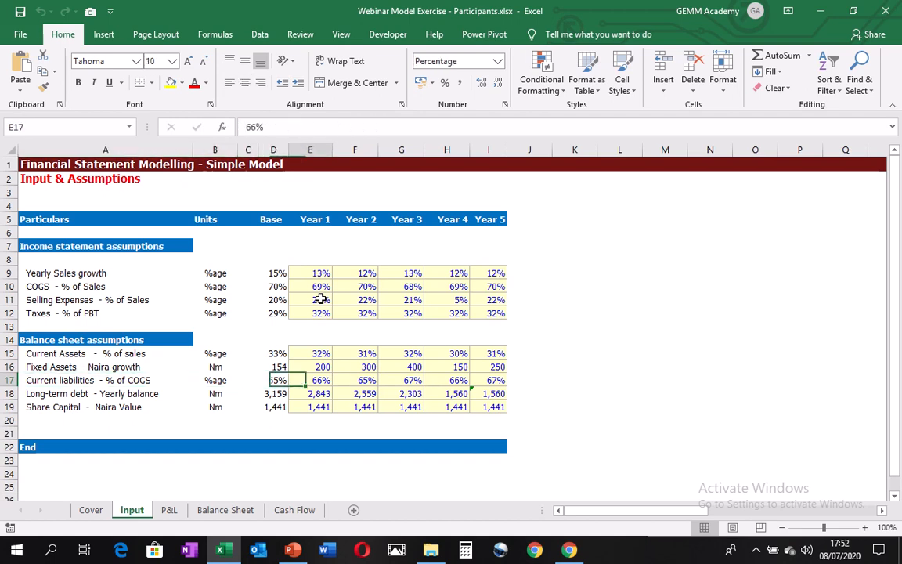
pyautogui.press('Right')
pyautogui.press('Left')
pyautogui.press('Left')
pyautogui.press('Right')
pyautogui.press('Right')
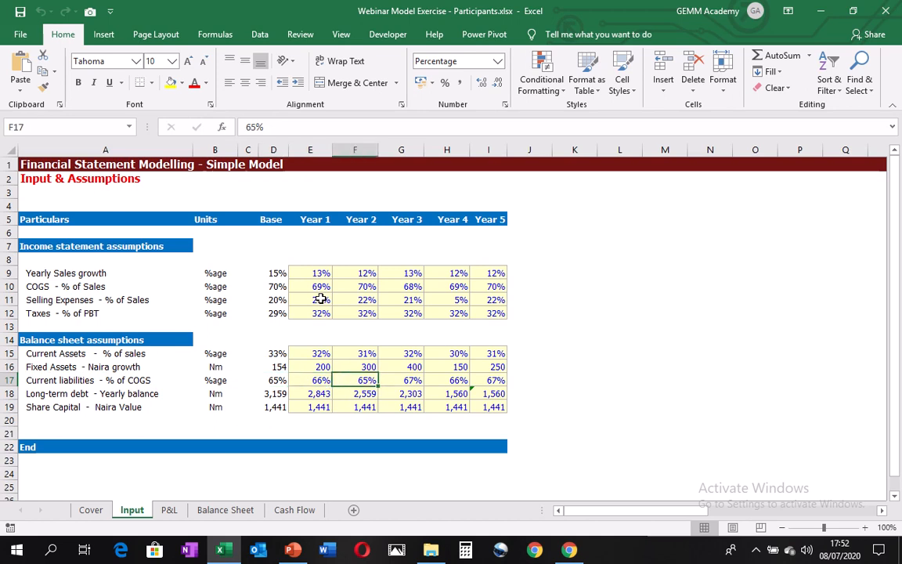
pyautogui.press('Right')
pyautogui.press('Right')
pyautogui.press('Left')
pyautogui.press('Left')
pyautogui.press('Left')
pyautogui.press('Left')
pyautogui.press('Left')
pyautogui.press('Left')
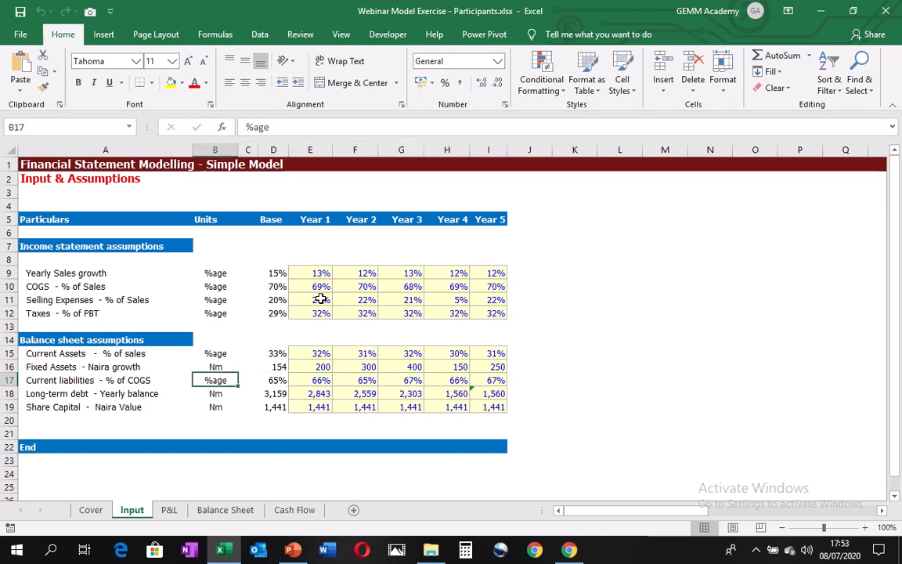
pyautogui.press('Left')
# Examine the yearly long-term debt balances in row 18 across the base and projection years.
pyautogui.press('Down')
pyautogui.press('Right')
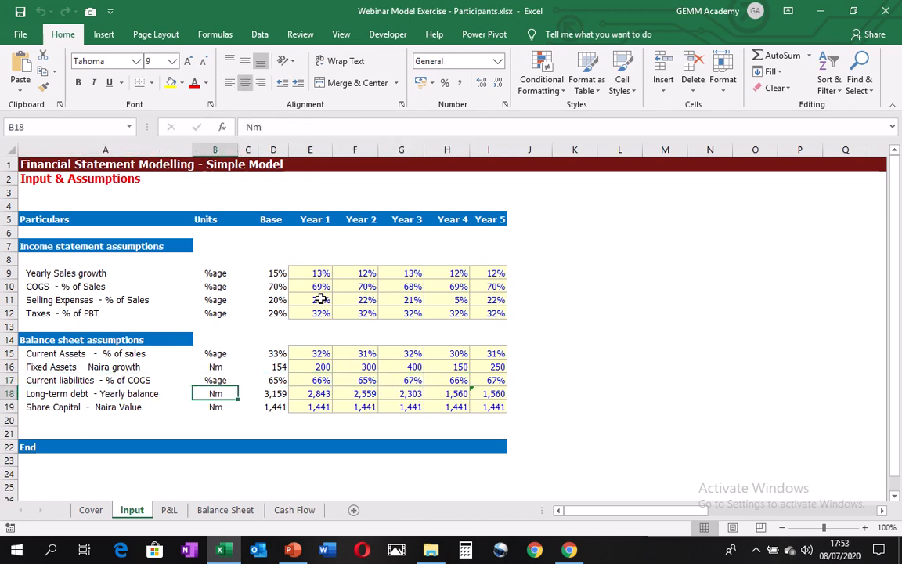
pyautogui.press('Left')
pyautogui.press('Right')
pyautogui.press('Right')
pyautogui.press('Right')
pyautogui.press('Right')
pyautogui.press('Right')
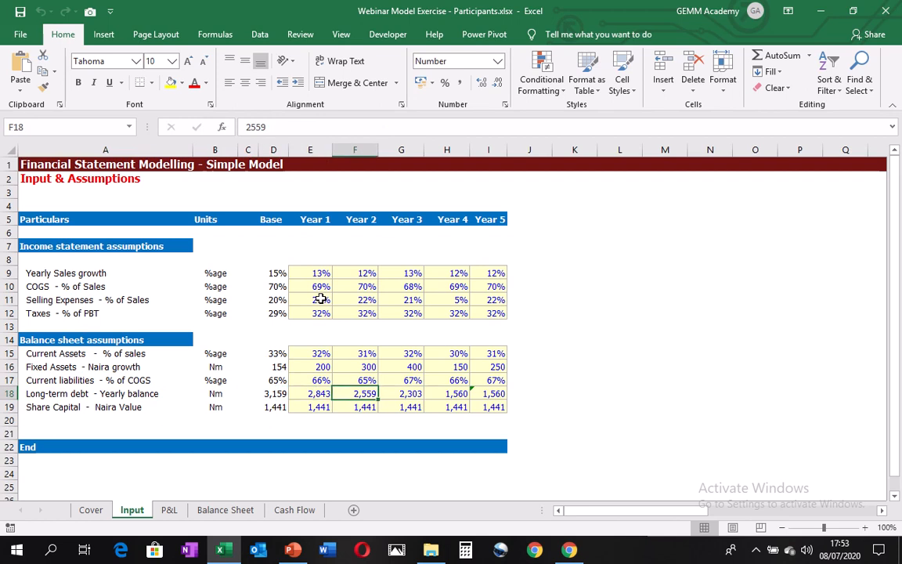
pyautogui.press('Right')
pyautogui.press('Right')
pyautogui.press('Left')
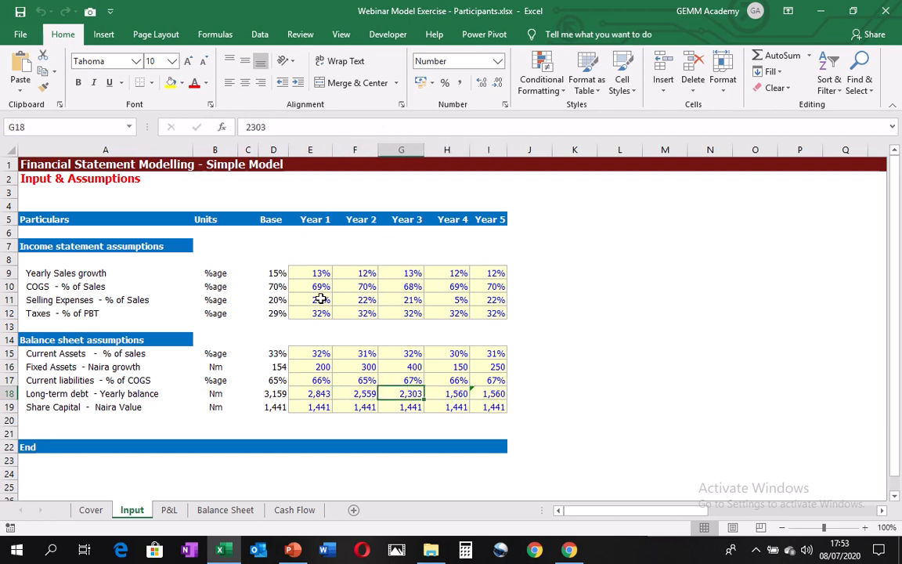
pyautogui.press('Left')
pyautogui.press('Left')
pyautogui.press('Left')
pyautogui.press('Left')
pyautogui.press('Left')
pyautogui.press('Left')
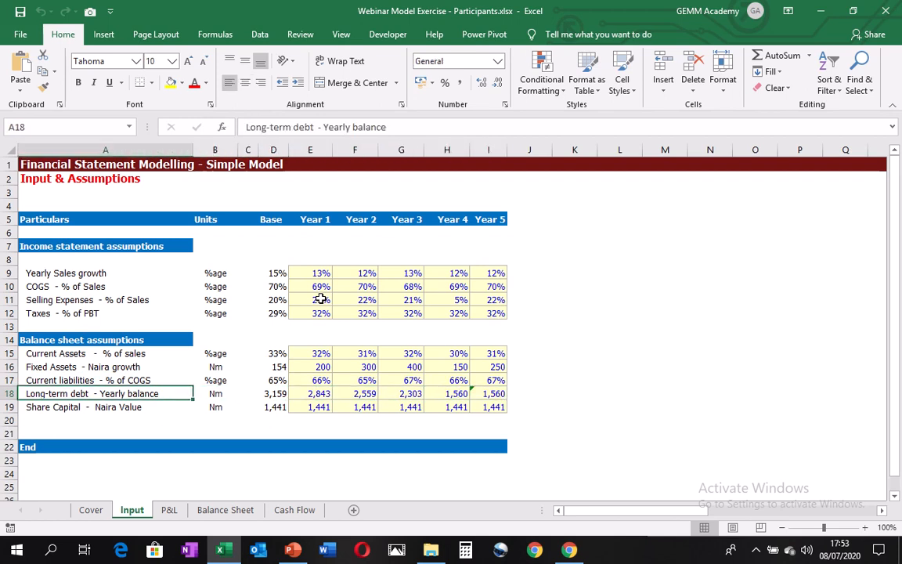
# Examine the share capital Naira values in row 19 across the base and projection years.
pyautogui.press('Down')
pyautogui.press('Right')
pyautogui.press('Right')
pyautogui.press('Right')
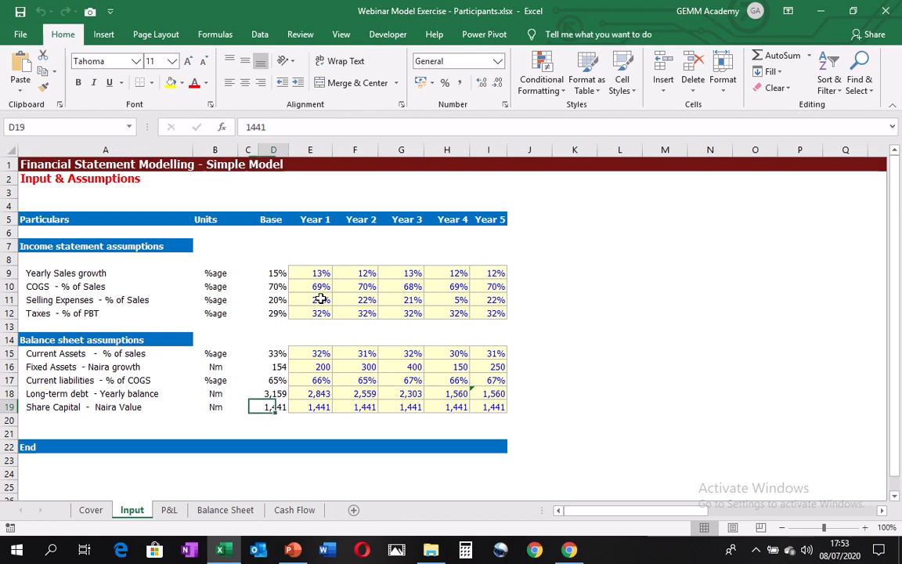
pyautogui.press('Right')
pyautogui.press('Right')
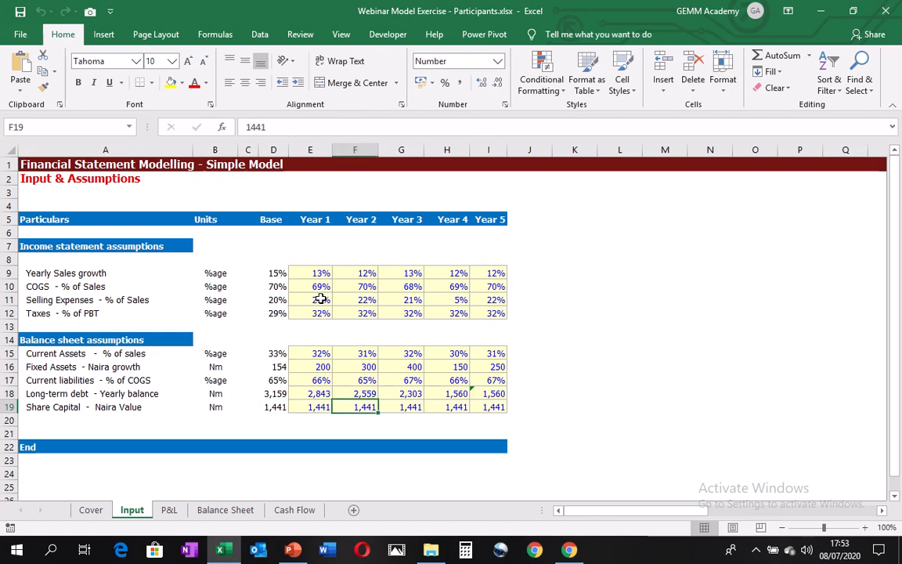
pyautogui.press('Right')
pyautogui.press('Right')
pyautogui.press('Left')
pyautogui.press('Left')
pyautogui.press('Left')
pyautogui.press('Right')
pyautogui.press('Right')
pyautogui.press('Right')
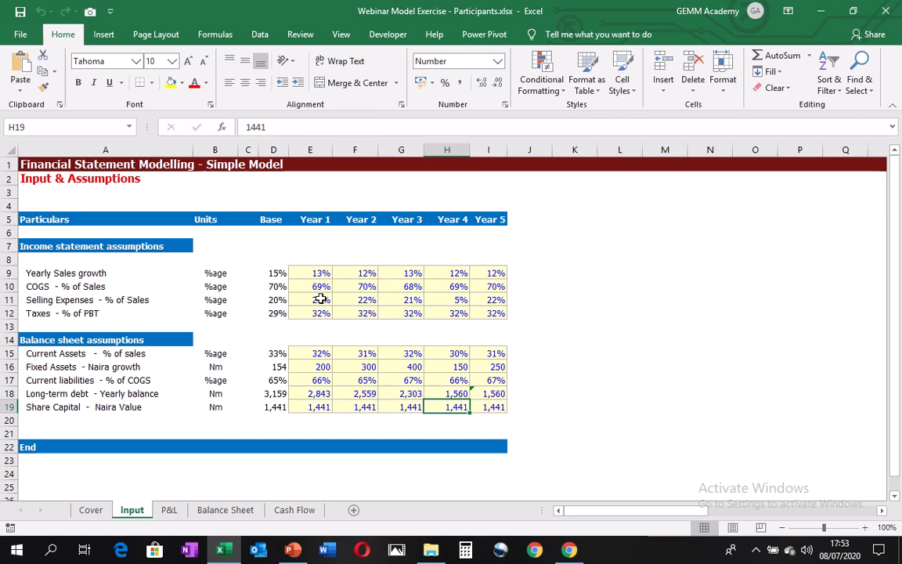
pyautogui.press('Left')
pyautogui.press('Left')
pyautogui.press('Left')
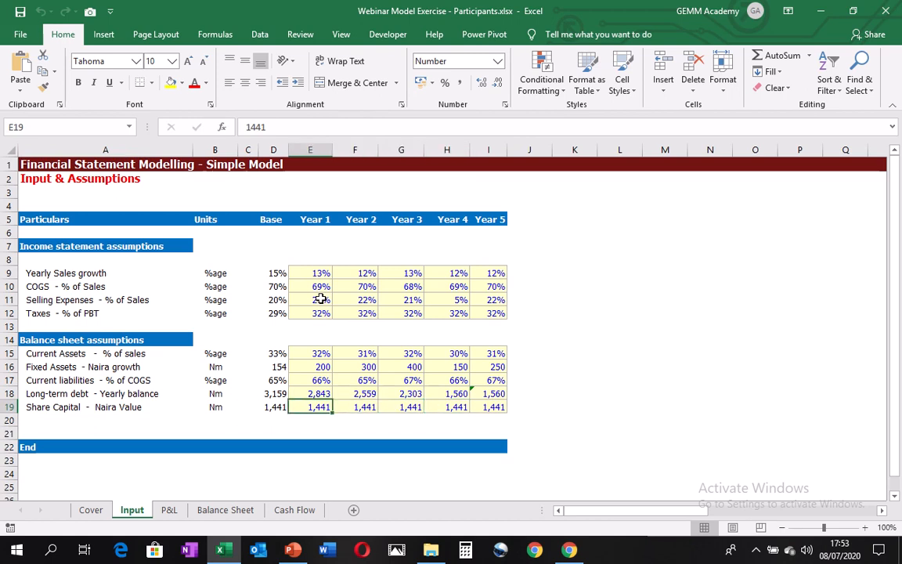
pyautogui.press('Up')
pyautogui.press('Up')
pyautogui.press('Up')
pyautogui.press('Up')
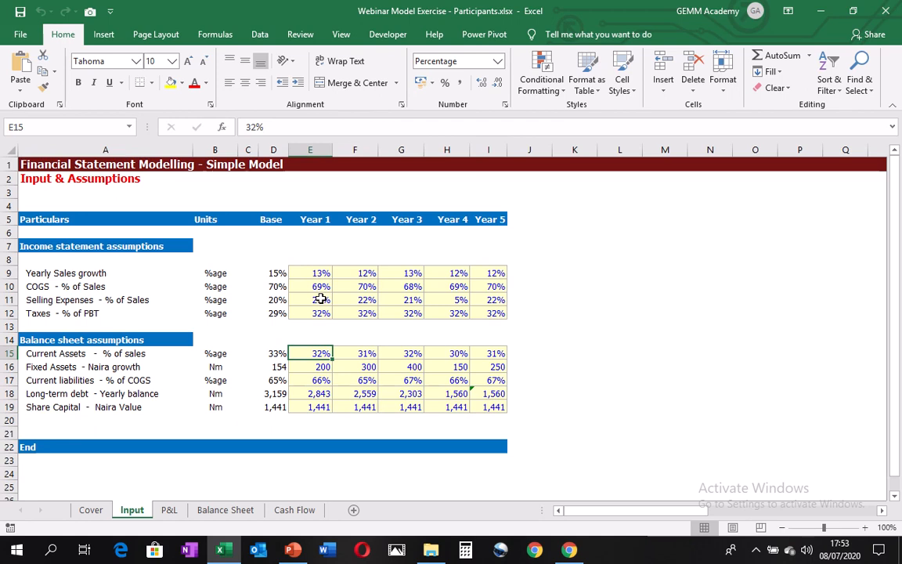
# Look through the P&L, Balance Sheet and Cash Flow sheets, and return to the P&L sheet.
pyautogui.hotkey('ctrl', 'pagedown')
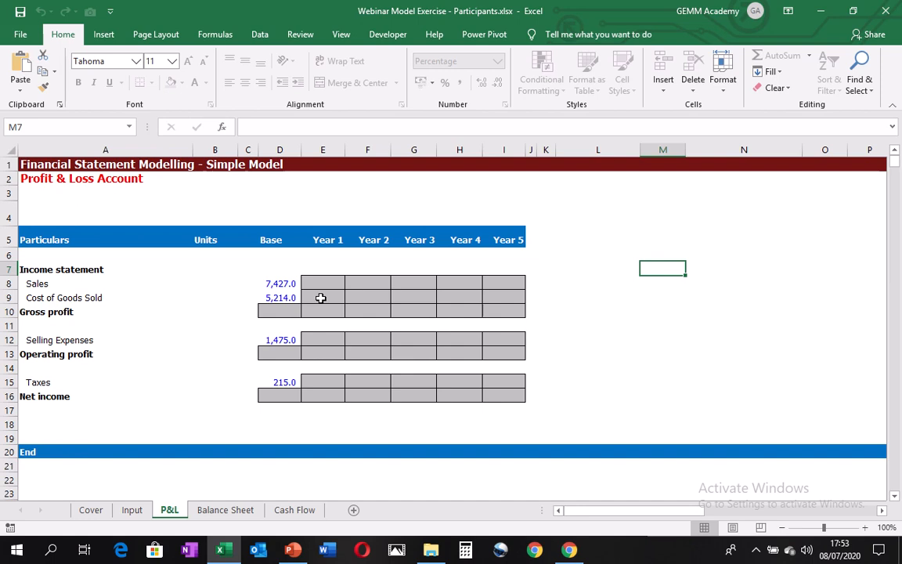
pyautogui.hotkey('ctrl', 'pagedown')
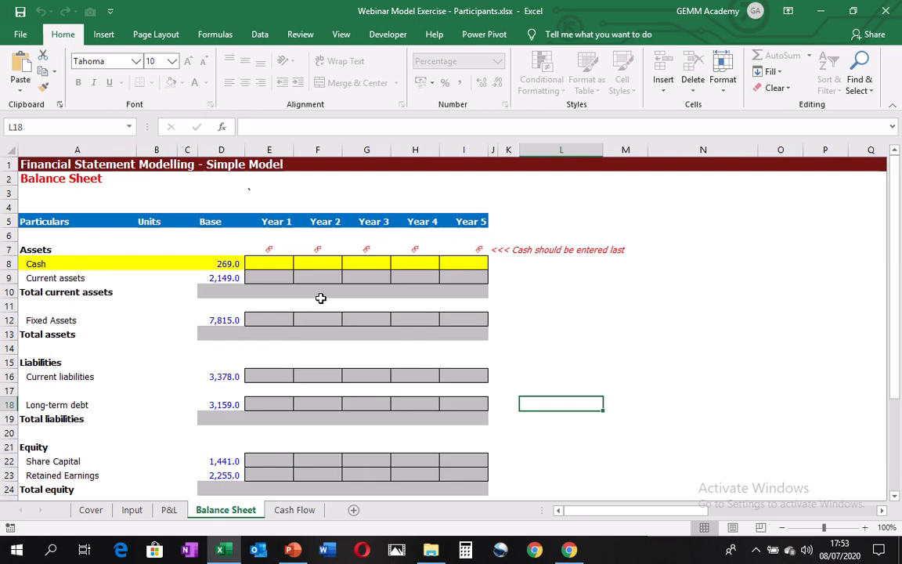
pyautogui.hotkey('ctrl', 'pagedown')
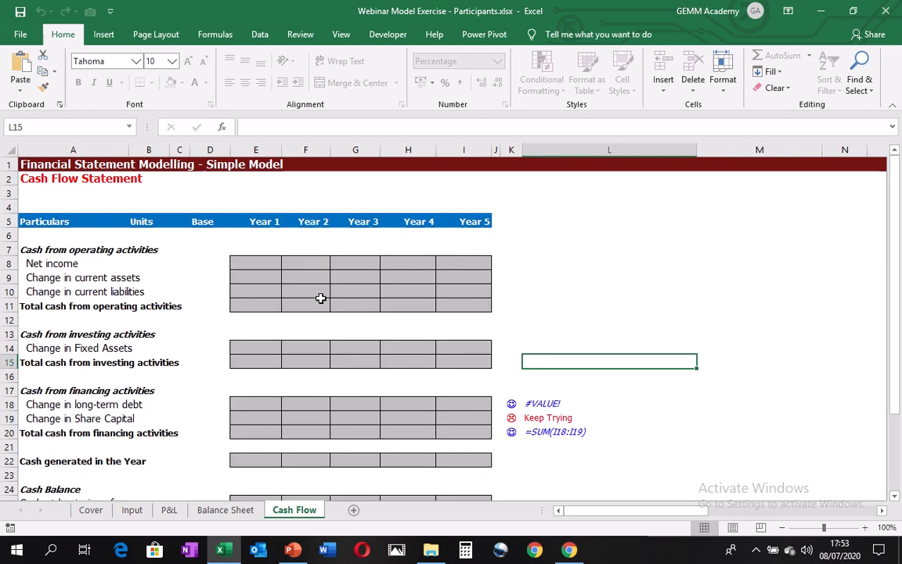
pyautogui.hotkey('ctrl', 'pageup')
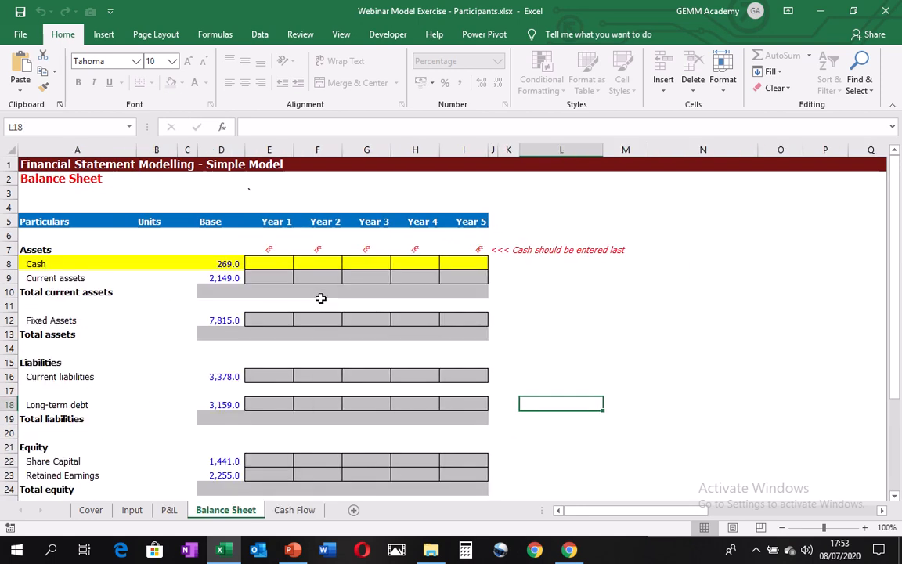
pyautogui.hotkey('ctrl', 'pageup')
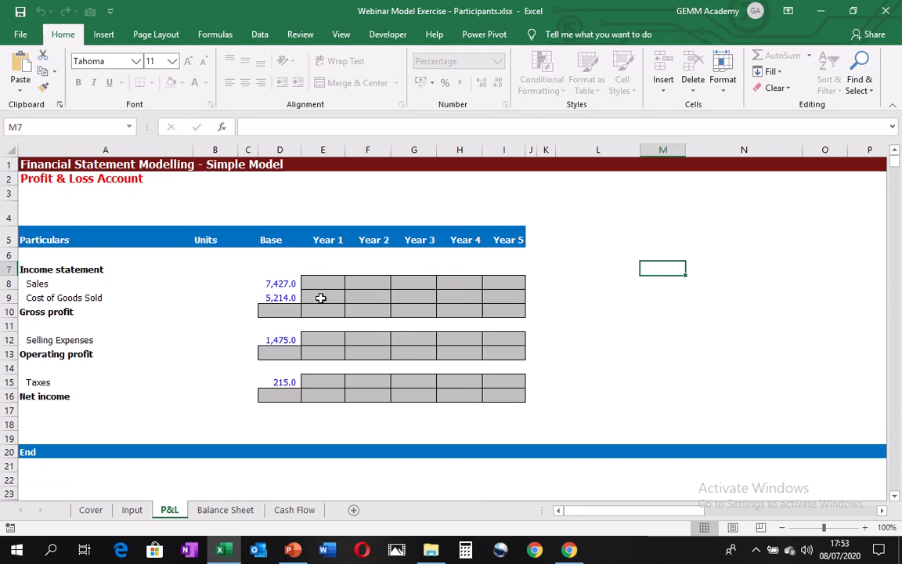
# Go to the Base heading in the Profit & Loss Account and highlight the whole base-year column D.
pyautogui.press('Up')
pyautogui.press('Up')
pyautogui.press('Up')
pyautogui.press('Up')
pyautogui.press('Left')
pyautogui.press('Left')
pyautogui.press('Left')
pyautogui.press('Left')
pyautogui.press('Left')
pyautogui.press('Left')
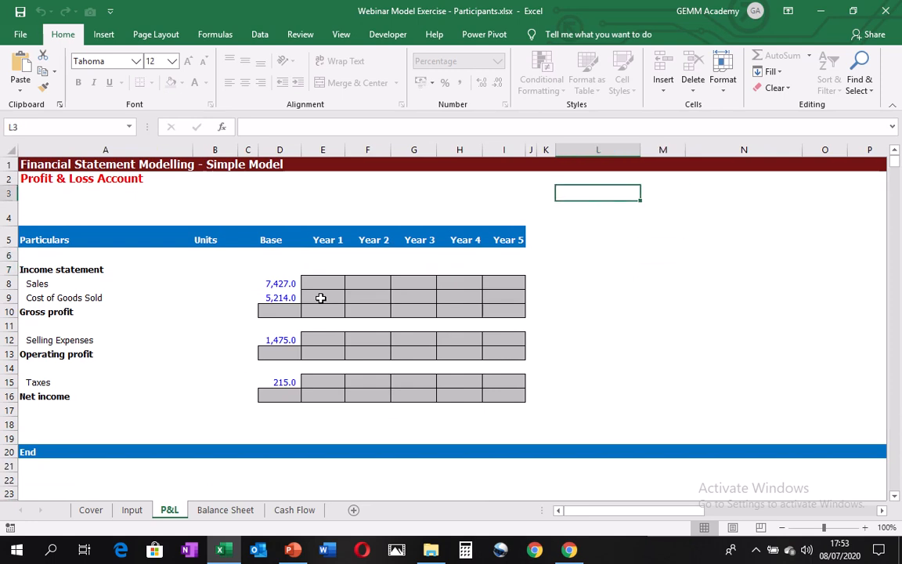
pyautogui.press('Left')
pyautogui.press('Left')
pyautogui.press('Left')
pyautogui.press('Down')
pyautogui.press('Down')
pyautogui.press('Down')
pyautogui.press('Down')
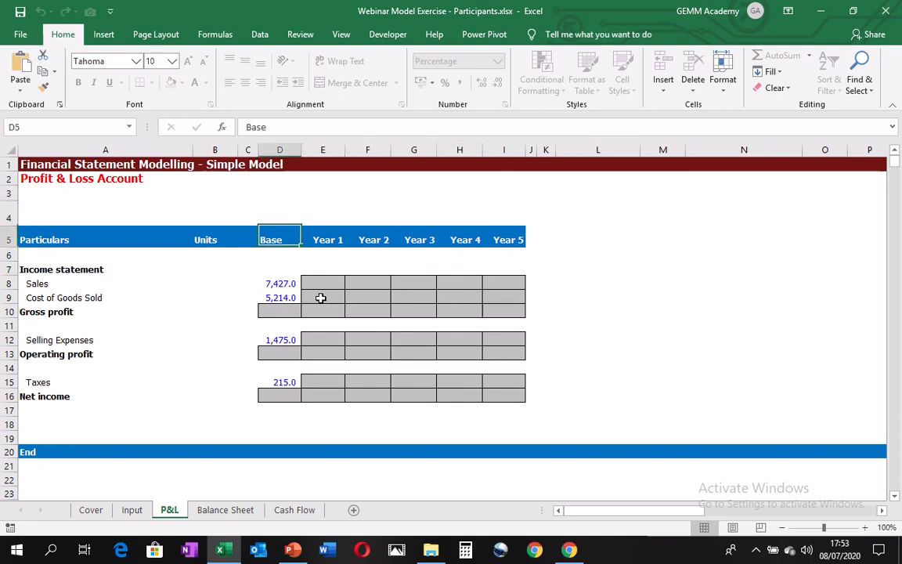
pyautogui.press('Up')
pyautogui.press('Up')
pyautogui.hotkey('ctrl', 'space')
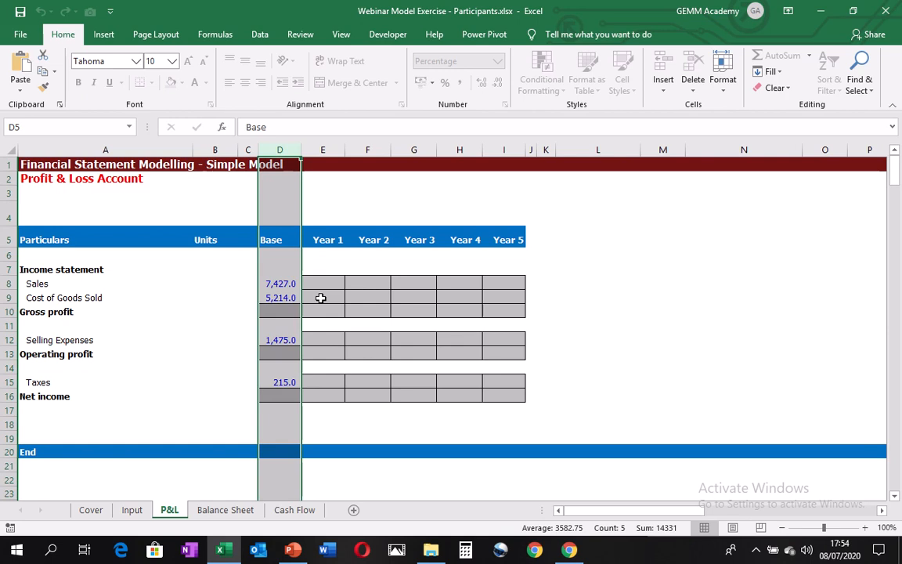
pyautogui.press('Left')
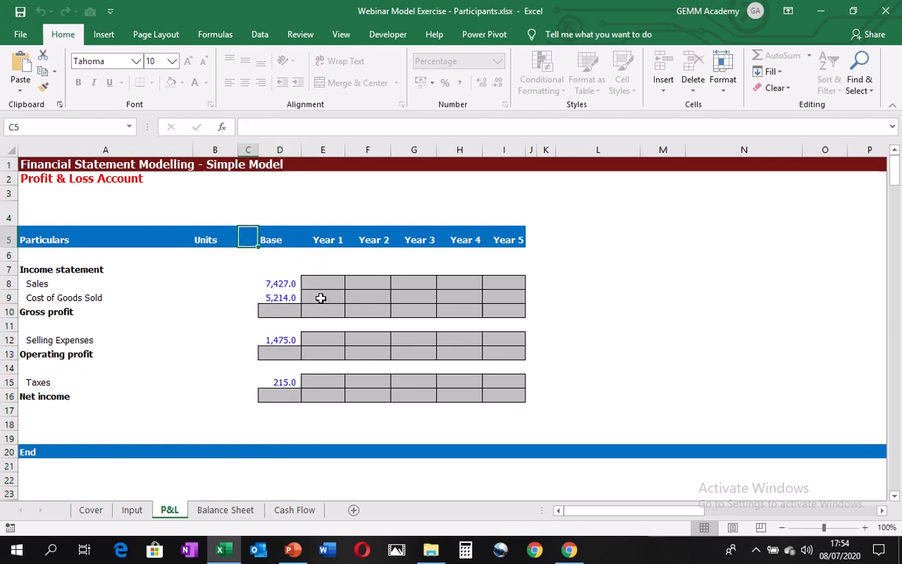
pyautogui.press('Right')
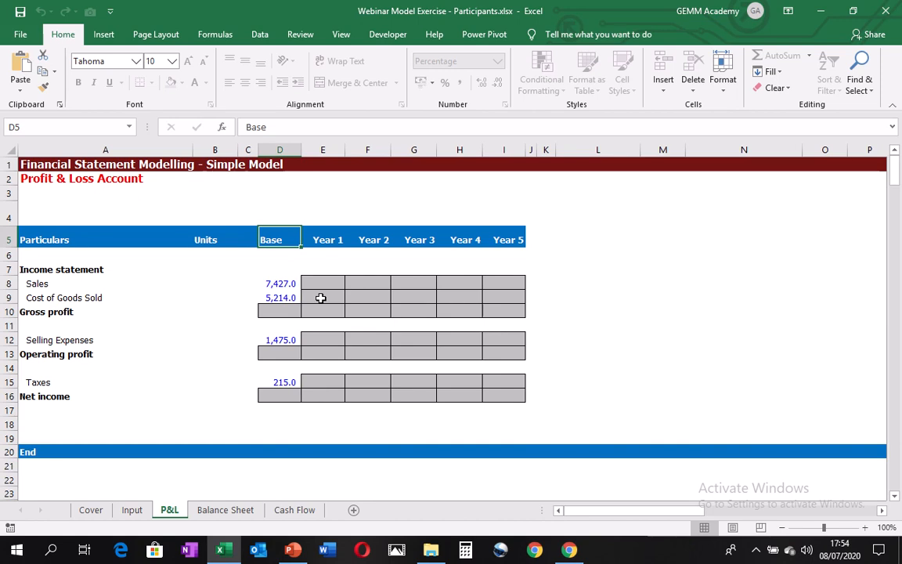
pyautogui.hotkey('ctrl', 'space')
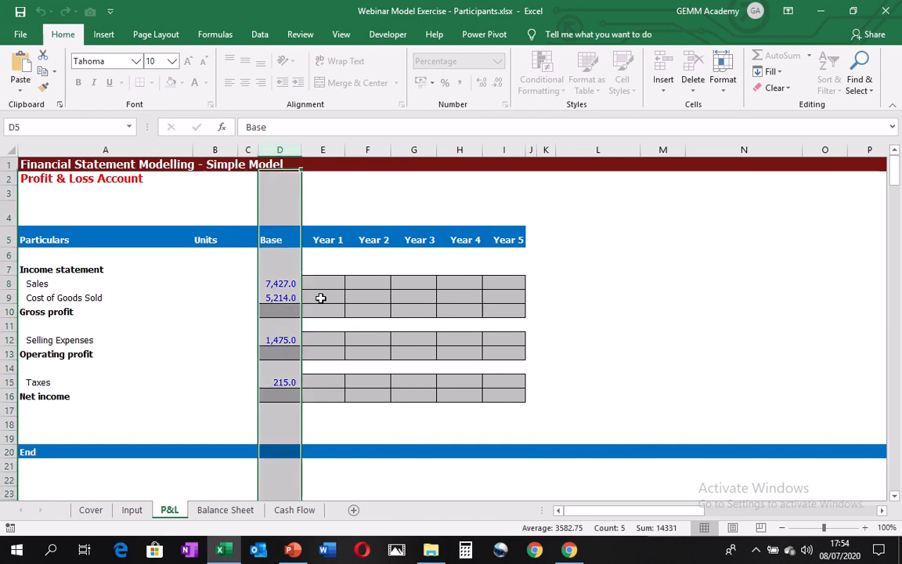
# Examine the base-year income statement figures in column D, from sales down to taxes.
pyautogui.press('Down')
pyautogui.press('Down')
pyautogui.press('Down')
pyautogui.press('Down')
pyautogui.press('Down')
pyautogui.press('Down')
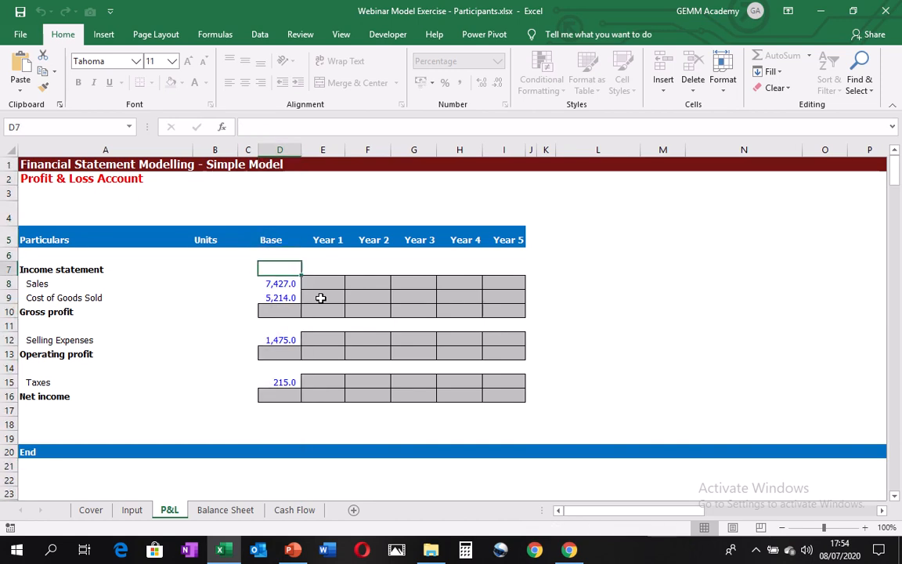
pyautogui.press('Up')
pyautogui.press('Up')
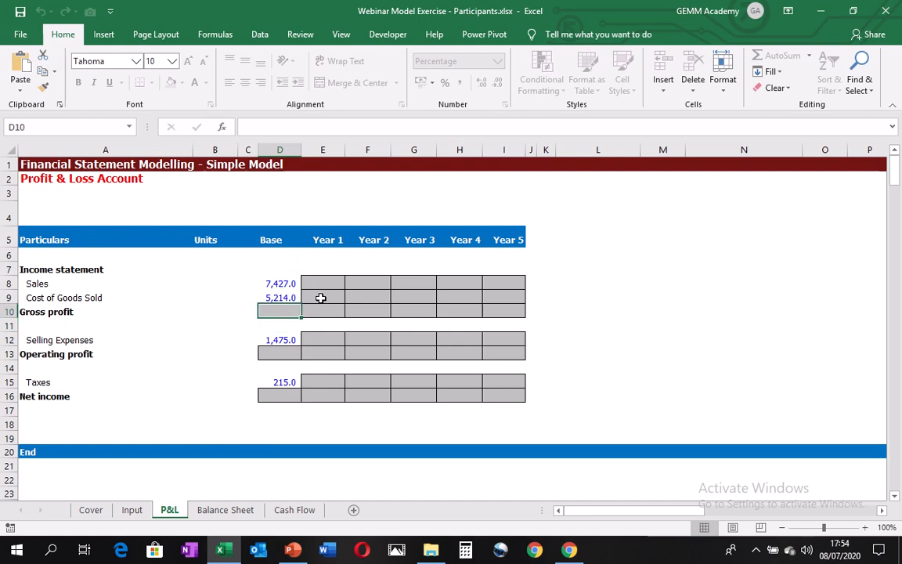
pyautogui.press('Down')
pyautogui.press('Down')
pyautogui.press('Down')
pyautogui.press('Down')
pyautogui.press('Down')
pyautogui.press('Down')
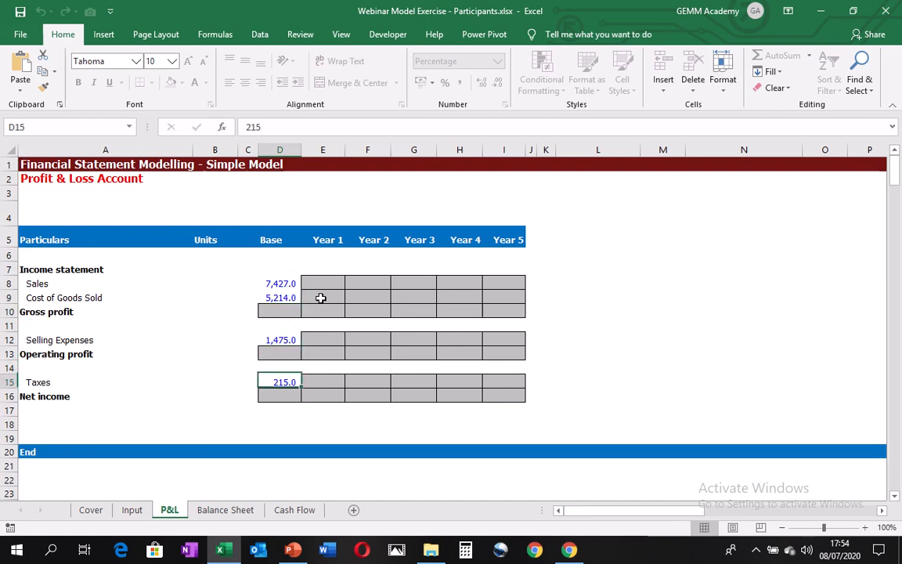
pyautogui.press('Up')
pyautogui.press('Up')
pyautogui.press('Up')
pyautogui.press('Up')
pyautogui.press('Up')
pyautogui.press('Up')
pyautogui.press('Up')
# Calculate the base-year gross profit in D10 as sales minus cost of goods sold, using =D8-D9.
pyautogui.press('Down')
pyautogui.press('Down')
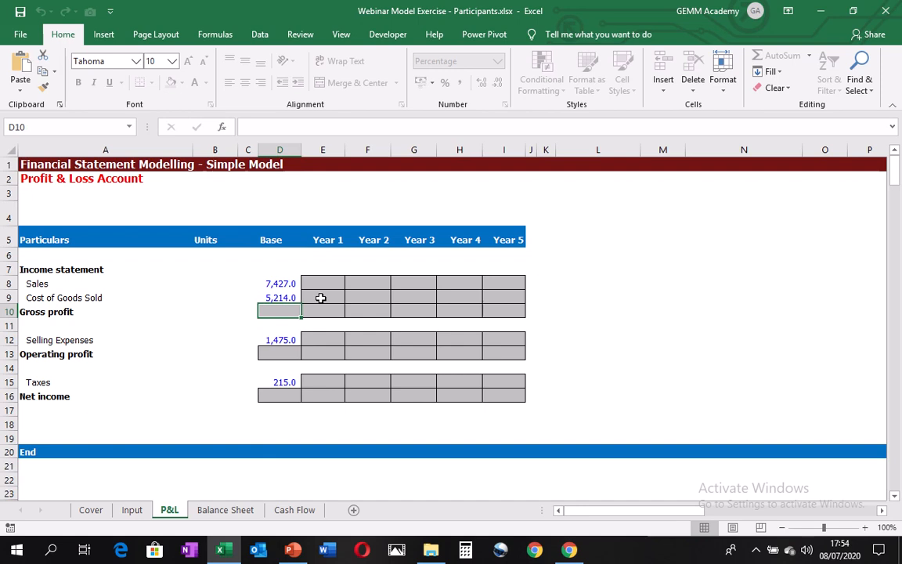
pyautogui.hotkey('ctrl', 'space')
pyautogui.press('Left')
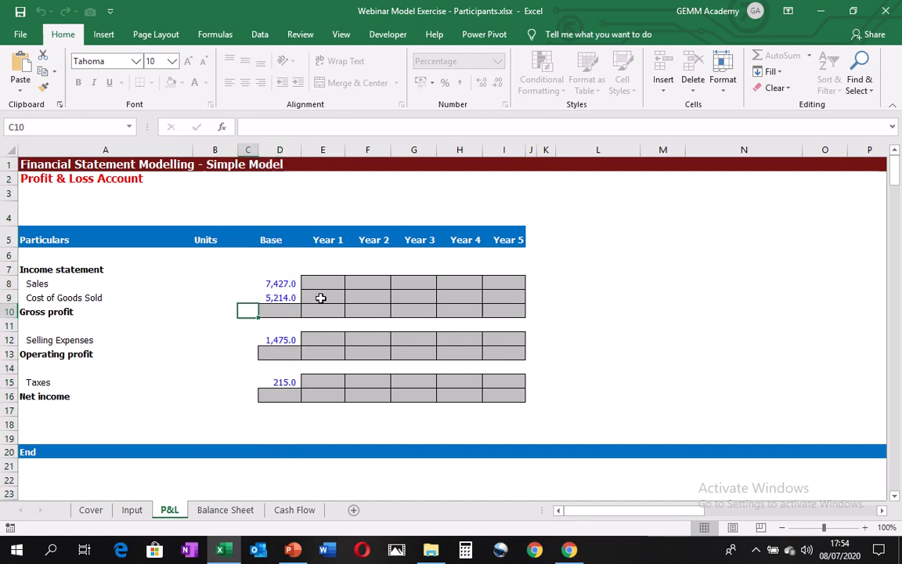
pyautogui.press('Right')
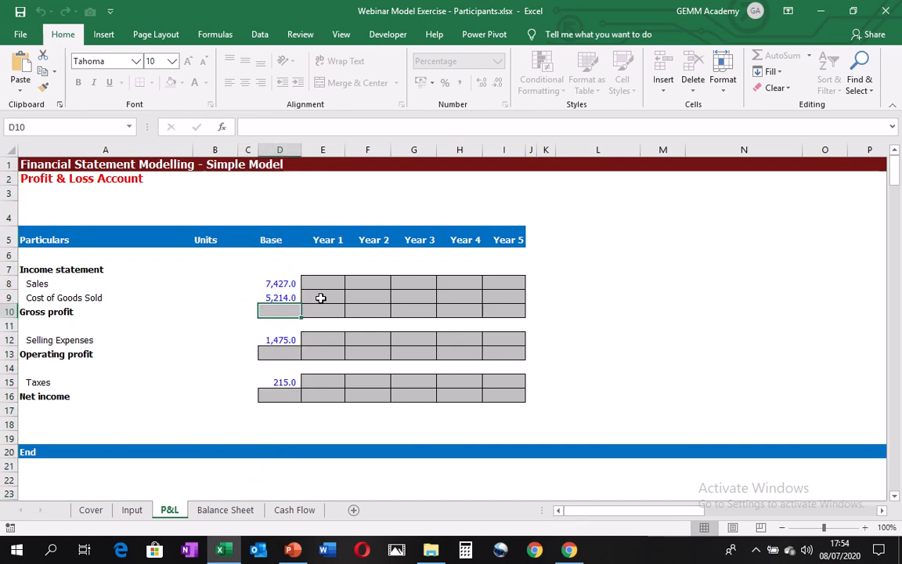
pyautogui.write('=')
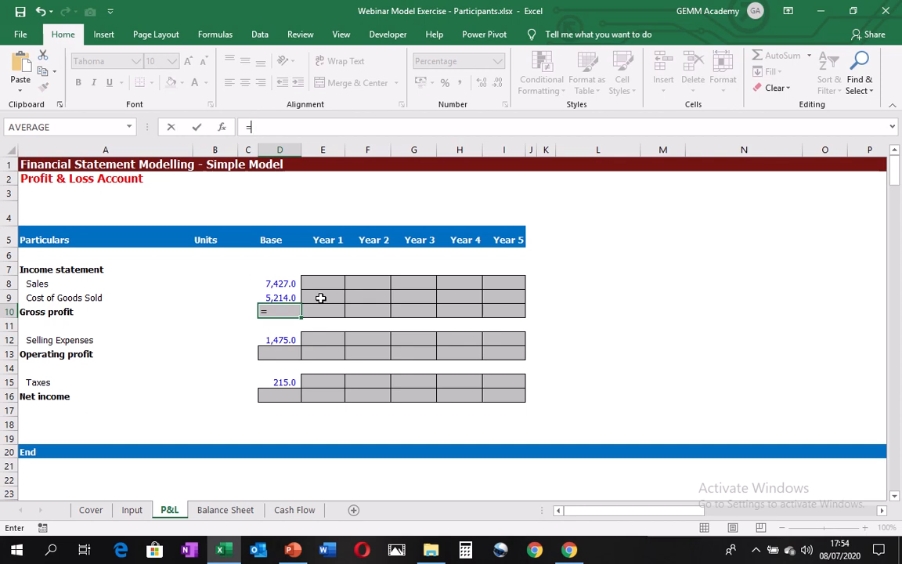
pyautogui.press('Up')
pyautogui.press('Up')
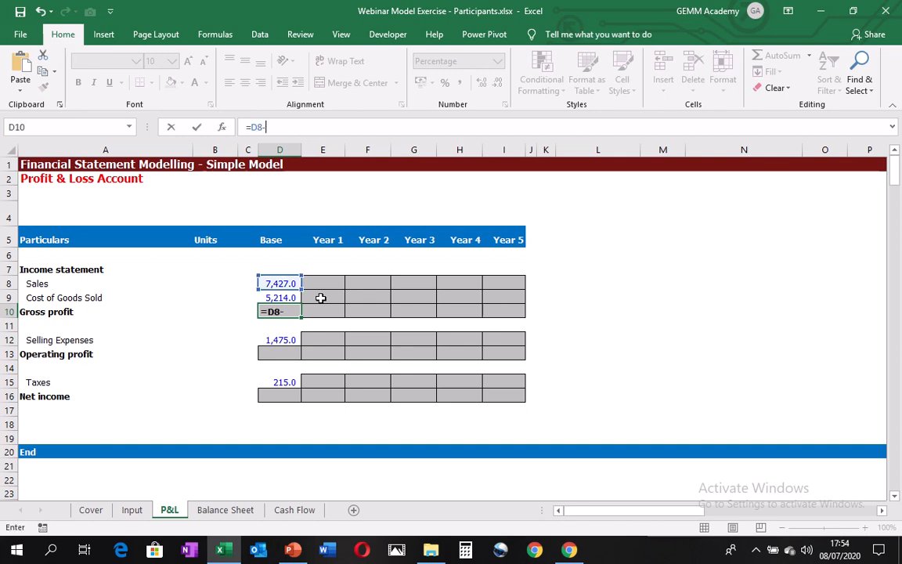
pyautogui.write('-')
pyautogui.press('Up')
pyautogui.hotkey('ctrl', 'Return')
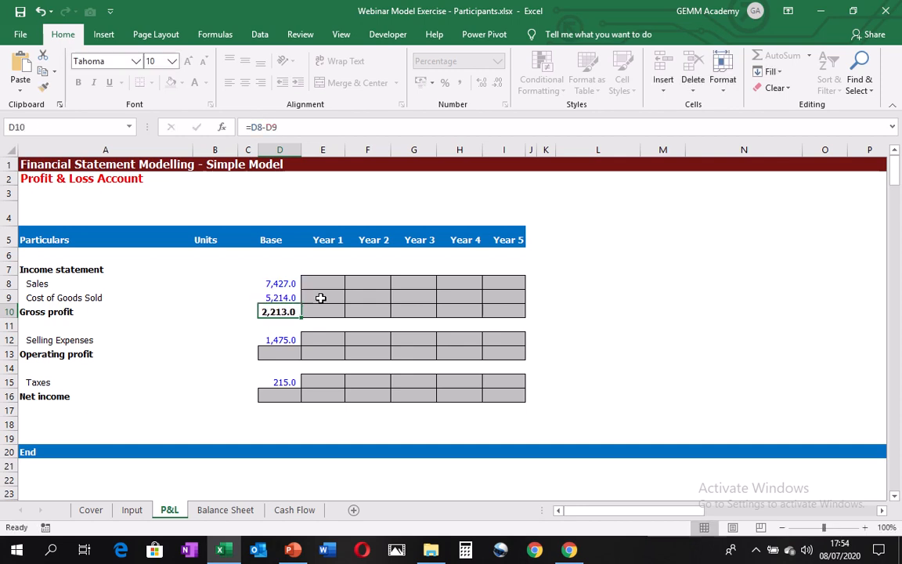
# Calculate the base-year operating profit in D13 as gross profit minus selling expenses, using =D10-D12.
pyautogui.press('Down')
pyautogui.press('Down')
pyautogui.press('Down')
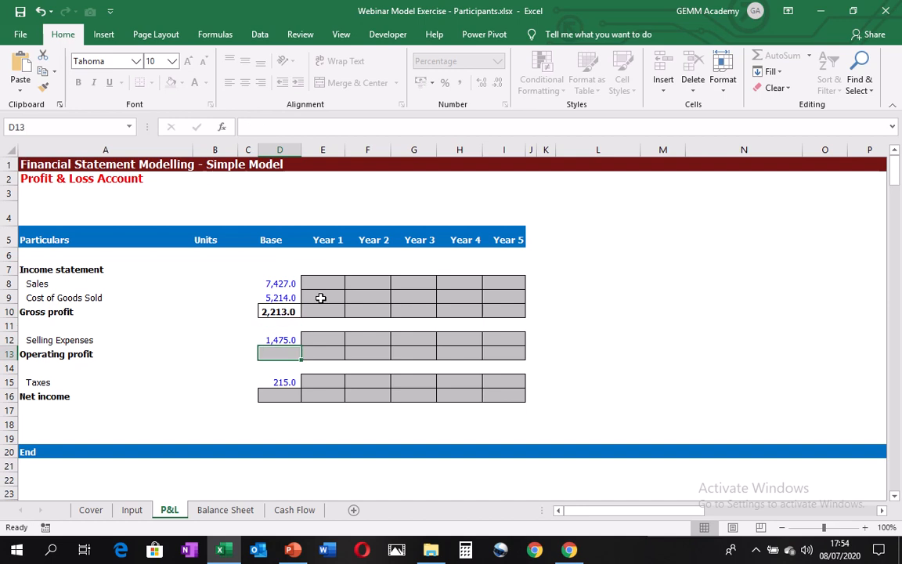
pyautogui.write('=')
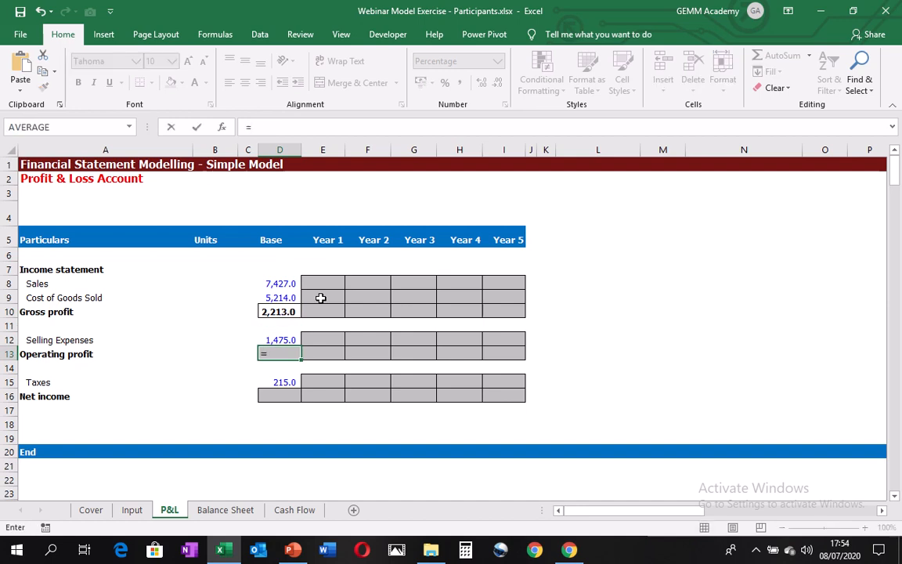
pyautogui.press('Up')
pyautogui.press('Up')
pyautogui.press('Up')
pyautogui.write('-')
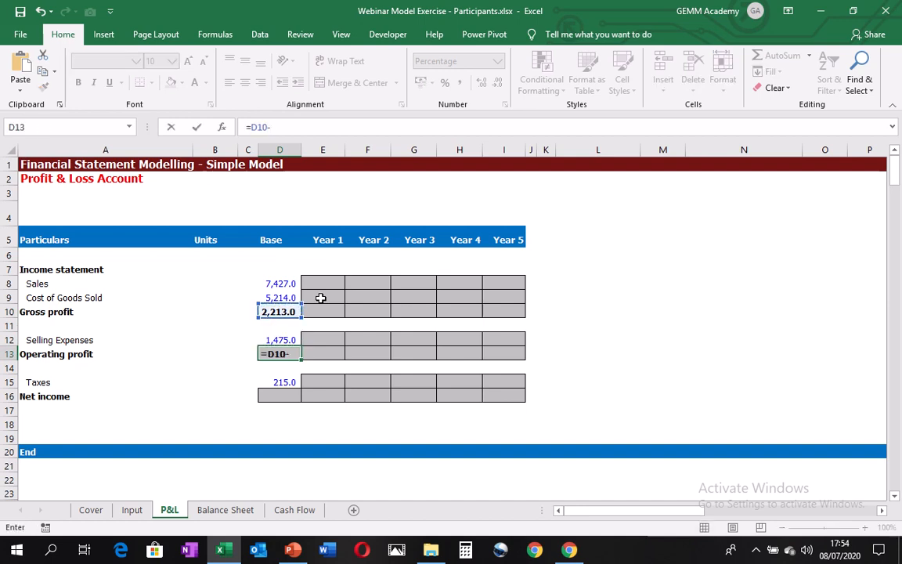
pyautogui.press('Up')
pyautogui.press('Return')
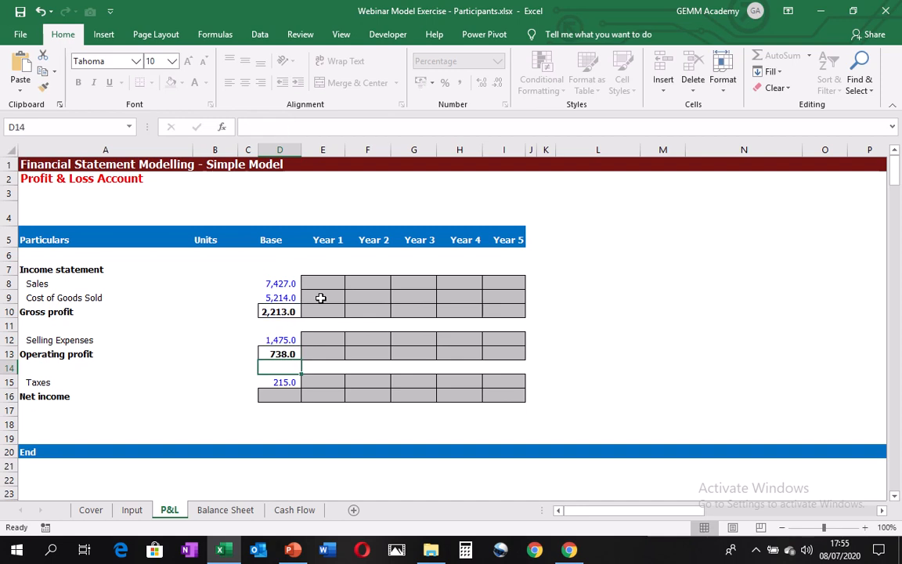
# Calculate the base-year net income in D16 as operating profit minus taxes, using =D13-D15.
pyautogui.press('Down')
pyautogui.press('Down')
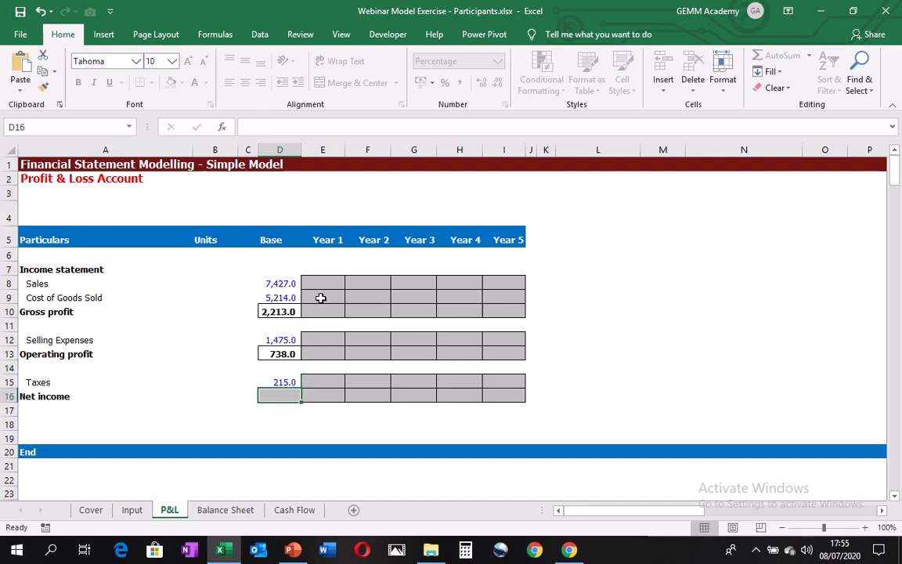
pyautogui.press('Up')
pyautogui.press('Up')
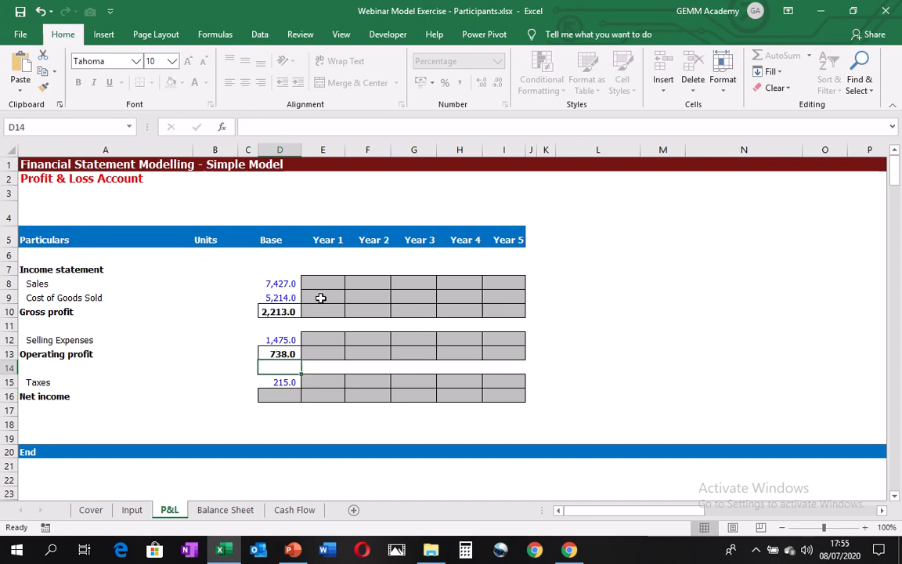
pyautogui.press('Down')
pyautogui.press('Down')
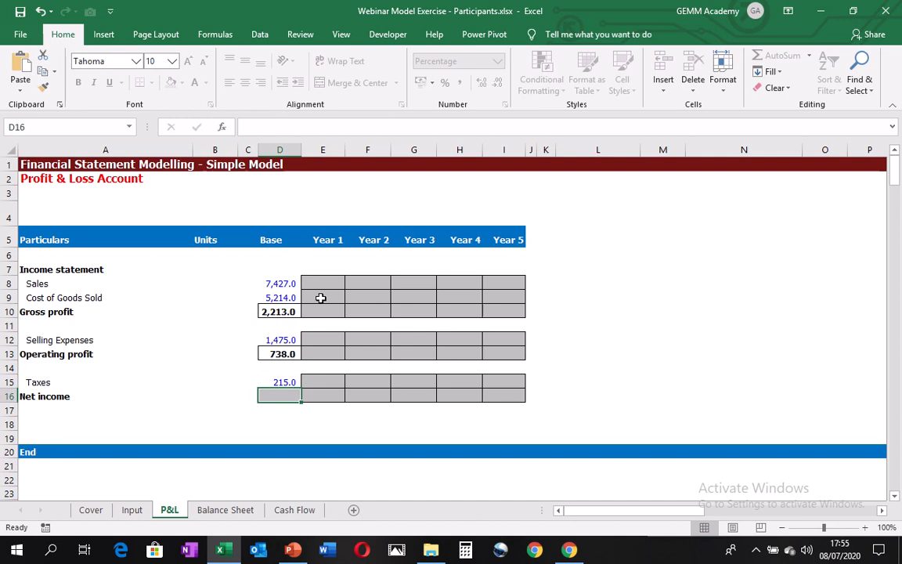
pyautogui.write('=')
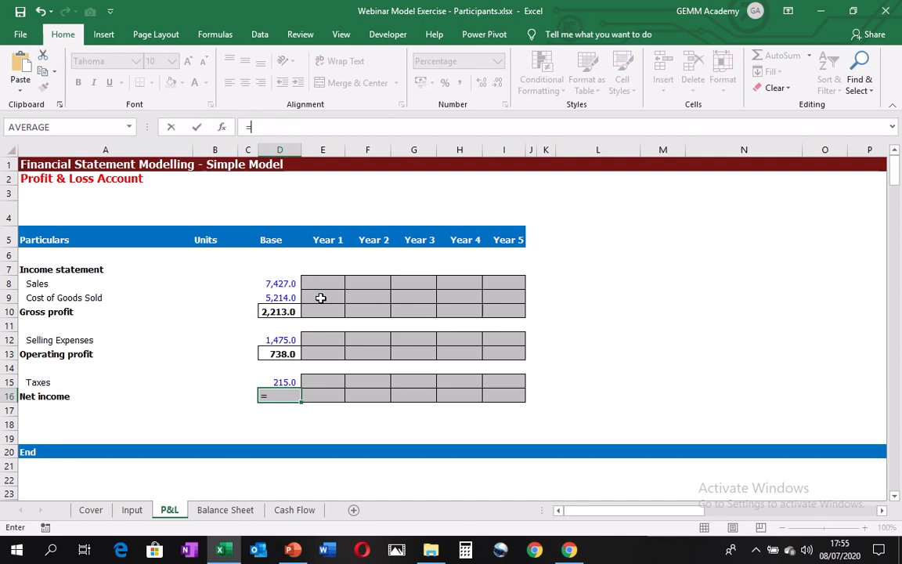
pyautogui.press('Up')
pyautogui.press('Up')
pyautogui.press('Up')
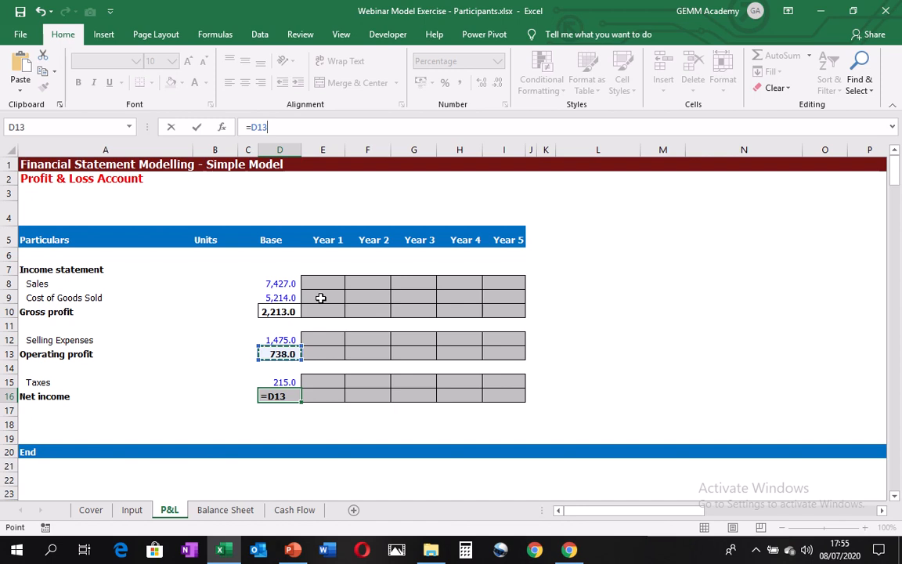
pyautogui.write('=')
pyautogui.press('BackSpace')
pyautogui.write('-')
pyautogui.press('Up')
pyautogui.press('Up')
pyautogui.press('Down')
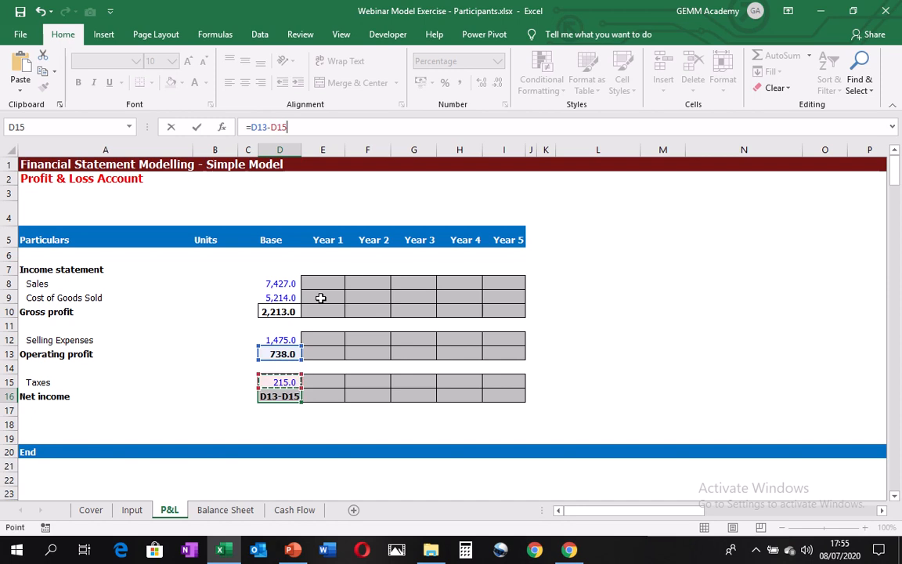
pyautogui.hotkey('ctrl', 'Return')
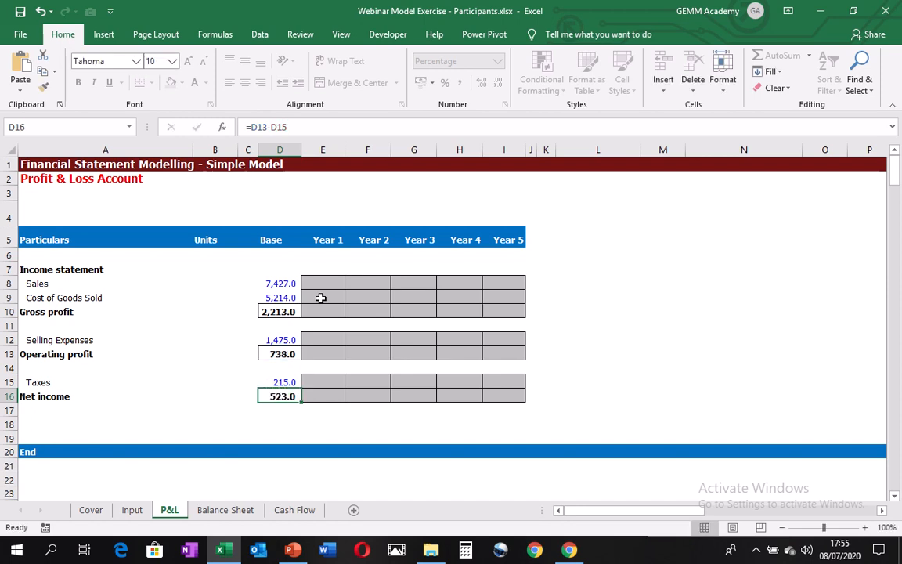
# Switch to the Balance Sheet and go to the base-year Total current assets cell D10.
pyautogui.hotkey('ctrl', 'pagedown')
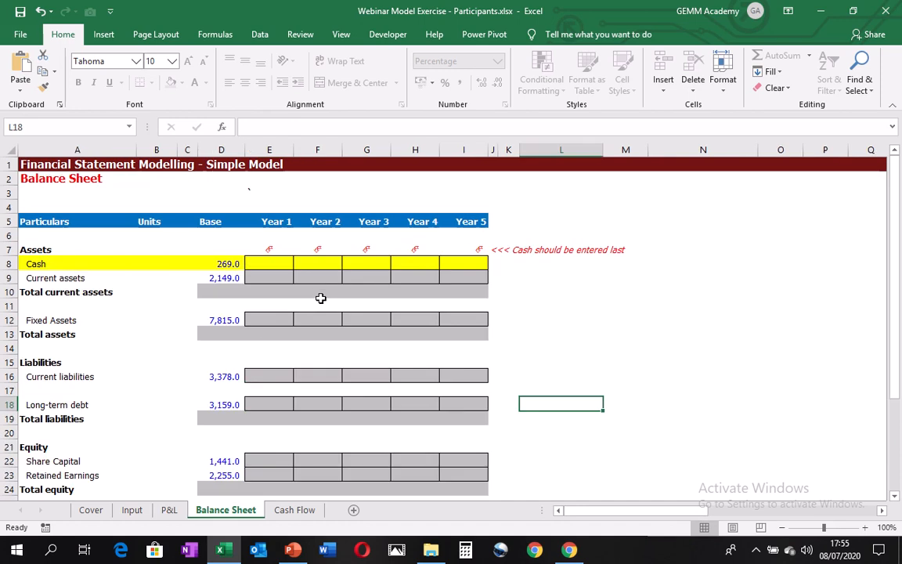
pyautogui.press('Left')
pyautogui.press('Left')
pyautogui.press('Left')
pyautogui.press('Left')
pyautogui.press('Left')
pyautogui.press('Left')
pyautogui.press('Left')
pyautogui.press('Left')
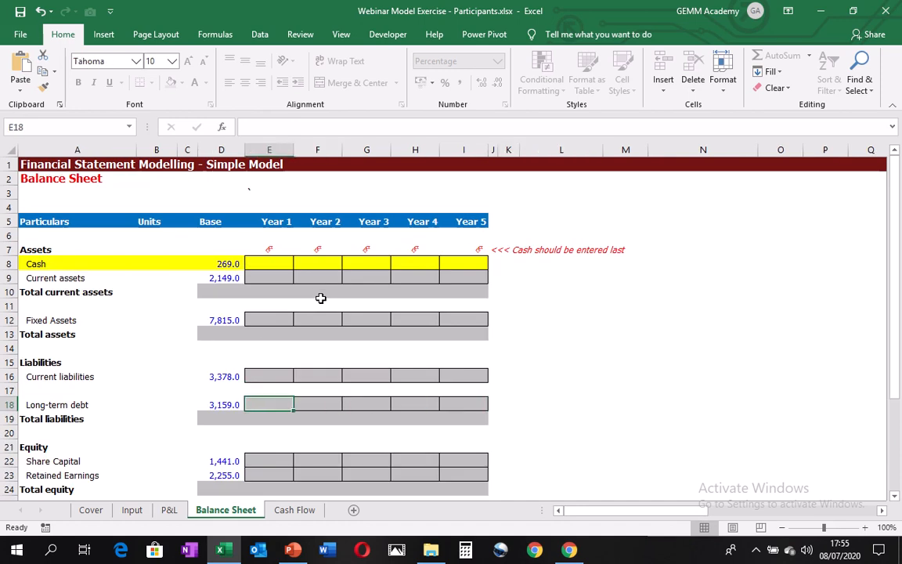
pyautogui.press('Up')
pyautogui.press('Up')
pyautogui.press('Up')
pyautogui.press('Up')
pyautogui.press('Up')
pyautogui.press('Up')
pyautogui.press('Up')
pyautogui.press('Up')
pyautogui.press('Up')
pyautogui.press('Up')
pyautogui.press('Up')
pyautogui.press('Down')
pyautogui.press('Down')
pyautogui.press('Down')
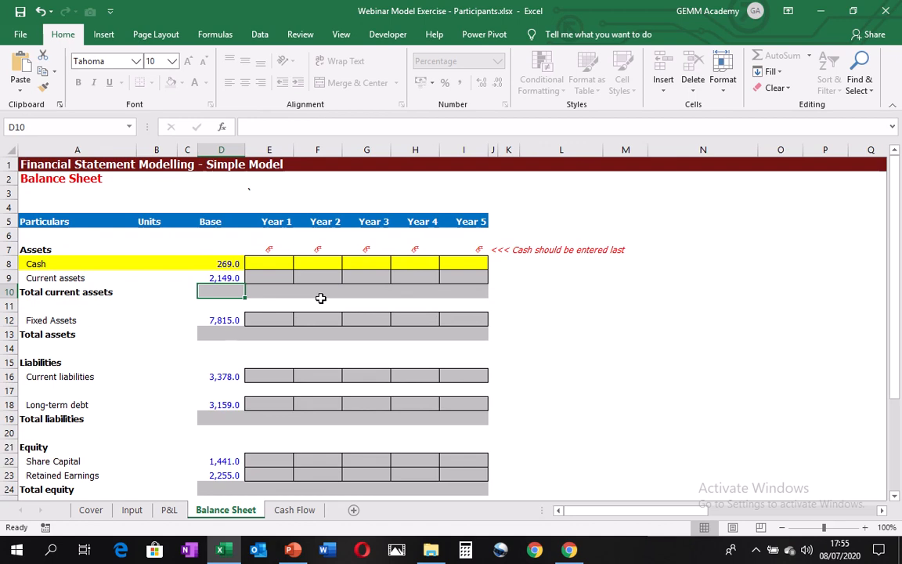
# Calculate base-year total current assets in D10 with =SUM(D8:D9), and move on to the Total assets cell D13.
pyautogui.press('Left')
pyautogui.press('Right')
pyautogui.press('Up')
pyautogui.press('Up')
pyautogui.press('Up')
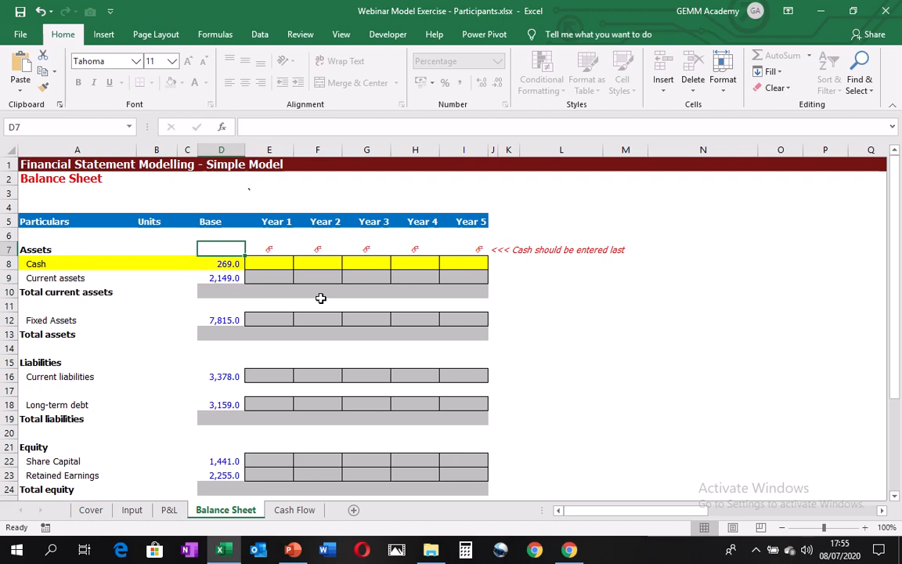
pyautogui.press('Down')
pyautogui.press('Down')
pyautogui.press('Down')
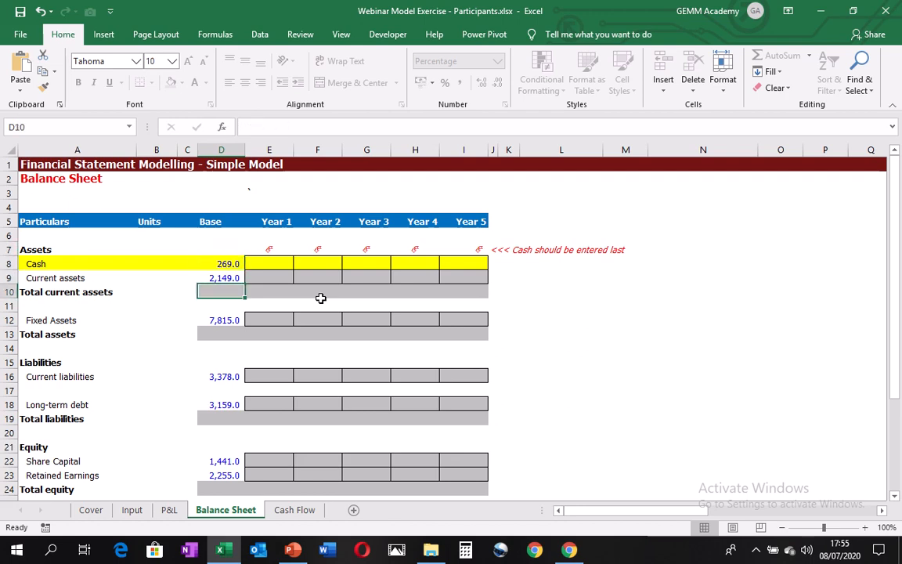
pyautogui.hotkey('alt', '=')
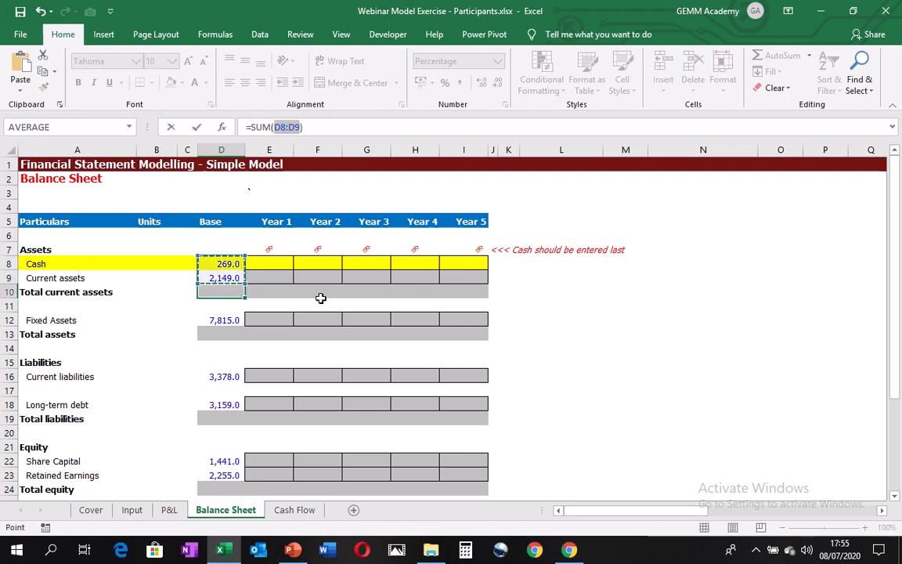
pyautogui.hotkey('ctrl', 'Return')
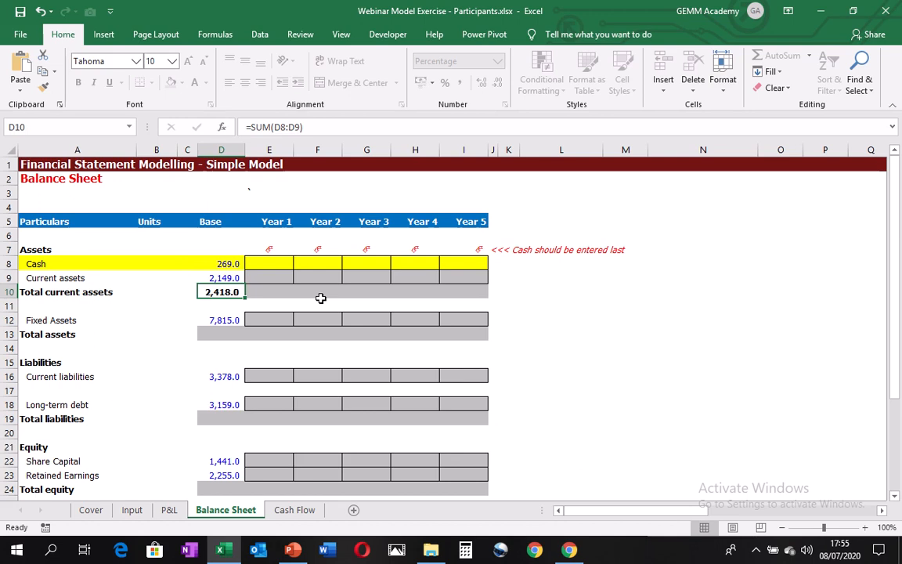
pyautogui.press('Down')
pyautogui.press('Down')
pyautogui.press('Down')
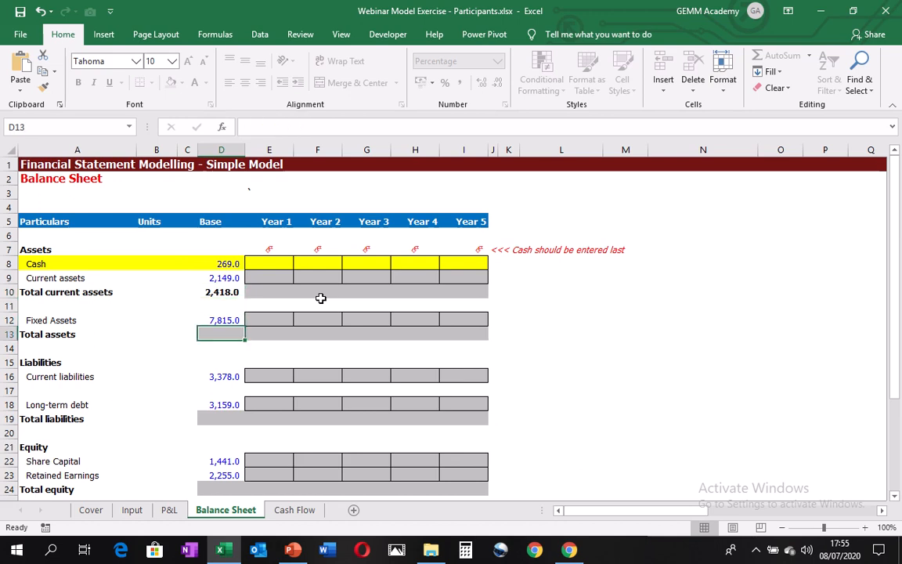
pyautogui.write('=')
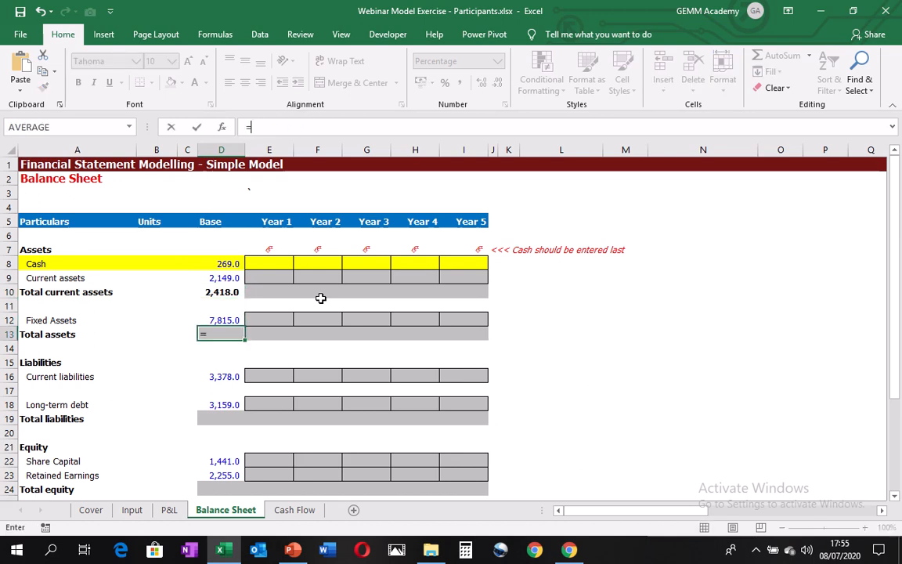
pyautogui.press('Up')
pyautogui.press('Up')
pyautogui.press('Up')
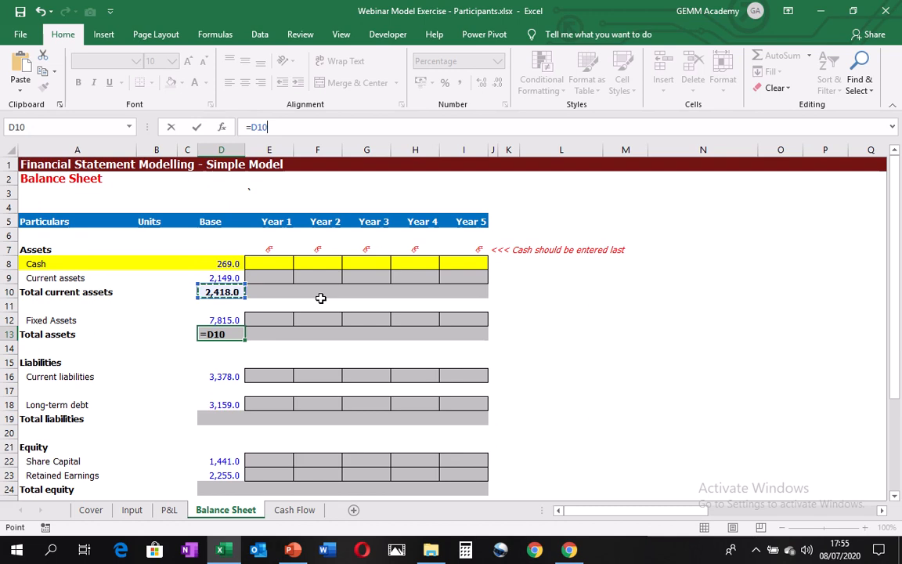
pyautogui.press('Down')
pyautogui.press('Down')
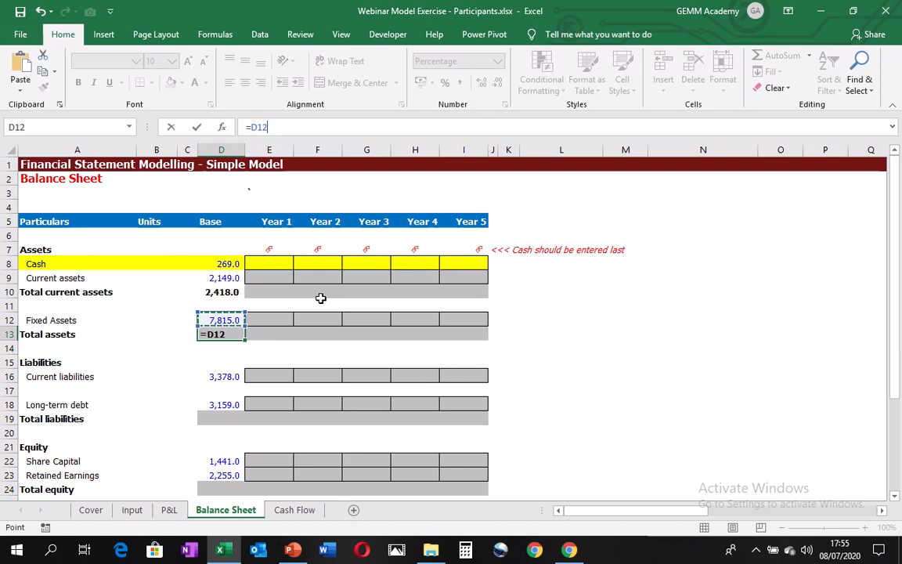
pyautogui.press('BackSpace')
pyautogui.press('BackSpace')
pyautogui.press('BackSpace')
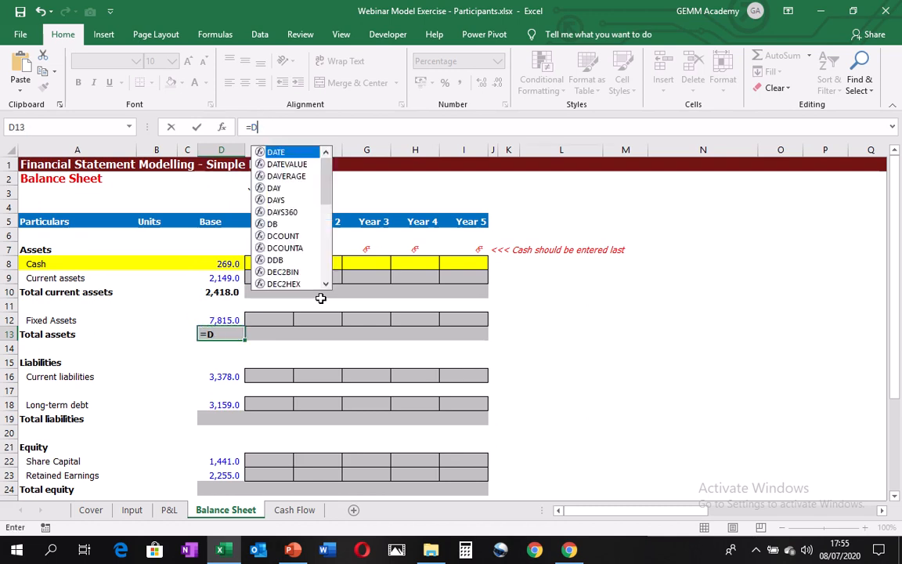
pyautogui.press('BackSpace')
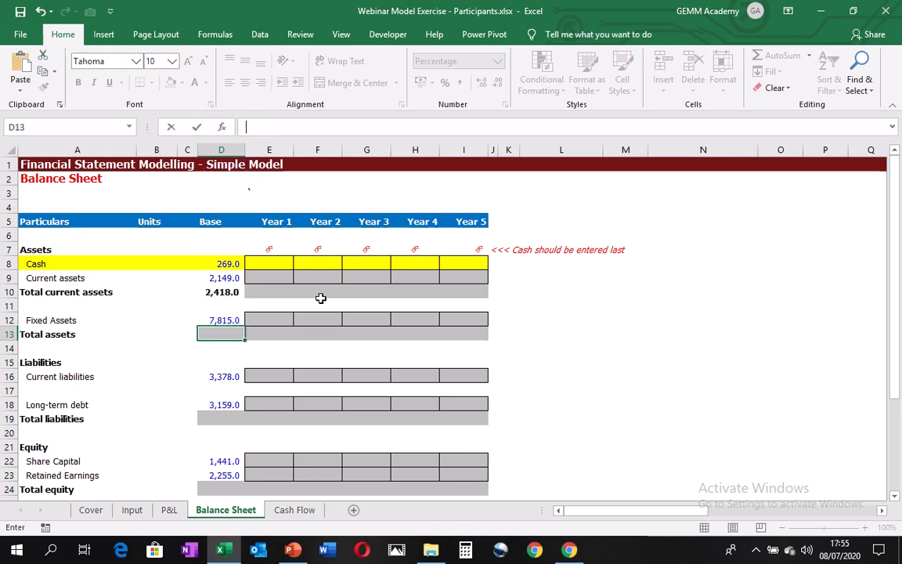
pyautogui.press('Escape')
# Calculate base-year total assets in D13 from total current assets and fixed assets, using =SUM(D10,D12).
pyautogui.hotkey('alt', '=')
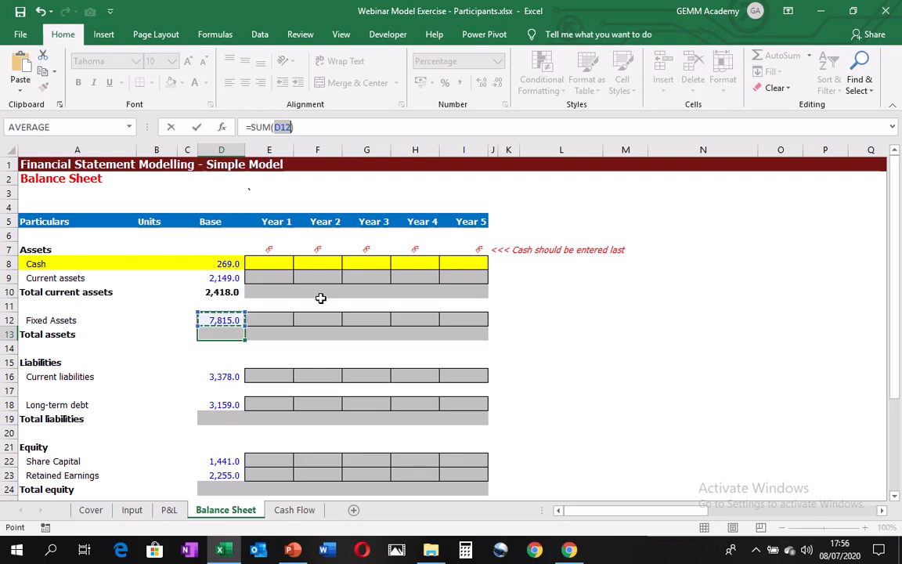
pyautogui.press('Up')
pyautogui.press('Up')
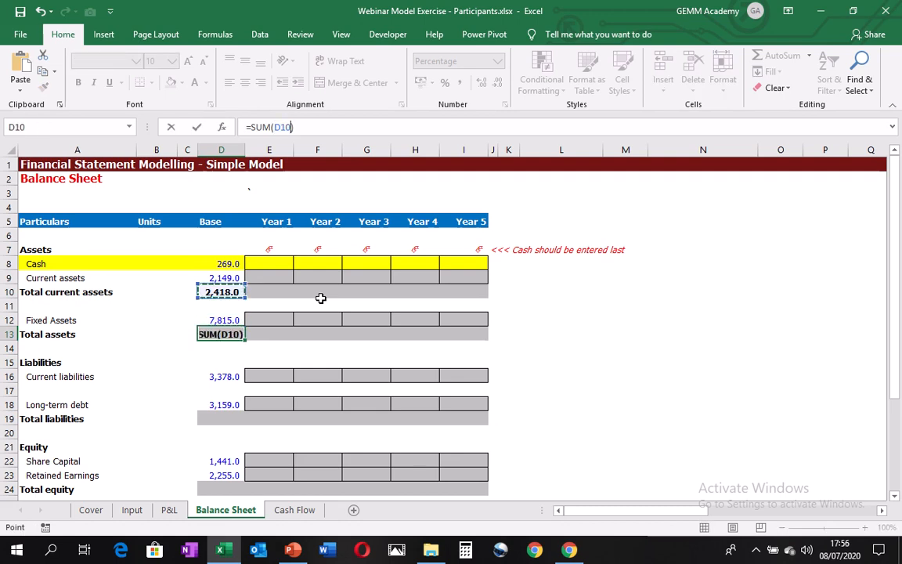
pyautogui.write(',')
pyautogui.press('Up')
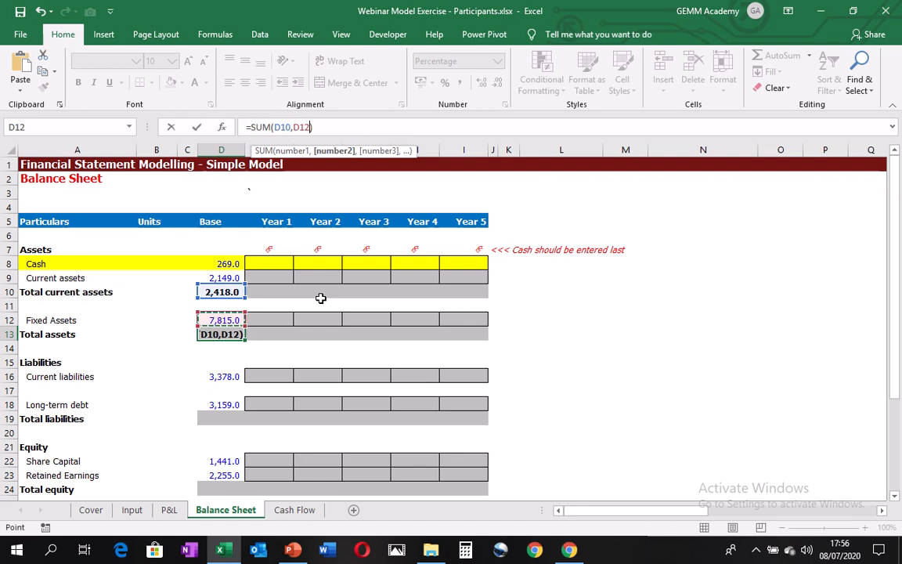
pyautogui.hotkey('ctrl', 'Return')
pyautogui.press('Down')
pyautogui.press('Down')
pyautogui.press('Down')
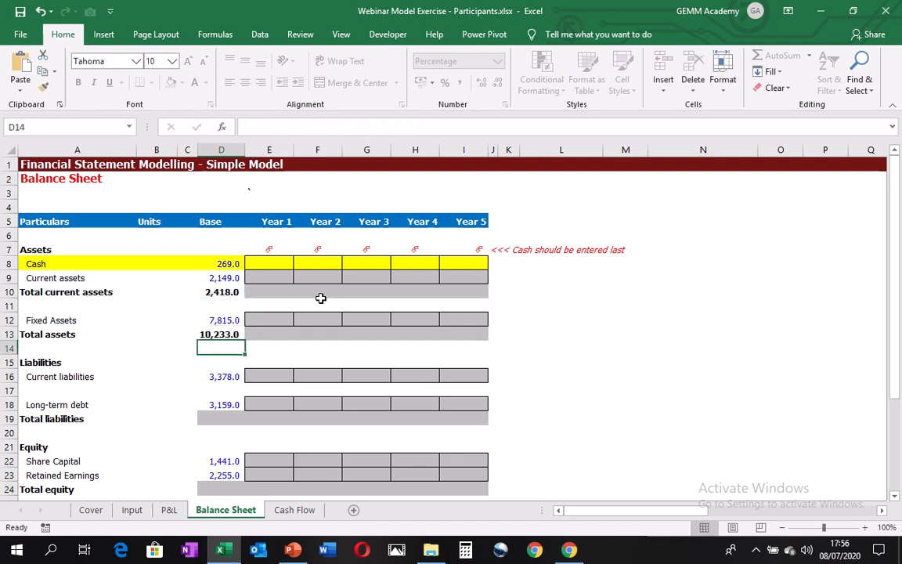
pyautogui.press('Up')
pyautogui.press('Up')
pyautogui.press('Up')
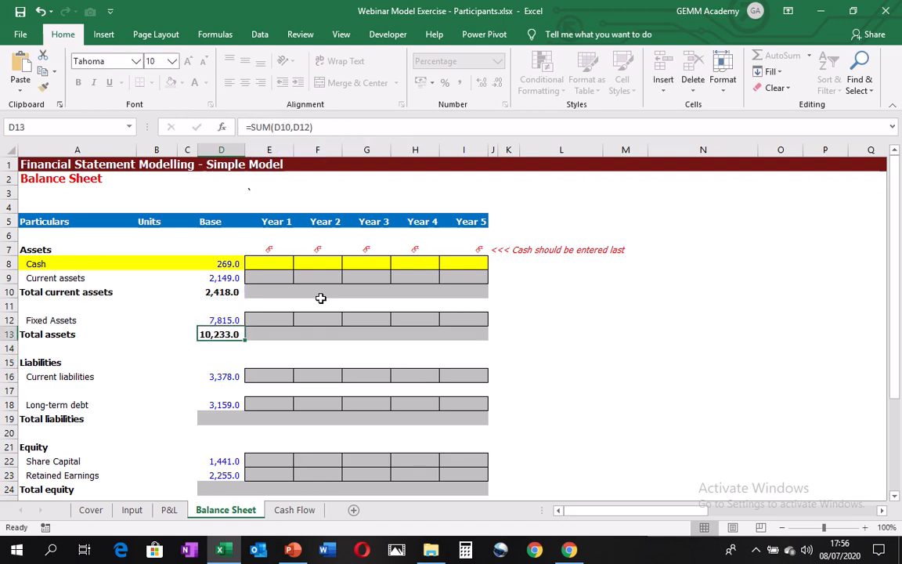
# Calculate base-year total liabilities in D19 from current liabilities and long-term debt, using =SUM(D16,D18).
pyautogui.press('Down')
pyautogui.press('Down')
pyautogui.press('Down')
pyautogui.press('Down')
pyautogui.press('Down')
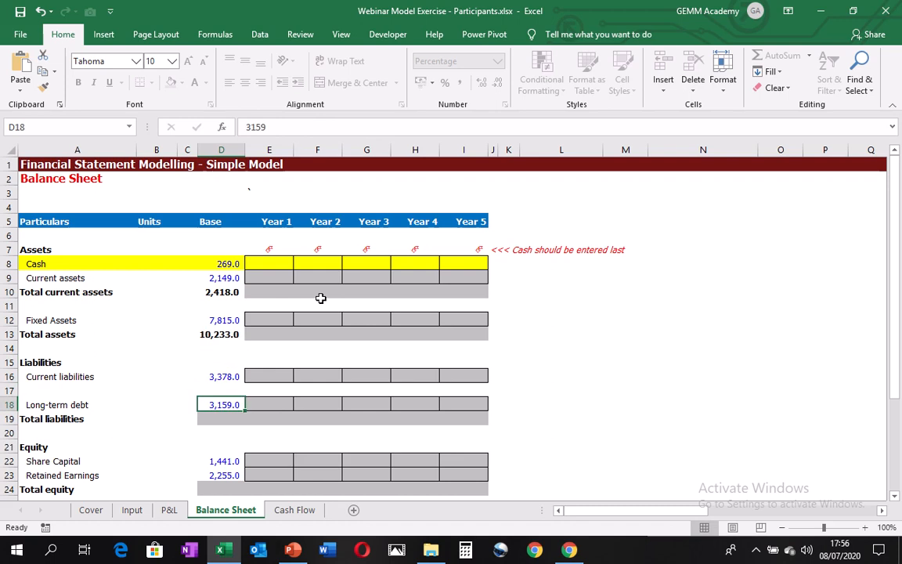
pyautogui.press('Down')
pyautogui.press('Down')
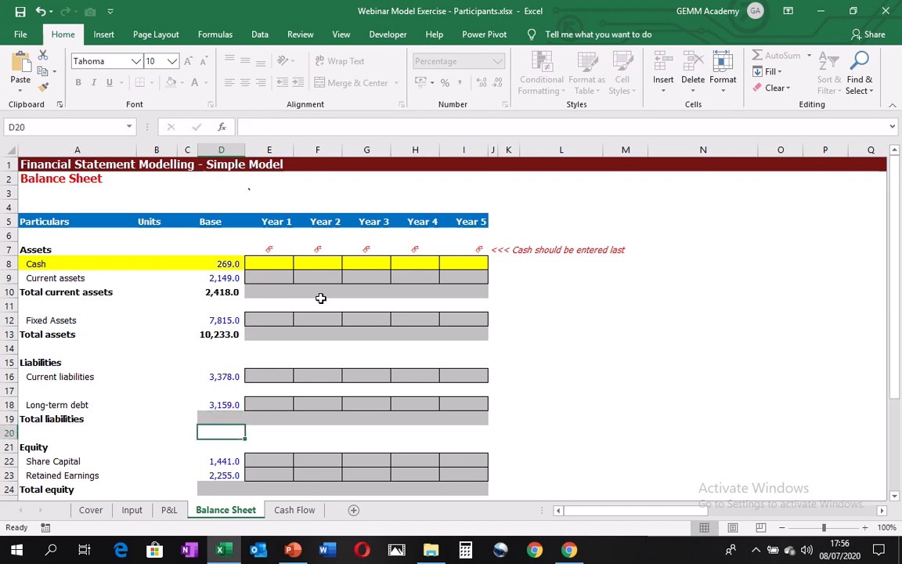
pyautogui.press('Up')
pyautogui.press('Up')
pyautogui.press('Down')
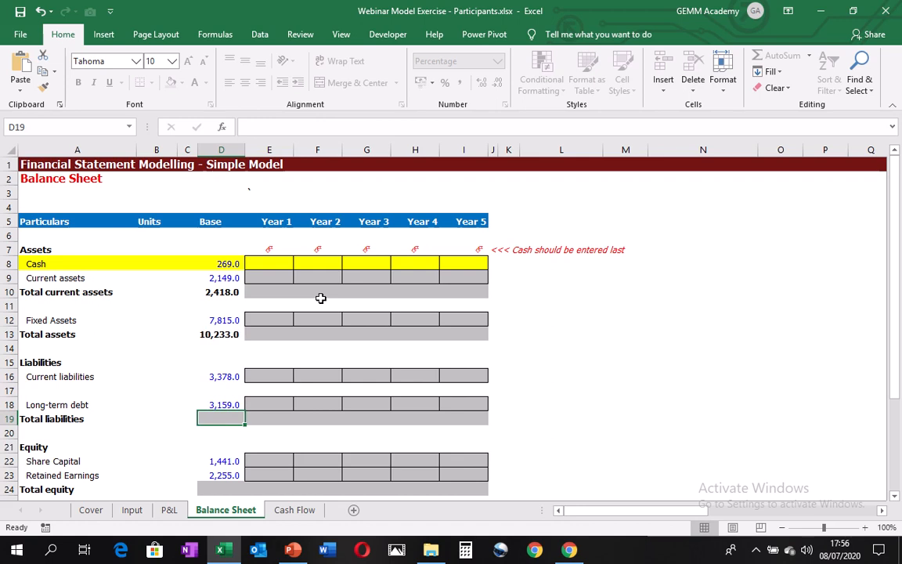
pyautogui.hotkey('alt', '=')
pyautogui.press('Up')
pyautogui.press('Up')
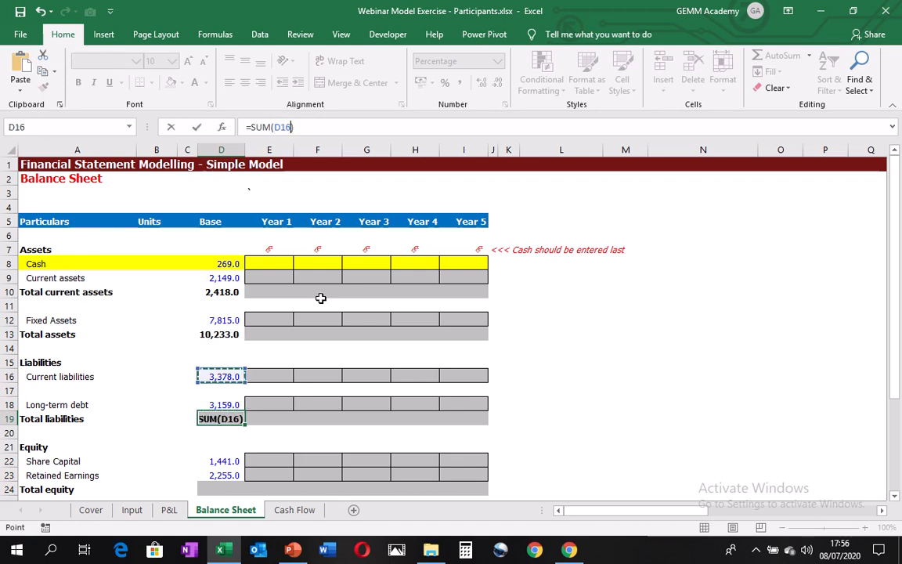
pyautogui.write(',')
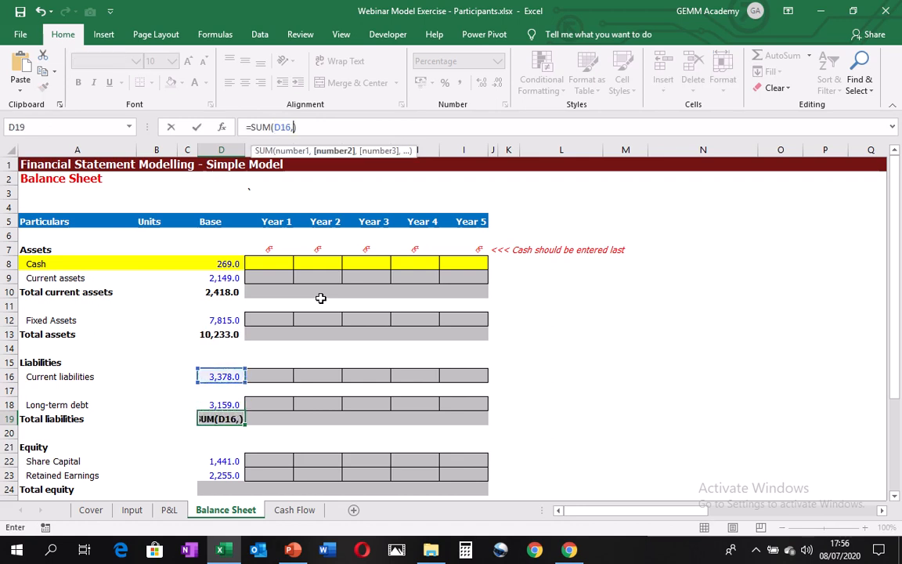
pyautogui.press('Down')
pyautogui.press('Down')
pyautogui.hotkey('ctrl', 'Return')
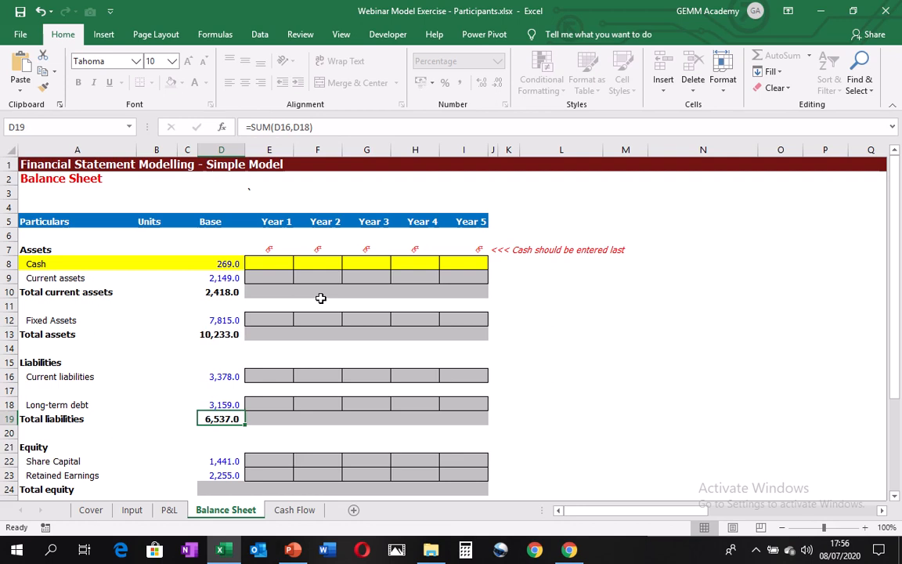
# Examine the rest of the balance sheet, from the Equity section down to the audit check and the End row.
pyautogui.press('Down')
pyautogui.press('Down')
pyautogui.press('Down')
pyautogui.press('Down')
pyautogui.press('Down')
pyautogui.press('Down')
pyautogui.press('Down')
pyautogui.press('Down')
pyautogui.press('Down')
pyautogui.press('Down')
pyautogui.press('Down')
pyautogui.press('Down')
pyautogui.press('Down')
pyautogui.press('Down')
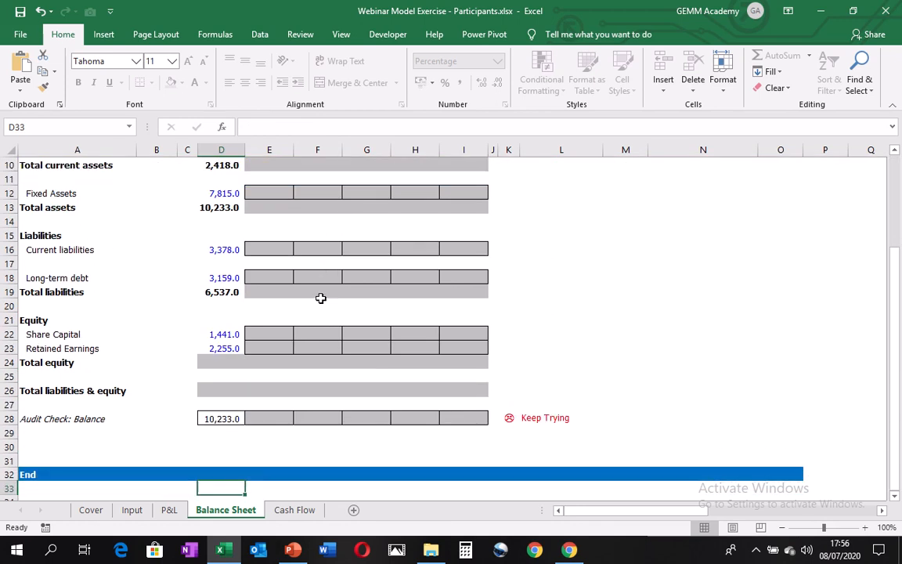
# Calculate base-year total equity in D24 from share capital and retained earnings, using =SUM(D22:D23).
pyautogui.press('Up')
pyautogui.press('Up')
pyautogui.press('Up')
pyautogui.press('Up')
pyautogui.press('Up')
pyautogui.press('Up')
pyautogui.press('Up')
pyautogui.press('Up')
pyautogui.press('Up')
pyautogui.press('Up')
pyautogui.press('Up')
pyautogui.press('Down')
pyautogui.press('Down')
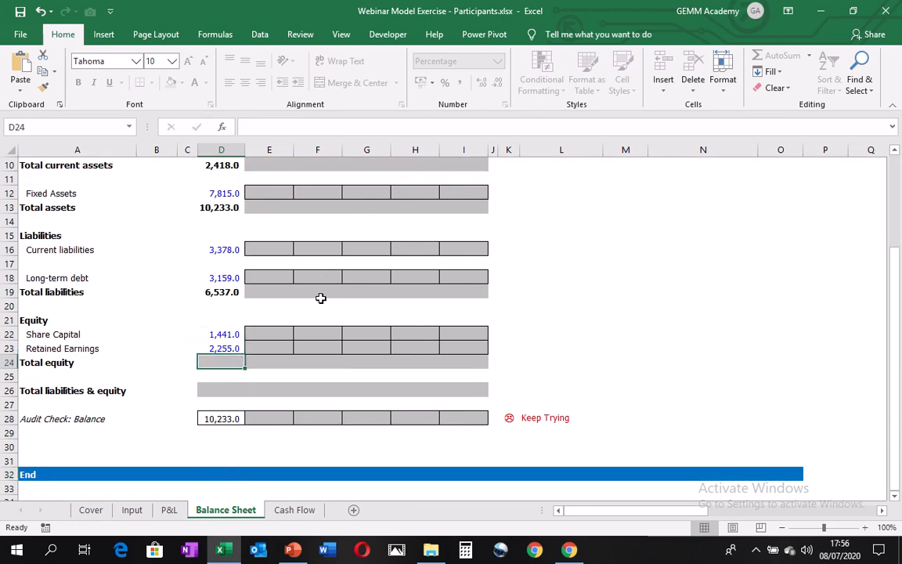
pyautogui.press('Up')
pyautogui.press('Up')
pyautogui.press('Down')
pyautogui.press('Down')
pyautogui.hotkey('alt', '=')
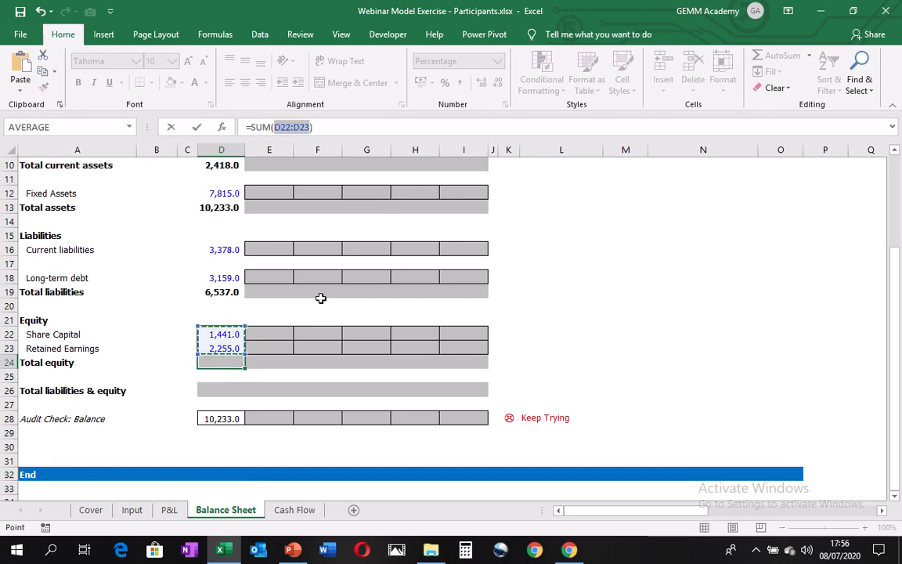
pyautogui.hotkey('ctrl', 'Return')
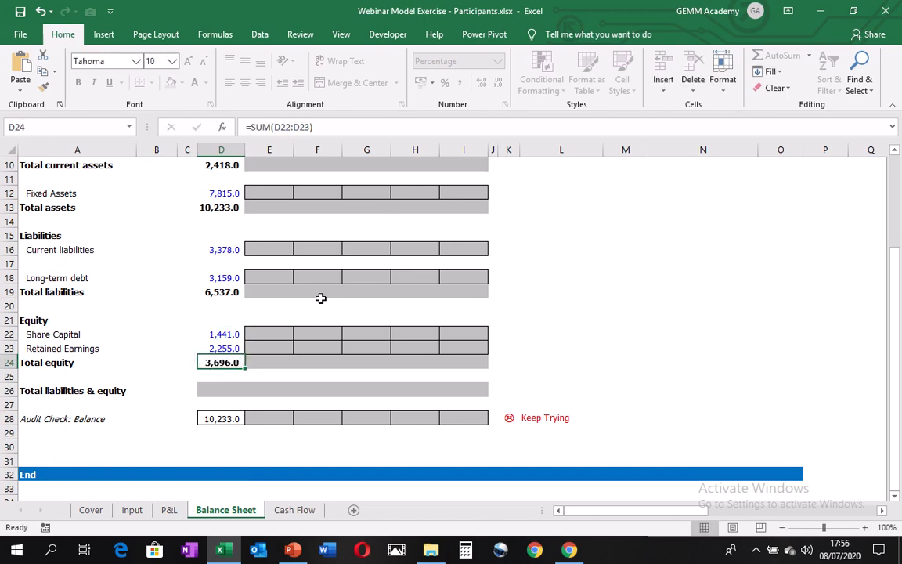
# Calculate base-year total liabilities & equity in D26 from total liabilities and total equity, using =SUM(D19,D24).
pyautogui.press('Down')
pyautogui.press('Down')
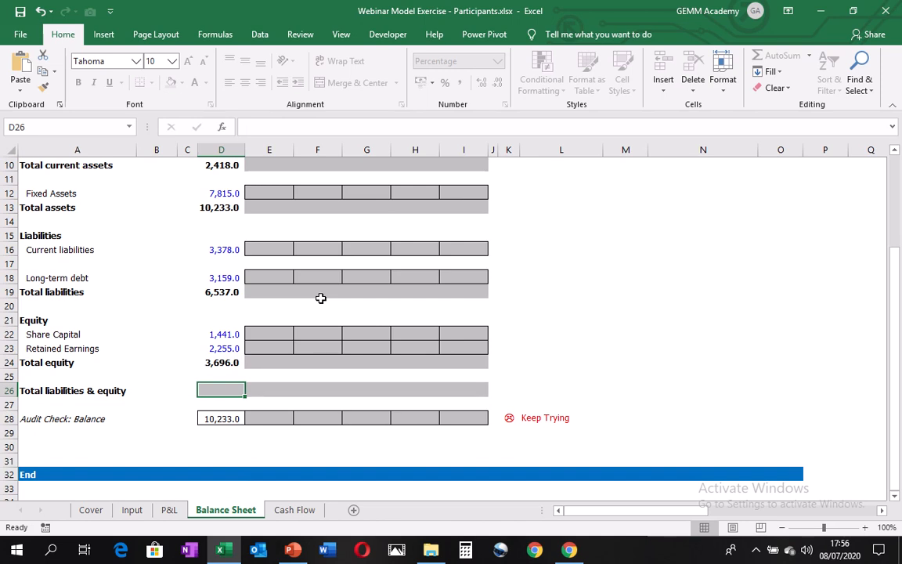
pyautogui.write('=SUM(')
pyautogui.press('Up')
pyautogui.press('Up')
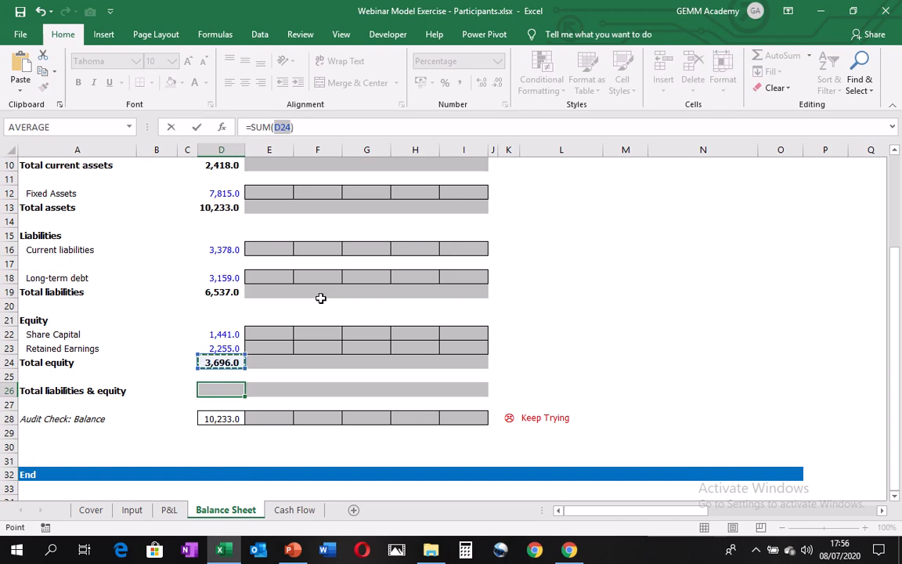
pyautogui.press('Up')
pyautogui.press('Up')
pyautogui.write(')')
pyautogui.press('Up')
pyautogui.press('Up')
pyautogui.press('Up')
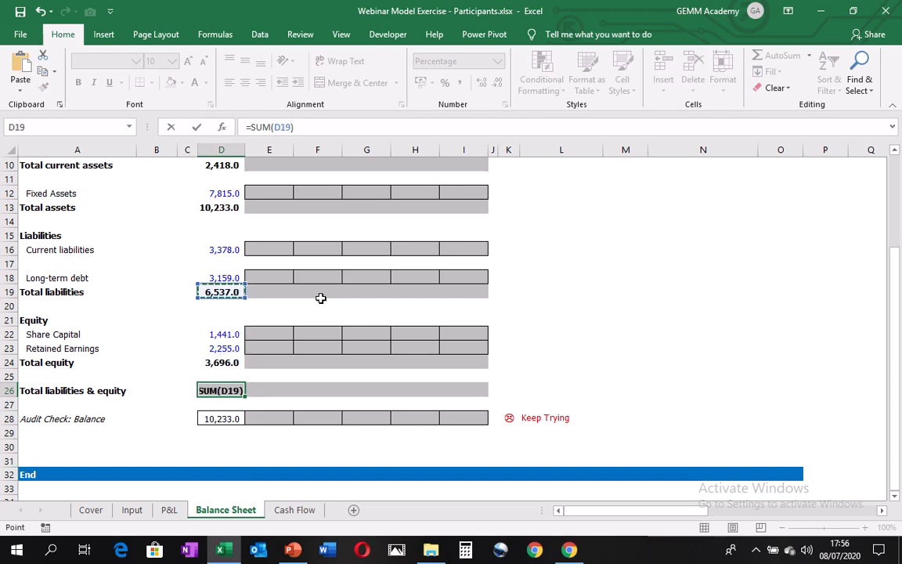
pyautogui.write(',')
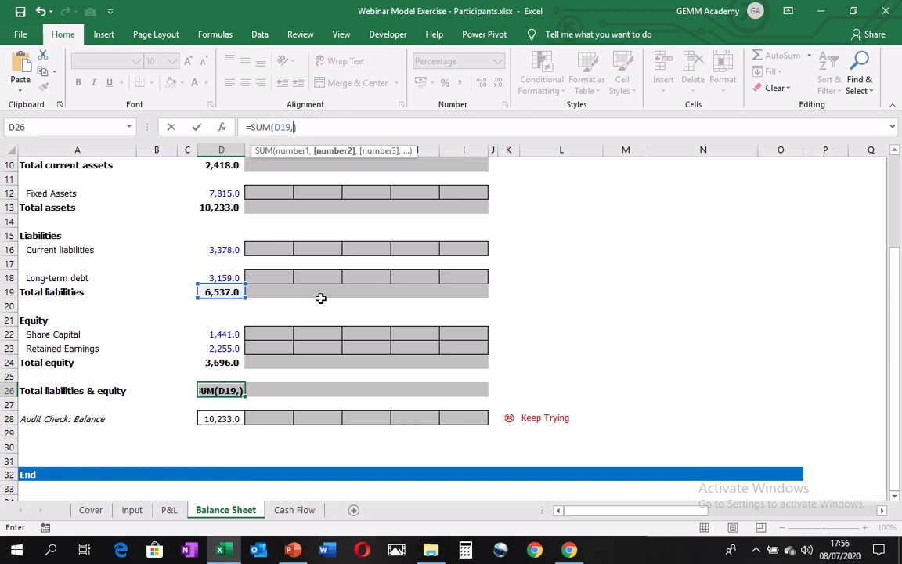
pyautogui.press('Up')
pyautogui.press('Up')
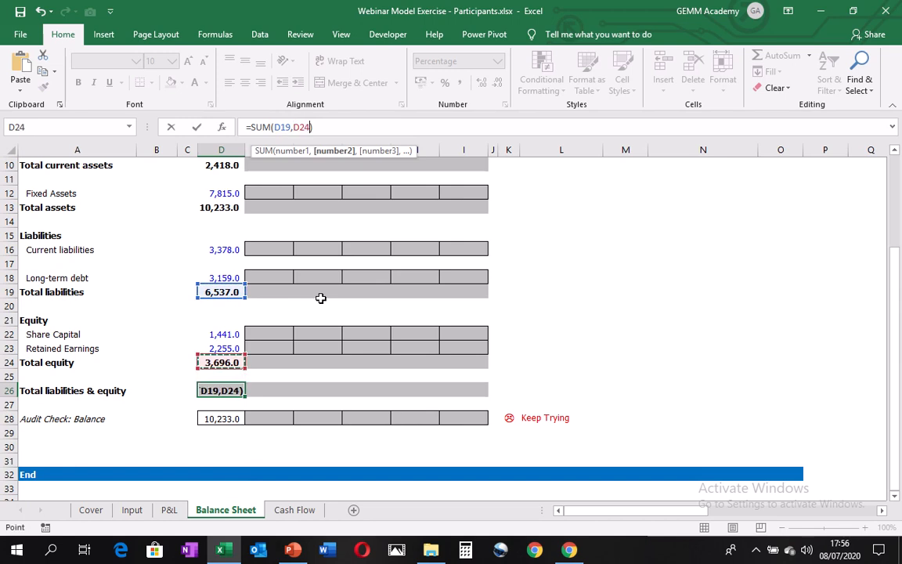
pyautogui.hotkey('ctrl', 'Return')
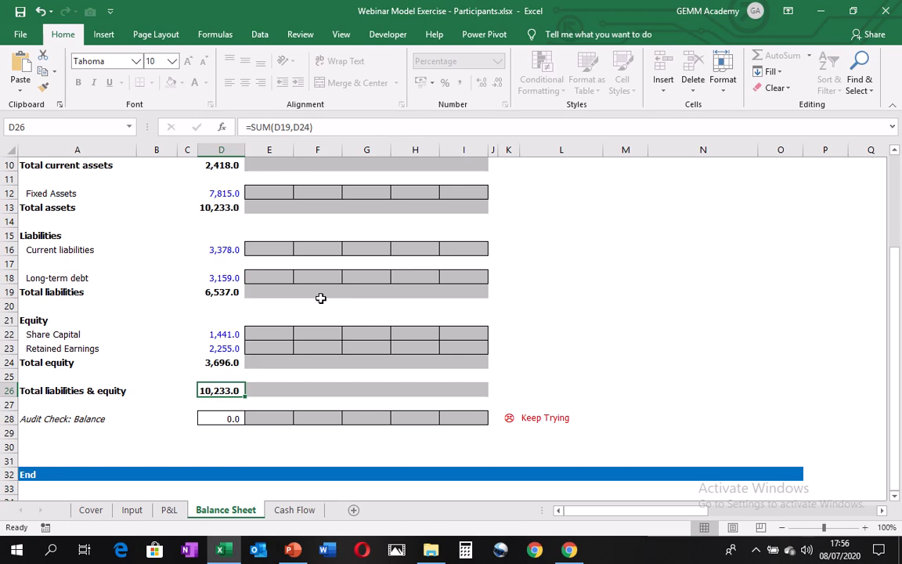
# Enter the base-year balance audit check in D28 as total assets minus total liabilities & equity, using =D13-D26.
pyautogui.press('Down')
pyautogui.press('Down')
pyautogui.press('Down')
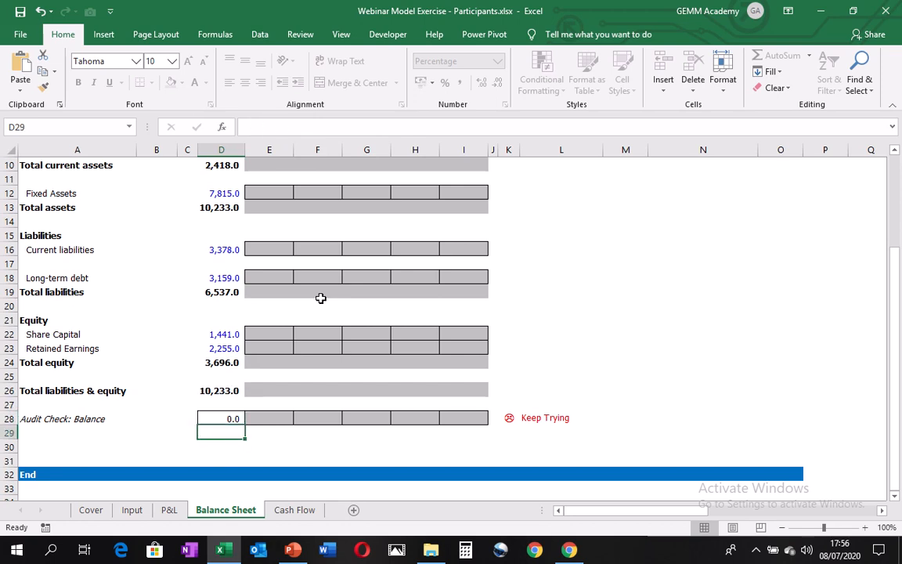
pyautogui.press('Up')
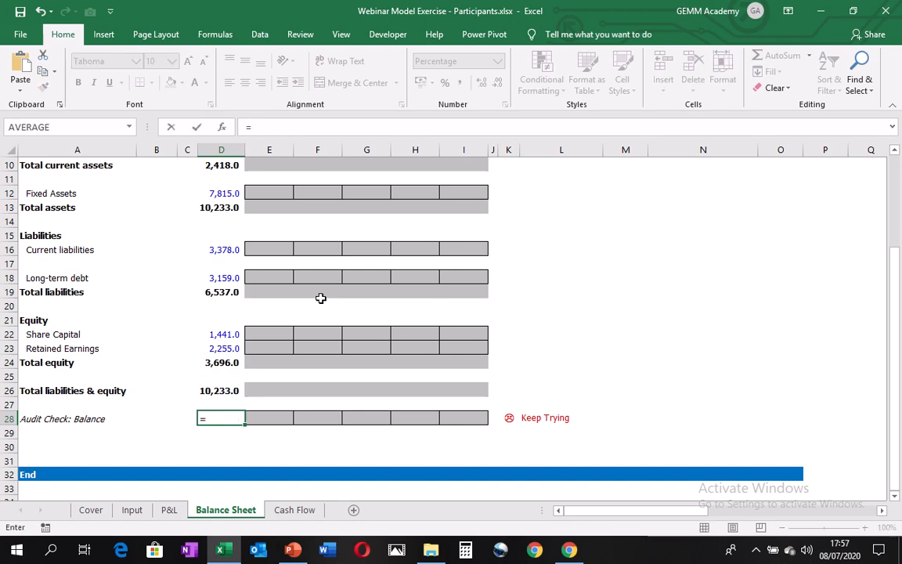
pyautogui.press('Up')
pyautogui.press('Up')
pyautogui.press('Up')
pyautogui.press('Up')
pyautogui.press('Up')
pyautogui.press('Up')
pyautogui.press('Up')
pyautogui.press('Up')
pyautogui.press('Up')
pyautogui.press('Up')
pyautogui.press('Up')
pyautogui.press('Up')
pyautogui.press('Up')
pyautogui.press('Up')
pyautogui.press('Up')
pyautogui.press('Up')
pyautogui.press('Up')
pyautogui.press('Up')
pyautogui.press('Up')
pyautogui.press('Down')
pyautogui.press('Down')
pyautogui.press('Down')
pyautogui.press('Down')
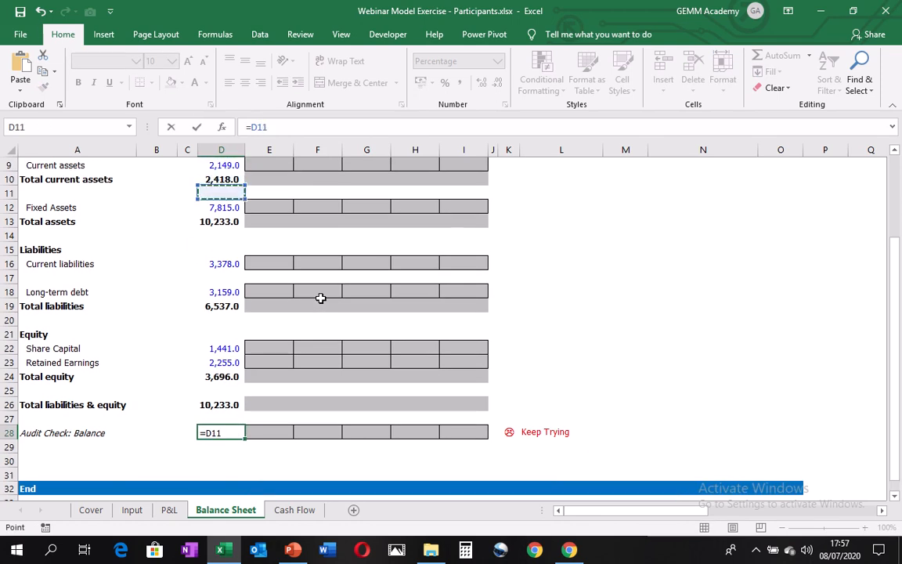
pyautogui.write('-')
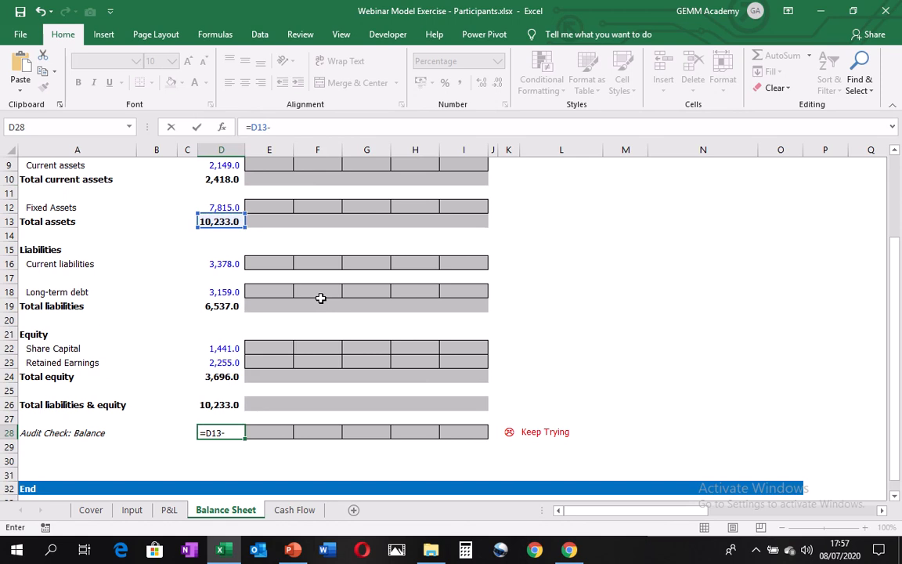
pyautogui.press('Up')
pyautogui.press('Up')
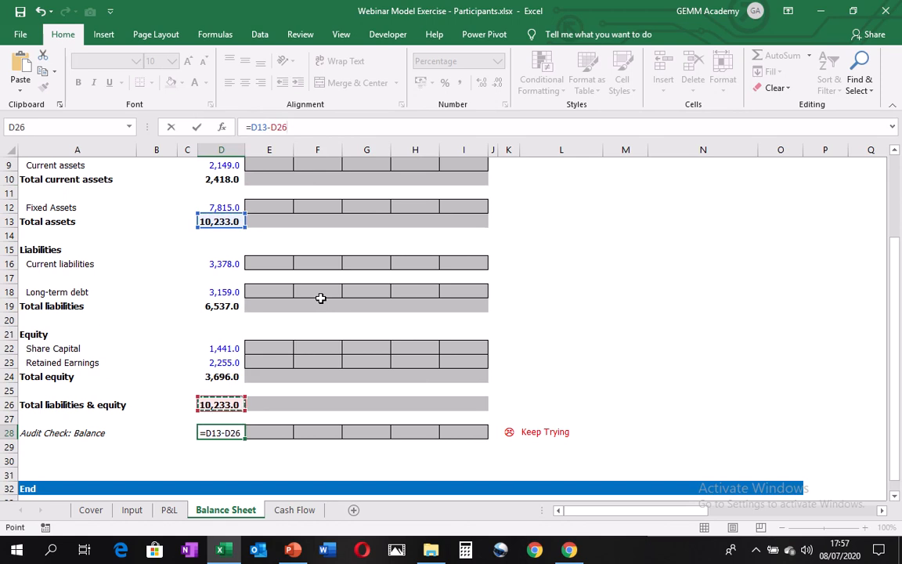
pyautogui.hotkey('ctrl', 'Return')
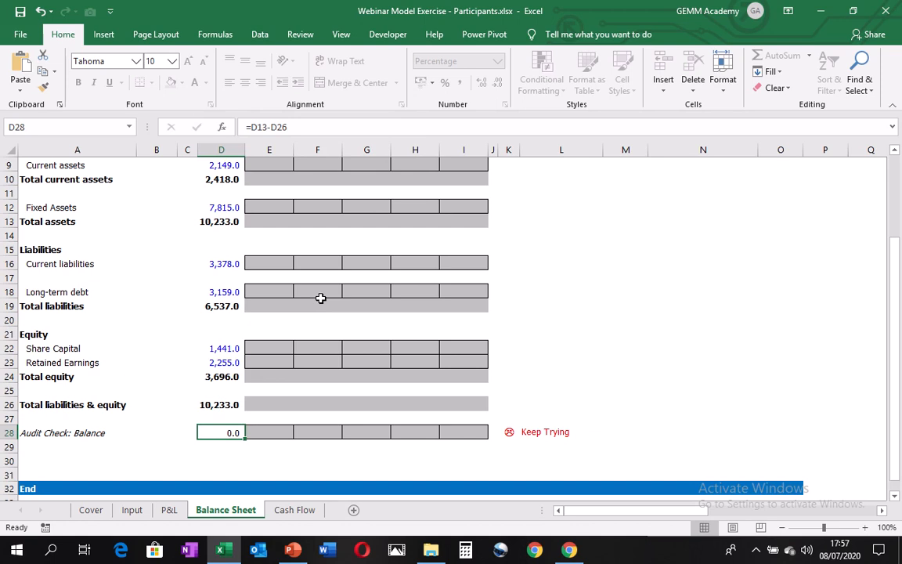
# Look back over the balance sheet from the audit check row up to the sheet title.
pyautogui.press('Right')
pyautogui.press('Right')
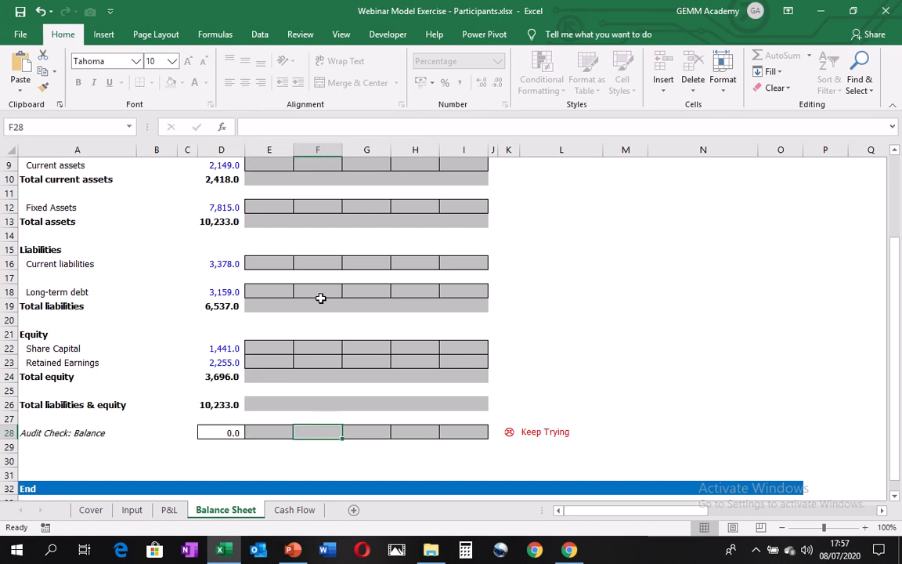
pyautogui.press('Up')
pyautogui.press('Left')
pyautogui.press('Left')
pyautogui.press('Up')
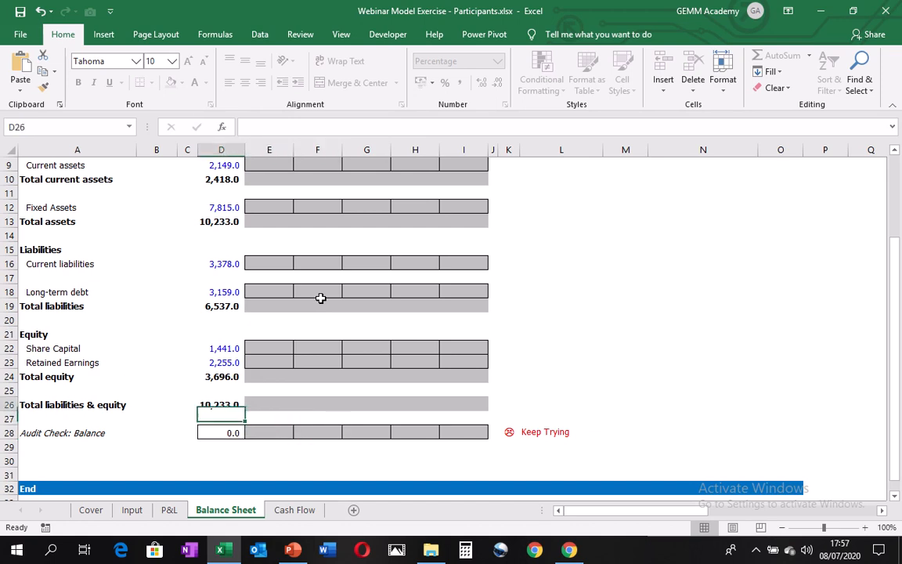
pyautogui.press('Up')
pyautogui.press('Up')
pyautogui.press('Up')
pyautogui.press('Up')
pyautogui.press('Up')
pyautogui.press('Up')
pyautogui.press('Up')
pyautogui.press('Up')
pyautogui.press('Up')
pyautogui.press('Up')
pyautogui.press('Up')
pyautogui.press('Up')
pyautogui.press('Up')
pyautogui.press('Up')
pyautogui.press('Up')
pyautogui.press('Up')
pyautogui.press('Up')
pyautogui.press('Up')
pyautogui.press('Up')
pyautogui.press('Up')
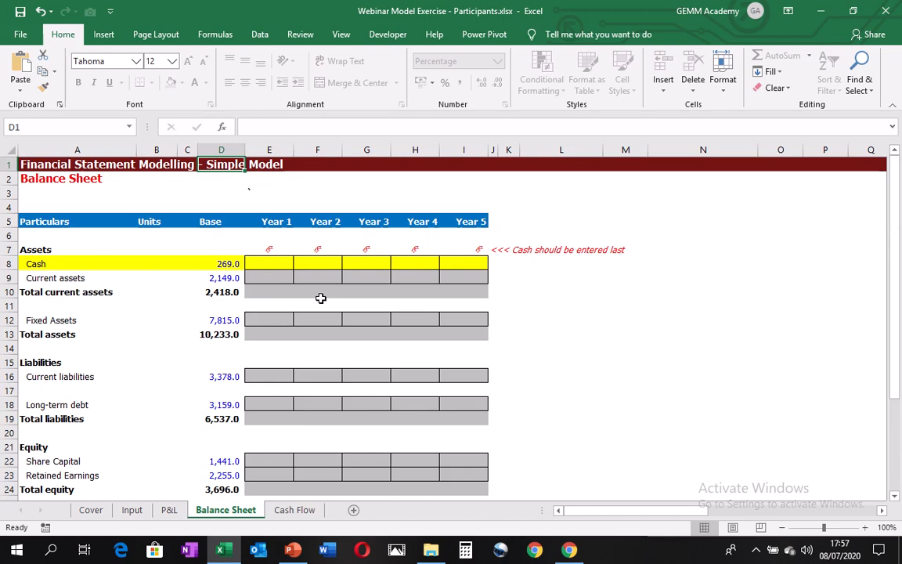
# Examine the Cash Flow sheet's operating, investing and financing sections and its Base column.
pyautogui.hotkey('ctrl', 'pagedown')
pyautogui.press('Left')
pyautogui.press('Left')
pyautogui.press('Left')
pyautogui.press('Left')
pyautogui.press('Left')
pyautogui.press('Left')
pyautogui.press('Left')
pyautogui.press('Left')
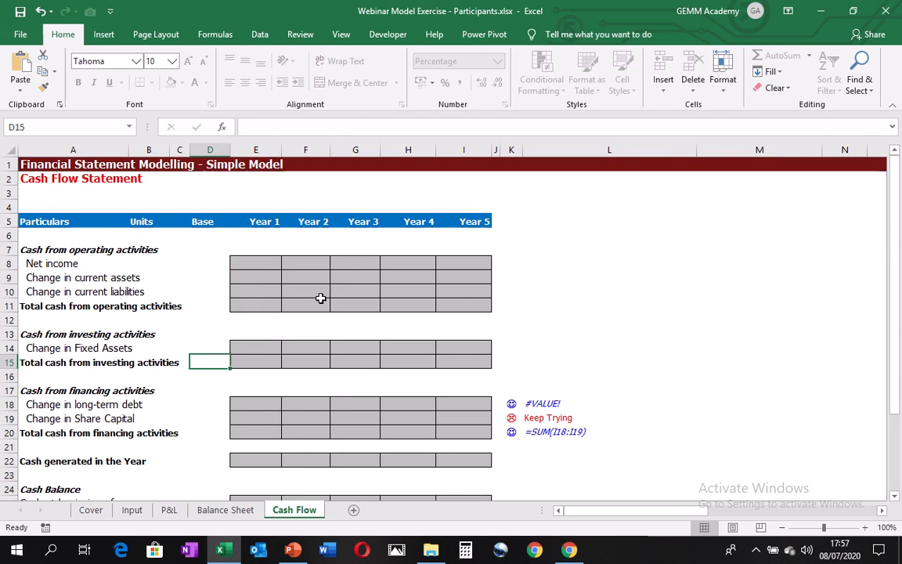
# Review the Base column of the income statement on the P&L sheet, from net income up to the header.
pyautogui.hotkey('ctrl', 'pageup')
pyautogui.hotkey('ctrl', 'pageup')
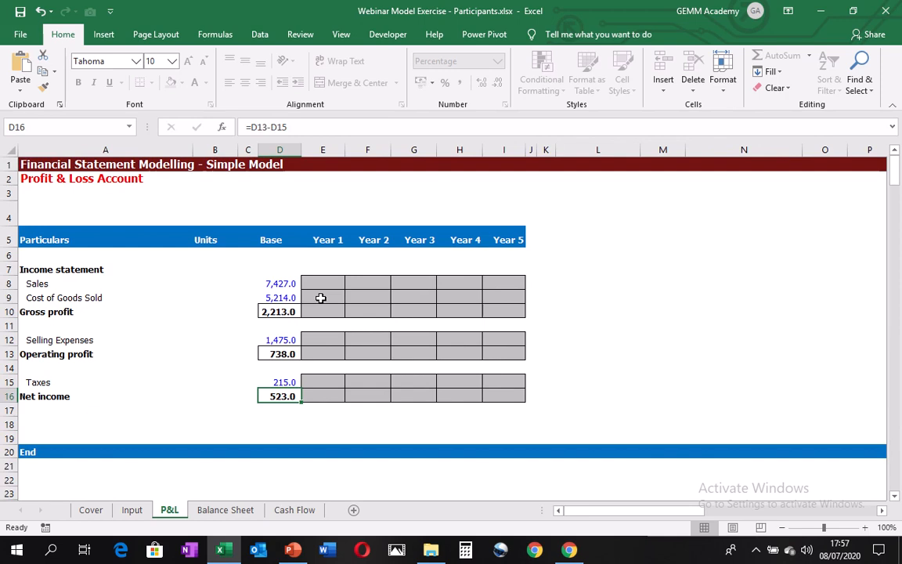
pyautogui.press('Up')
pyautogui.press('Up')
pyautogui.press('Up')
pyautogui.press('Up')
pyautogui.press('Up')
pyautogui.press('Up')
pyautogui.press('Up')
pyautogui.press('Up')
pyautogui.press('Up')
pyautogui.press('Up')
pyautogui.press('Up')
pyautogui.press('Up')
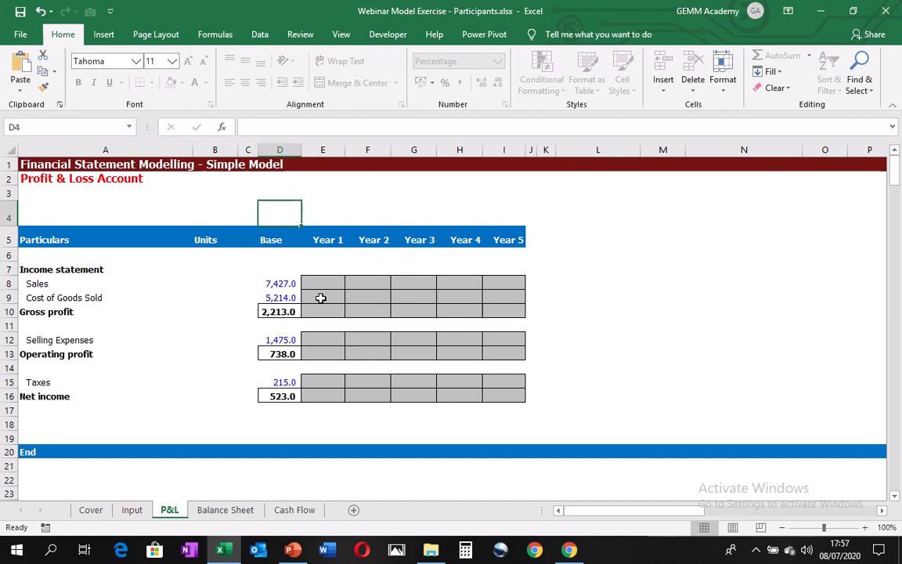
pyautogui.press('Down')
pyautogui.hotkey('ctrl', 'space')
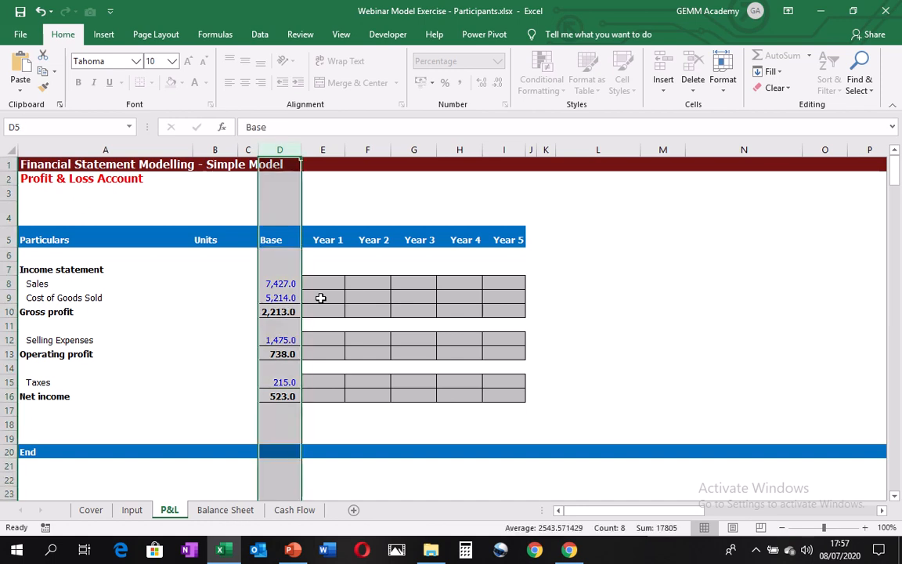
pyautogui.press('Down')
# Return to the Balance Sheet and examine its header row and Base column.
pyautogui.hotkey('ctrl', 'pagedown')
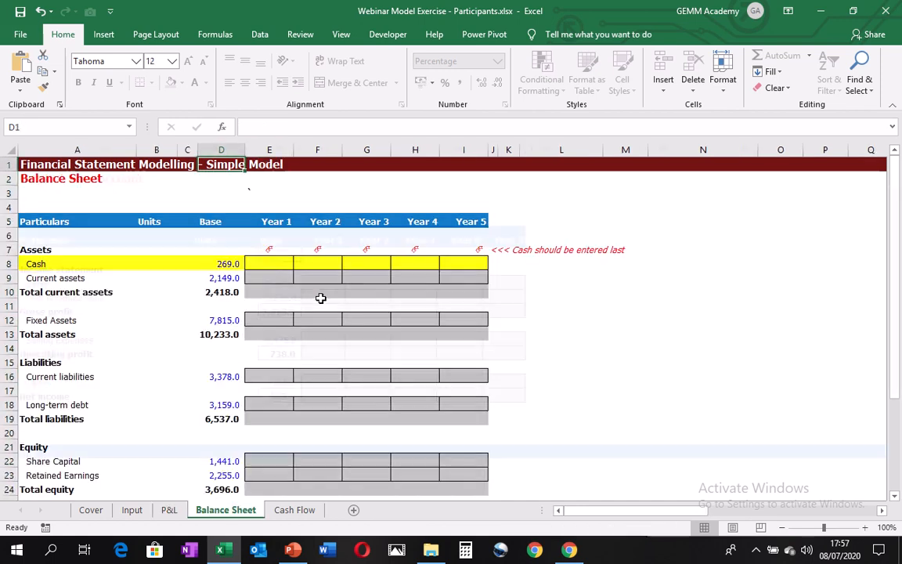
pyautogui.press('Left')
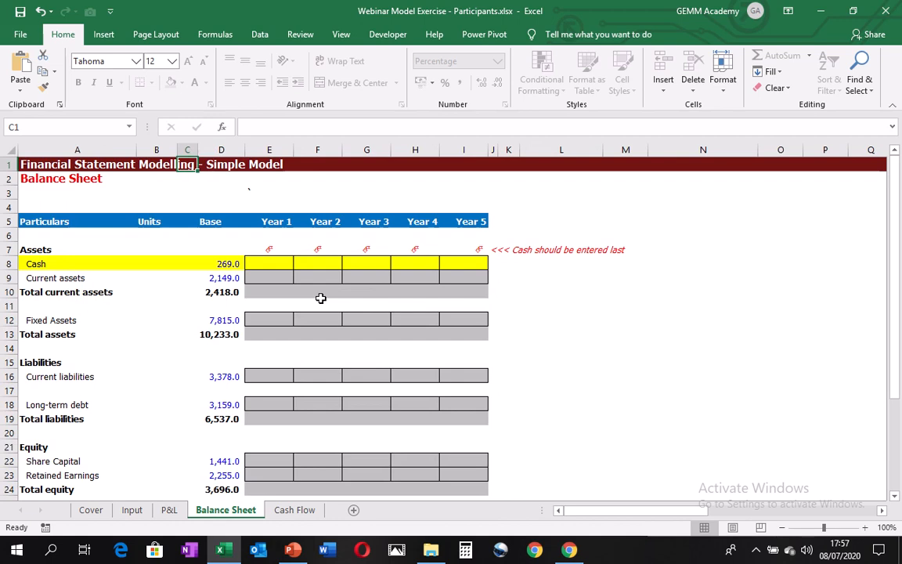
pyautogui.press('Right')
pyautogui.press('Left')
pyautogui.press('Down')
pyautogui.press('Down')
pyautogui.press('Left')
pyautogui.press('Left')
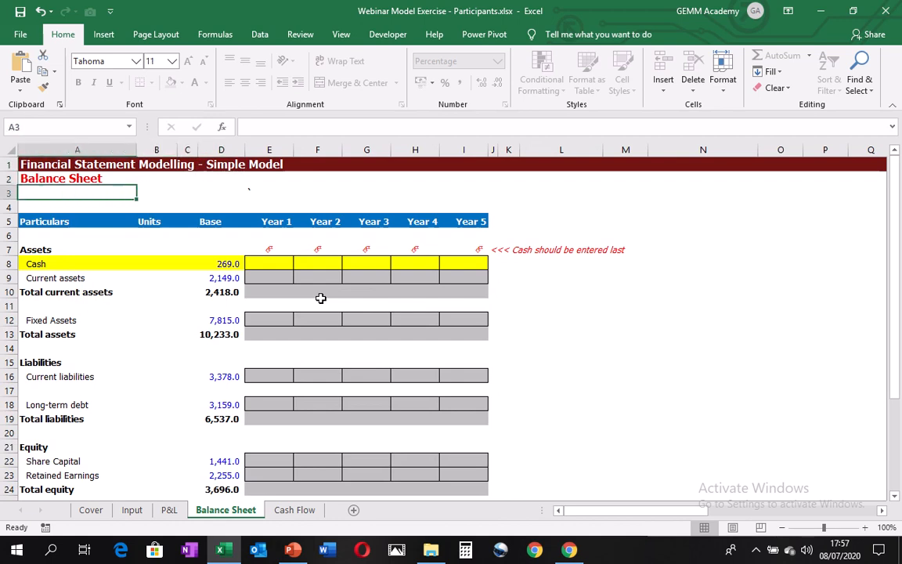
pyautogui.press('Down')
pyautogui.press('Right')
pyautogui.press('Right')
pyautogui.press('Right')
pyautogui.press('Down')
pyautogui.press('Left')
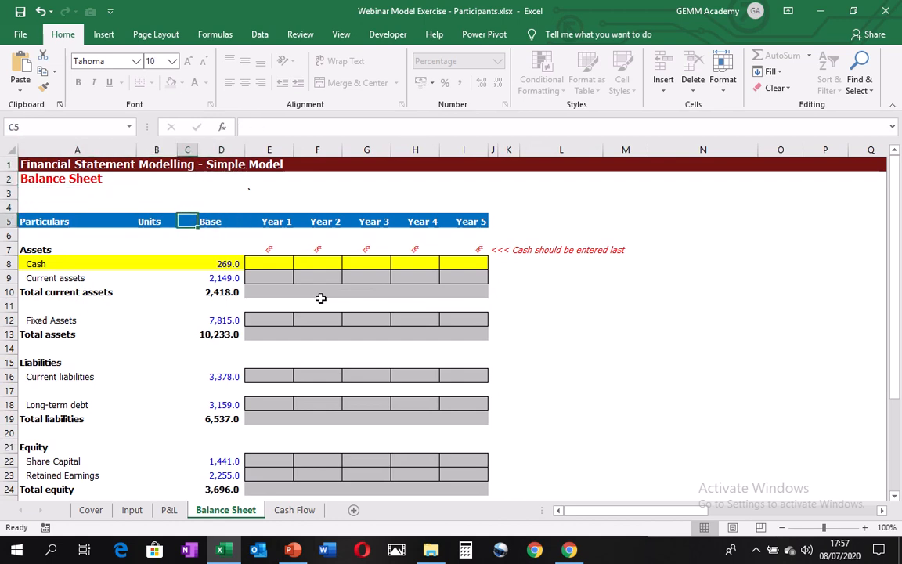
pyautogui.press('Left')
pyautogui.press('Right')
pyautogui.press('Right')
pyautogui.hotkey('ctrl', 'space')
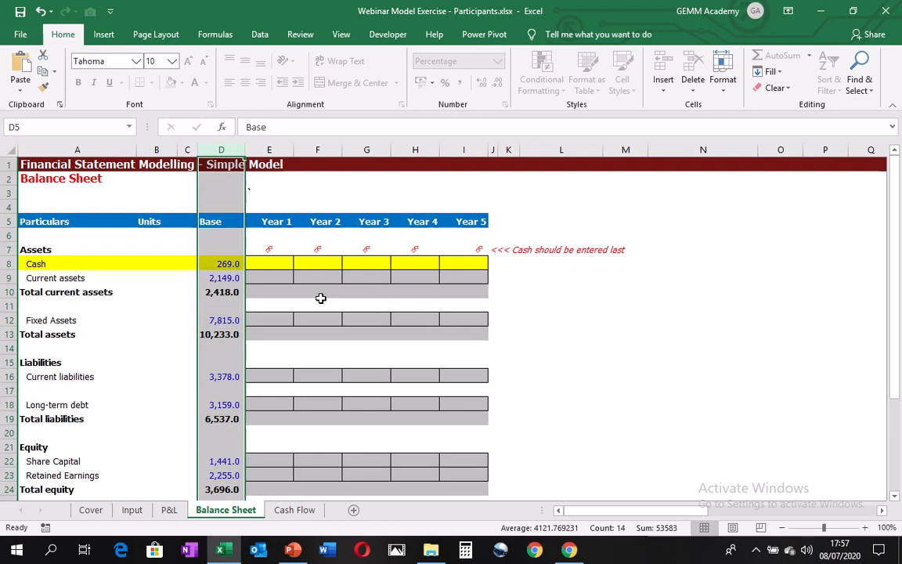
# Check the base-year balance sheet figures from the assets down to the Audit Check row.
pyautogui.press('Down')
pyautogui.press('Down')
pyautogui.press('Down')
pyautogui.press('Down')
pyautogui.press('Down')
pyautogui.press('Down')
pyautogui.press('Down')
pyautogui.press('Down')
pyautogui.press('Down')
pyautogui.press('Down')
pyautogui.press('Down')
pyautogui.press('Down')
pyautogui.press('Down')
pyautogui.press('Down')
pyautogui.press('Down')
pyautogui.press('Down')
pyautogui.press('Down')
pyautogui.press('Down')
pyautogui.press('Down')
pyautogui.press('Down')
pyautogui.press('Down')
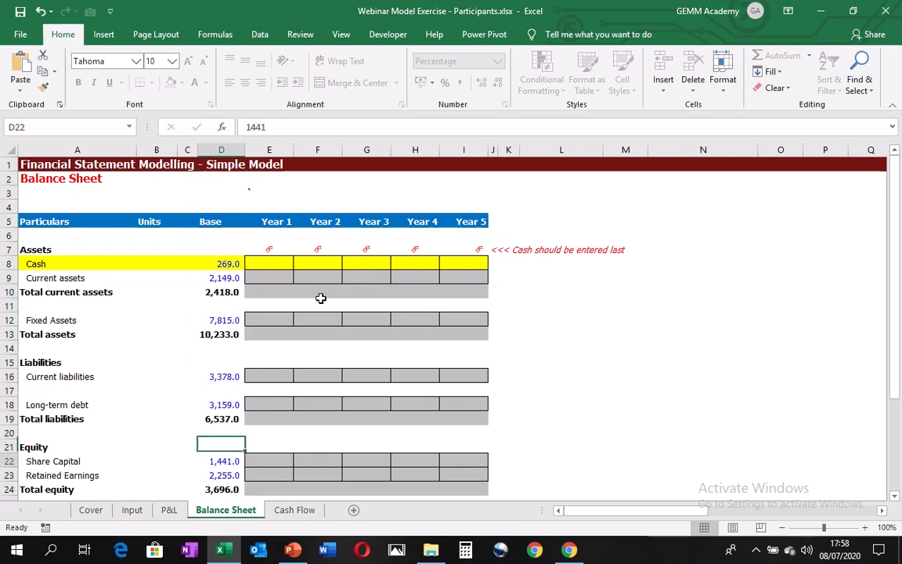
pyautogui.press('Up')
pyautogui.press('Up')
pyautogui.press('Up')
pyautogui.press('Up')
pyautogui.press('Up')
pyautogui.press('Up')
pyautogui.press('Up')
pyautogui.press('Up')
pyautogui.press('Up')
pyautogui.press('Up')
pyautogui.press('Up')
pyautogui.press('Up')
pyautogui.press('Up')
pyautogui.press('Up')
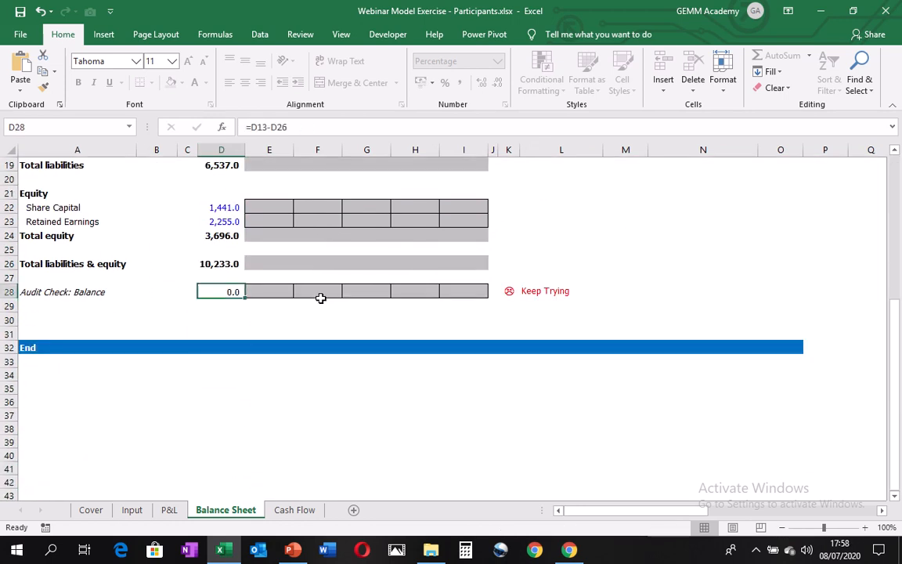
# Review the Balance Sheet's Base column from the Audit Check row back up to the sheet title.
pyautogui.press('Down')
pyautogui.press('Up')
pyautogui.press('Up')
pyautogui.press('Up')
pyautogui.press('Up')
pyautogui.press('Up')
pyautogui.press('Up')
pyautogui.press('Up')
pyautogui.press('Up')
pyautogui.press('Up')
pyautogui.press('Up')
pyautogui.press('Up')
pyautogui.press('Up')
pyautogui.press('Up')
pyautogui.press('Up')
pyautogui.press('Up')
pyautogui.press('Up')
pyautogui.press('Up')
pyautogui.press('Up')
pyautogui.press('Up')
pyautogui.press('Up')
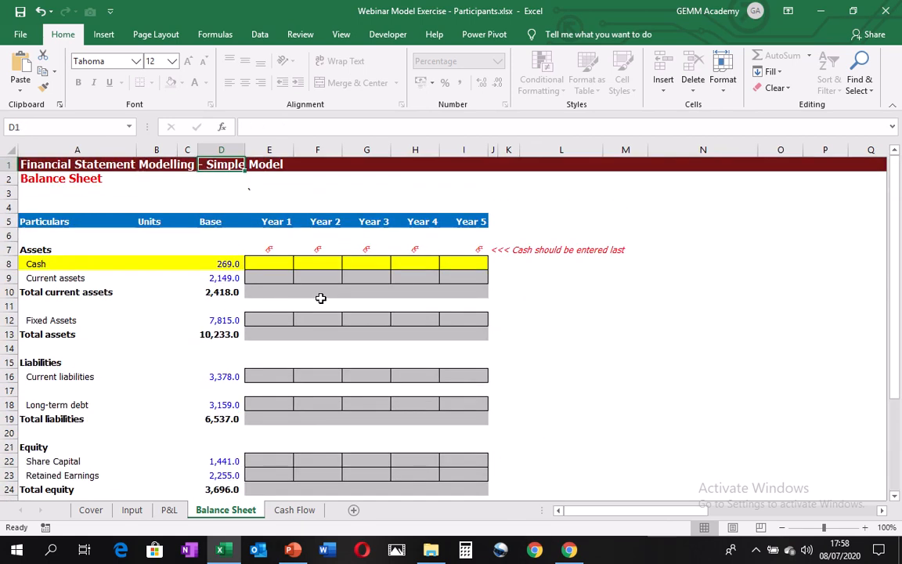
# Return to the P&L sheet and examine the Year 1 column from its header down to the Cost of Goods Sold row.
pyautogui.hotkey('ctrl', 'pageup')
pyautogui.press('Right')
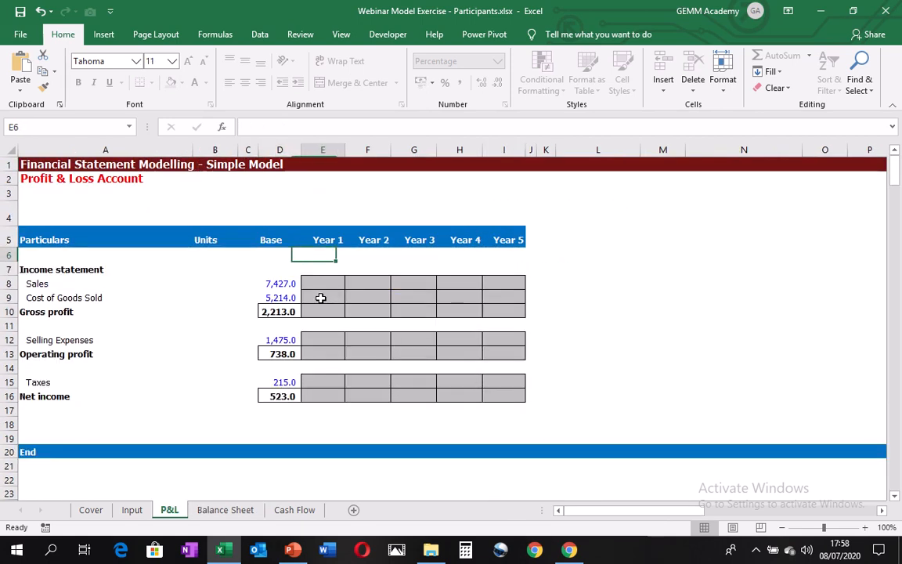
pyautogui.press('Down')
pyautogui.hotkey('ctrl', 'space')
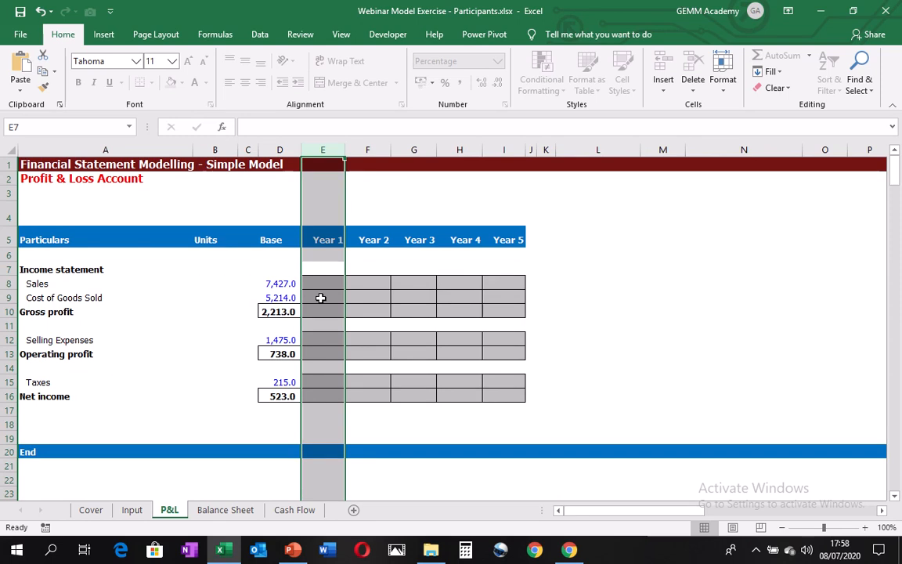
pyautogui.press('Up')
pyautogui.press('Up')
pyautogui.press('Up')
pyautogui.press('Up')
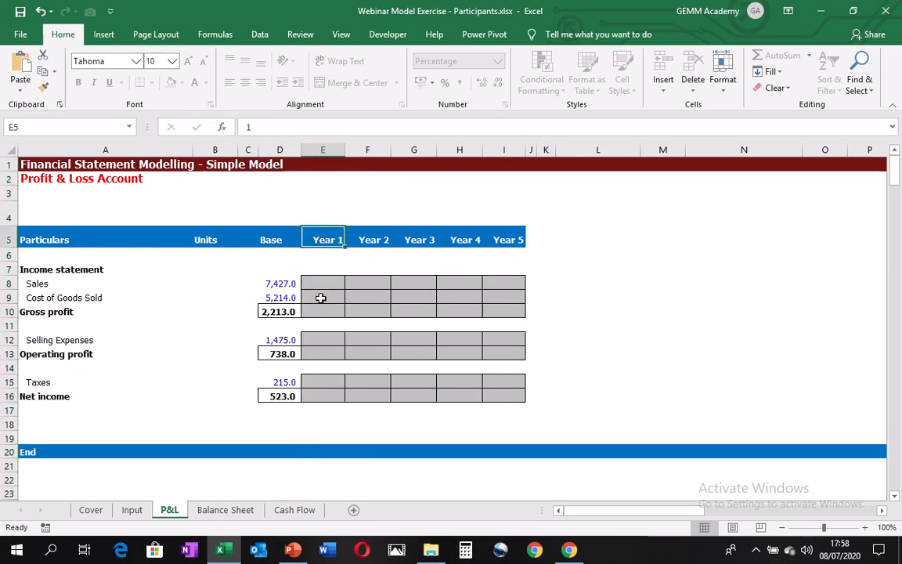
pyautogui.press('Down')
pyautogui.press('Down')
pyautogui.press('Down')
pyautogui.press('Down')
pyautogui.press('Down')
pyautogui.press('Down')
pyautogui.press('Down')
pyautogui.press('Down')
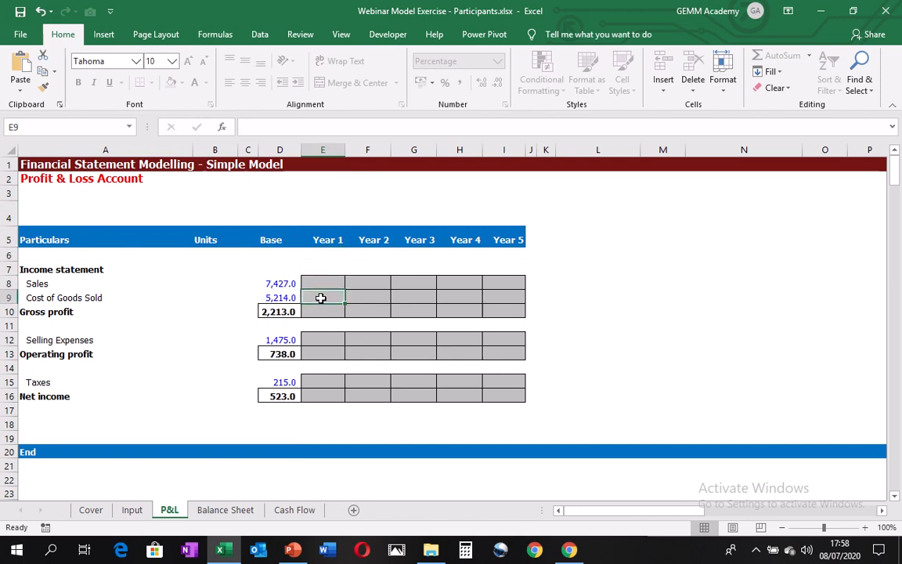
pyautogui.press('Up')
pyautogui.press('Up')
pyautogui.press('Up')
pyautogui.press('Up')
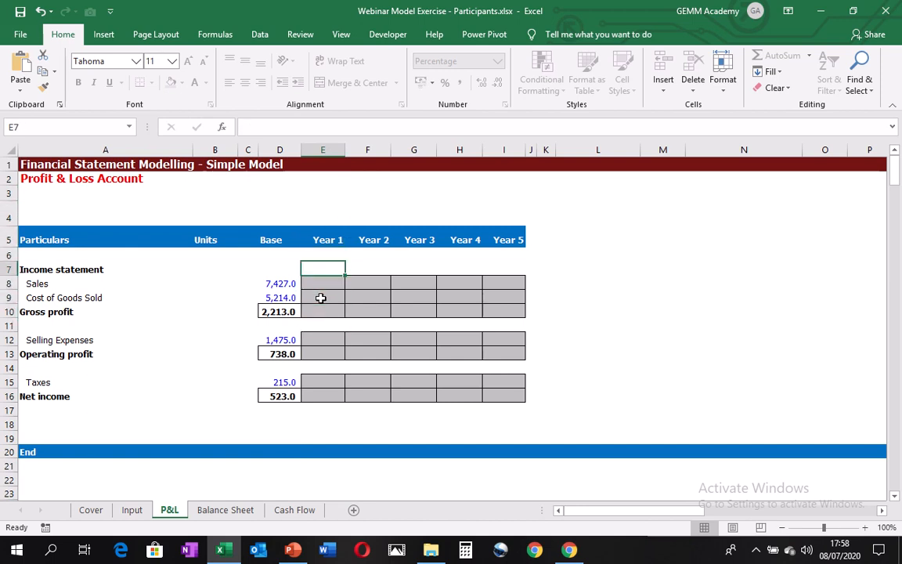
# Start the Year 1 Sales formula in P&L cell E8 with a reference to Year 1 yearly sales growth, Input!E9.
pyautogui.press('Down')
pyautogui.press('Up')
pyautogui.press('Down')
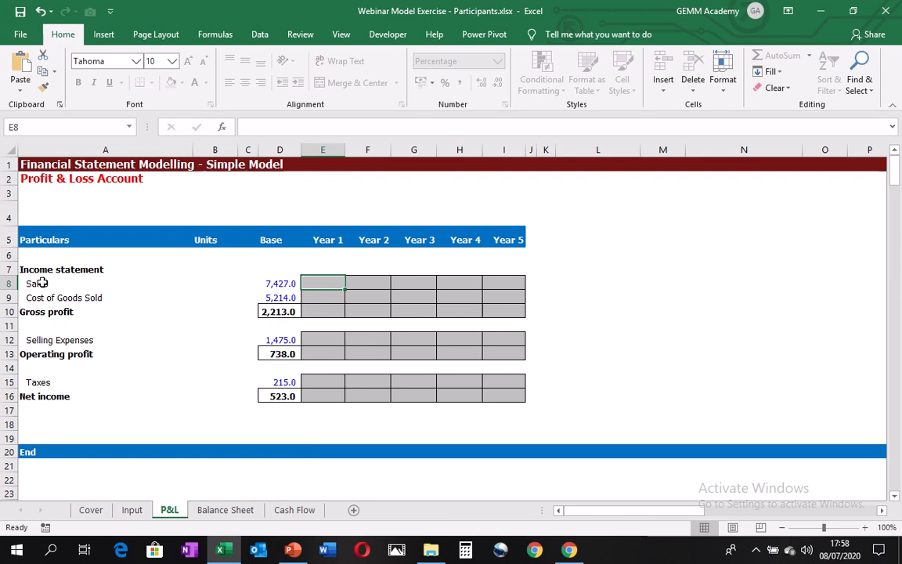
pyautogui.write('=')
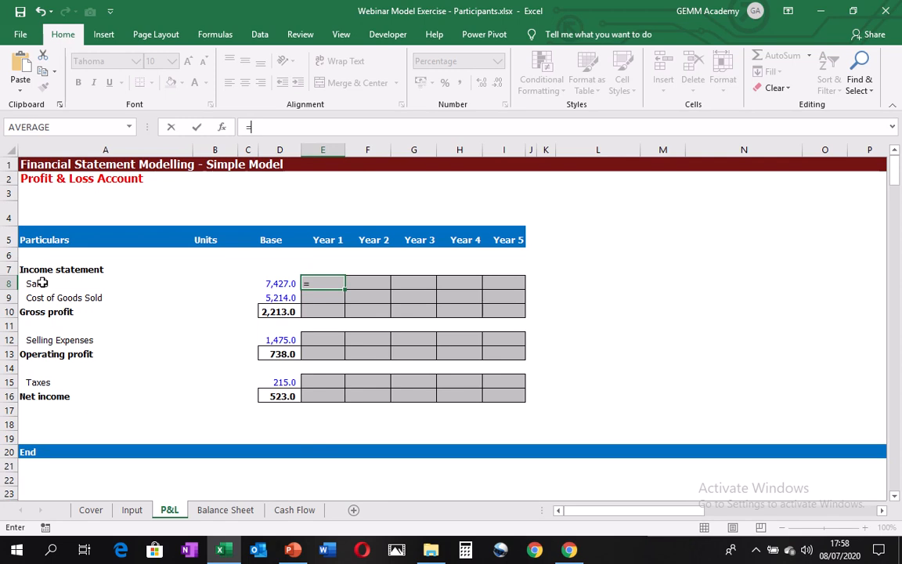
pyautogui.hotkey('ctrl', 'pageup')
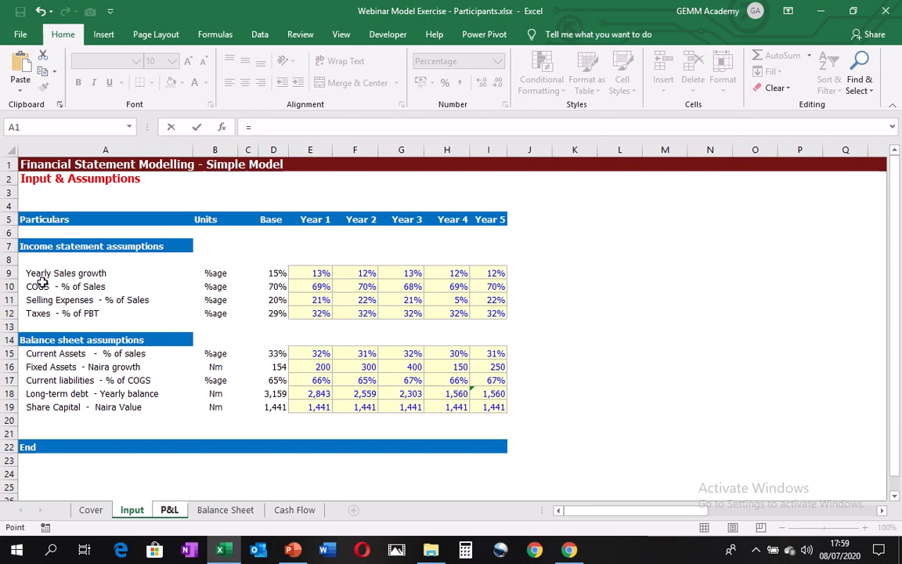
pyautogui.press('Down')
pyautogui.press('Down')
pyautogui.press('Down')
pyautogui.press('Down')
pyautogui.press('Down')
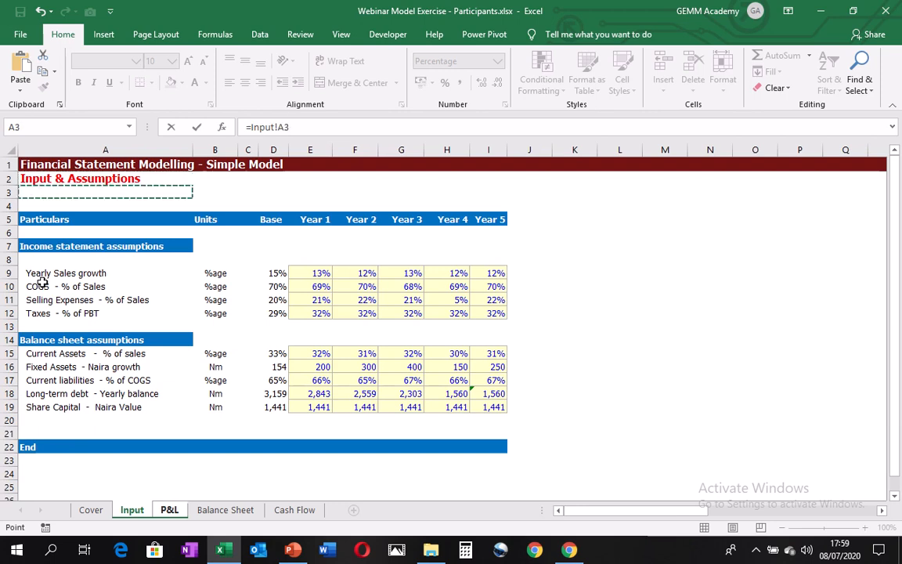
pyautogui.press('Down')
pyautogui.press('Down')
pyautogui.press('Down')
pyautogui.press('Down')
pyautogui.press('Up')
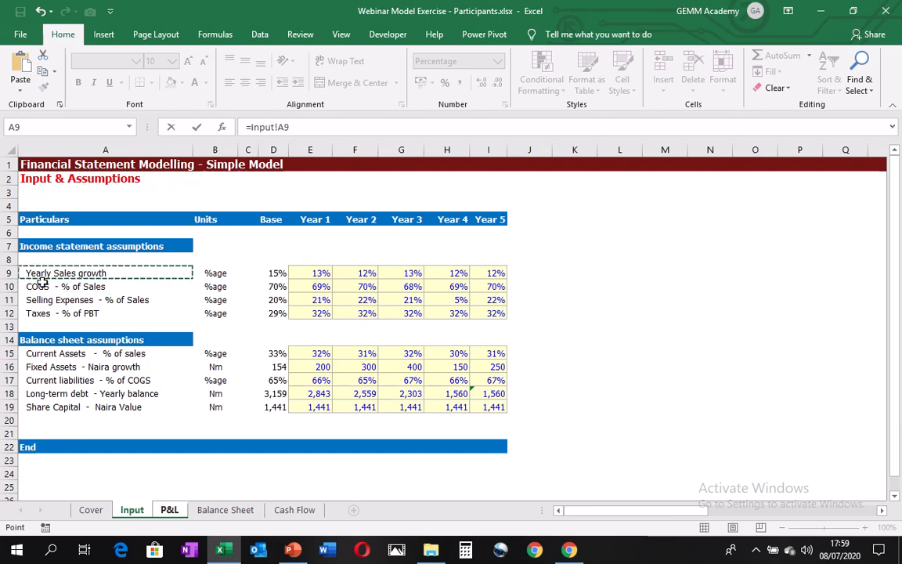
pyautogui.press('Right')
pyautogui.press('Right')
pyautogui.press('Right')
pyautogui.press('Right')
pyautogui.press('Right')
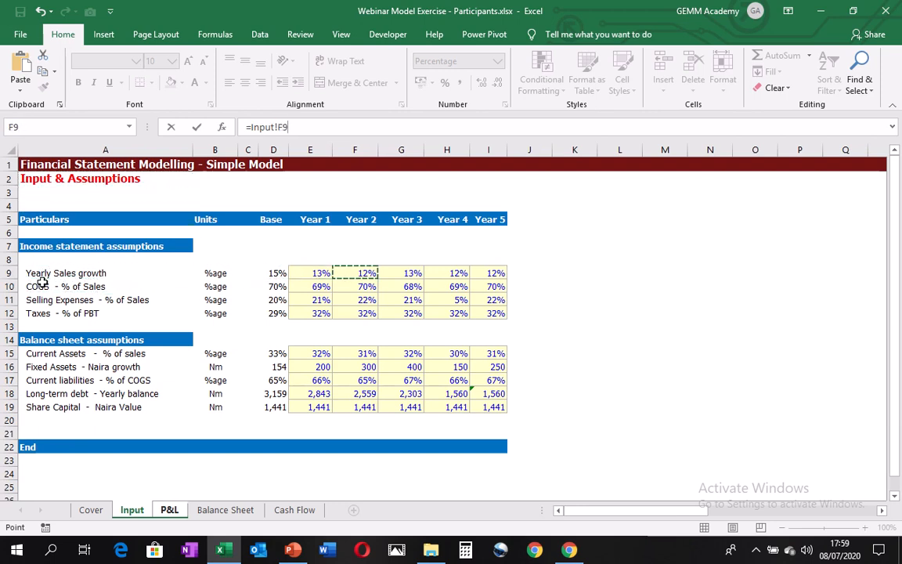
pyautogui.press('Left')
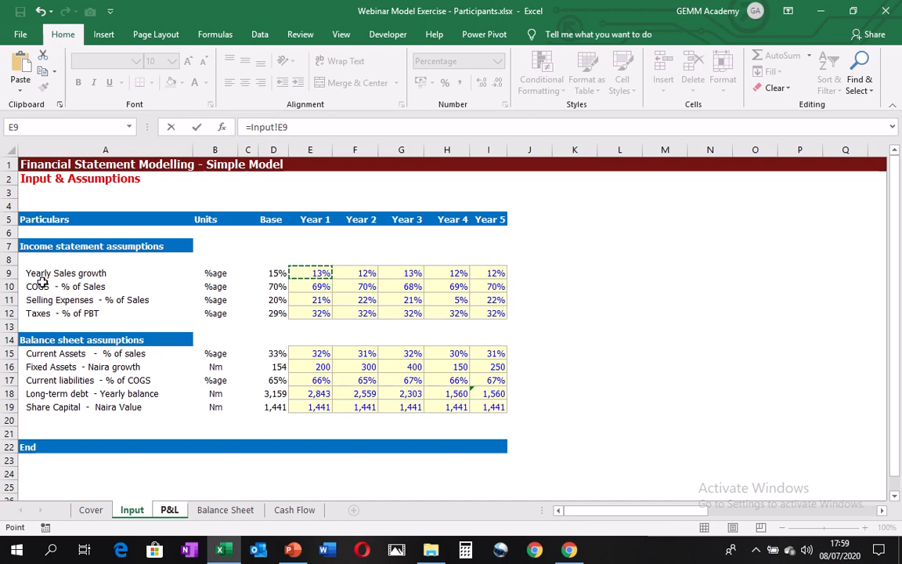
# Complete the Year 1 Sales formula as =(1+Input!E9)*'P&L'!D8, growing Base sales by the Year 1 rate.
pyautogui.press('F2')
pyautogui.press('Left')
pyautogui.press('Left')
pyautogui.press('Left')
pyautogui.press('Left')
pyautogui.press('Left')
pyautogui.press('Left')
pyautogui.press('Left')
pyautogui.press('Left')
pyautogui.write('(')
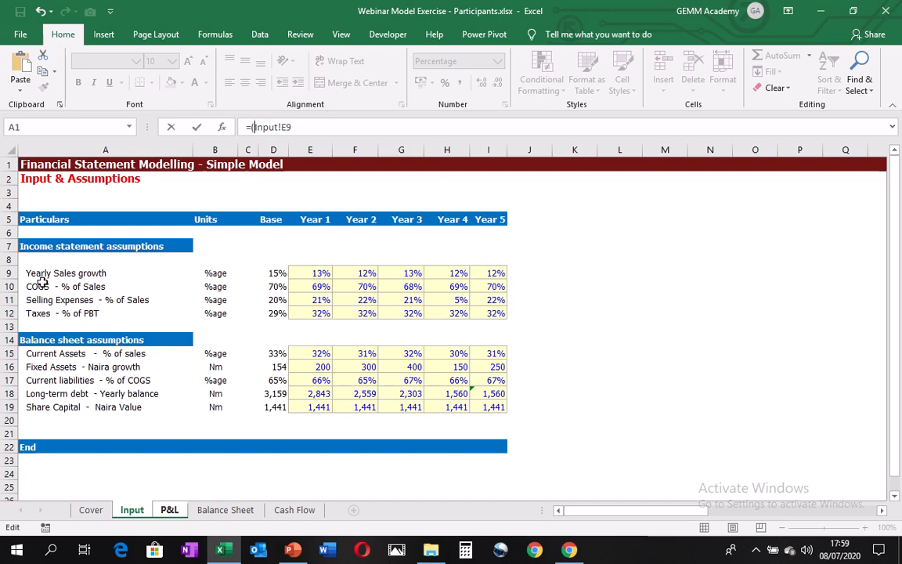
pyautogui.write('1+')
pyautogui.write(')*')
pyautogui.hotkey('ctrl', 'pagedown')
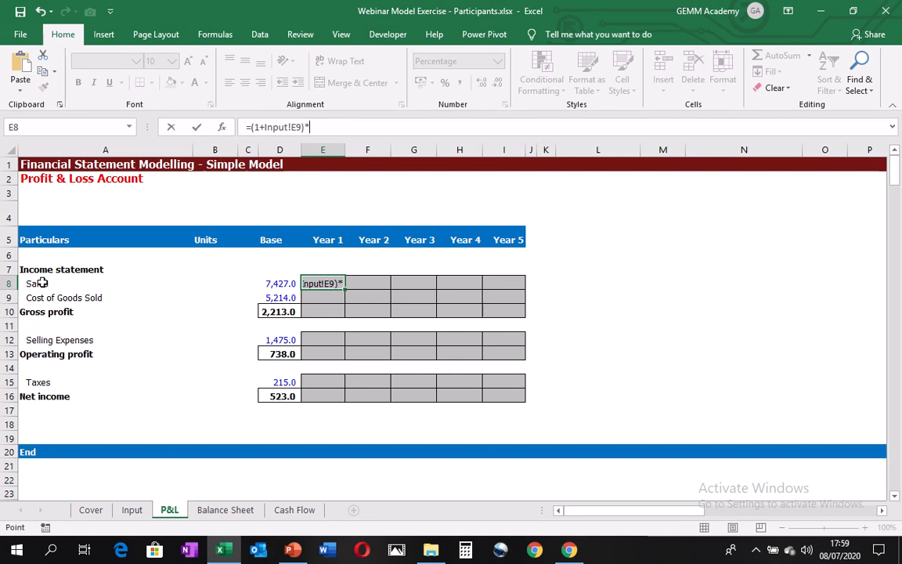
pyautogui.press('Left')
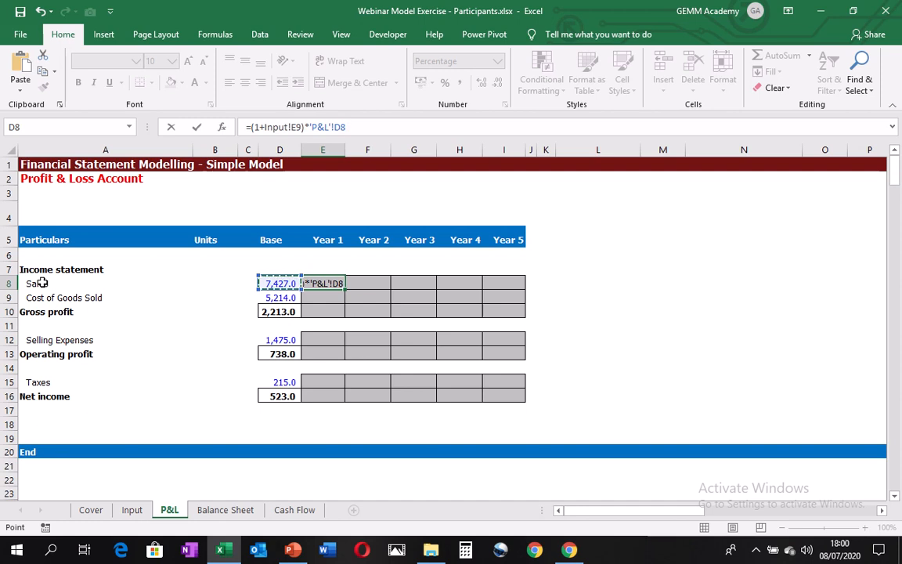
pyautogui.hotkey('ctrl', 'Return')
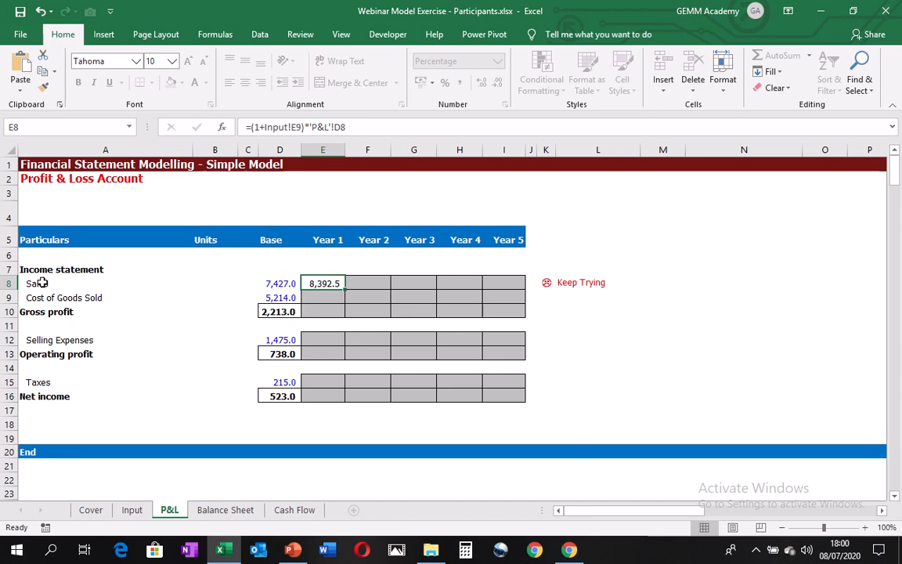
# Start the Year 1 Cost of Goods Sold formula in P&L cell E9 with the Year 1 COGS percentage, Input!E10.
pyautogui.press('Down')
pyautogui.write('=')
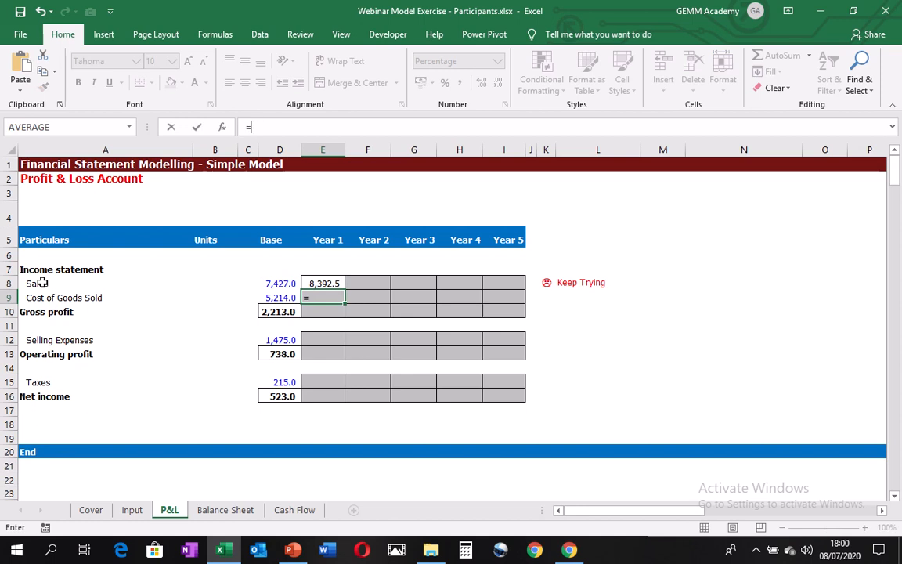
pyautogui.hotkey('ctrl', 'pageup')
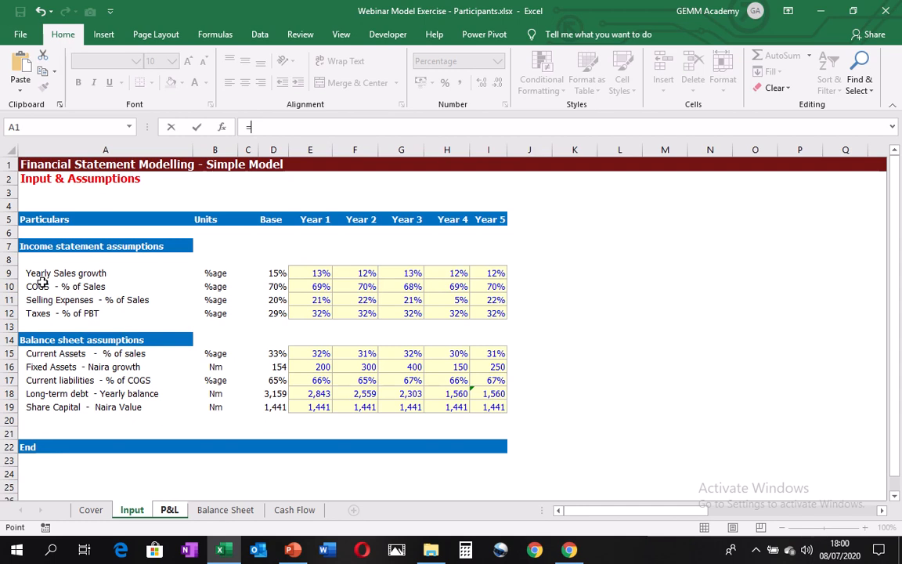
pyautogui.press('Down')
pyautogui.press('Down')
pyautogui.press('Down')
pyautogui.press('Down')
pyautogui.press('Down')
pyautogui.press('Down')
pyautogui.press('Down')
pyautogui.press('Down')
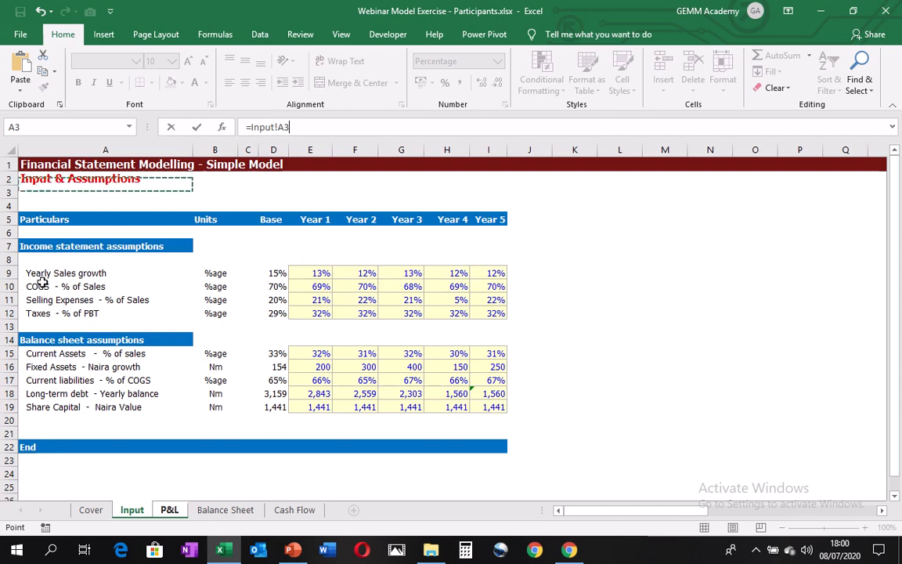
pyautogui.press('Down')
pyautogui.press('Right')
pyautogui.press('Right')
pyautogui.press('Right')
pyautogui.press('Right')
pyautogui.press('Right')
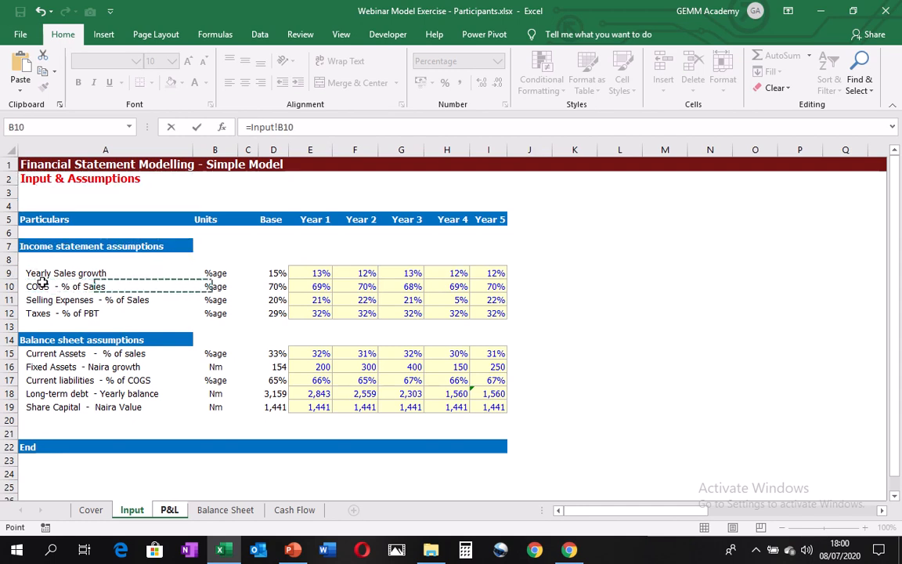
pyautogui.press('Left')
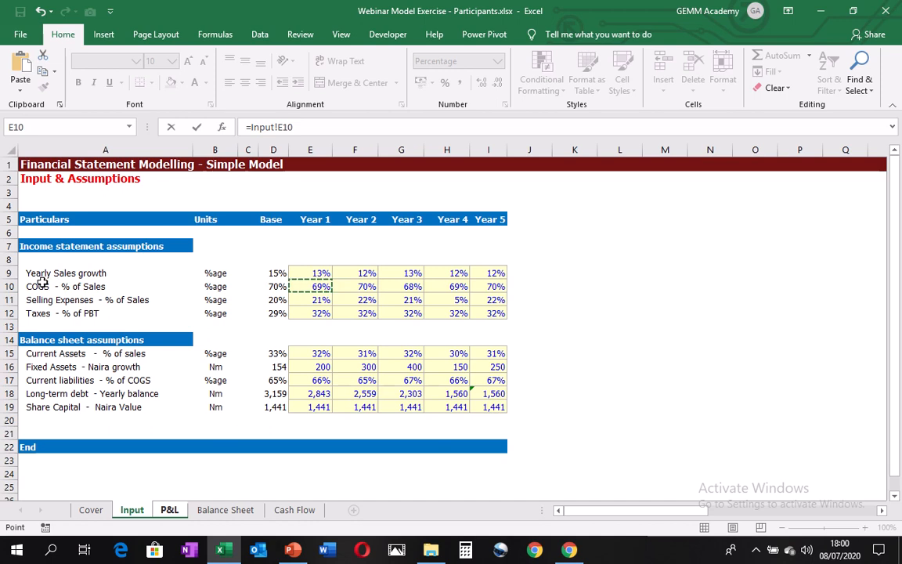
# Multiply the COGS percentage by Year 1 Sales, completing the formula as =Input!E10*'P&L'!E8.
pyautogui.write('*')
pyautogui.hotkey('ctrl', 'pagedown')
pyautogui.press('Down')
pyautogui.press('Up')
pyautogui.press('Up')
pyautogui.press('Up')
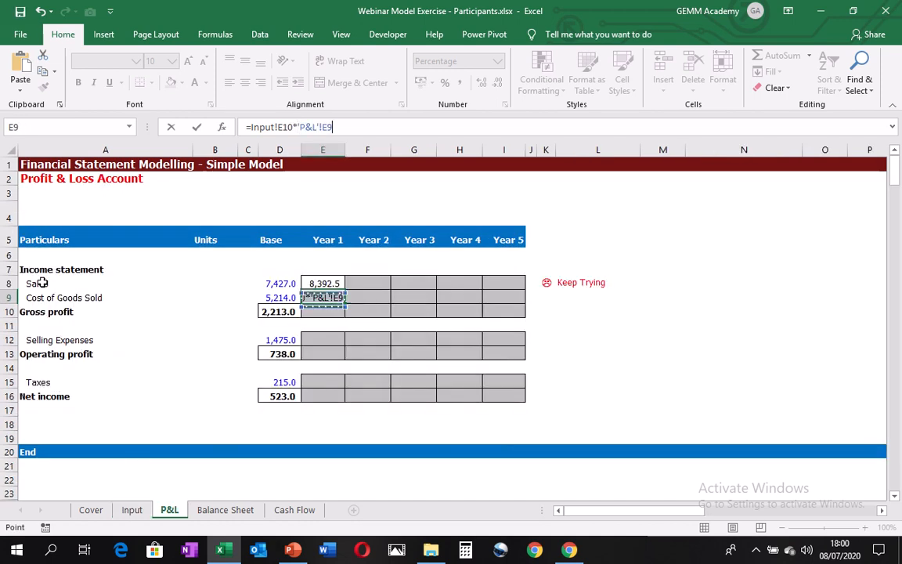
pyautogui.press('Down')
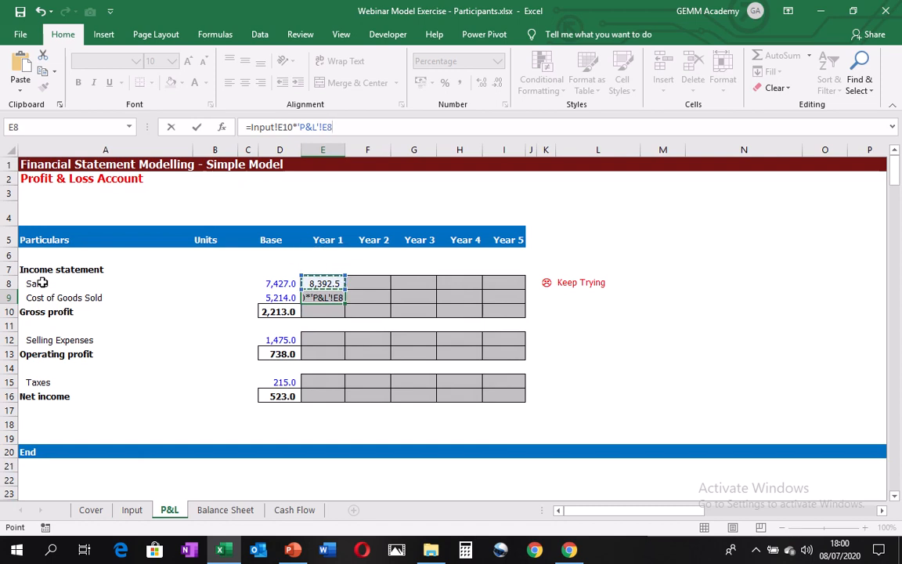
pyautogui.hotkey('ctrl', 'Return')
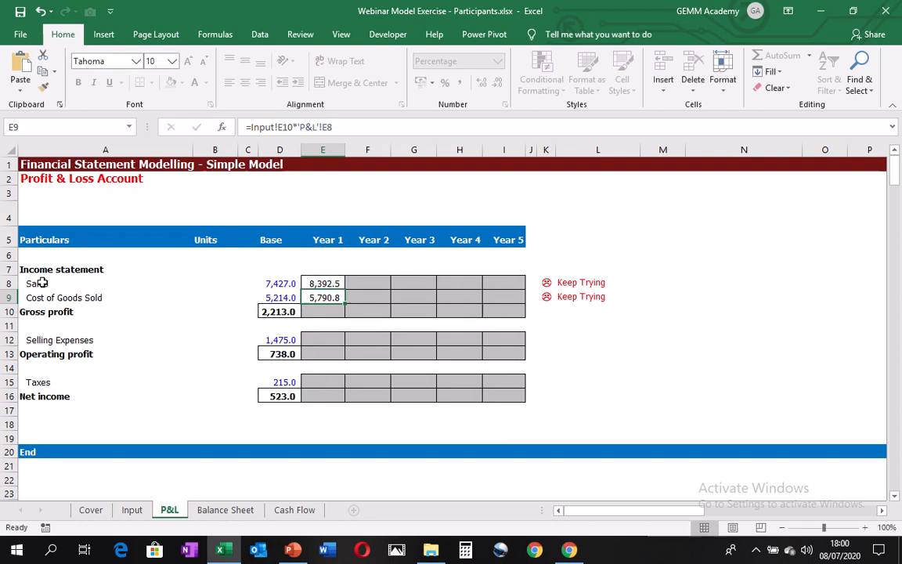
# Fill the Base gross profit formula from D10 across to Year 1 in E10 and check the copied formula.
pyautogui.press('Down')
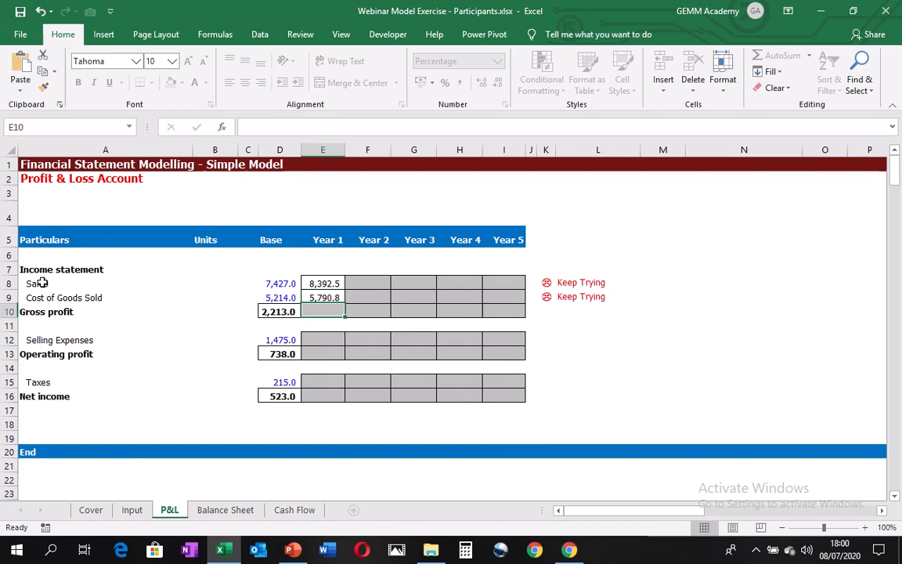
pyautogui.press('Left')
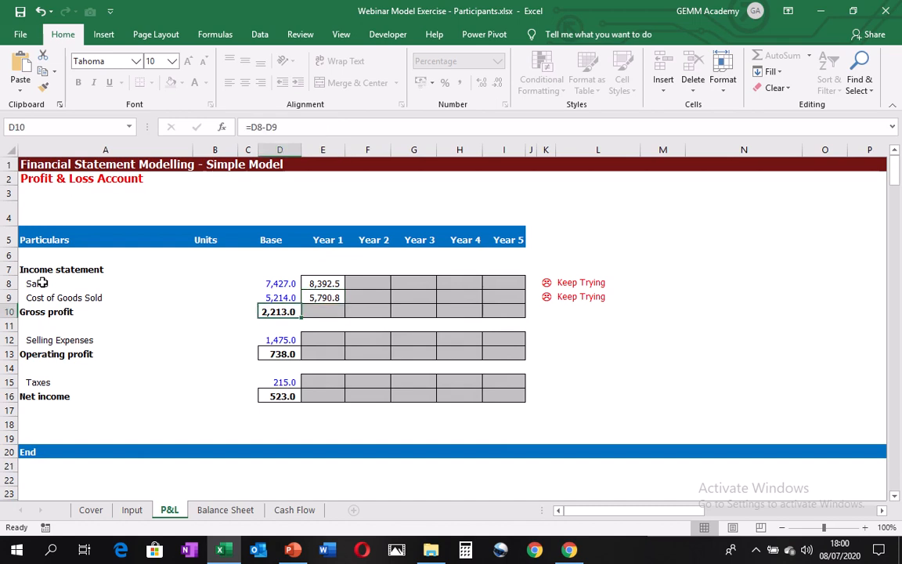
pyautogui.press('Left')
pyautogui.press('Right')
pyautogui.press('Left')
pyautogui.press('Right')
pyautogui.hotkey('shift', 'Right')
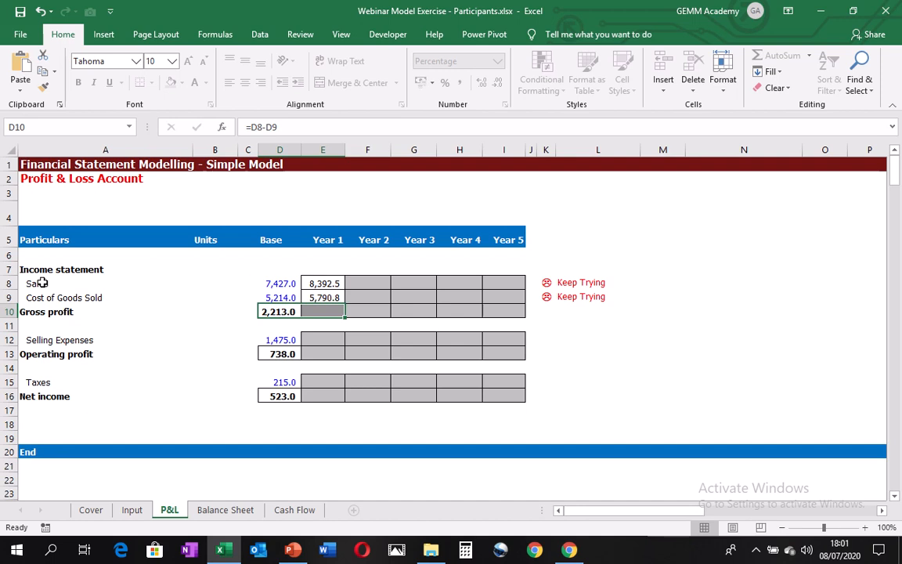
pyautogui.hotkey('ctrl', 'r')
pyautogui.press('Down')
pyautogui.press('Down')
pyautogui.press('Down')
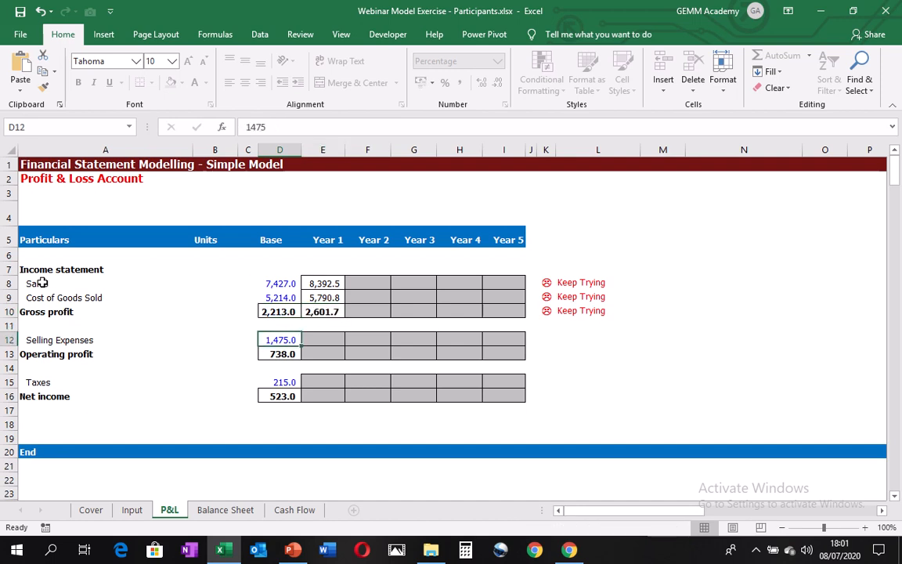
pyautogui.press('Up')
pyautogui.press('Up')
pyautogui.press('Up')
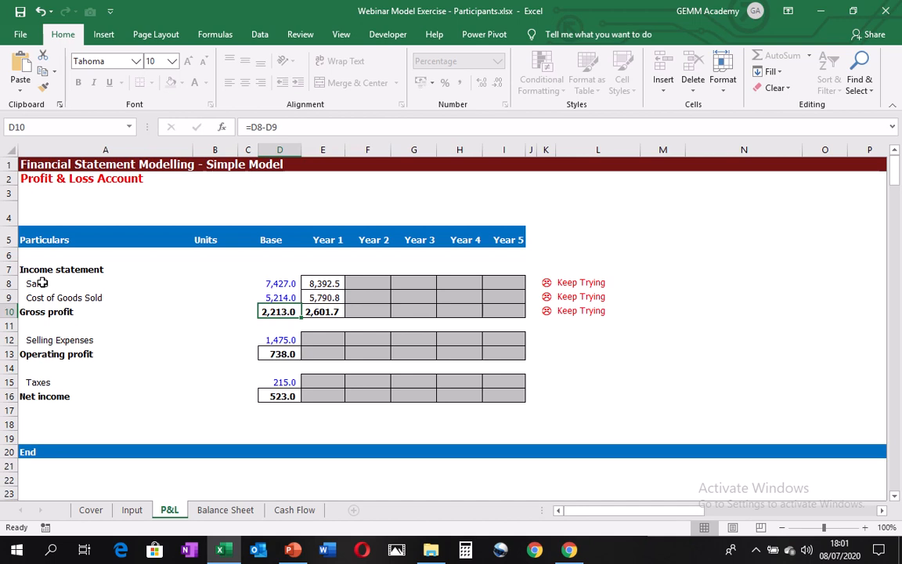
pyautogui.press('Right')
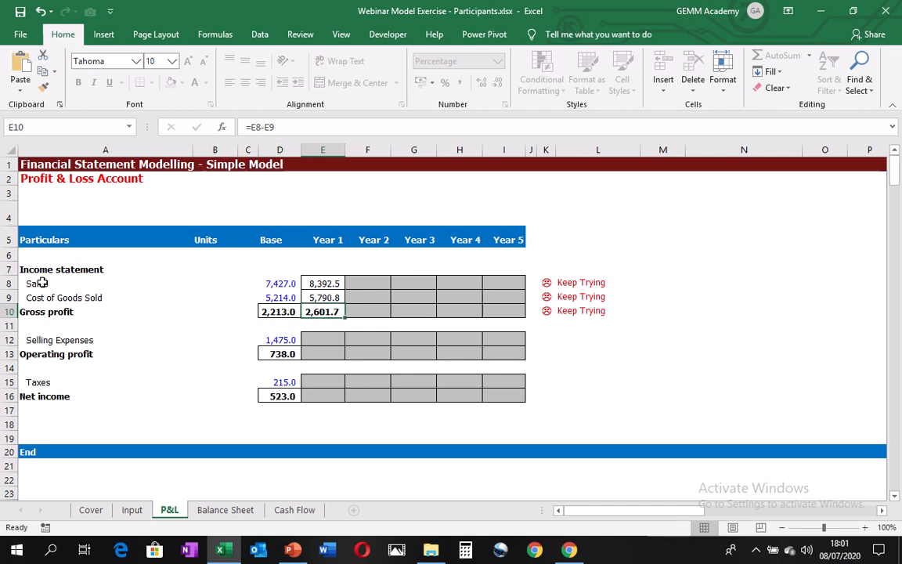
# Start the Year 1 Selling Expenses formula in P&L cell E12 with the Year 1 selling expense percentage, Input!E11.
pyautogui.press('Down')
pyautogui.press('Down')
pyautogui.press('Down')
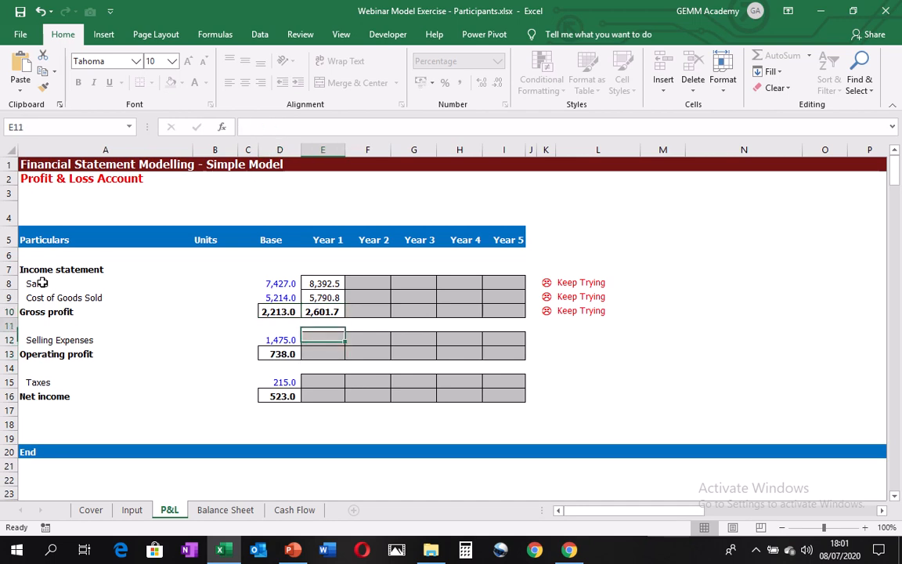
pyautogui.press('Up')
pyautogui.write('=')
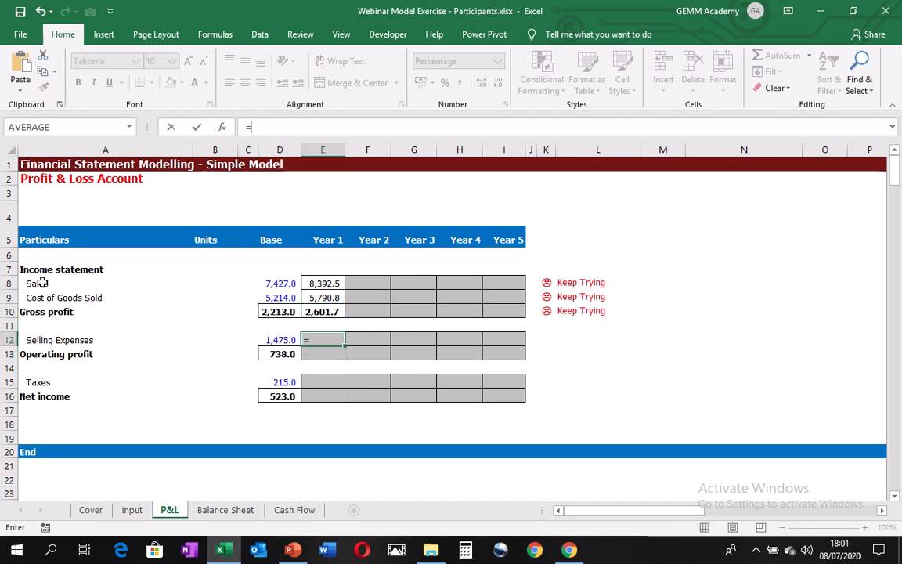
pyautogui.hotkey('ctrl', 'pageup')
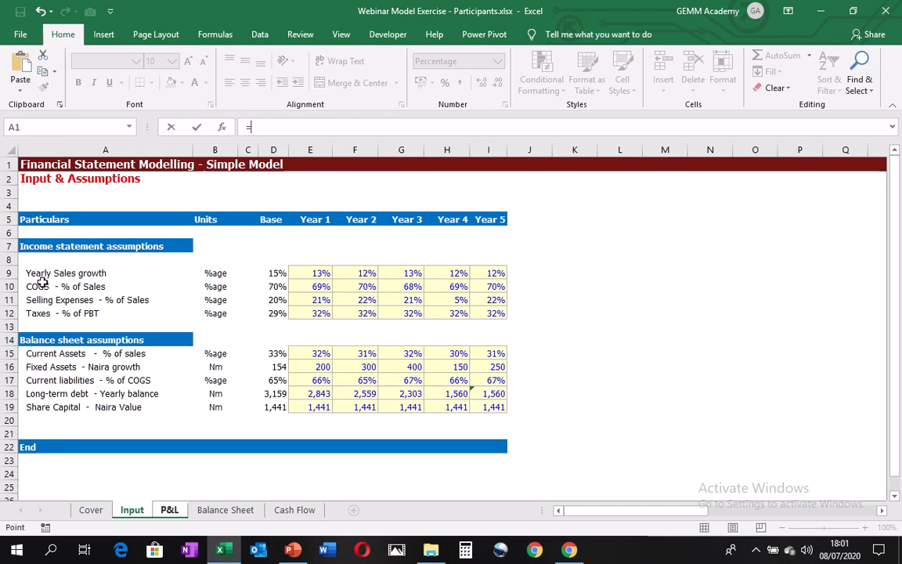
pyautogui.press('Down')
pyautogui.press('Down')
pyautogui.press('Down')
pyautogui.press('Down')
pyautogui.press('Down')
pyautogui.press('Down')
pyautogui.press('Down')
pyautogui.press('Down')
pyautogui.press('Down')
pyautogui.press('Down')
pyautogui.press('Down')
pyautogui.press('Down')
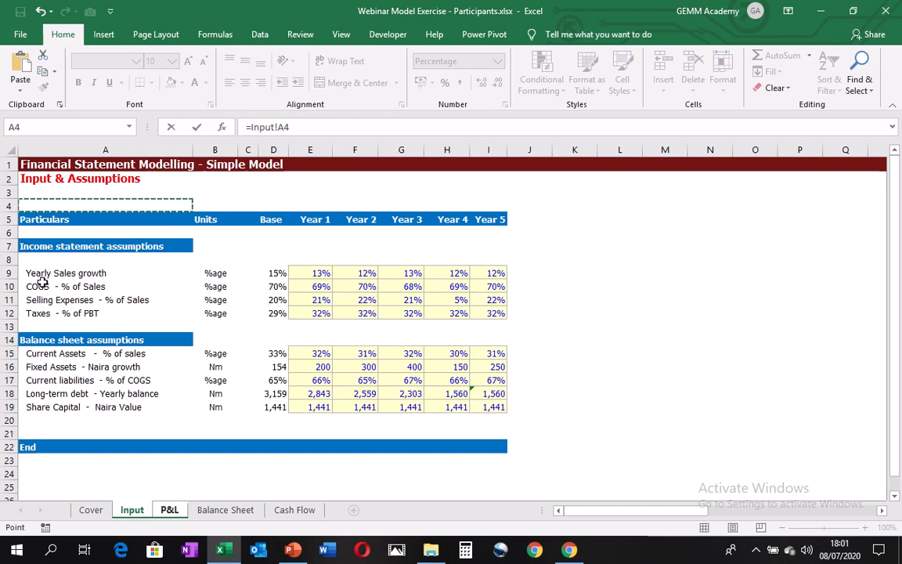
pyautogui.press('Up')
pyautogui.press('Up')
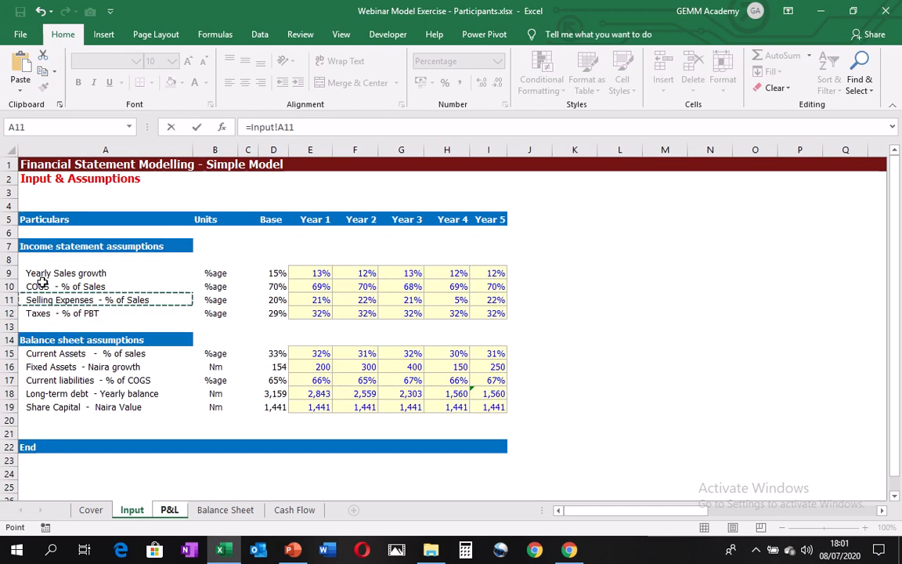
pyautogui.press('Right')
pyautogui.press('Right')
pyautogui.press('Right')
pyautogui.press('Right')
pyautogui.press('Right')
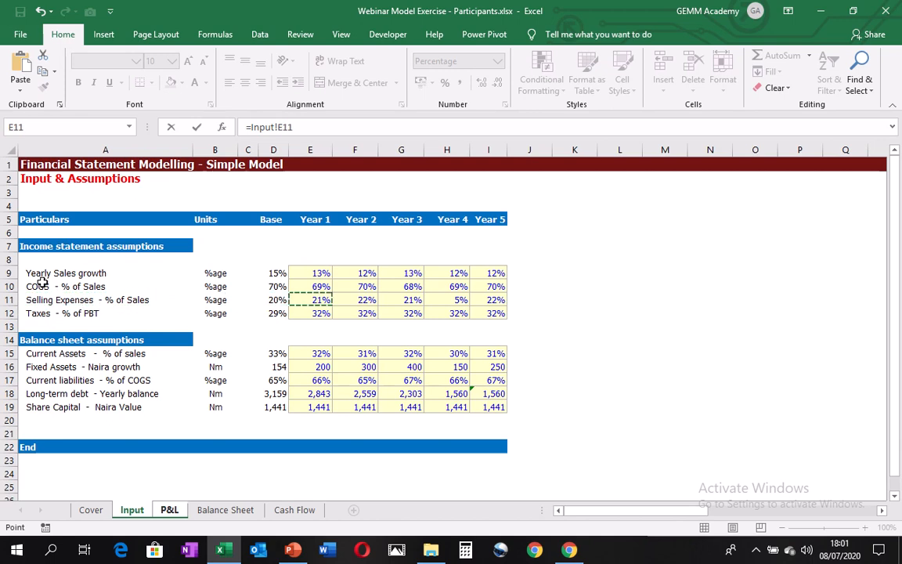
pyautogui.press('Left')
# Multiply the selling expense percentage by Year 1 Sales, completing the formula as =Input!E11*'P&L'!E8.
pyautogui.write('*')
pyautogui.hotkey('ctrl', 'pagedown')
pyautogui.press('Up')
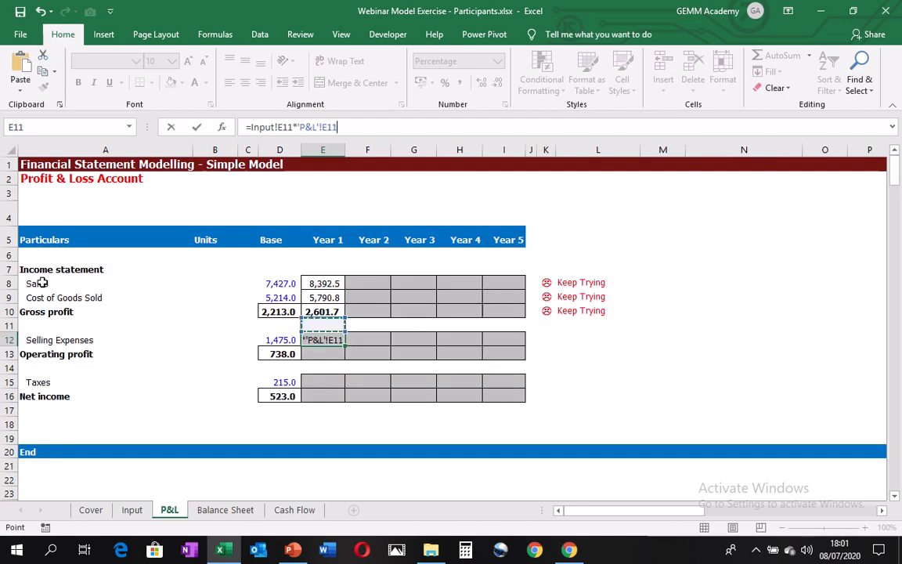
pyautogui.press('Up')
pyautogui.press('Up')
pyautogui.press('Up')
pyautogui.press('Up')
pyautogui.press('Down')
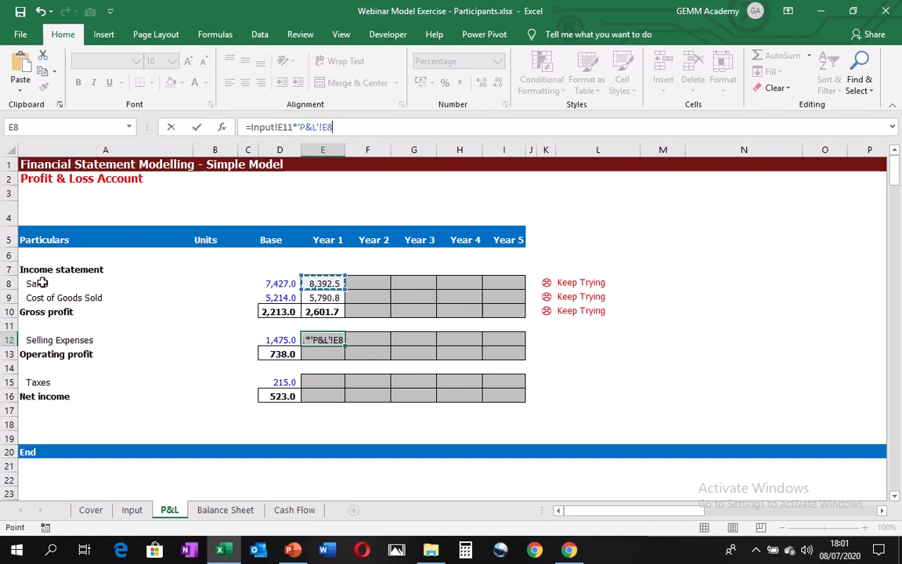
pyautogui.hotkey('ctrl', 'Return')
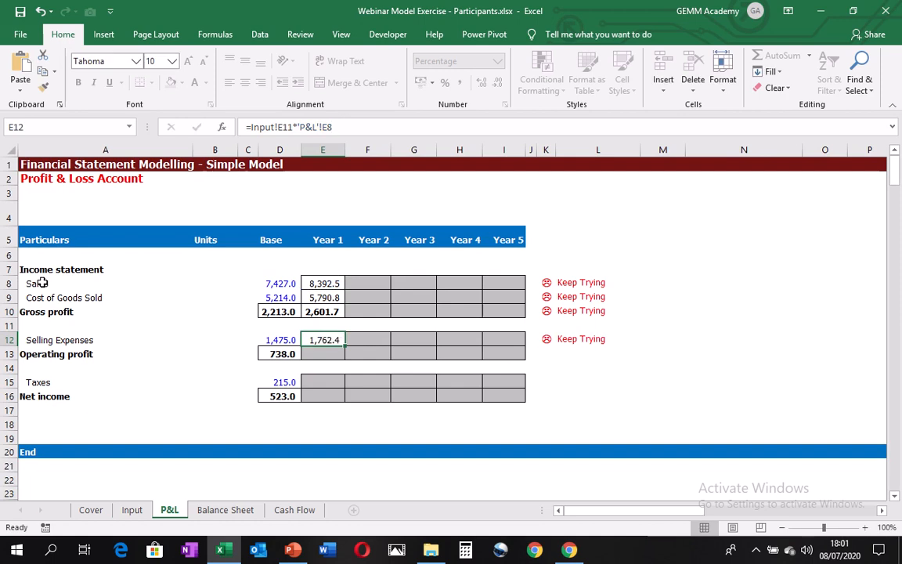
# Fill the Base operating profit formula from D13 across to Year 1 in E13.
pyautogui.press('Down')
pyautogui.press('Left')
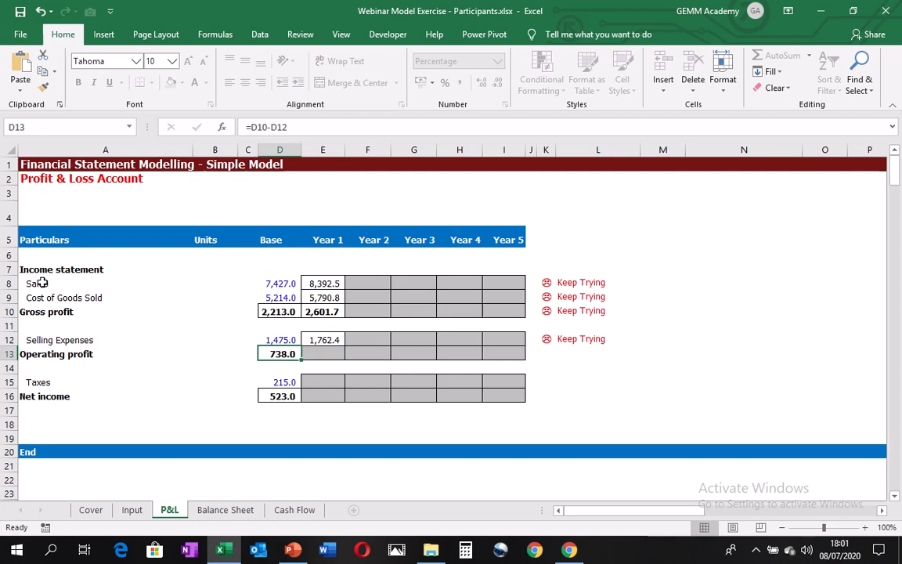
pyautogui.hotkey('shift', 'Right')
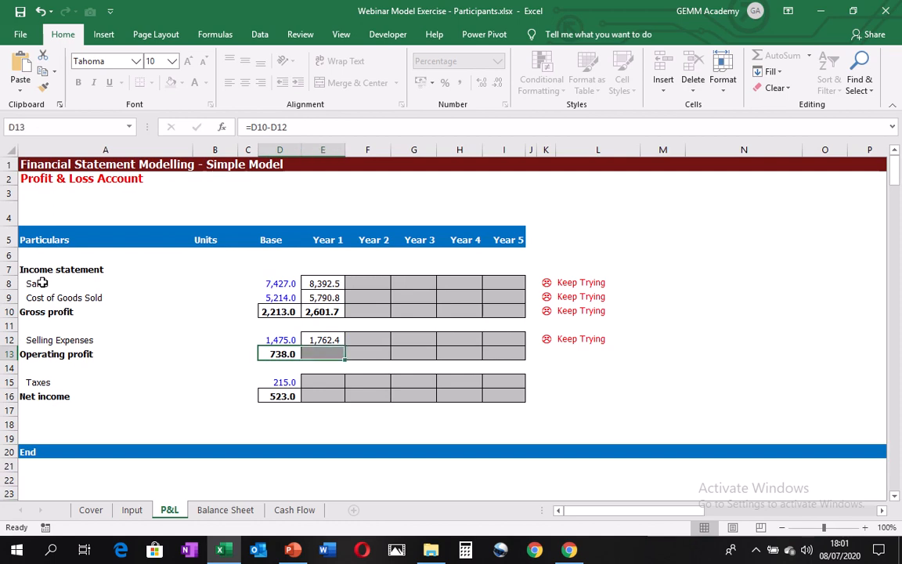
pyautogui.hotkey('ctrl', 'r')
# Start the Year 1 Taxes formula in P&L cell E15 with the Year 1 tax percentage, Input!E12.
pyautogui.press('Down')
pyautogui.press('Down')
pyautogui.press('Down')
pyautogui.press('Up')
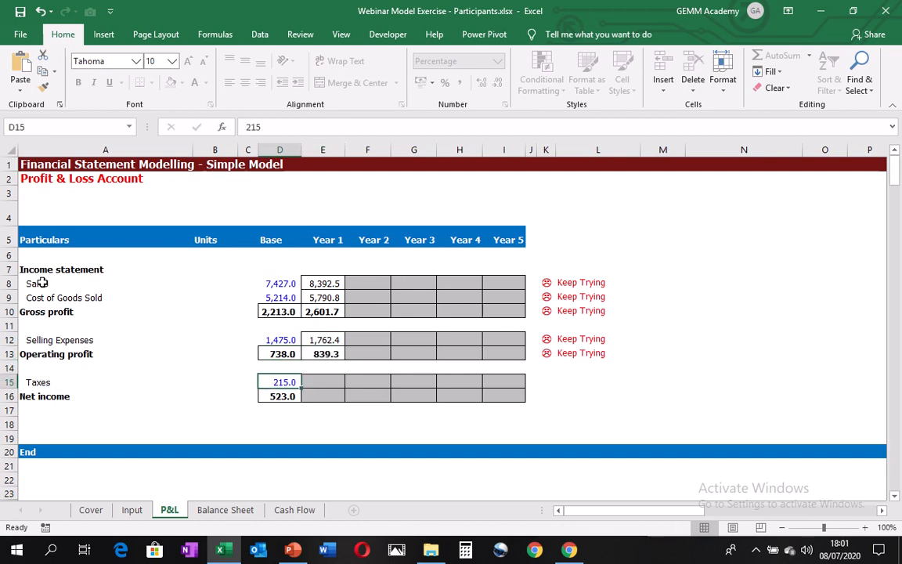
pyautogui.press('Right')
pyautogui.write('=')
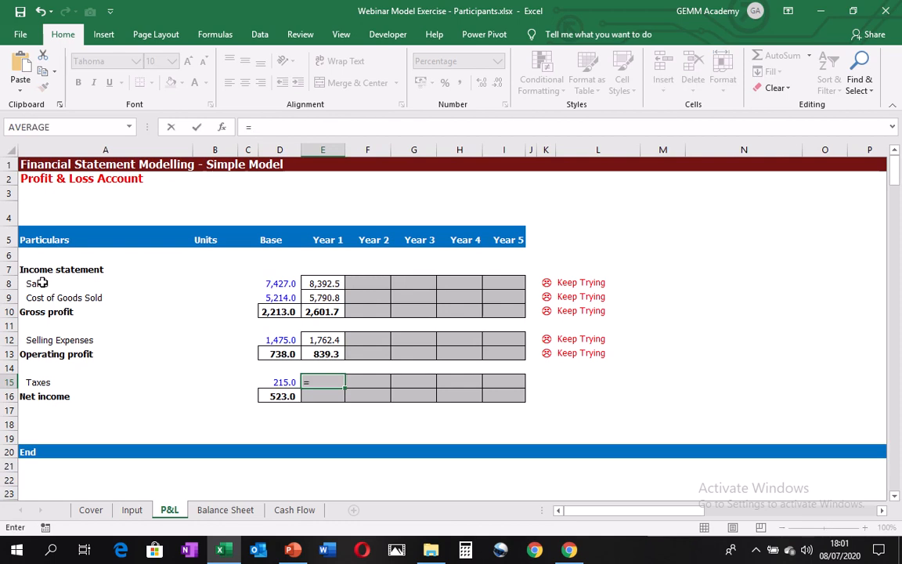
pyautogui.hotkey('ctrl', 'pageup')
pyautogui.press('Down')
pyautogui.press('Down')
pyautogui.press('Down')
pyautogui.press('Down')
pyautogui.press('Down')
pyautogui.press('Down')
pyautogui.press('Down')
pyautogui.press('Down')
pyautogui.press('Down')
pyautogui.press('Down')
pyautogui.press('Down')
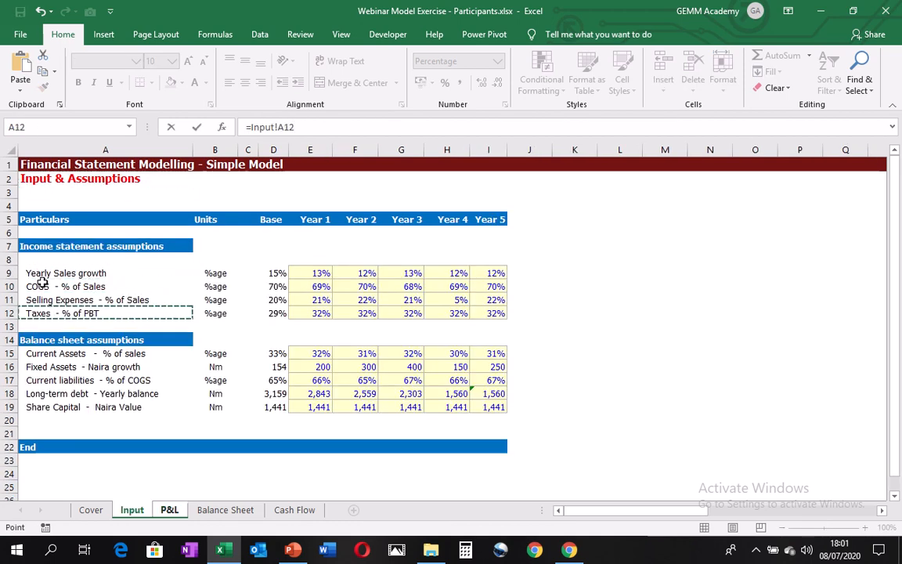
pyautogui.press('Right')
pyautogui.press('Right')
pyautogui.press('Right')
pyautogui.press('Right')
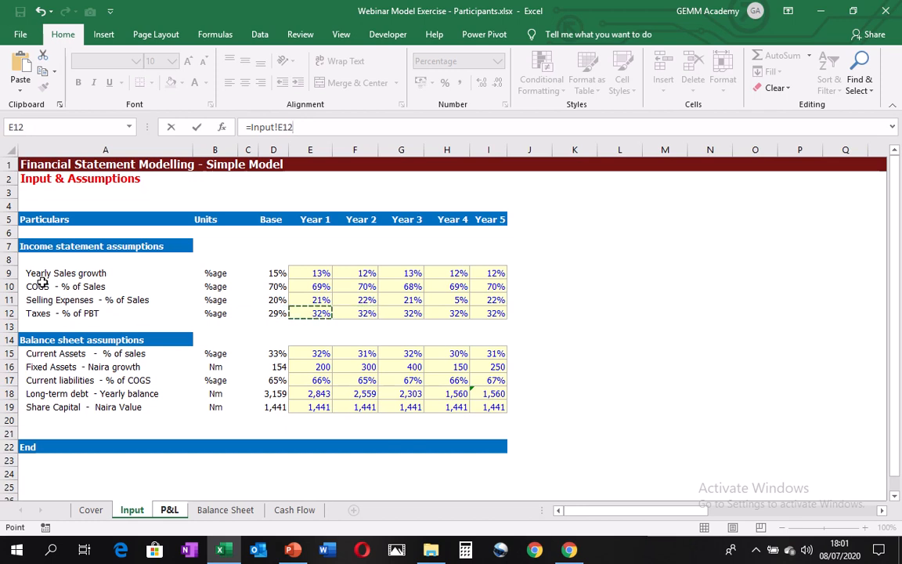
# Multiply the tax percentage by Year 1 Operating profit, completing the formula as =Input!E12*'P&L'!E13.
pyautogui.write('*')
pyautogui.hotkey('ctrl', 'pagedown')
pyautogui.press('Down')
pyautogui.press('Down')
pyautogui.press('Down')
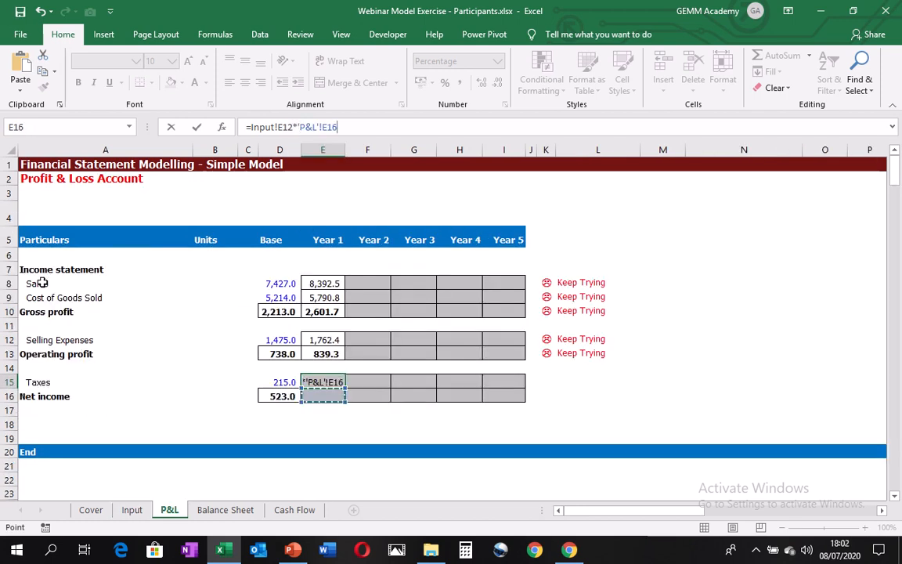
pyautogui.press('Up')
pyautogui.press('Up')
pyautogui.press('Up')
pyautogui.press('Up')
pyautogui.press('Up')
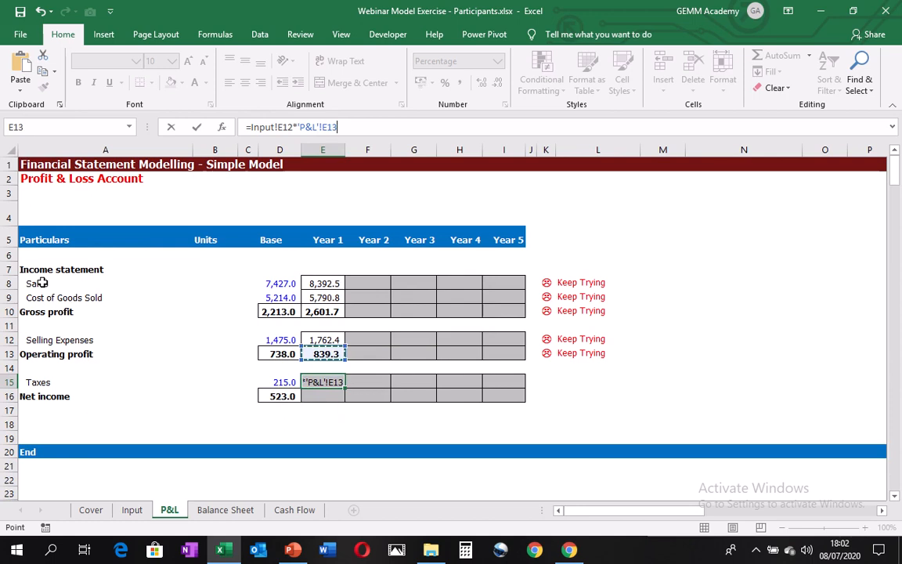
pyautogui.press('Left')
pyautogui.press('Left')
pyautogui.press('Left')
pyautogui.press('Down')
pyautogui.press('Down')
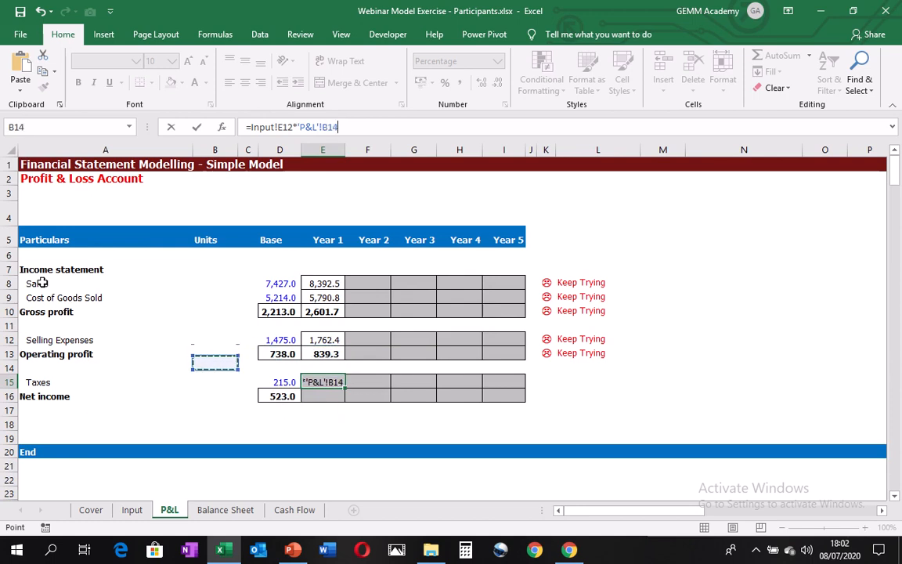
pyautogui.press('Up')
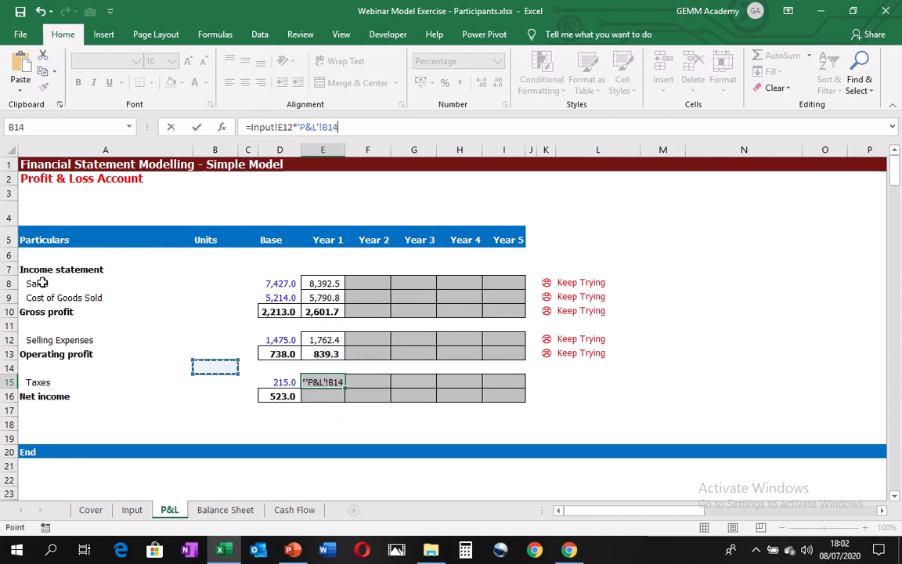
pyautogui.press('Right')
pyautogui.press('Right')
pyautogui.press('Up')
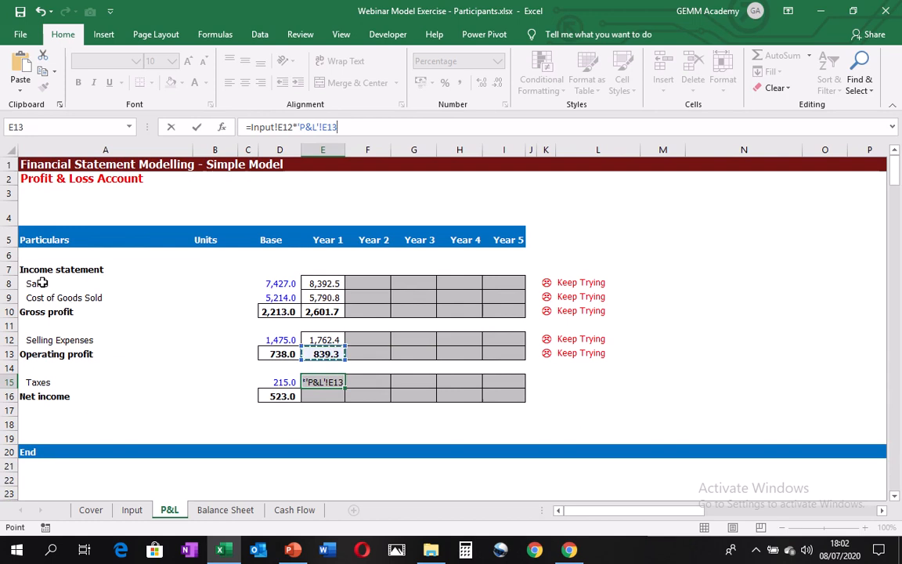
pyautogui.press('Left')
pyautogui.press('Left')
pyautogui.press('Left')
pyautogui.press('Right')
pyautogui.press('Right')
pyautogui.press('Right')
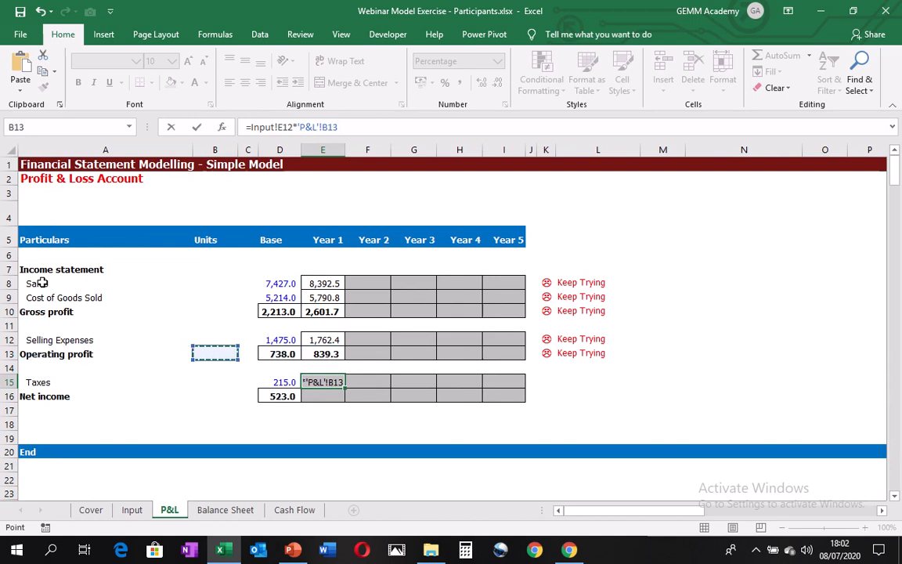
pyautogui.press('Right')
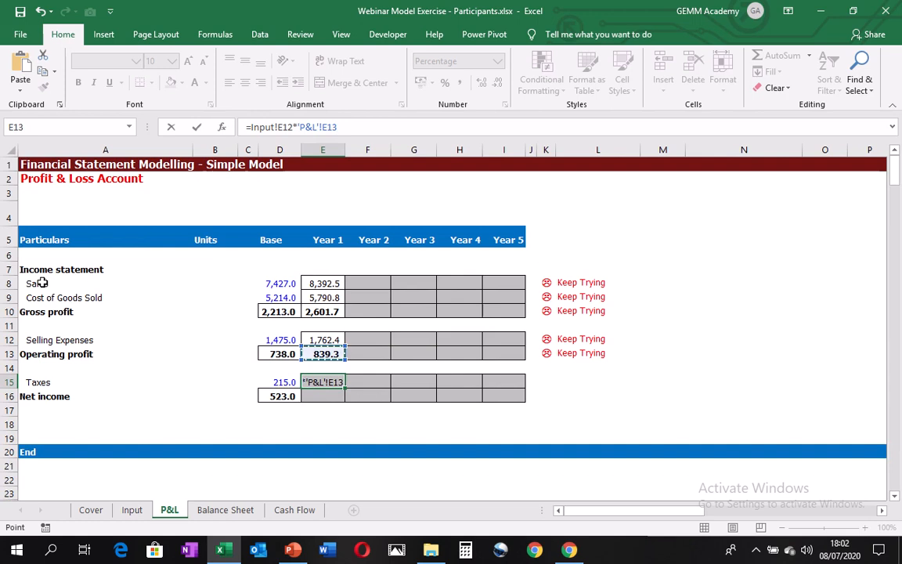
pyautogui.hotkey('ctrl', 'Return')
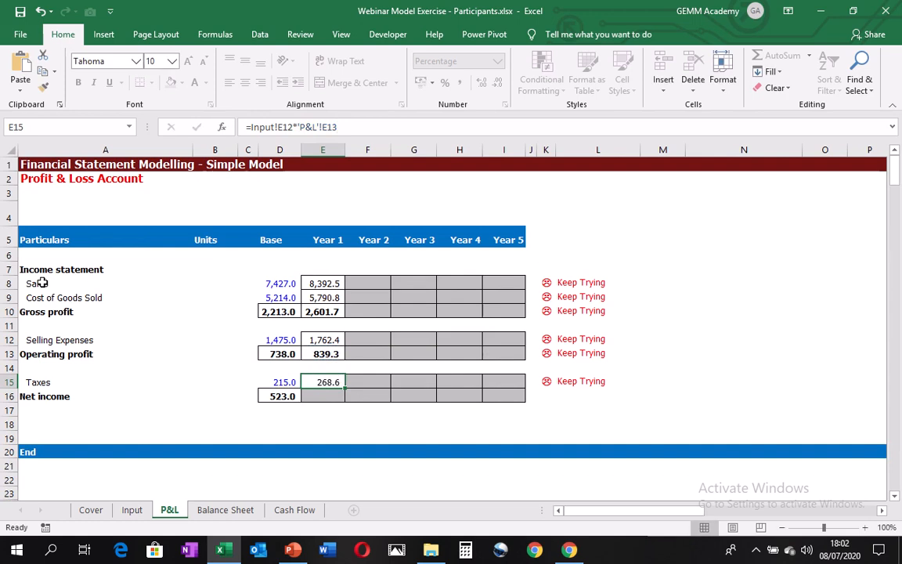
# Fill the Base net income formula from D16 across to Year 1 in E16 and check the copied formula.
pyautogui.press('Down')
pyautogui.press('Left')
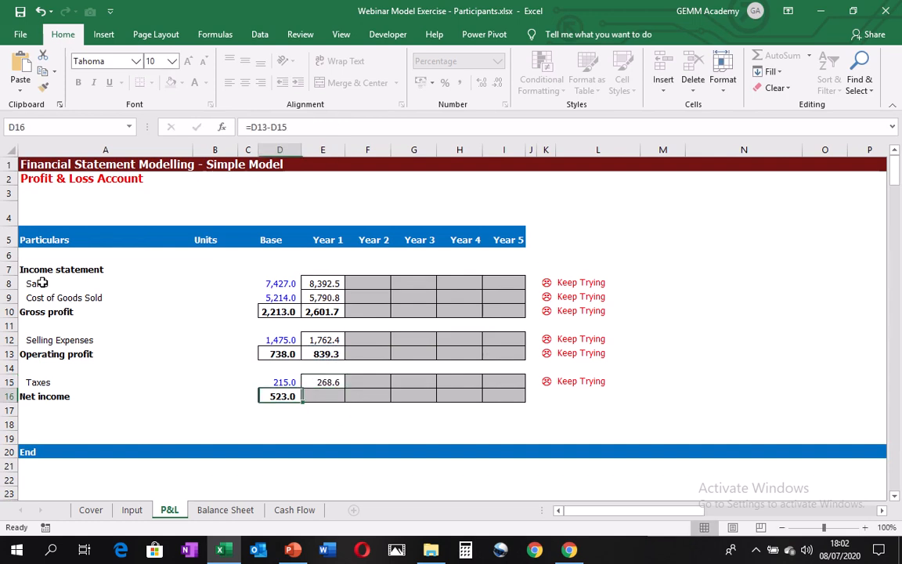
pyautogui.hotkey('shift', 'Right')
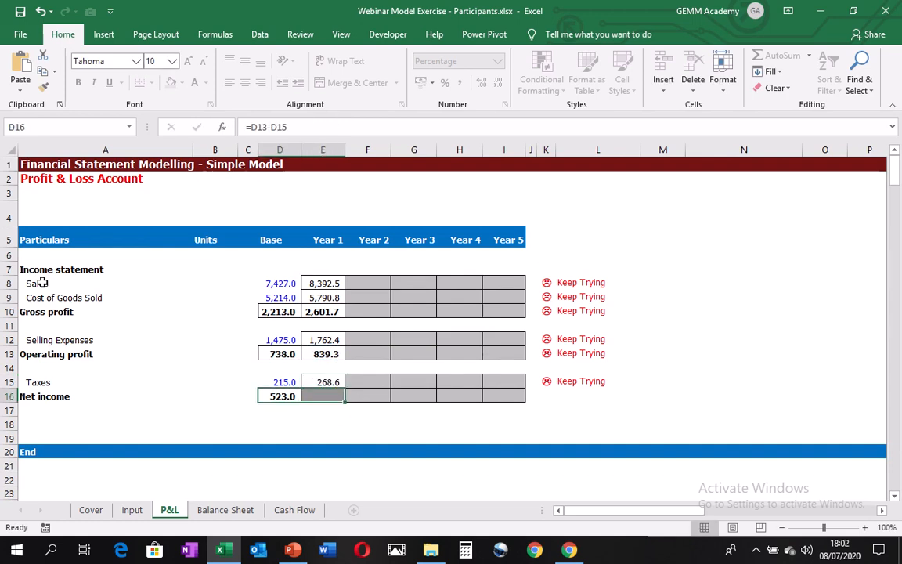
pyautogui.hotkey('ctrl', 'r')
pyautogui.press('Down')
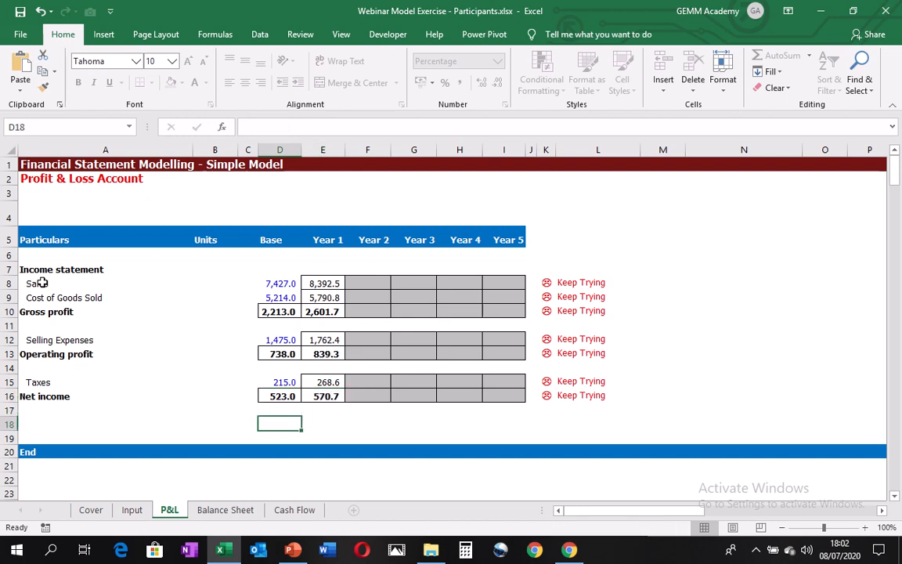
pyautogui.press('Up')
pyautogui.press('Right')
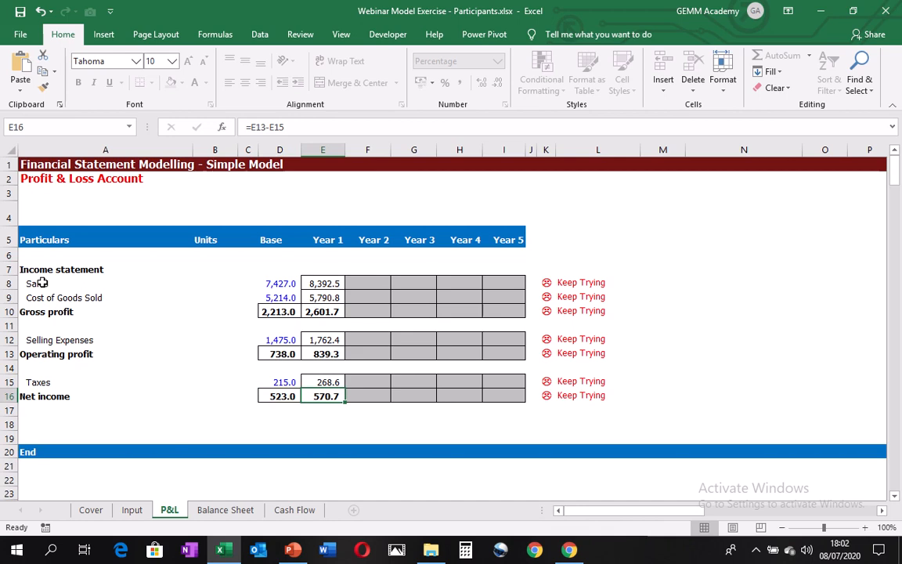
# Switch to the Balance Sheet worksheet and go to the Cash line in row 8.
pyautogui.hotkey('ctrl', 'pagedown')
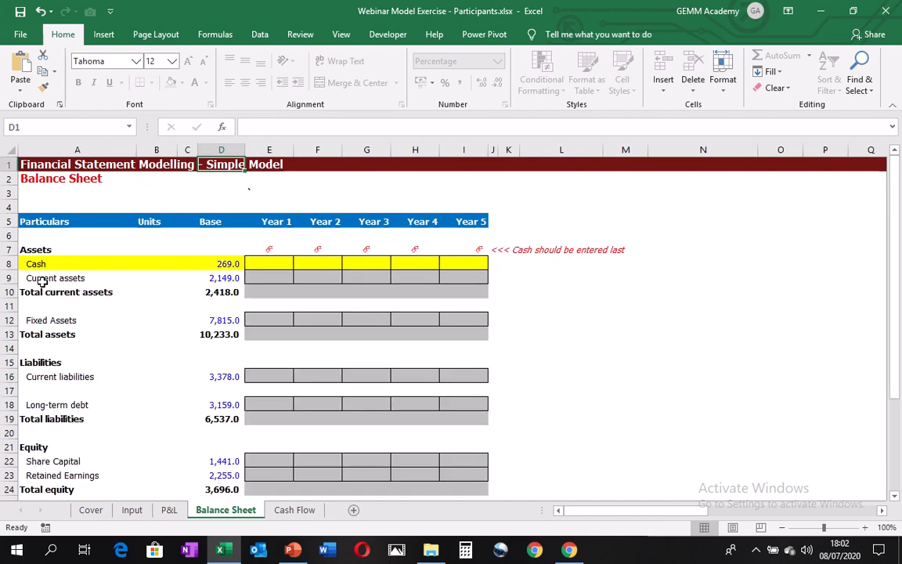
pyautogui.press('Down')
pyautogui.press('Down')
pyautogui.press('Down')
pyautogui.press('Down')
pyautogui.press('Down')
pyautogui.press('Down')
pyautogui.press('Down')
pyautogui.press('Down')
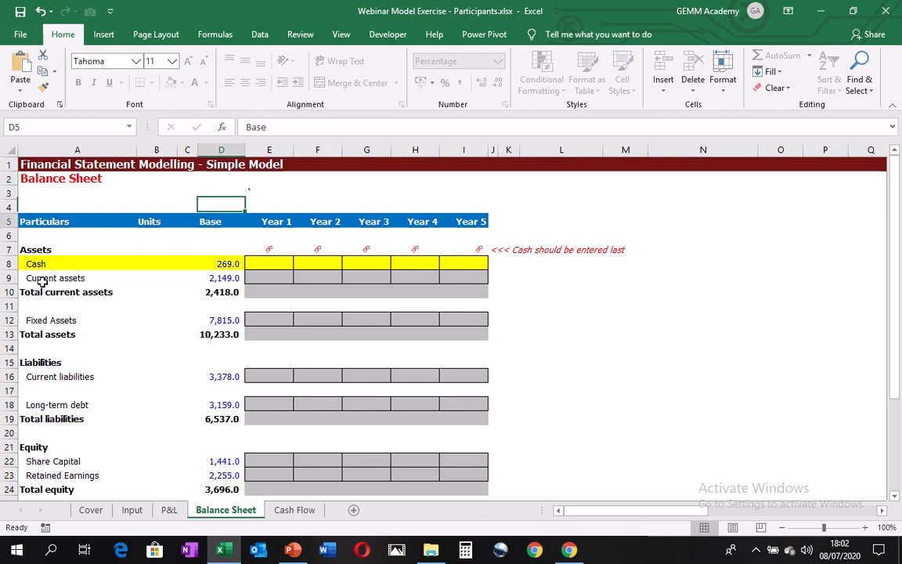
pyautogui.press('Up')
pyautogui.press('Left')
pyautogui.press('Left')
pyautogui.press('Left')
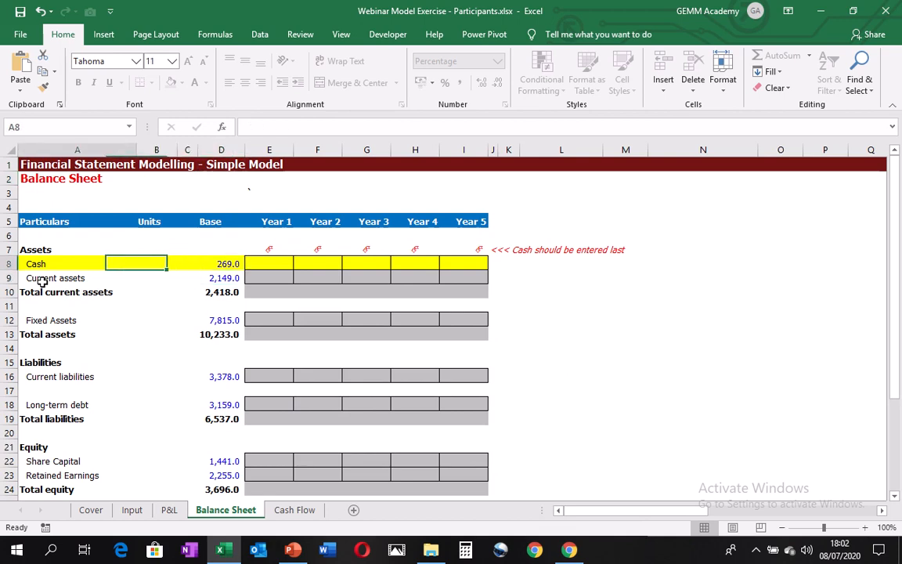
# Look over the Cash line in row 8, from its label across the Base and first forecast-year cells.
pyautogui.press('Right')
pyautogui.press('Right')
pyautogui.press('Right')
pyautogui.press('Right')
pyautogui.press('Right')
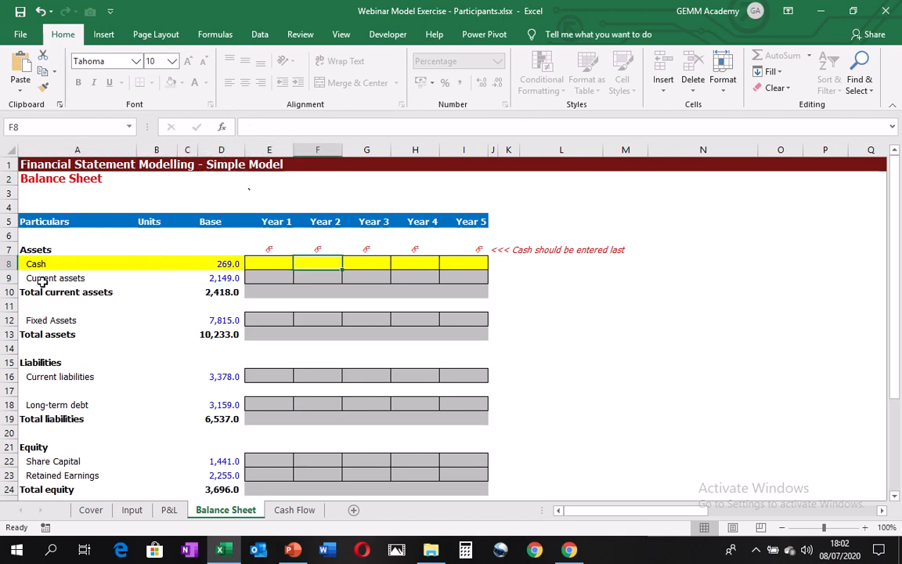
pyautogui.press('Left')
pyautogui.press('Left')
pyautogui.press('Left')
pyautogui.press('Left')
pyautogui.press('Left')
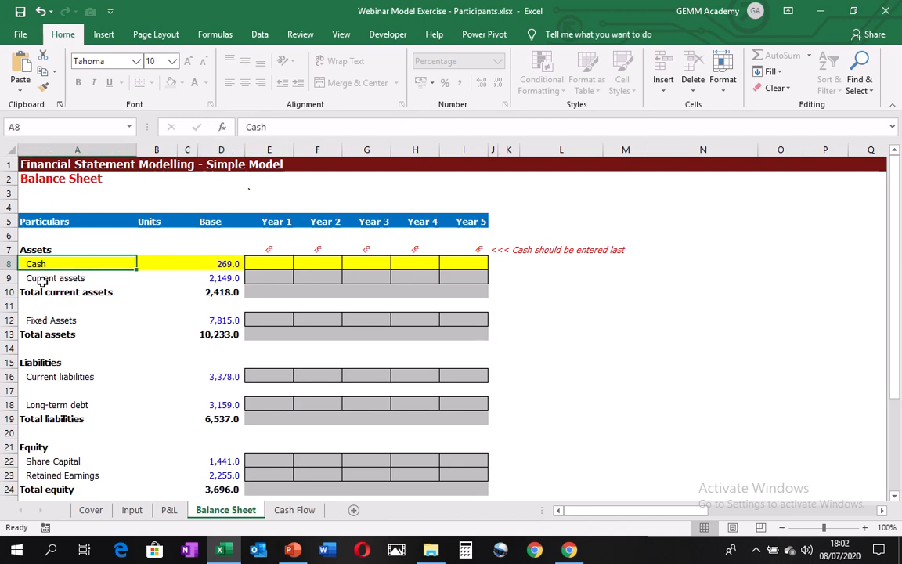
pyautogui.press('Right')
pyautogui.press('Right')
pyautogui.press('Right')
pyautogui.press('Right')
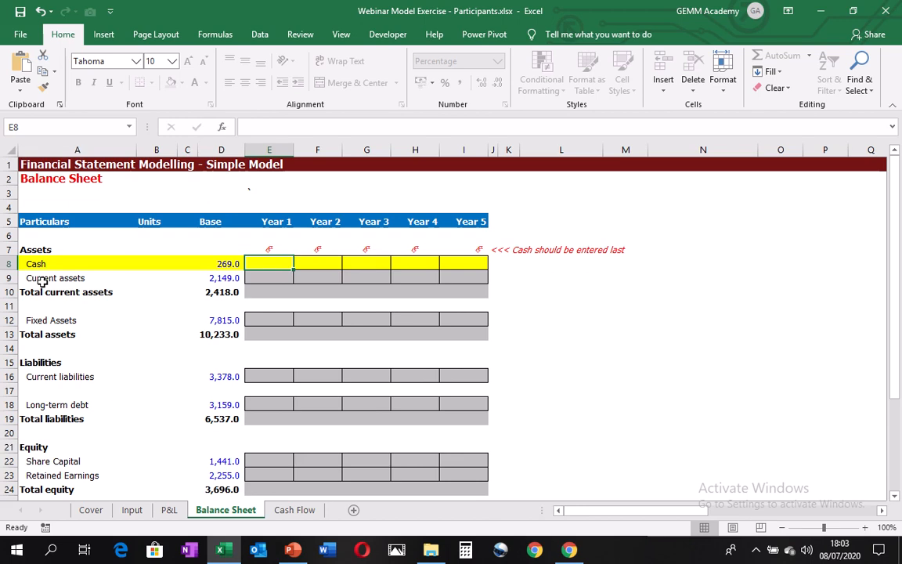
pyautogui.press('Left')
pyautogui.press('Left')
pyautogui.press('Left')
pyautogui.press('Left')
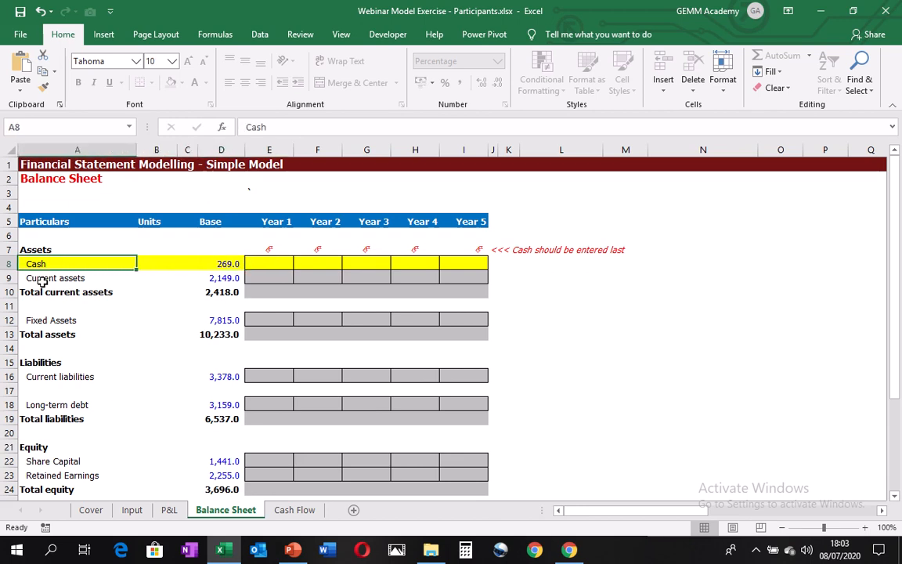
pyautogui.hotkey('shift', 'space')
pyautogui.press('Right')
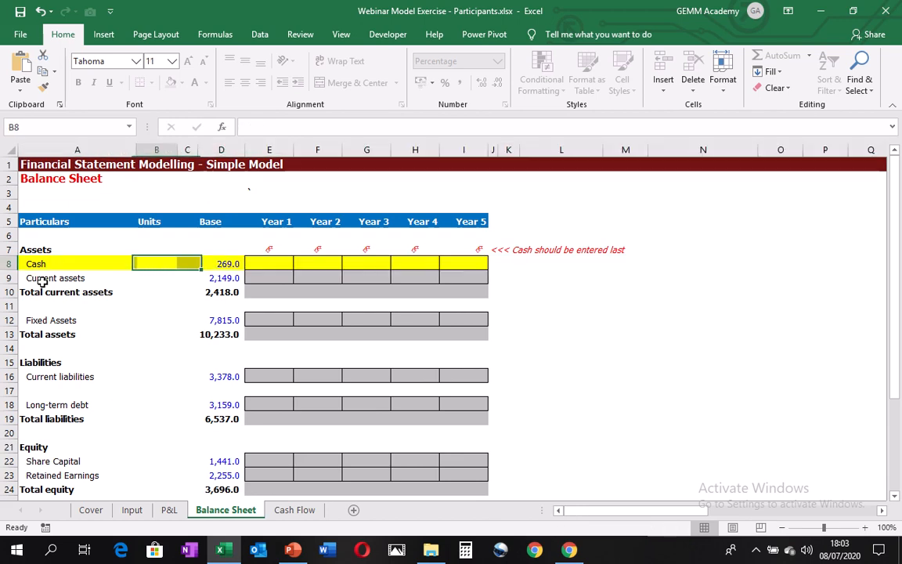
pyautogui.press('Right')
pyautogui.press('Right')
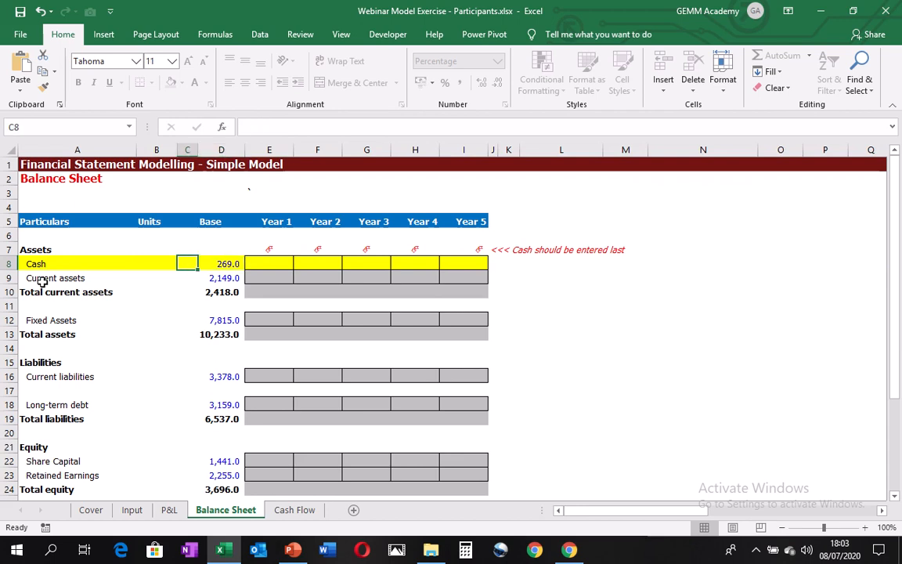
# Start the Year 1 Current assets formula in Balance Sheet cell E9 with the Year 1 percentage of sales, Input!E15.
pyautogui.press('Down')
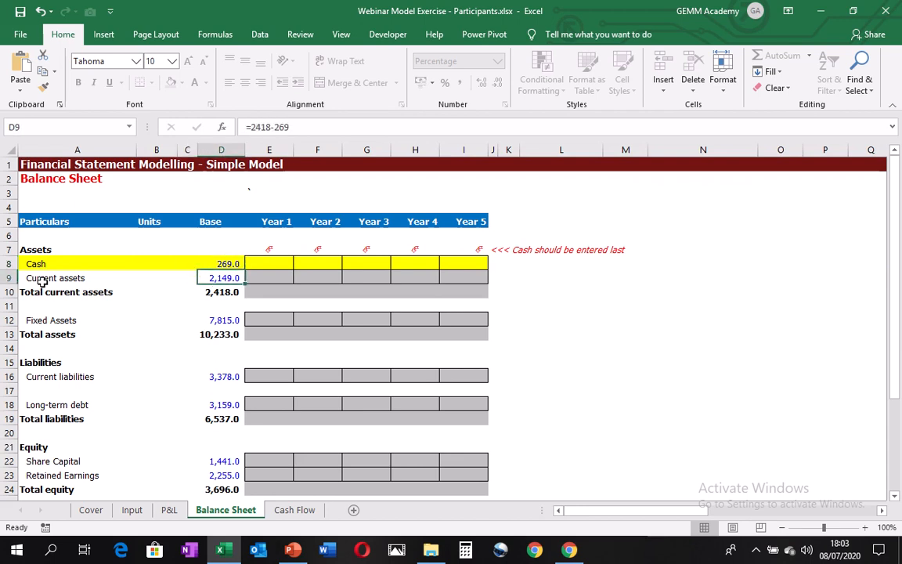
pyautogui.press('Right')
pyautogui.press('Up')
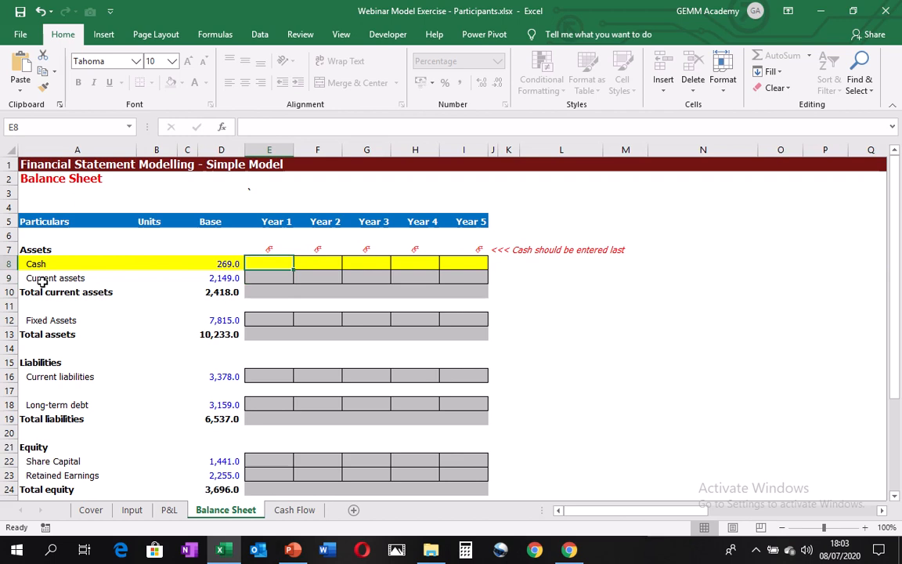
pyautogui.press('Up')
pyautogui.press('Down')
pyautogui.press('Down')
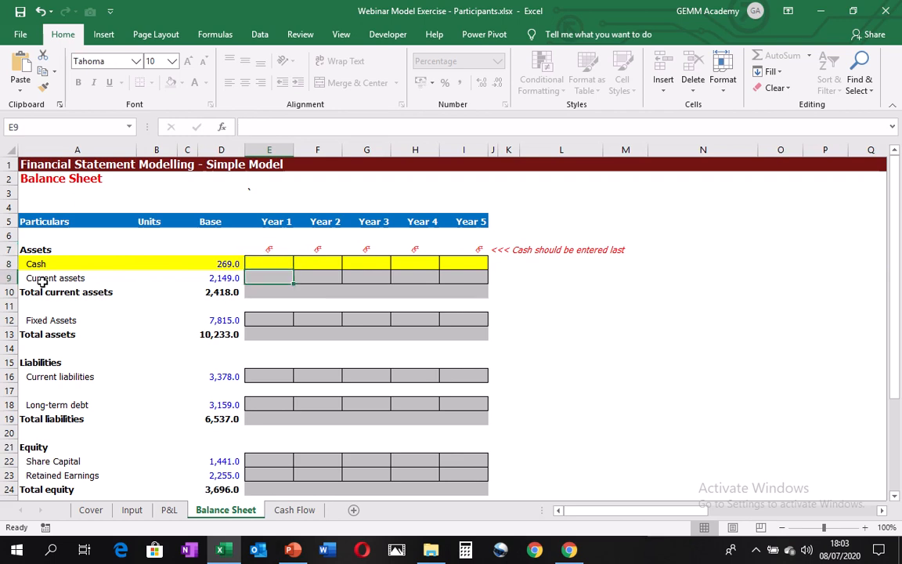
pyautogui.write('=')
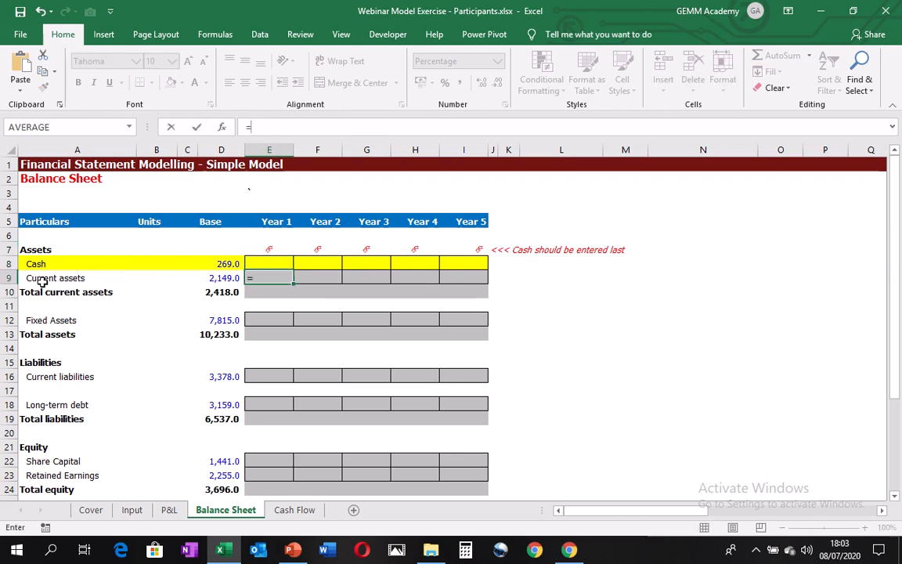
pyautogui.hotkey('ctrl', 'pageup')
pyautogui.hotkey('ctrl', 'pageup')
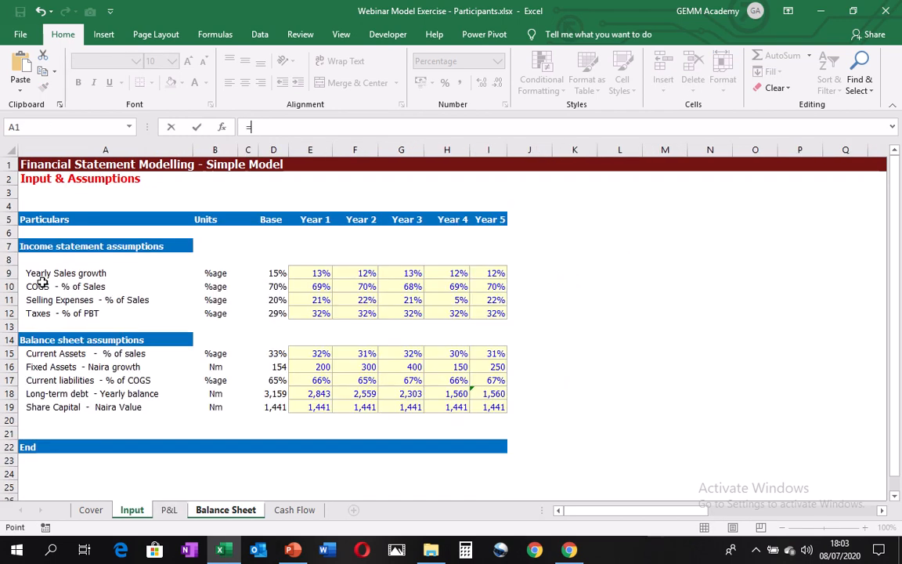
pyautogui.press('Down')
pyautogui.click(41, 284)
pyautogui.press('Down')
pyautogui.press('Down')
pyautogui.press('Down')
pyautogui.press('Down')
pyautogui.press('Down')
pyautogui.press('Down')
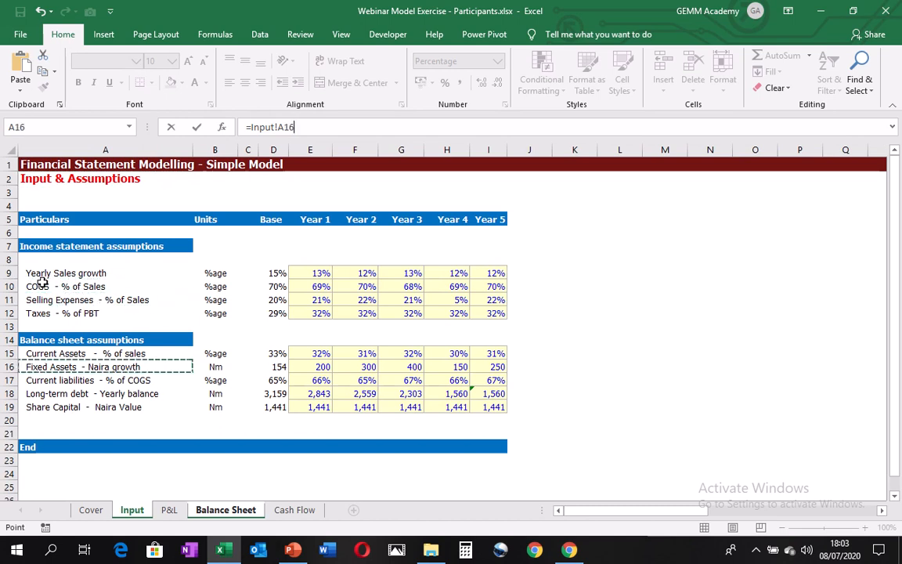
pyautogui.press('Up')
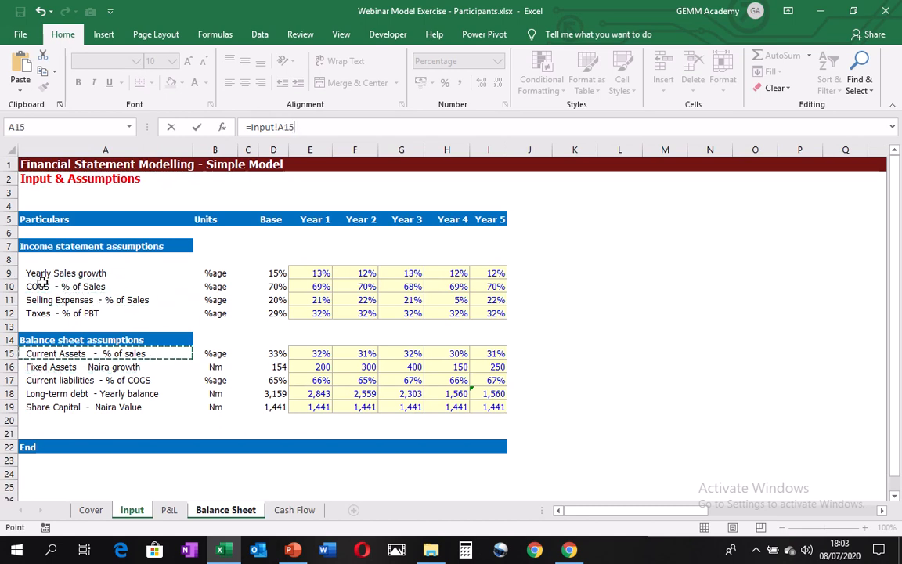
pyautogui.press('Right')
pyautogui.press('Right')
pyautogui.press('Right')
pyautogui.press('Right')
pyautogui.press('Left')
pyautogui.press('Left')
pyautogui.press('Left')
pyautogui.press('Left')
pyautogui.press('Right')
pyautogui.press('Right')
pyautogui.press('Right')
pyautogui.press('Right')
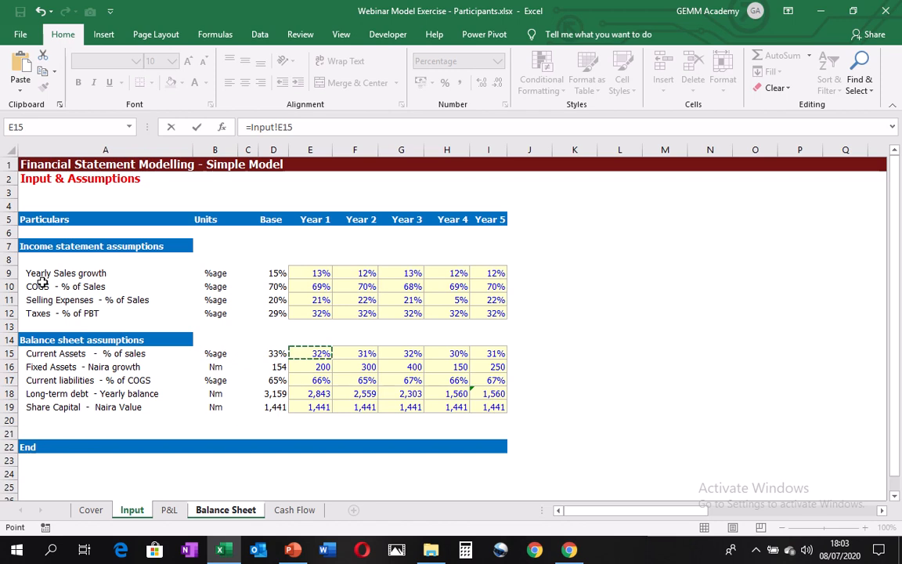
# Multiply the current assets percentage by Year 1 Sales, completing the formula as =Input!E15*'P&L'!E8.
pyautogui.write('*')
pyautogui.hotkey('ctrl', 'pagedown')
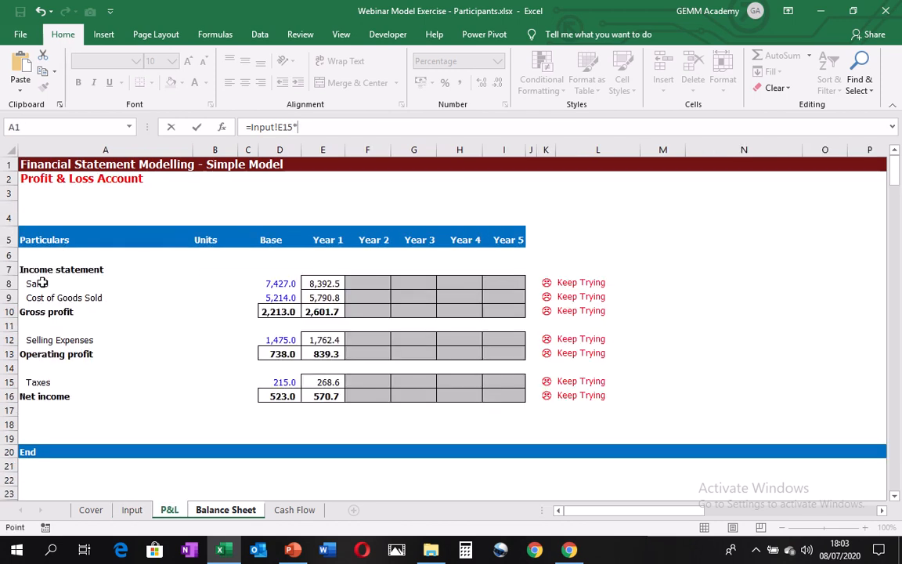
pyautogui.press('Down')
pyautogui.press('Down')
pyautogui.press('Down')
pyautogui.press('Down')
pyautogui.press('Down')
pyautogui.press('Down')
pyautogui.press('Down')
pyautogui.press('Down')
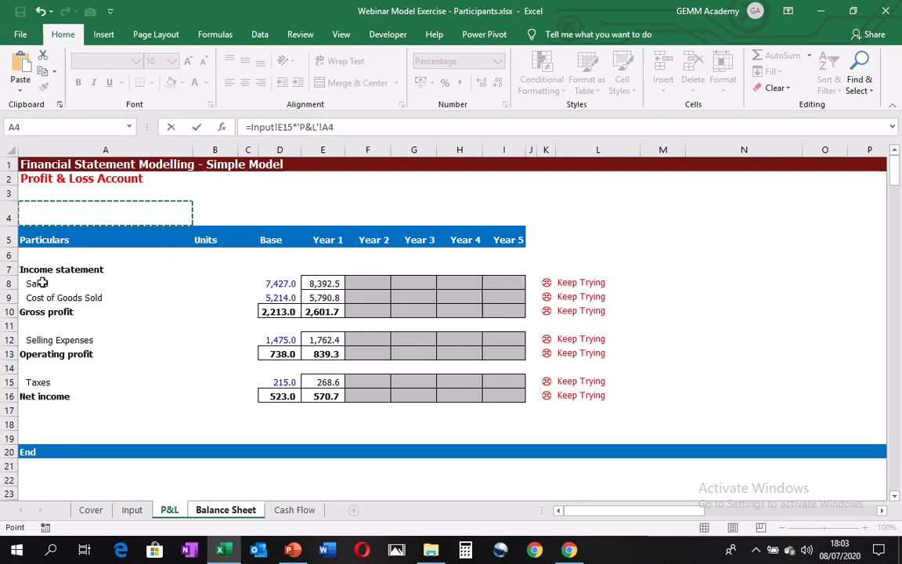
pyautogui.press('Up')
pyautogui.press('Right')
pyautogui.press('Right')
pyautogui.press('Right')
pyautogui.press('Right')
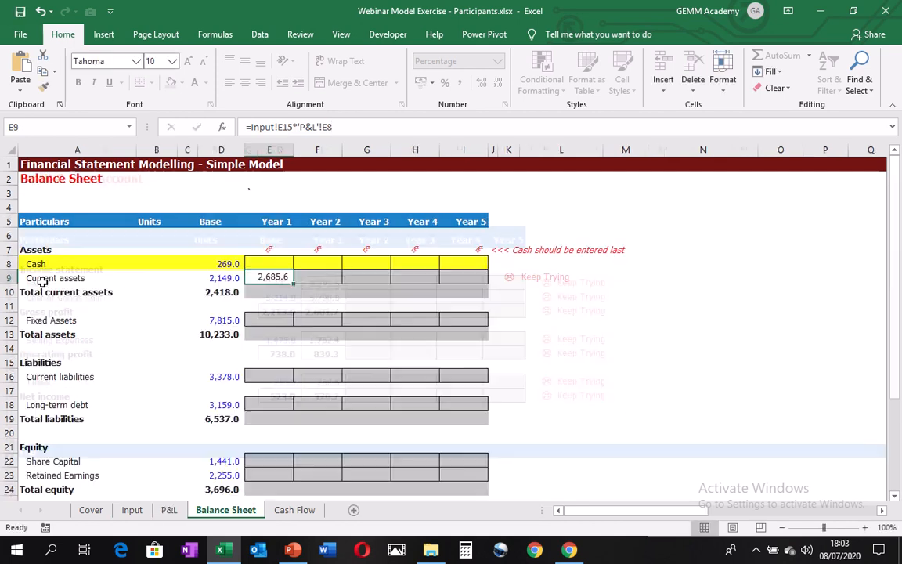
pyautogui.press('Return')
# Fill the Base Total current assets formula from D10 across to Year 1 in E10.
pyautogui.press('Down')
pyautogui.press('Down')
pyautogui.press('Up')
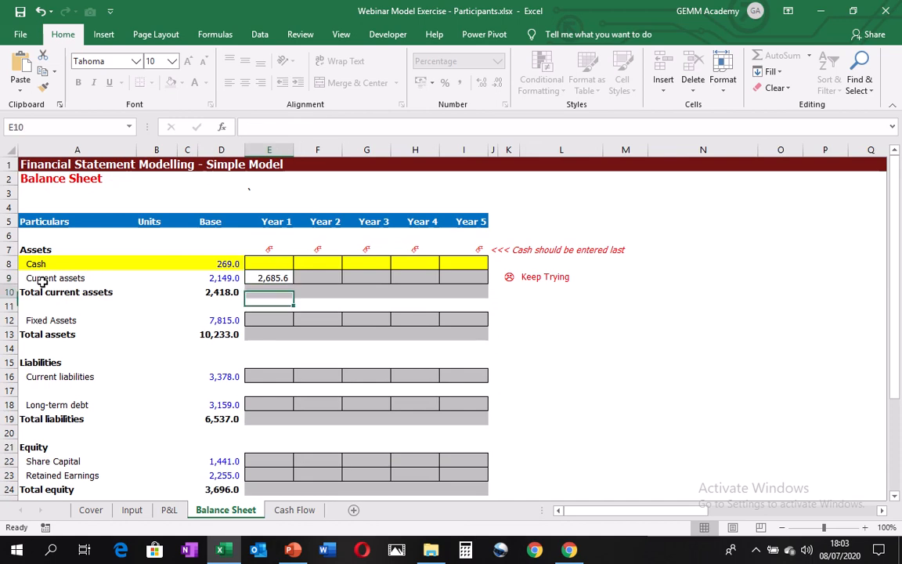
pyautogui.press('Left')
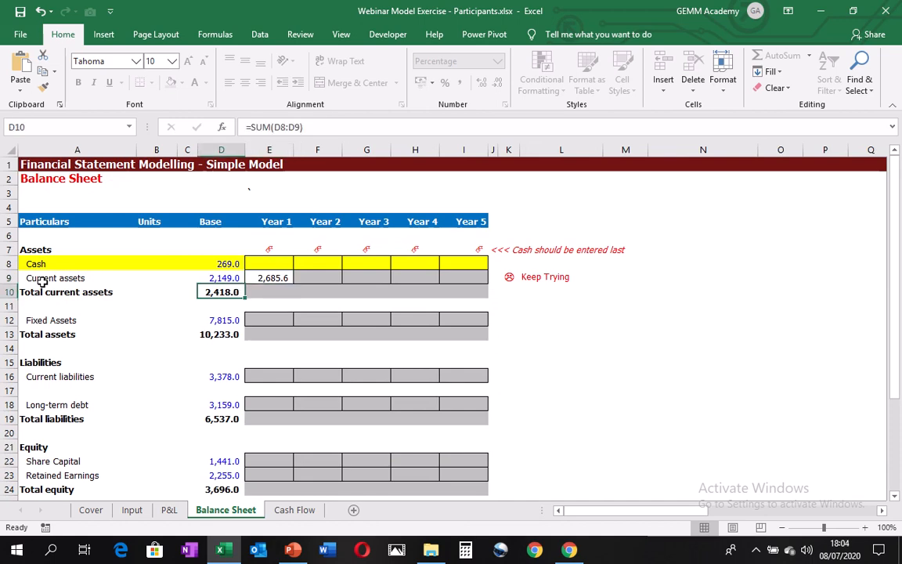
pyautogui.hotkey('shift', 'Right')
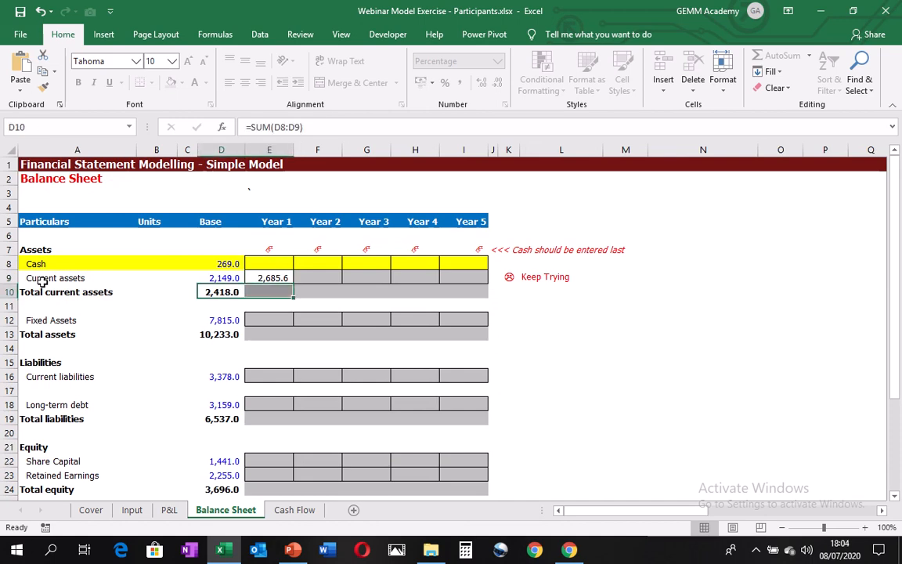
pyautogui.hotkey('ctrl', 'r')
# Start the Year 1 Fixed Assets formula in Balance Sheet cell E12 with the Year 1 Naira growth, Input!E16.
pyautogui.press('Down')
pyautogui.press('Down')
pyautogui.press('Down')
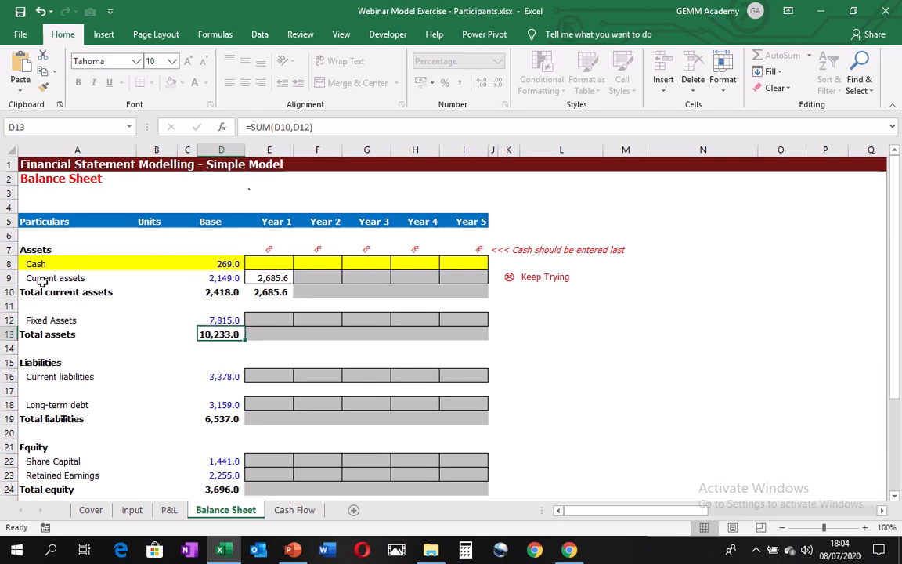
pyautogui.press('Up')
pyautogui.press('Right')
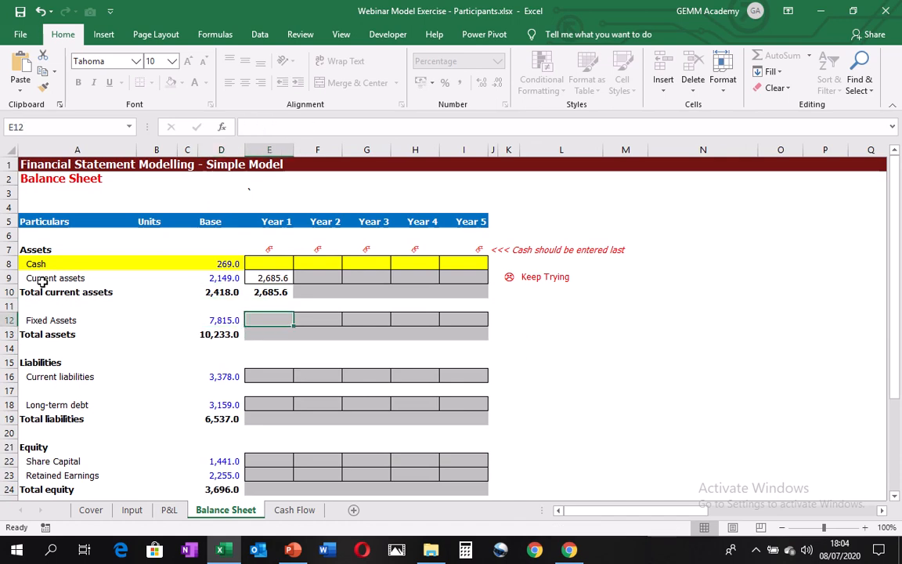
pyautogui.write('=')
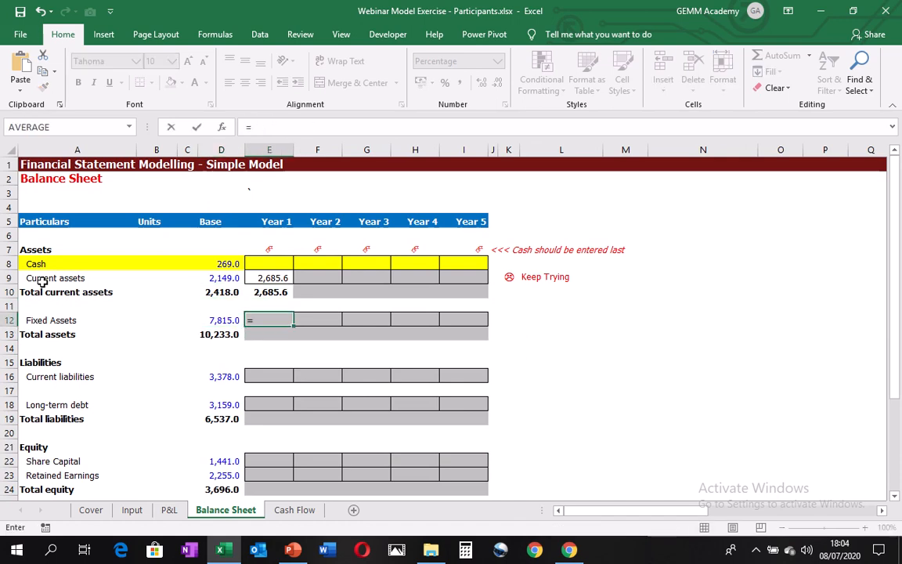
pyautogui.hotkey('ctrl', 'pageup')
pyautogui.hotkey('ctrl', 'pageup')
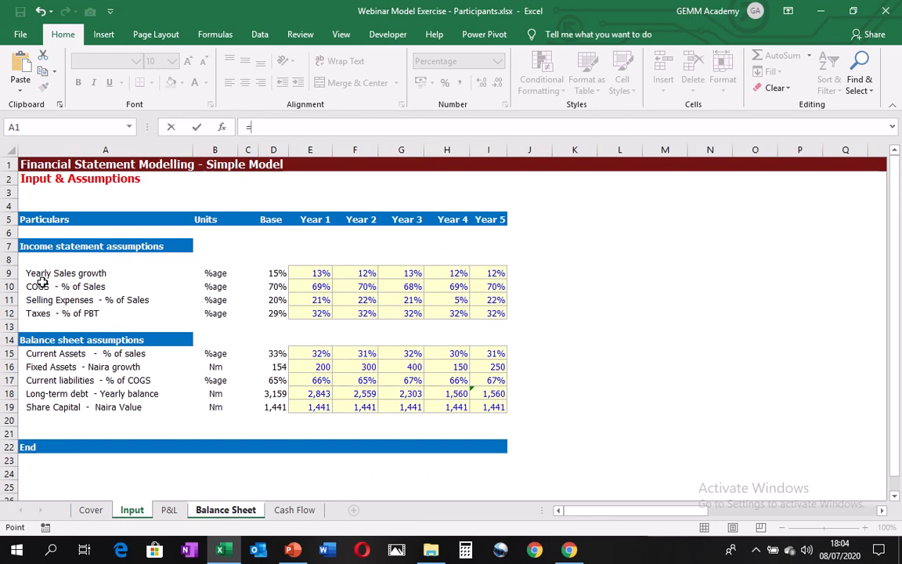
pyautogui.press('Down')
pyautogui.press('Down')
pyautogui.press('Down')
pyautogui.press('Down')
pyautogui.press('Down')
pyautogui.press('Down')
pyautogui.press('Down')
pyautogui.press('Down')
pyautogui.press('Down')
pyautogui.press('Down')
pyautogui.press('Down')
pyautogui.press('Down')
pyautogui.press('Down')
pyautogui.press('Down')
pyautogui.press('Down')
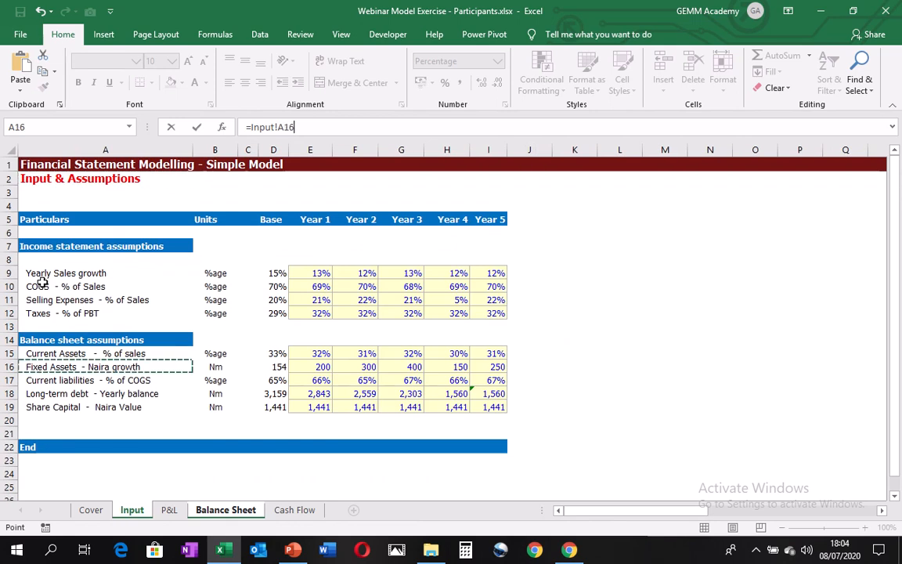
pyautogui.press('Right')
pyautogui.press('Right')
pyautogui.press('Right')
pyautogui.press('Right')
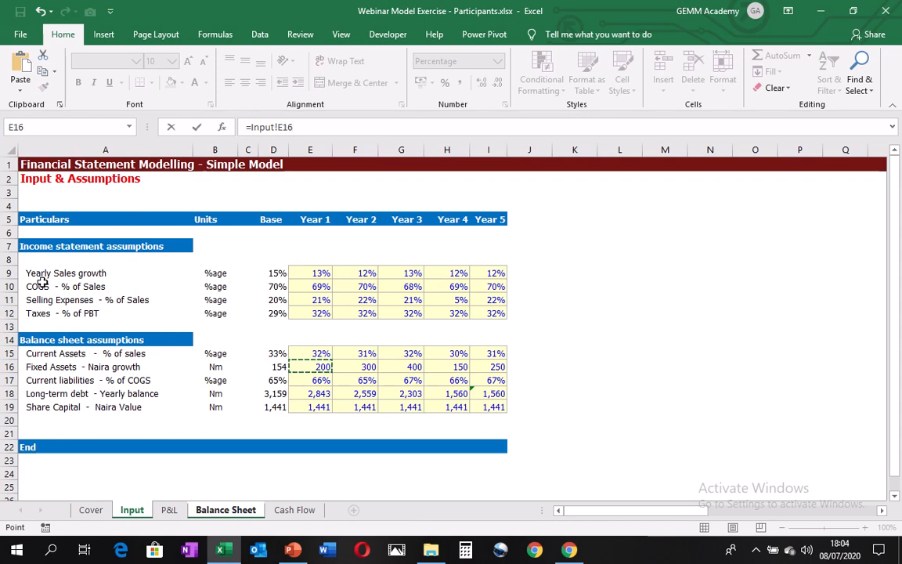
# Add the Base Fixed Assets balance to the growth amount, completing the formula as =Input!E16+'Balance Sheet'!D12.
pyautogui.write('+')
pyautogui.hotkey('ctrl', 'pagedown')
pyautogui.hotkey('ctrl', 'pagedown')
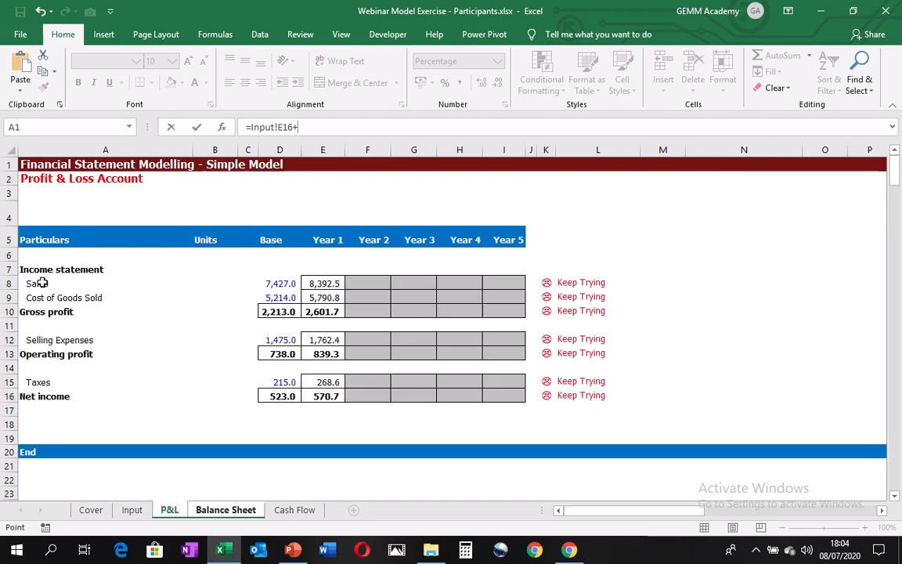
pyautogui.press('Down')
pyautogui.press('Down')
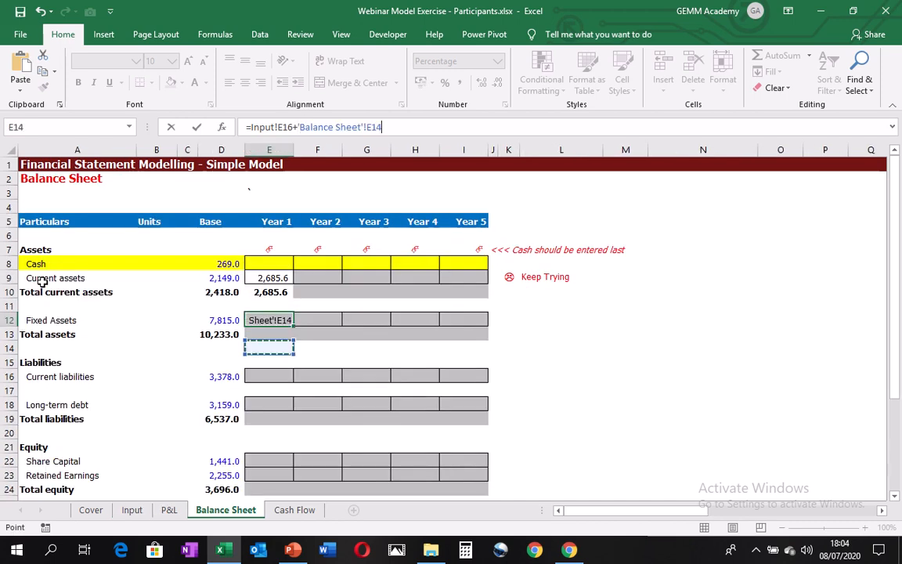
pyautogui.press('Down')
pyautogui.press('Up')
pyautogui.press('Up')
pyautogui.press('Up')
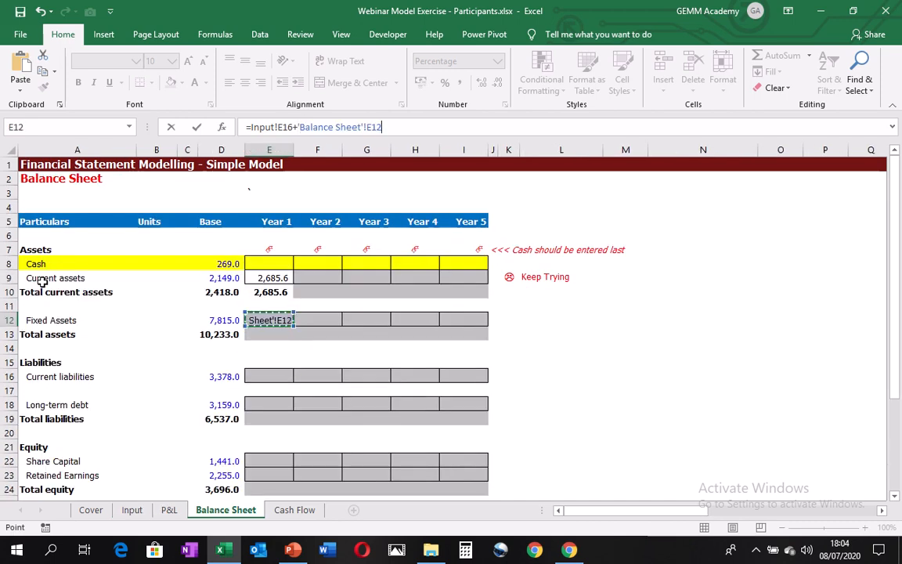
pyautogui.press('Left')
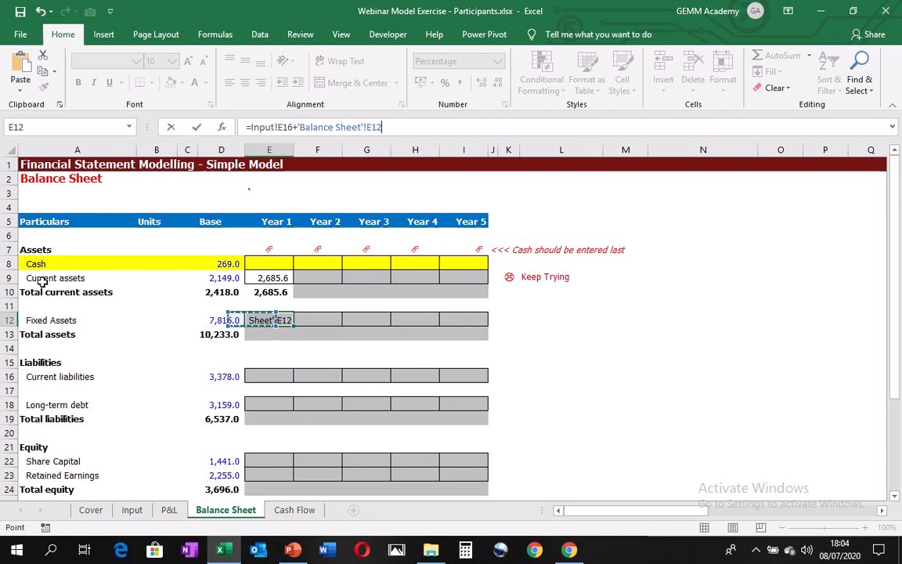
pyautogui.press('Left')
pyautogui.press('Right')
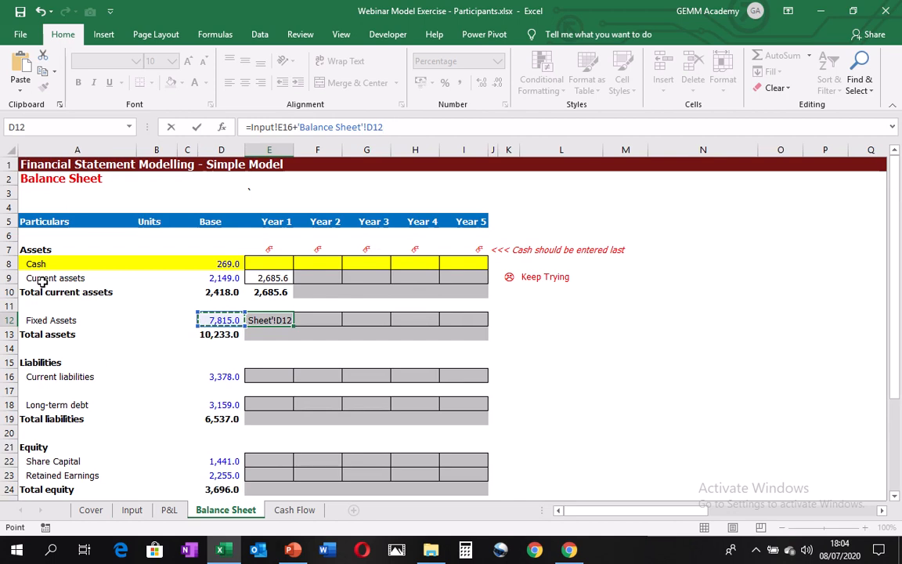
pyautogui.hotkey('ctrl', 'Return')
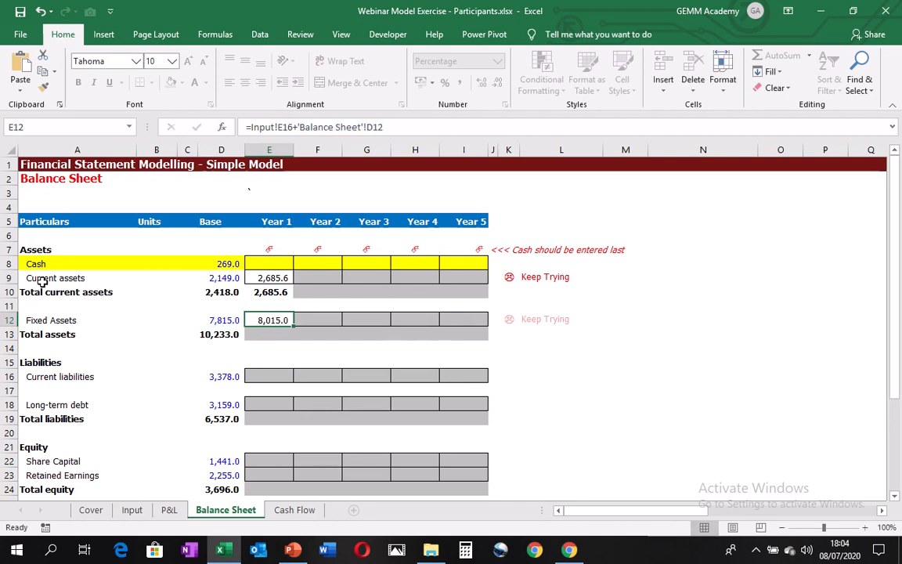
# Fill the Base Total assets formula from D13 across to Year 1 in E13.
pyautogui.press('Down')
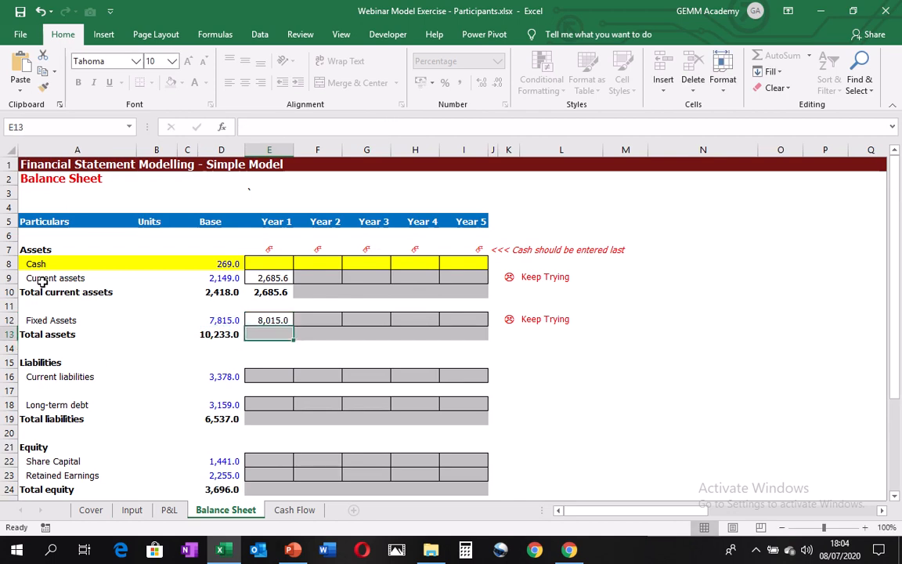
pyautogui.press('Left')
pyautogui.hotkey('shift', 'Right')
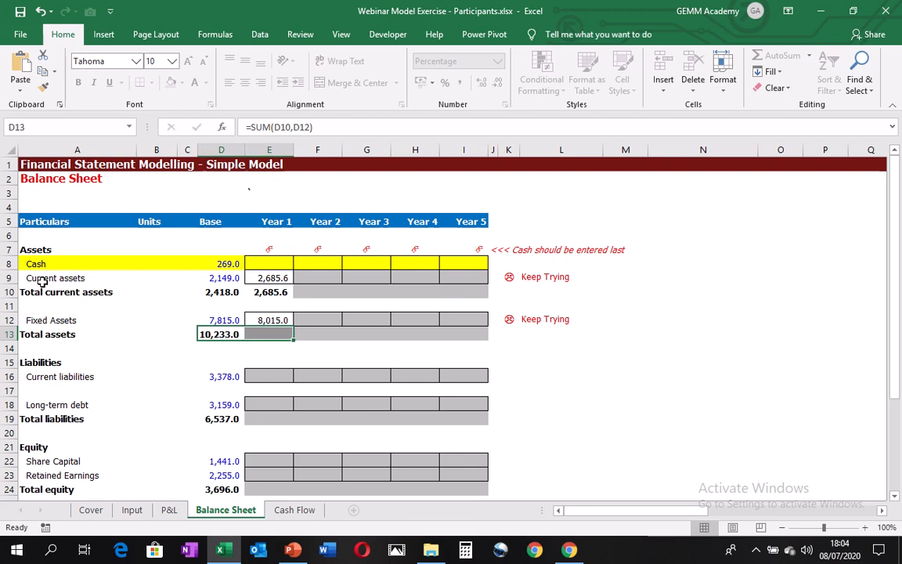
pyautogui.hotkey('ctrl', 'r')
# Start the Year 1 Current liabilities formula in Balance Sheet cell E16, pointing to the percentage of COGS assumption in Input row 17.
pyautogui.press('Down')
pyautogui.press('Down')
pyautogui.press('Down')
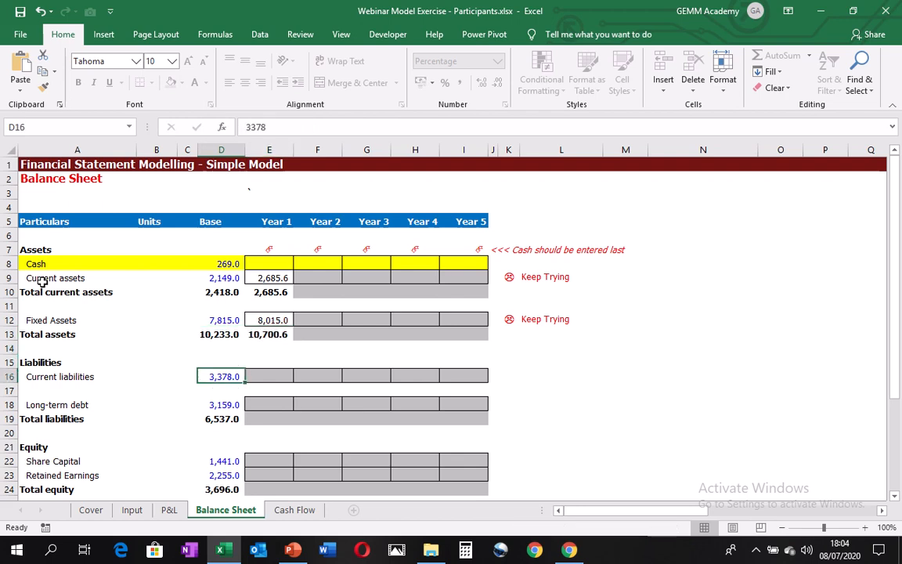
pyautogui.press('Right')
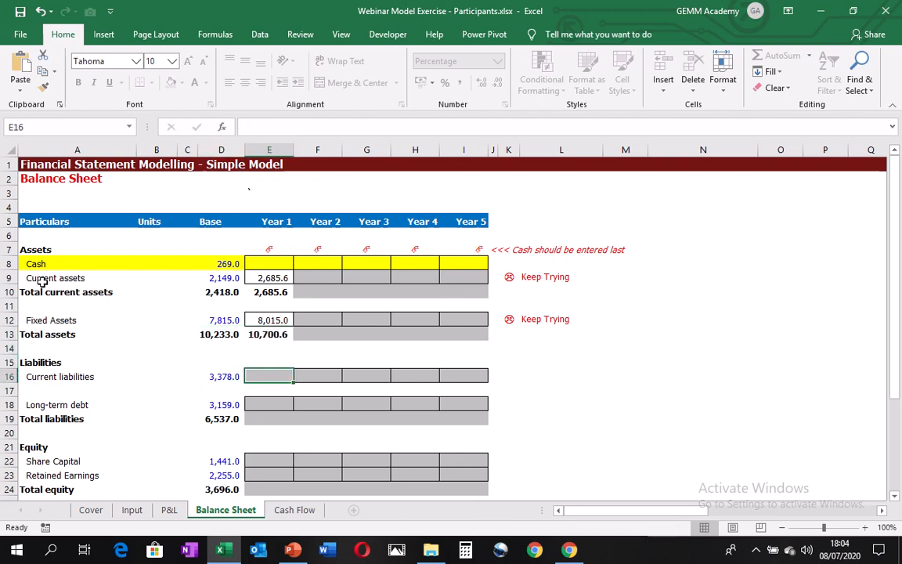
pyautogui.write('=')
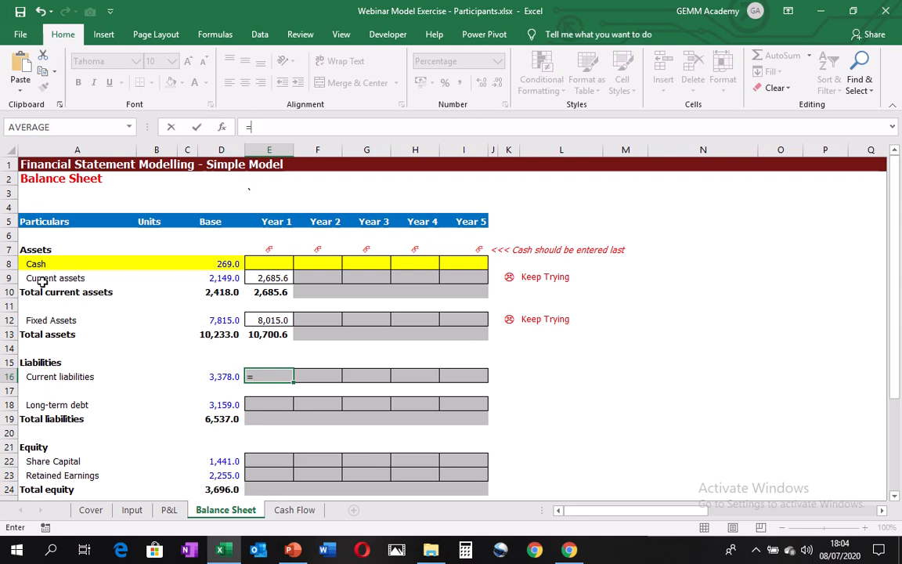
pyautogui.hotkey('ctrl', 'pageup')
pyautogui.hotkey('ctrl', 'pageup')
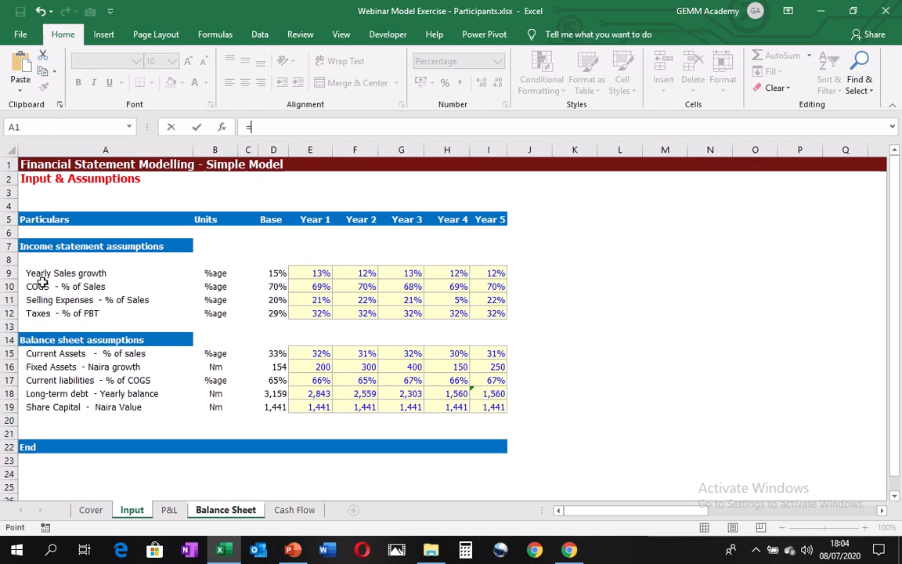
pyautogui.press('Down')
pyautogui.press('Down')
pyautogui.press('Down')
pyautogui.press('Down')
pyautogui.press('Down')
pyautogui.press('Down')
pyautogui.press('Down')
pyautogui.press('Down')
pyautogui.press('Down')
pyautogui.press('Down')
pyautogui.press('Down')
pyautogui.press('Down')
pyautogui.press('Down')
pyautogui.press('Down')
pyautogui.press('Down')
pyautogui.press('Down')
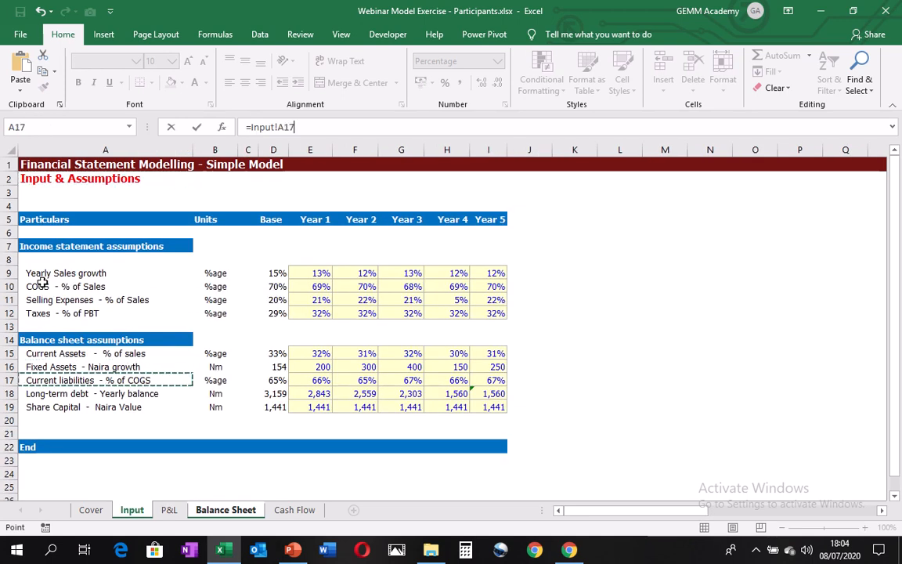
# Complete the Year 1 Current liabilities formula as the Input sheet's Year 1 percentage times P&L Cost of Goods Sold, =Input!E17*'P&L'!E9.
pyautogui.press('Right')
pyautogui.press('Right')
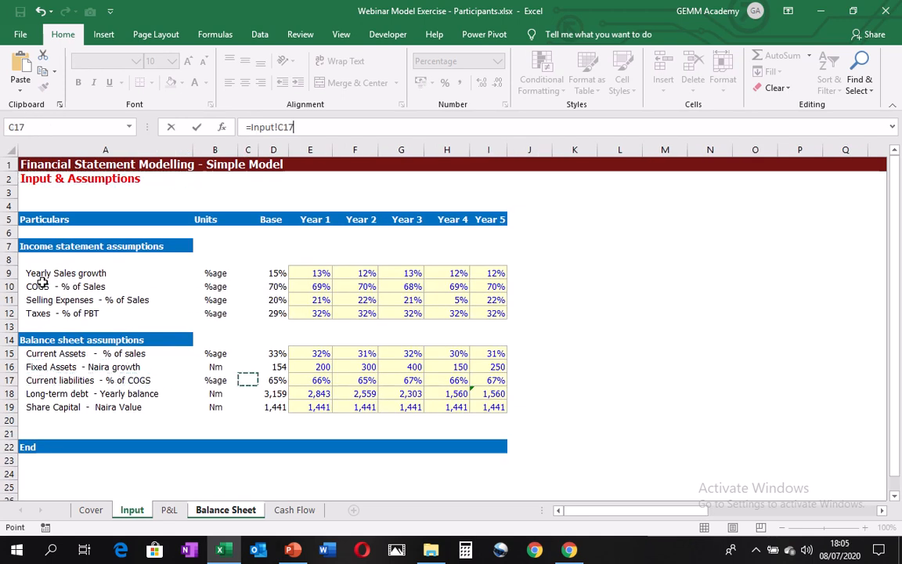
pyautogui.press('Right')
pyautogui.press('Right')
pyautogui.press('Right')
pyautogui.press('Left')
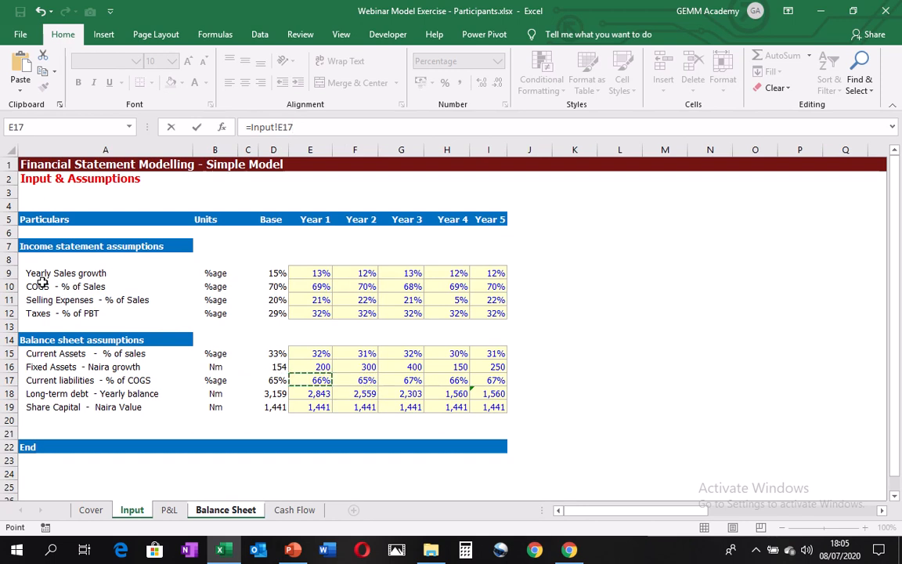
pyautogui.write('*')
pyautogui.hotkey('ctrl', 'pagedown')
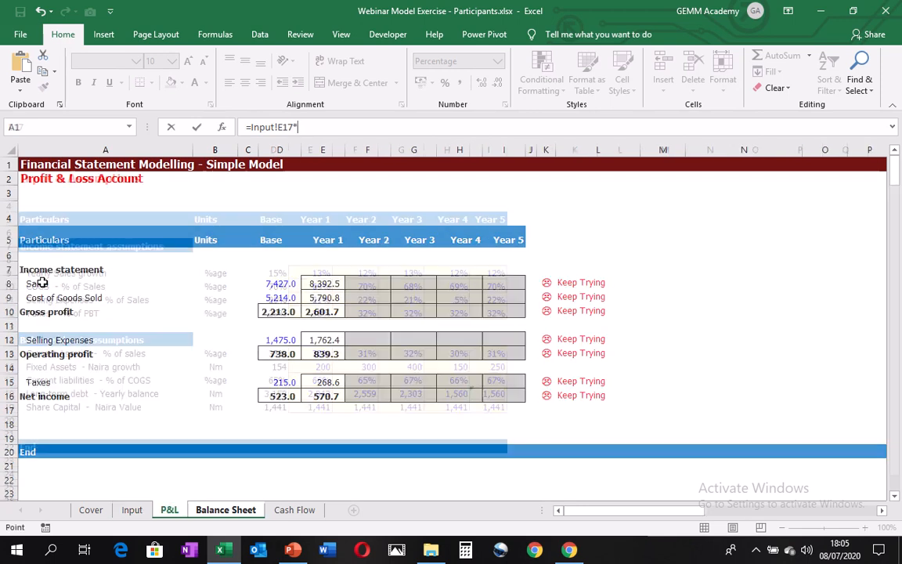
pyautogui.press('Down')
pyautogui.press('Down')
pyautogui.press('Down')
pyautogui.press('Down')
pyautogui.press('Down')
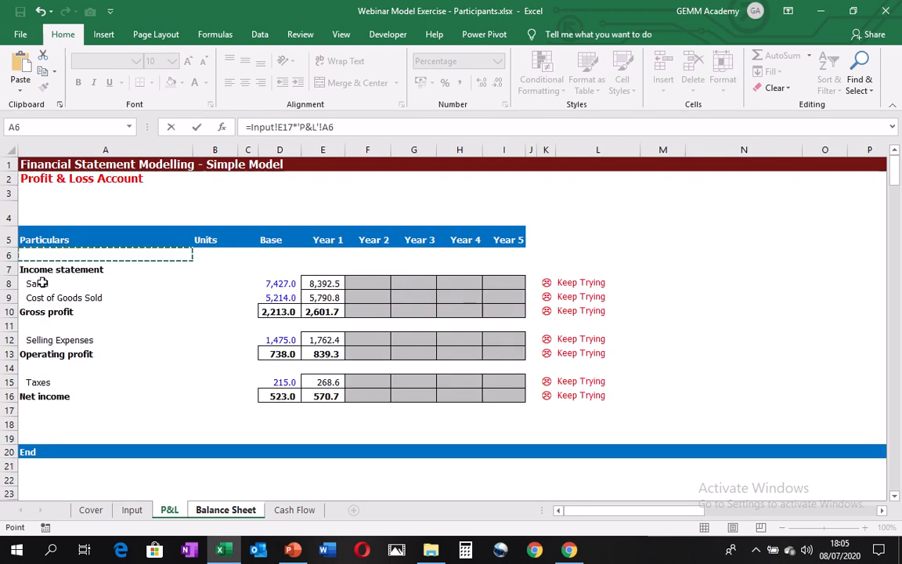
pyautogui.press('Down')
pyautogui.press('Down')
pyautogui.press('Down')
pyautogui.press('Down')
pyautogui.press('Up')
pyautogui.press('Right')
pyautogui.press('Right')
pyautogui.press('Right')
pyautogui.press('Right')
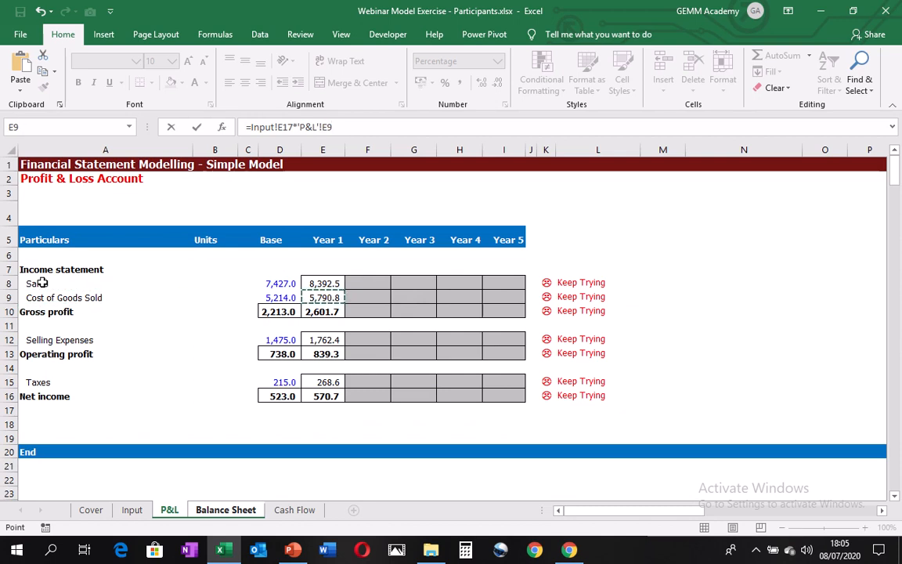
pyautogui.hotkey('ctrl', 'Return')
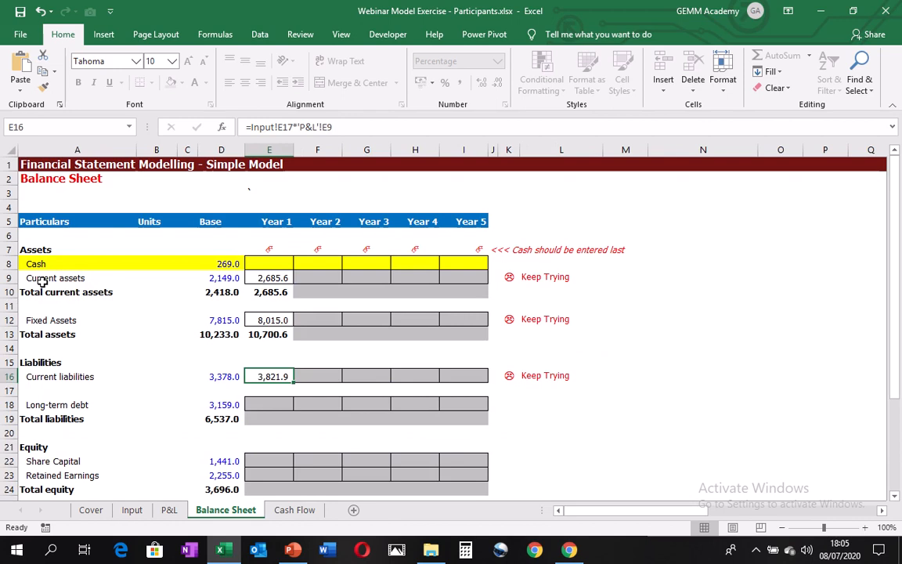
# Link Year 1 Long-term debt in Balance Sheet cell E18 to the Year 1 yearly balance assumption with =Input!E18.
pyautogui.press('Down')
pyautogui.press('Down')
pyautogui.press('Up')
pyautogui.press('Up')
pyautogui.press('Down')
pyautogui.press('Down')
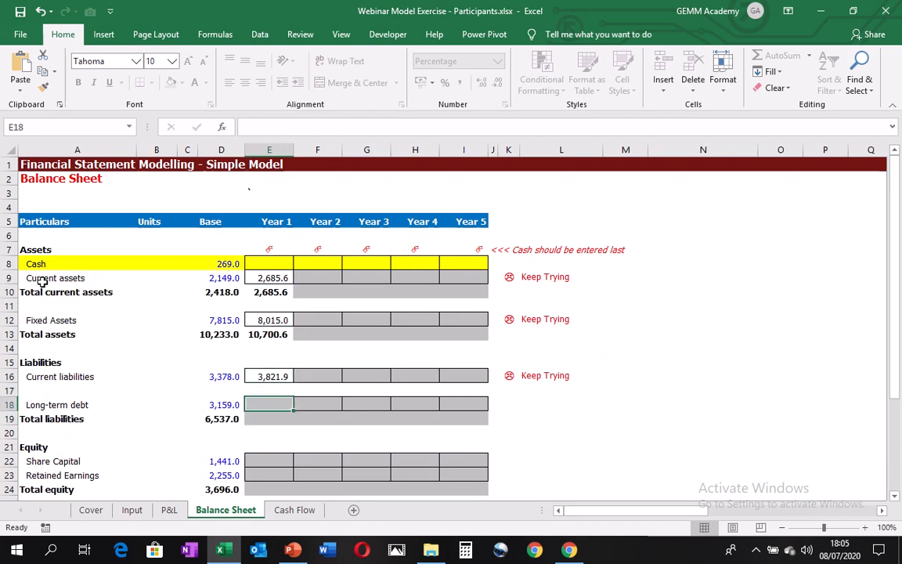
pyautogui.write('=')
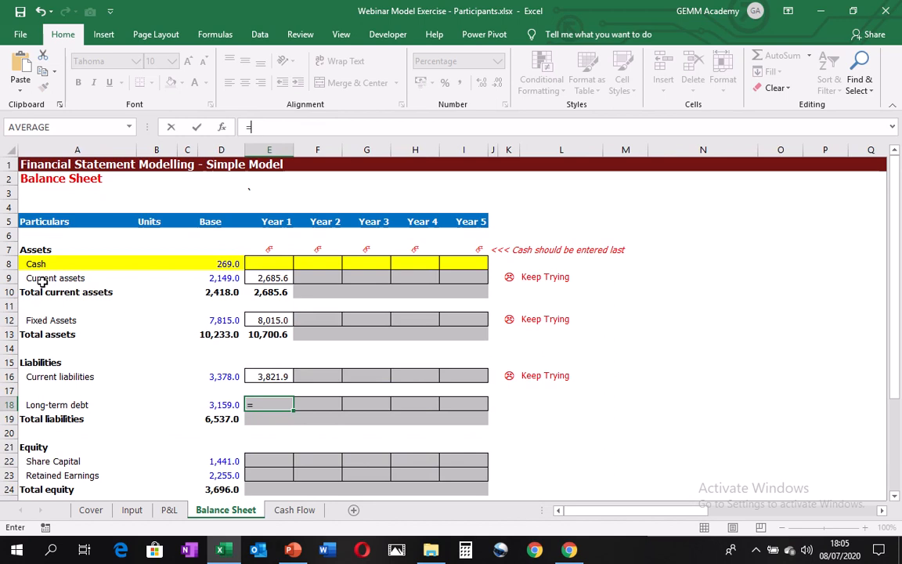
pyautogui.hotkey('ctrl', 'pageup')
pyautogui.hotkey('ctrl', 'pageup')
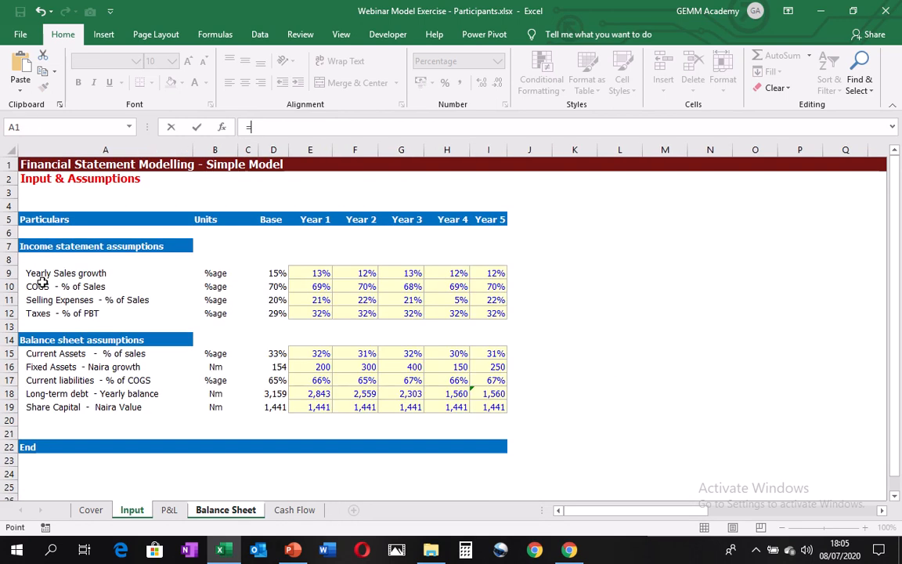
pyautogui.press('Down')
pyautogui.press('Down')
pyautogui.press('Down')
pyautogui.press('Down')
pyautogui.press('Down')
pyautogui.press('Down')
pyautogui.press('Down')
pyautogui.press('Down')
pyautogui.press('Down')
pyautogui.press('Down')
pyautogui.press('Down')
pyautogui.press('Down')
pyautogui.press('Down')
pyautogui.press('Down')
pyautogui.press('Down')
pyautogui.press('Down')
pyautogui.press('Down')
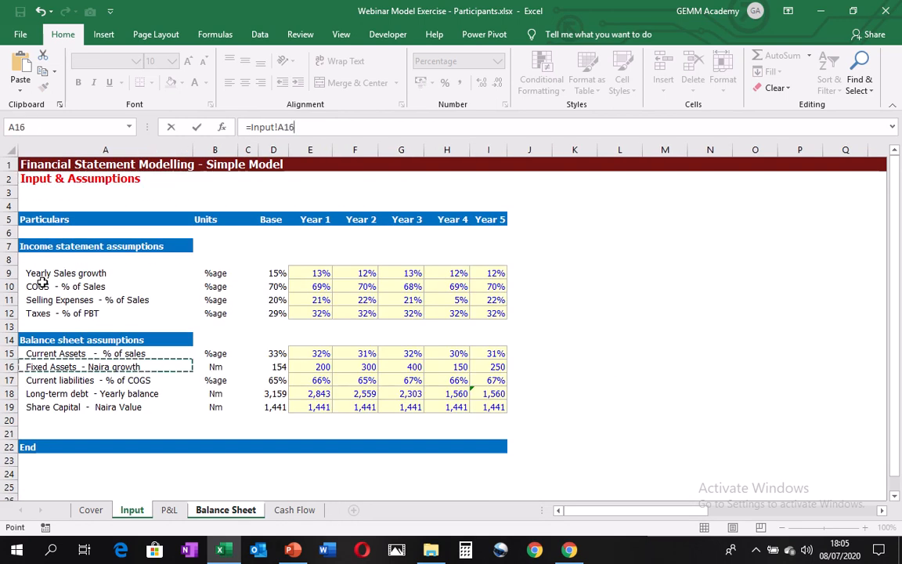
pyautogui.press('Right')
pyautogui.press('Right')
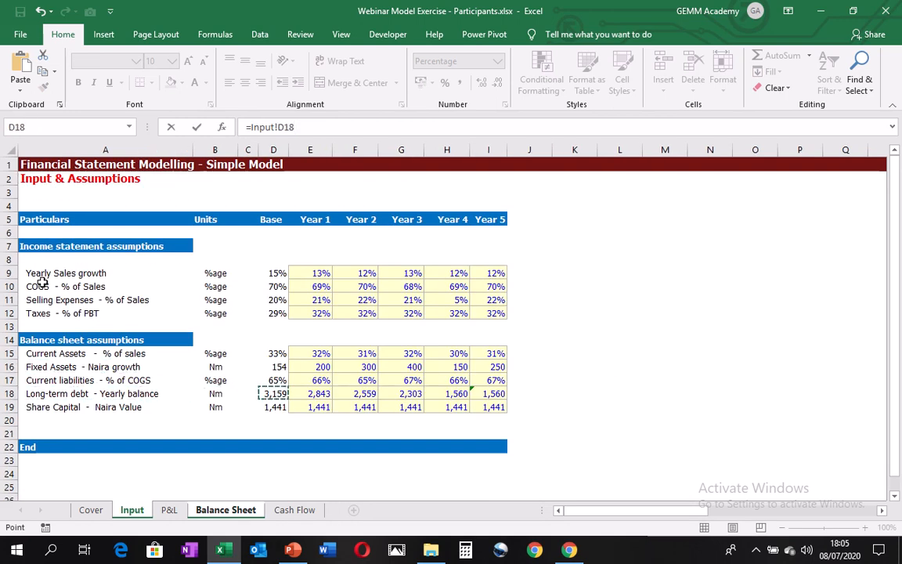
pyautogui.press('Left')
pyautogui.press('Left')
pyautogui.press('Right')
pyautogui.press('Right')
pyautogui.press('Right')
pyautogui.press('Right')
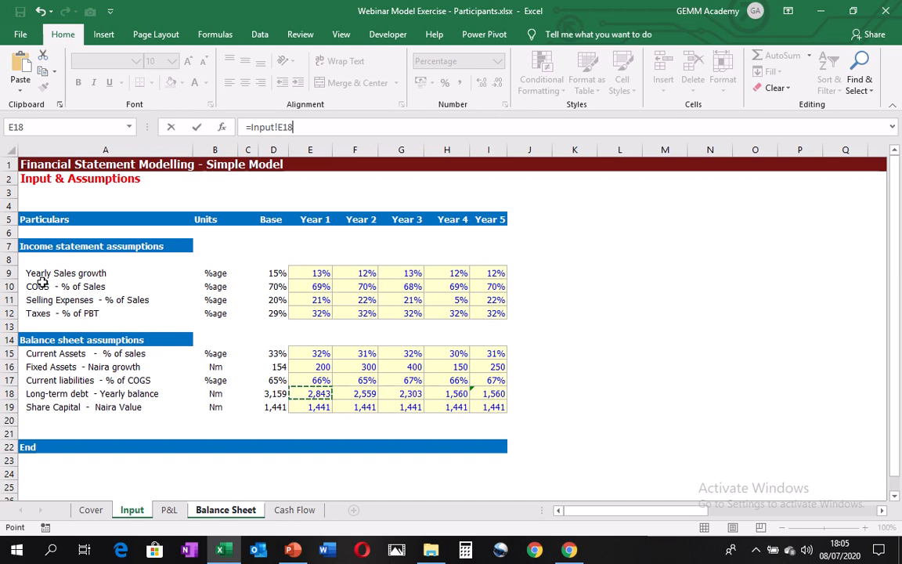
pyautogui.press('Return')
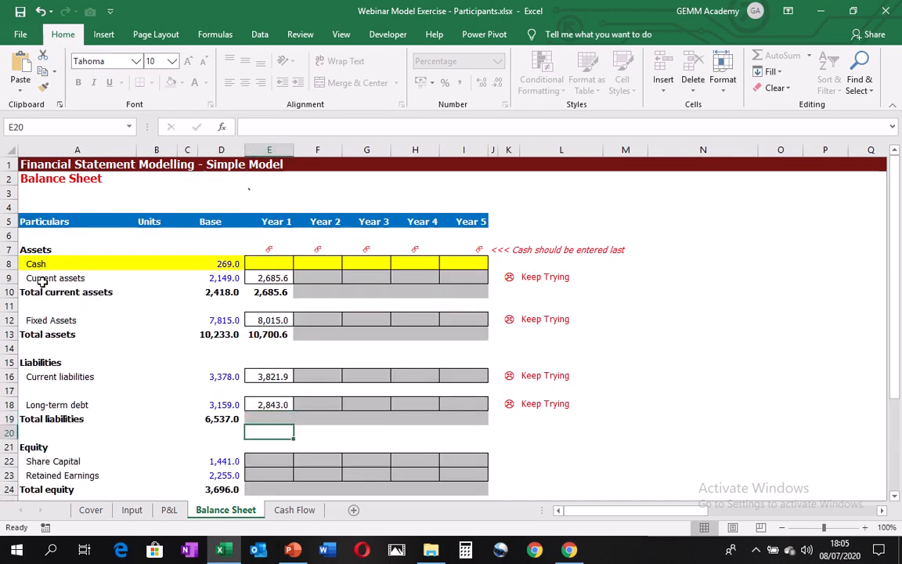
# Copy the Base column's Total liabilities formula across into Year 1, cell E19.
pyautogui.press('Up')
pyautogui.press('Up')
pyautogui.press('Up')
pyautogui.press('Down')
pyautogui.press('Down')
pyautogui.press('Left')
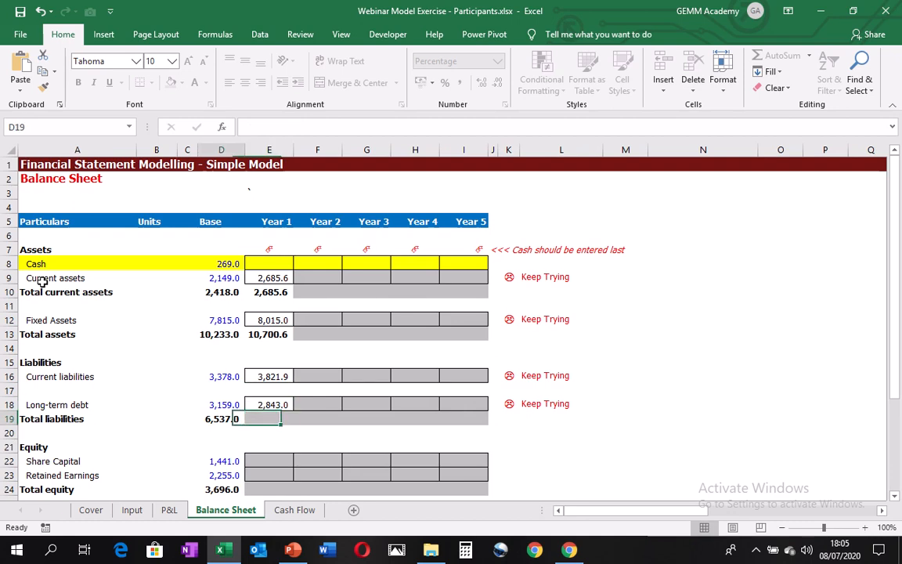
pyautogui.hotkey('shift', 'Right')
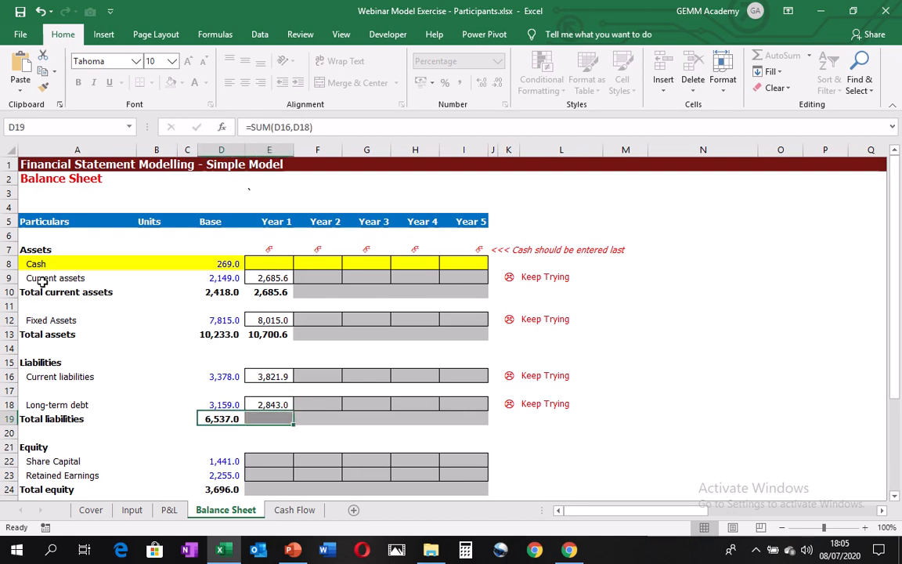
pyautogui.hotkey('ctrl', 'r')
# Link Year 1 Share Capital in Balance Sheet cell E22 to the Year 1 share capital assumption with =Input!E19.
pyautogui.press('Down')
pyautogui.press('Down')
pyautogui.press('Down')
pyautogui.press('Down')
pyautogui.press('Down')
pyautogui.press('Down')
pyautogui.press('Down')
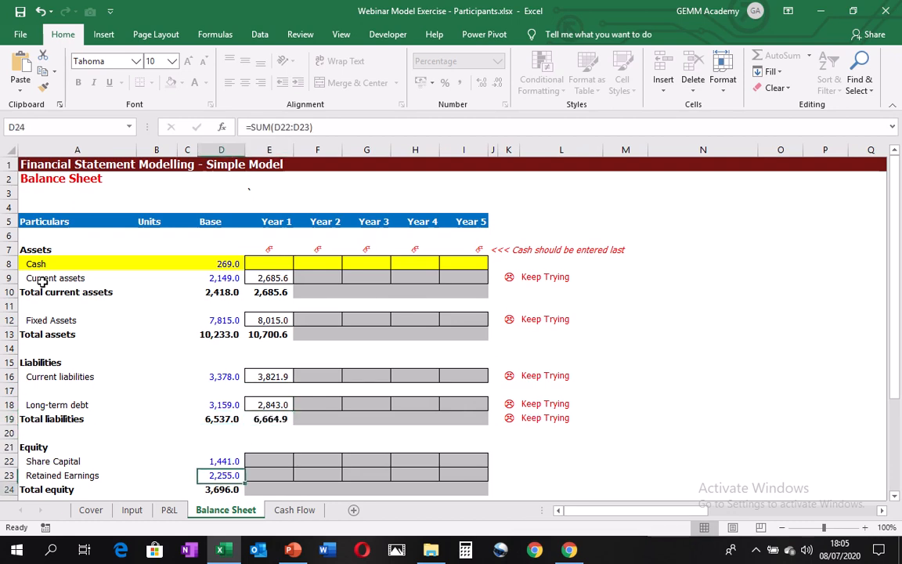
pyautogui.press('Down')
pyautogui.press('Down')
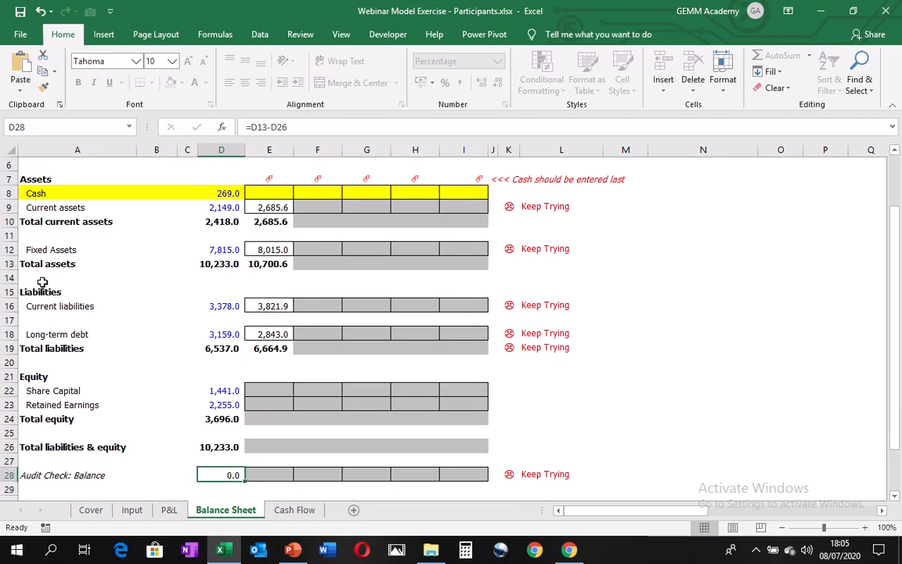
pyautogui.press('Up')
pyautogui.press('Up')
pyautogui.press('Up')
pyautogui.press('Up')
pyautogui.press('Up')
pyautogui.press('Up')
pyautogui.press('Up')
pyautogui.press('Down')
pyautogui.press('Right')
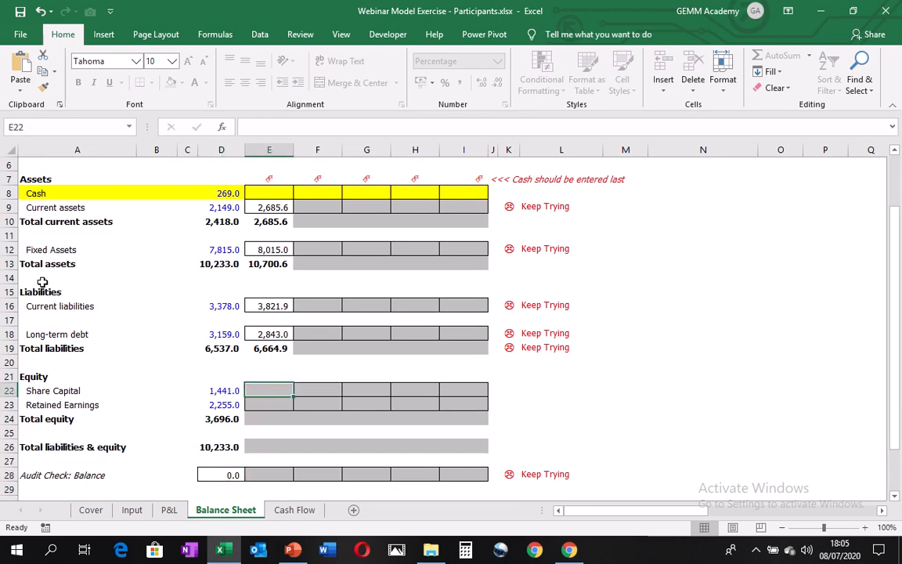
pyautogui.write('=')
pyautogui.hotkey('ctrl', 'pageup')
pyautogui.hotkey('ctrl', 'pageup')
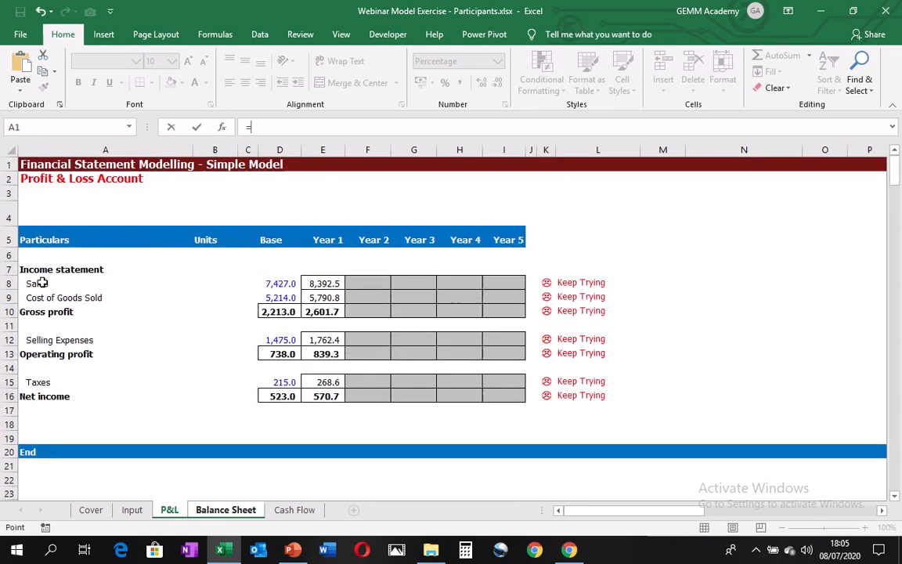
pyautogui.press('Down')
pyautogui.press('Down')
pyautogui.press('Down')
pyautogui.press('Down')
pyautogui.press('Down')
pyautogui.press('Down')
pyautogui.press('Down')
pyautogui.press('Down')
pyautogui.press('Down')
pyautogui.press('Down')
pyautogui.press('Down')
pyautogui.press('Down')
pyautogui.press('Down')
pyautogui.press('Down')
pyautogui.press('Down')
pyautogui.press('Down')
pyautogui.press('Down')
pyautogui.press('Down')
pyautogui.press('Down')
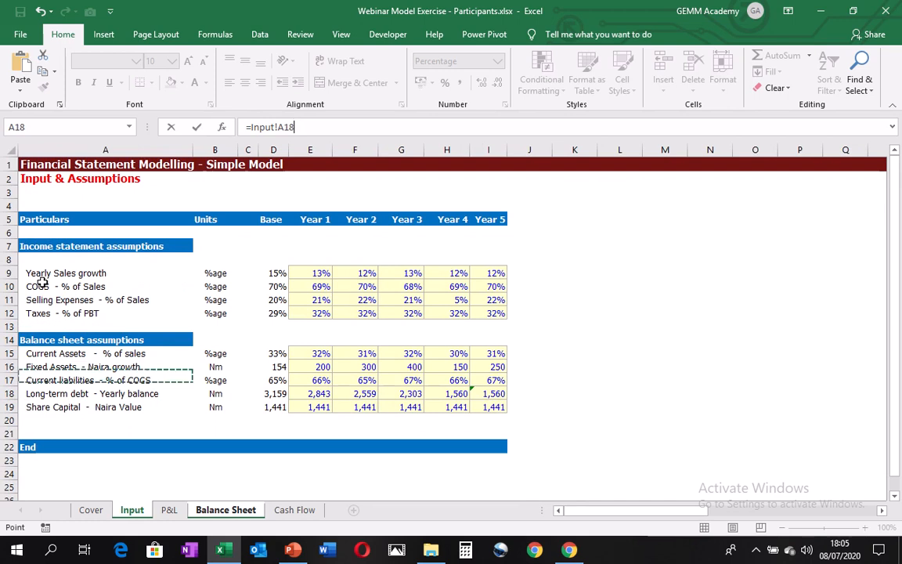
pyautogui.press('Up')
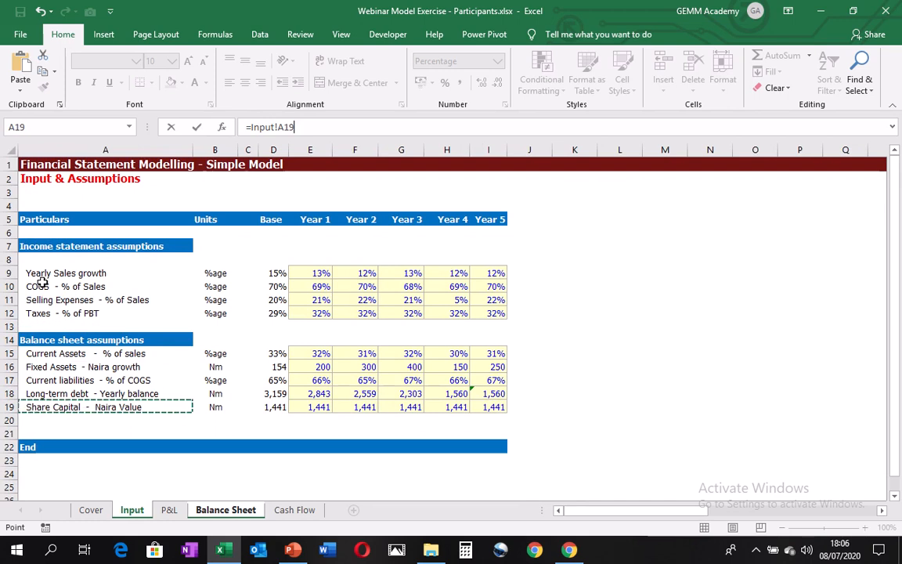
pyautogui.press('Right')
pyautogui.press('Right')
pyautogui.press('Right')
pyautogui.press('Right')
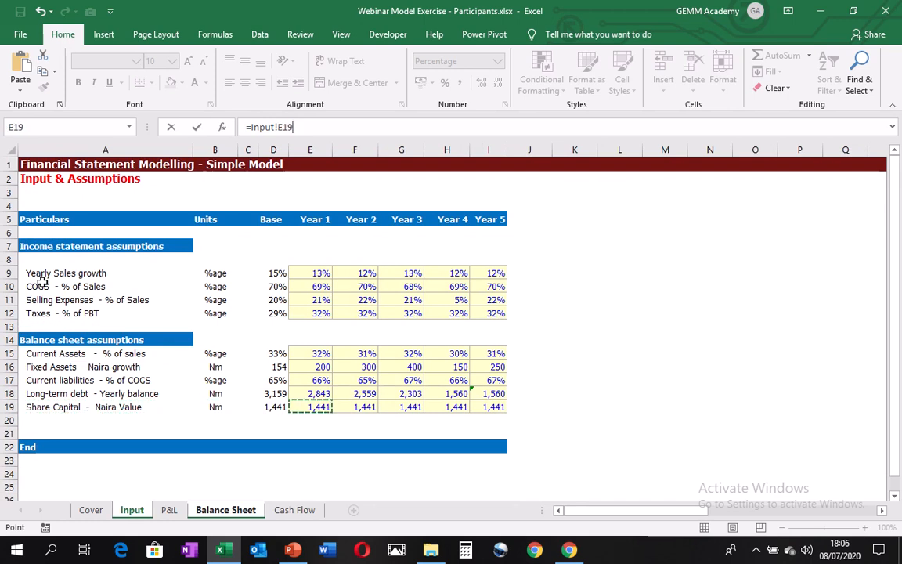
pyautogui.press('Return')
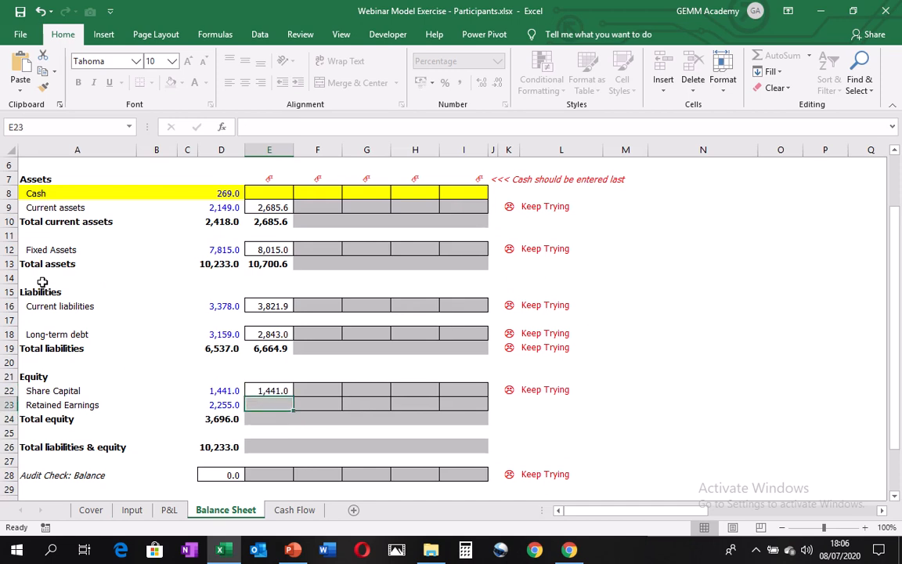
# Calculate Year 1 Retained Earnings in cell E23 as Base retained earnings plus Year 1 net income, =D23+'P&L'!E16.
pyautogui.write('=')
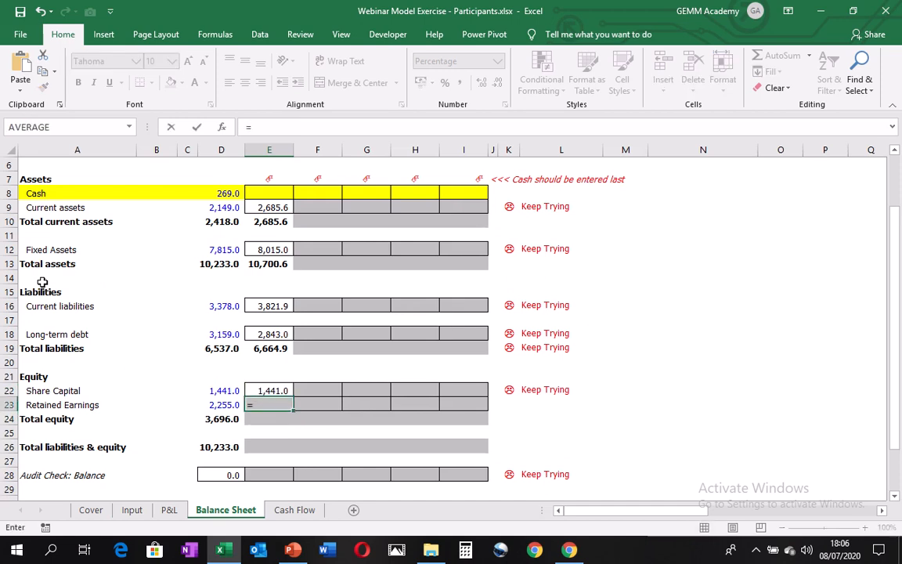
pyautogui.press('Left')
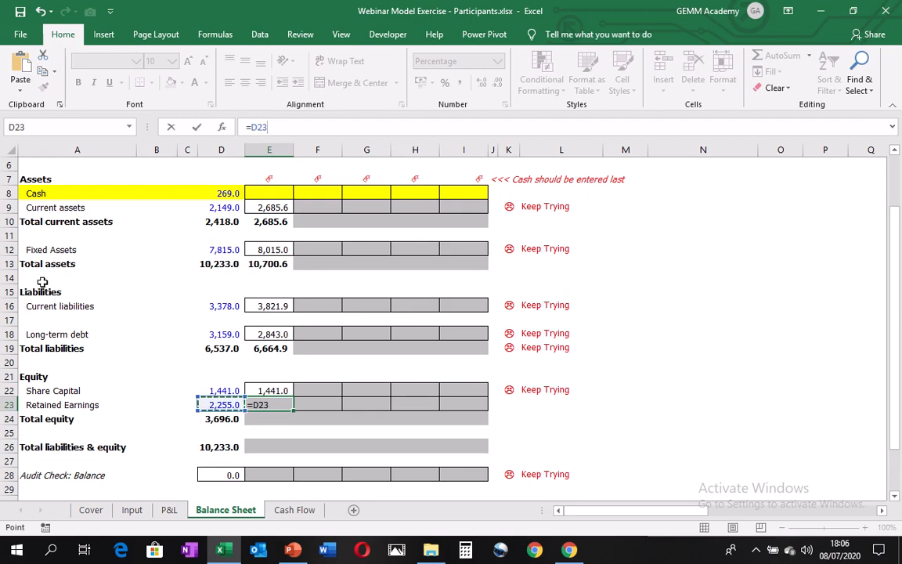
pyautogui.write('+')
pyautogui.hotkey('ctrl', 'pageup')
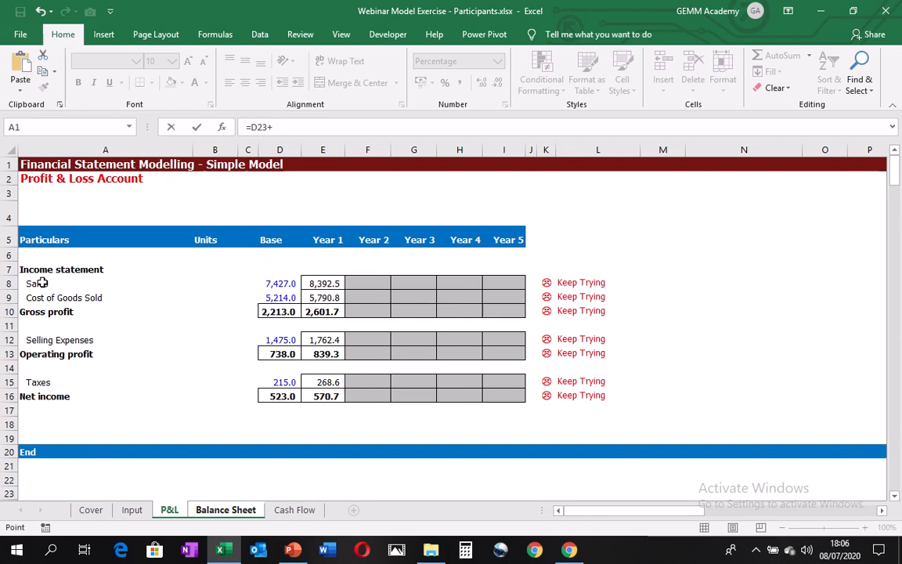
pyautogui.press('Down')
pyautogui.press('Down')
pyautogui.press('Down')
pyautogui.press('Down')
pyautogui.press('Down')
pyautogui.press('Down')
pyautogui.press('Down')
pyautogui.press('Down')
pyautogui.press('Down')
pyautogui.press('Down')
pyautogui.press('Down')
pyautogui.press('Down')
pyautogui.press('Down')
pyautogui.press('Down')
pyautogui.press('Down')
pyautogui.press('Down')
pyautogui.press('Up')
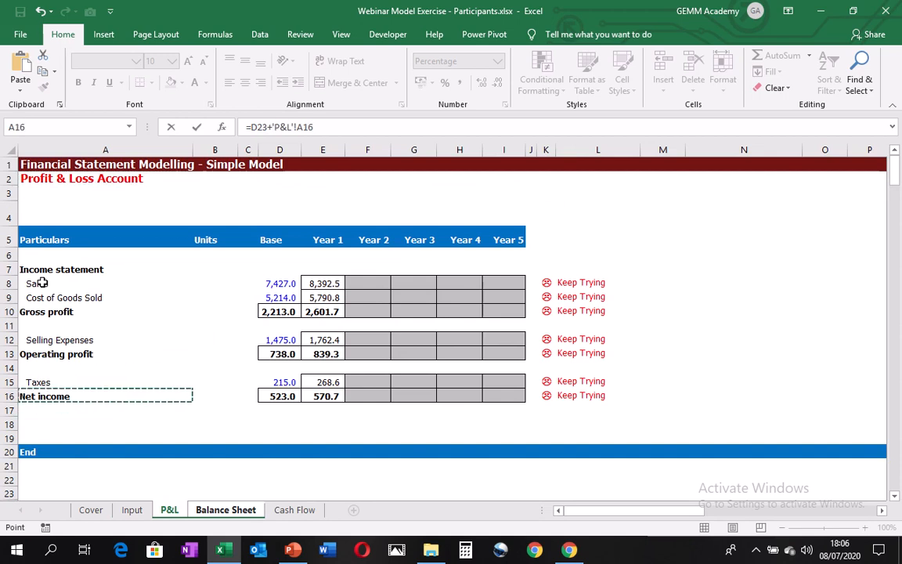
pyautogui.press('Right')
pyautogui.press('Right')
pyautogui.press('Right')
pyautogui.press('Right')
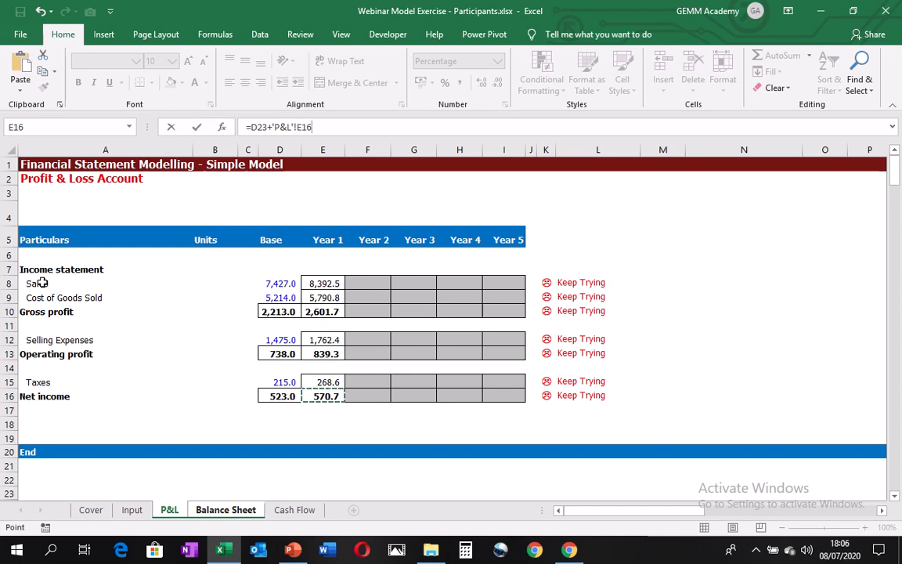
pyautogui.press('Return')
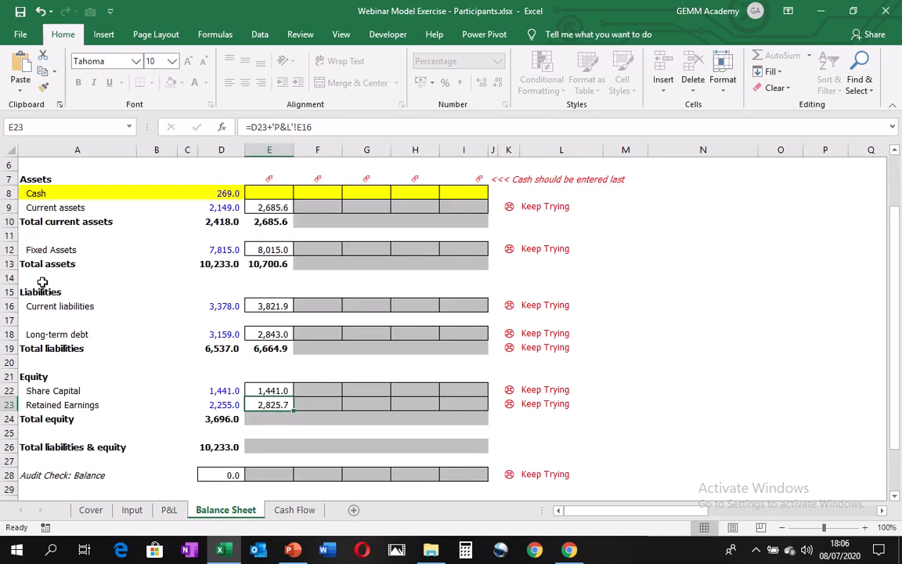
# Copy the Base column's Total equity formula across into Year 1, cell E24.
pyautogui.press('Down')
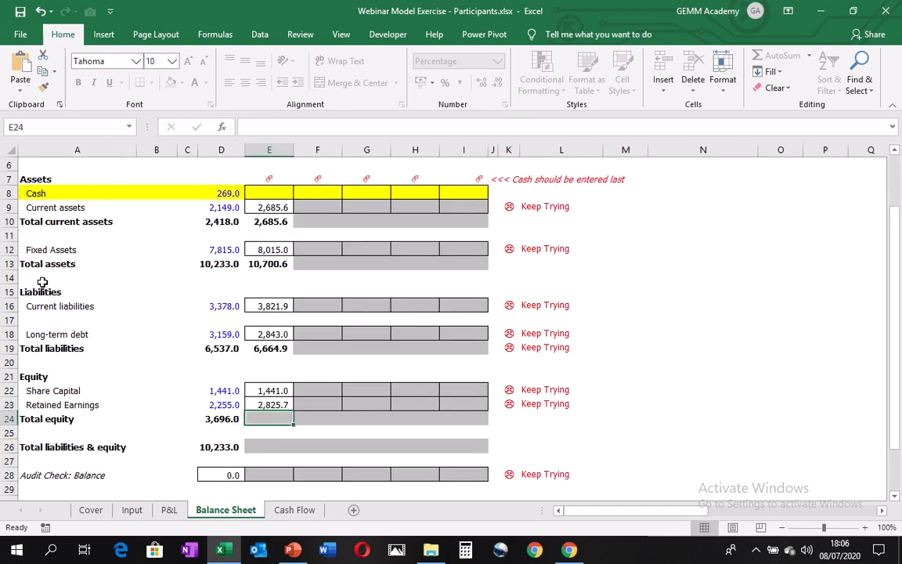
pyautogui.press('Left')
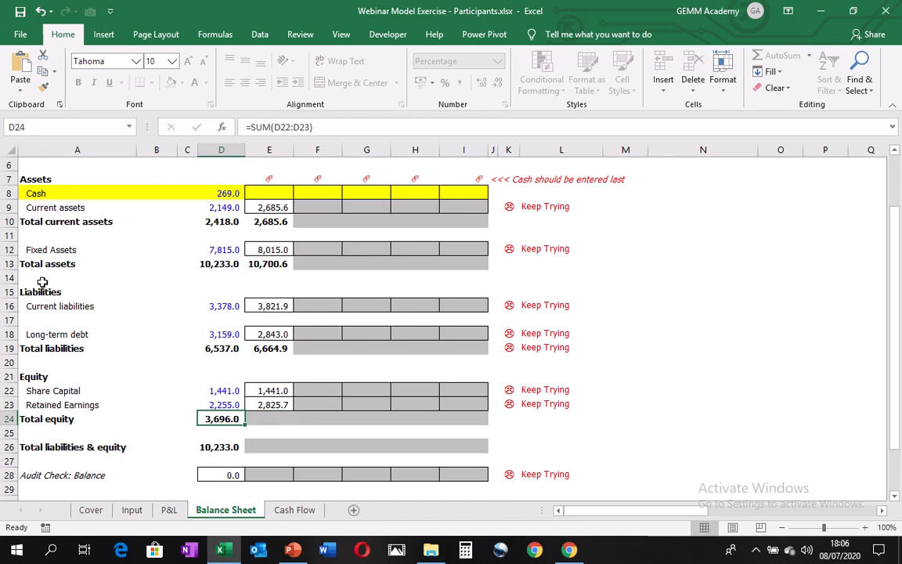
pyautogui.hotkey('shift', 'Right')
pyautogui.hotkey('ctrl', 'r')
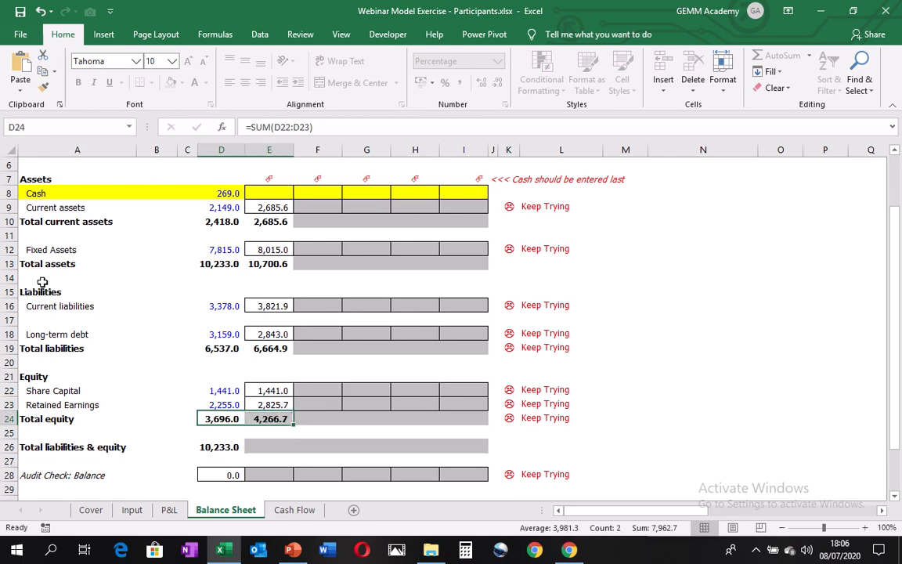
# Copy the Base column's Total liabilities & equity formula across into Year 1, cell E26.
pyautogui.press('Down')
pyautogui.press('Down')
pyautogui.press('Down')
pyautogui.press('Up')
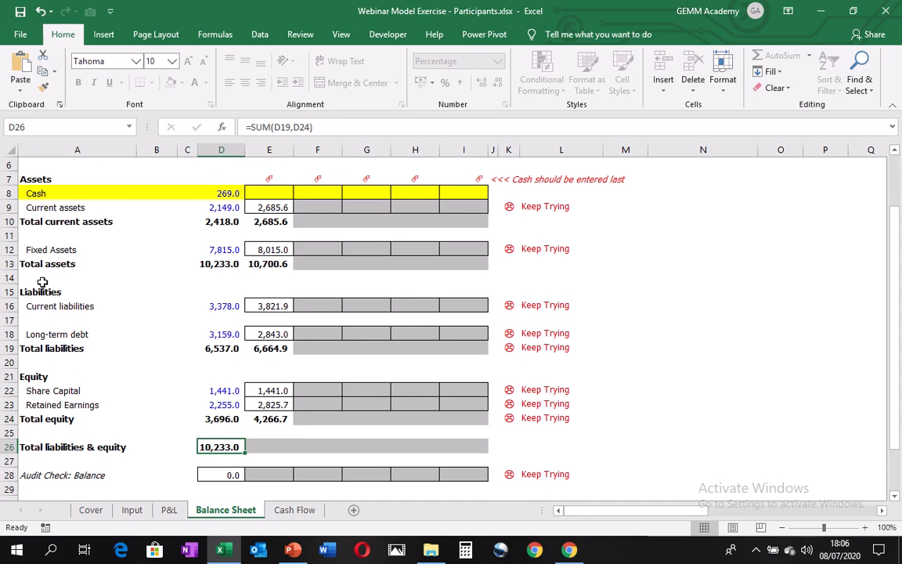
pyautogui.hotkey('shift', 'Right')
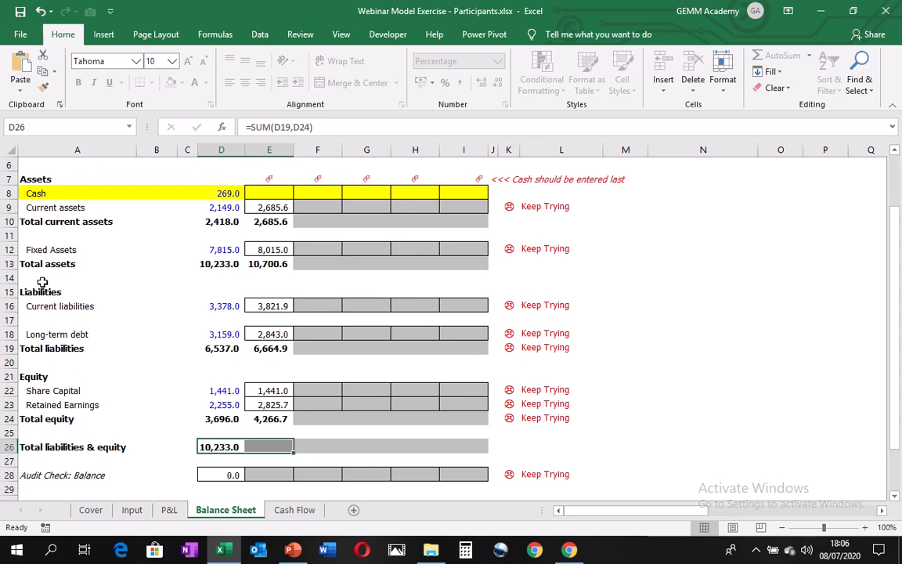
pyautogui.hotkey('ctrl', 'r')
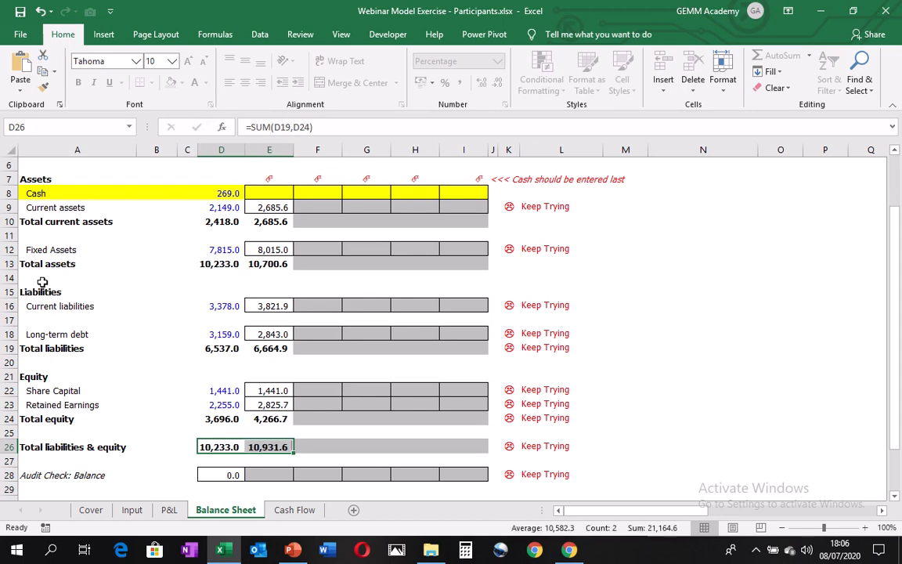
# Copy the Base column's Audit Check: Balance formula across into Year 1, cell E28.
pyautogui.press('Down')
pyautogui.press('Down')
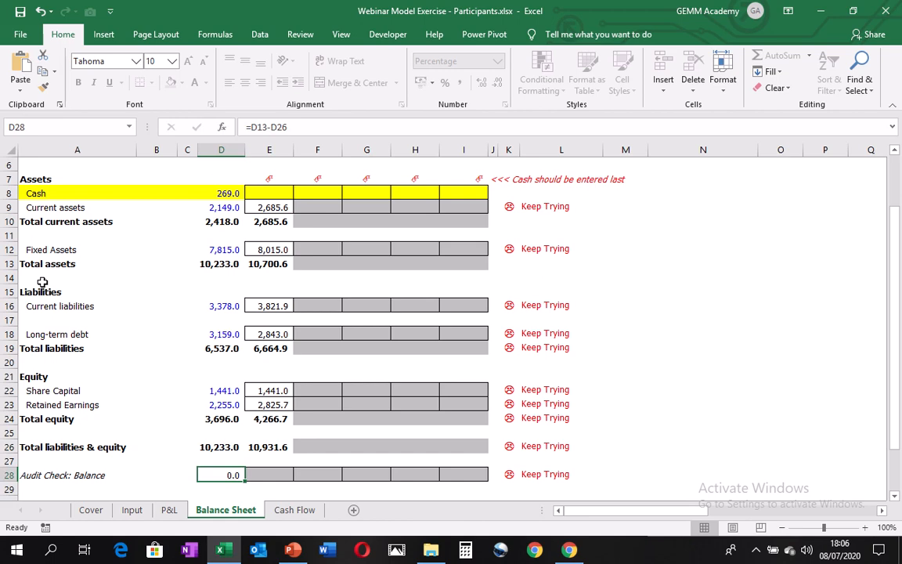
pyautogui.hotkey('shift', 'Right')
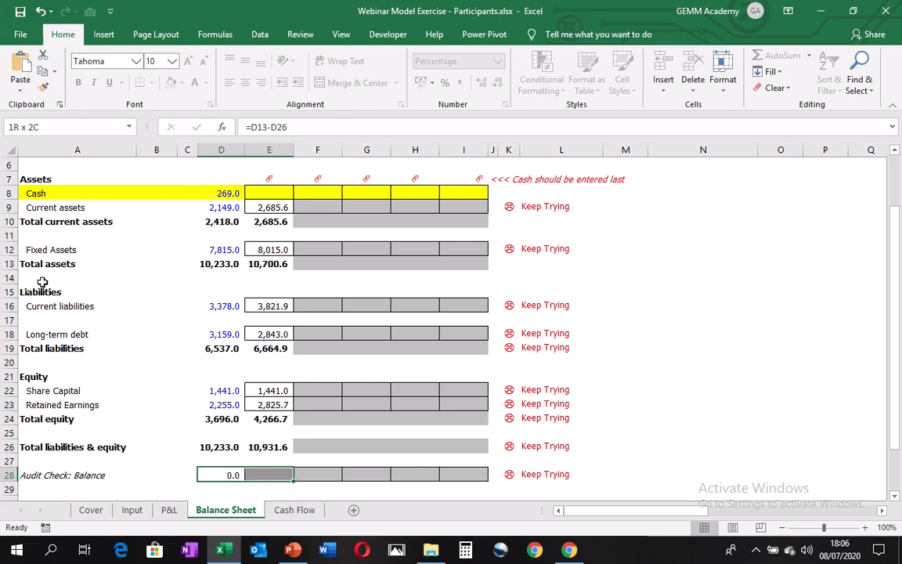
pyautogui.hotkey('ctrl', 'r')
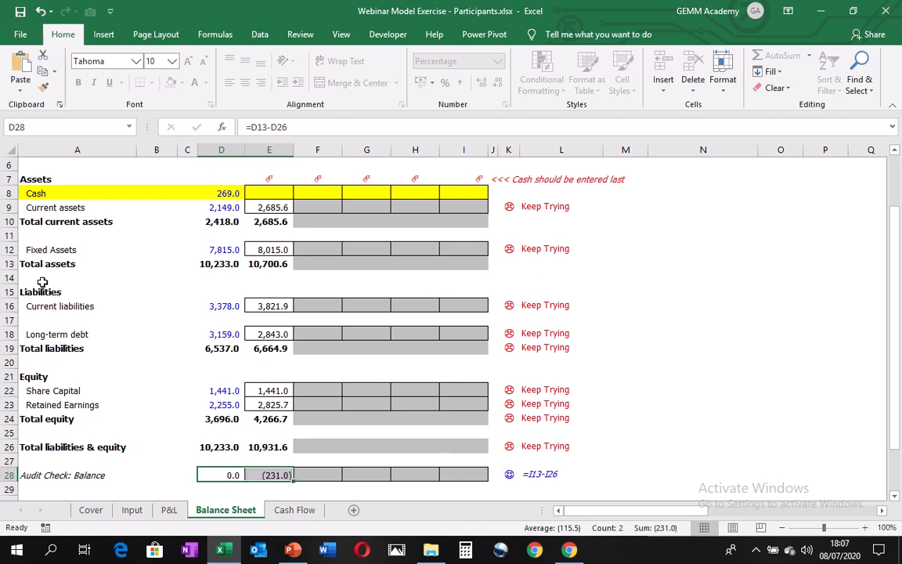
pyautogui.press('Down')
pyautogui.press('Up')
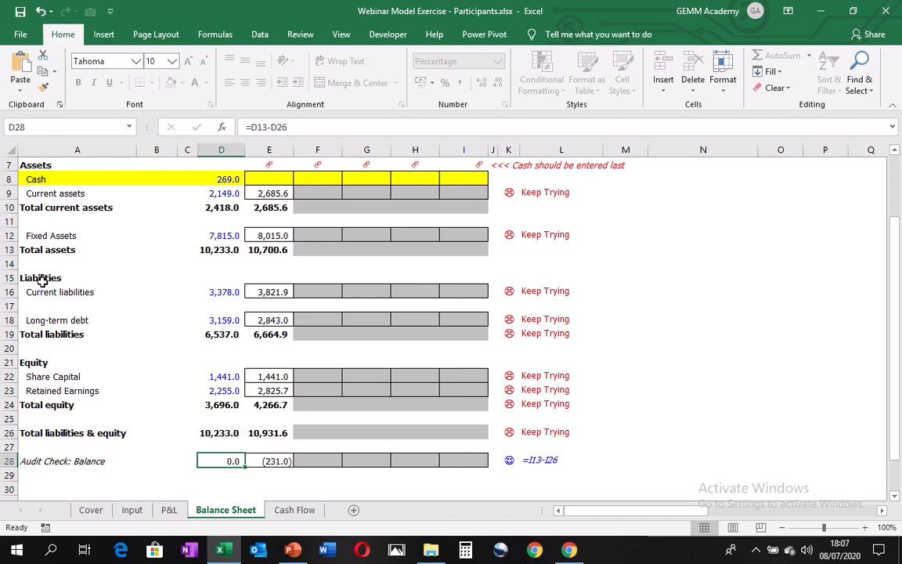
# Examine the Year 1 audit check against total assets, total liabilities & equity and the empty Cash row on the Balance Sheet.
pyautogui.press('Right')
pyautogui.press('Right')
pyautogui.press('Left')
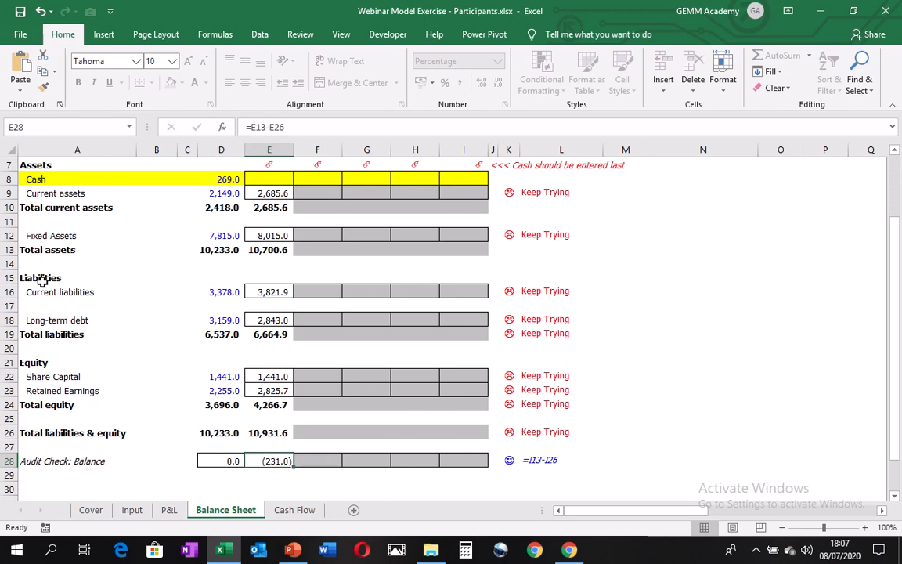
pyautogui.press('Up')
pyautogui.press('Up')
pyautogui.press('Down')
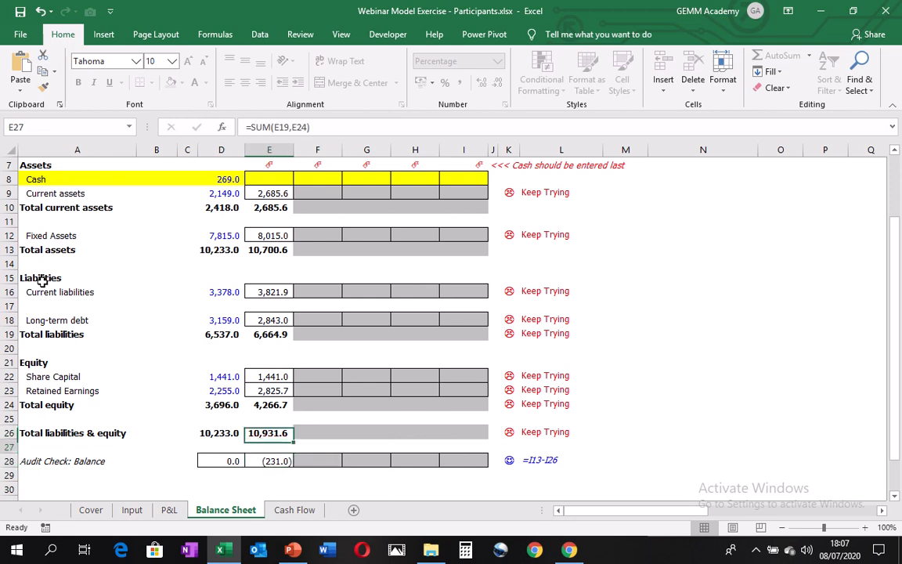
pyautogui.press('Down')
pyautogui.press('Down')
pyautogui.press('Up')
pyautogui.press('Up')
pyautogui.press('Up')
pyautogui.press('Up')
pyautogui.press('Up')
pyautogui.press('Up')
pyautogui.press('Up')
pyautogui.press('Up')
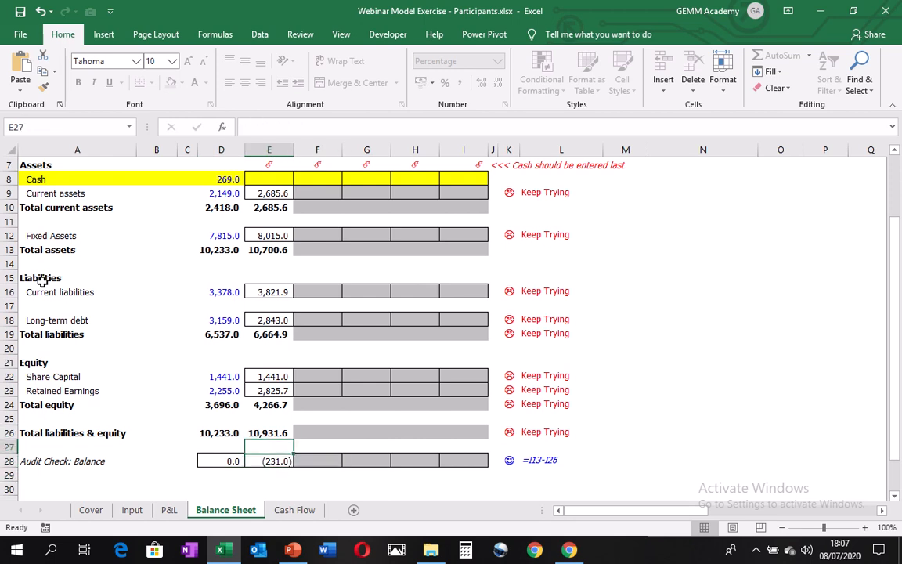
pyautogui.press('Up')
pyautogui.press('Up')
pyautogui.press('Up')
pyautogui.press('Up')
pyautogui.press('Up')
pyautogui.press('Up')
pyautogui.press('Up')
pyautogui.press('Up')
pyautogui.press('Up')
pyautogui.press('Up')
pyautogui.press('Up')
pyautogui.press('Up')
pyautogui.press('Up')
pyautogui.press('Up')
pyautogui.press('Up')
pyautogui.press('Up')
pyautogui.press('Up')
pyautogui.press('Up')
pyautogui.press('Up')
pyautogui.press('Up')
pyautogui.press('Down')
pyautogui.press('Down')
pyautogui.press('Down')
pyautogui.press('Down')
pyautogui.press('Down')
pyautogui.press('Down')
pyautogui.press('Down')
pyautogui.press('Down')
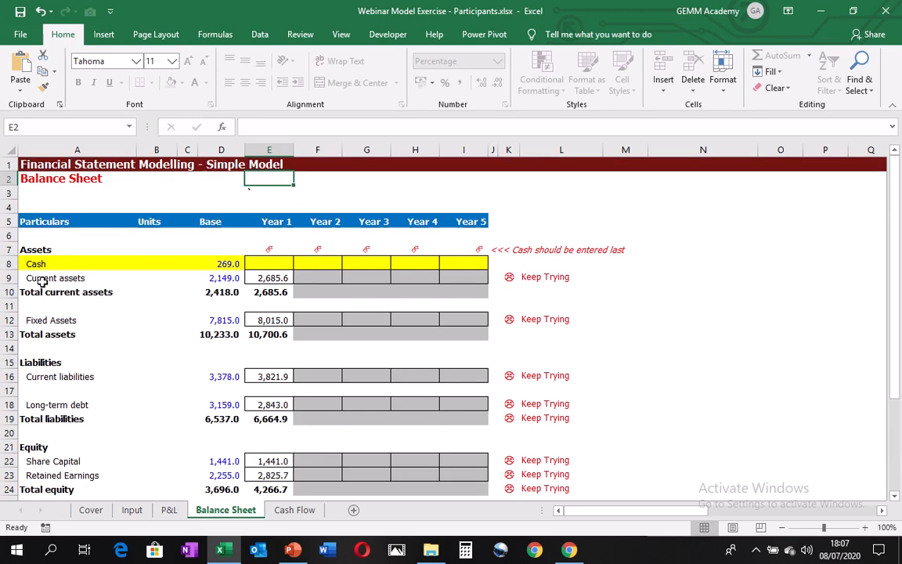
pyautogui.press('Up')
pyautogui.press('Down')
pyautogui.press('Up')
pyautogui.press('Up')
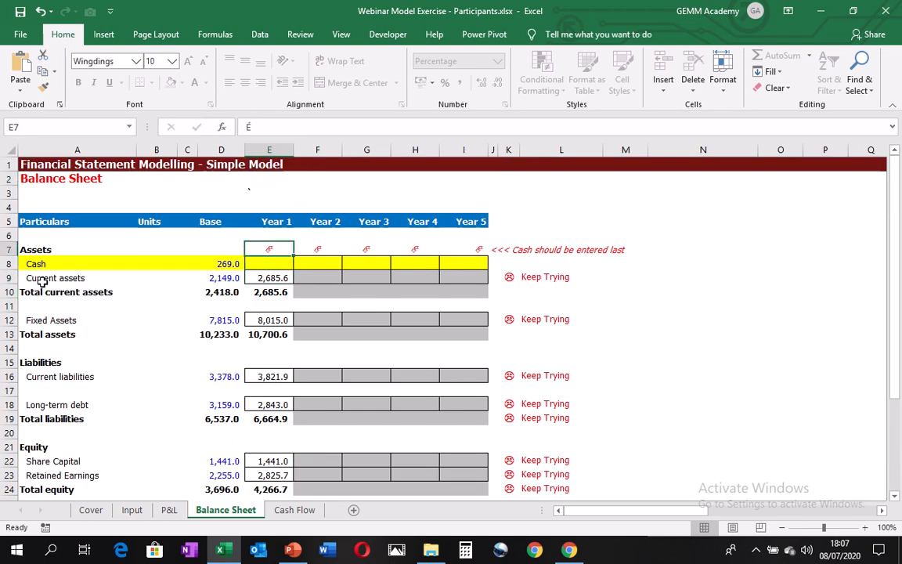
pyautogui.press('Down')
pyautogui.press('Down')
pyautogui.press('Down')
pyautogui.press('Down')
pyautogui.press('Down')
pyautogui.press('Down')
pyautogui.press('Down')
pyautogui.press('Down')
pyautogui.press('Down')
pyautogui.press('Down')
pyautogui.press('Down')
pyautogui.press('Down')
pyautogui.press('Down')
pyautogui.press('Down')
pyautogui.press('Down')
pyautogui.press('Down')
pyautogui.press('Down')
pyautogui.press('Down')
pyautogui.press('Down')
pyautogui.press('Down')
pyautogui.press('Down')
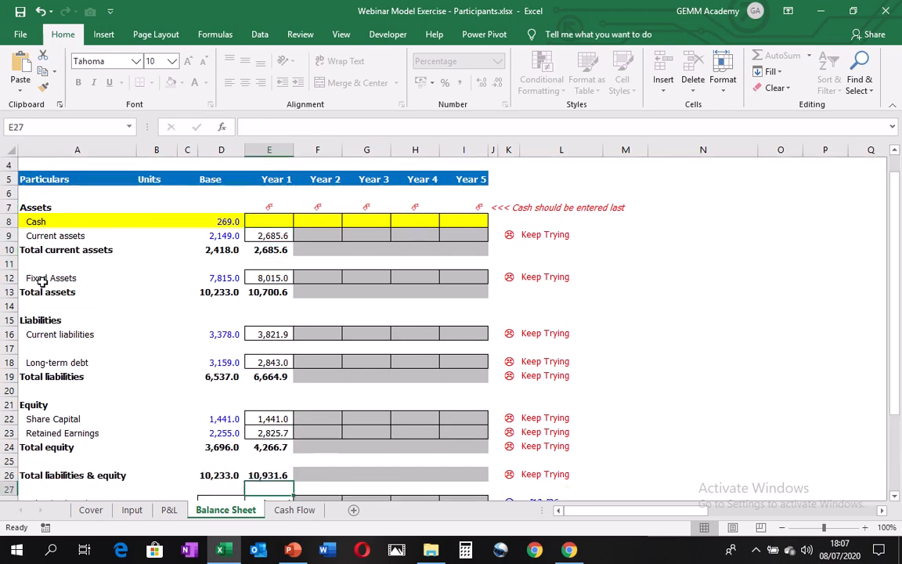
pyautogui.press('Up')
pyautogui.press('Up')
pyautogui.press('Up')
pyautogui.press('Up')
pyautogui.press('Up')
pyautogui.press('Up')
pyautogui.press('Up')
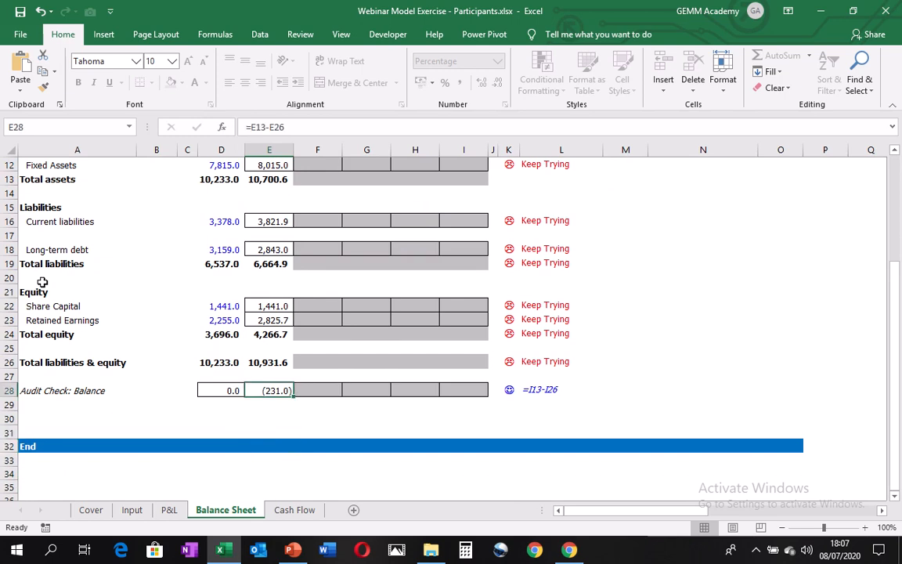
pyautogui.press('Up')
pyautogui.press('Up')
pyautogui.press('Up')
pyautogui.press('Up')
pyautogui.press('Up')
pyautogui.press('Up')
pyautogui.press('Up')
pyautogui.press('Up')
pyautogui.press('Up')
pyautogui.press('Up')
pyautogui.press('Up')
pyautogui.press('Up')
pyautogui.press('Up')
pyautogui.press('Up')
pyautogui.press('Up')
pyautogui.press('Up')
pyautogui.press('Up')
pyautogui.press('Up')
pyautogui.press('Up')
pyautogui.press('Up')
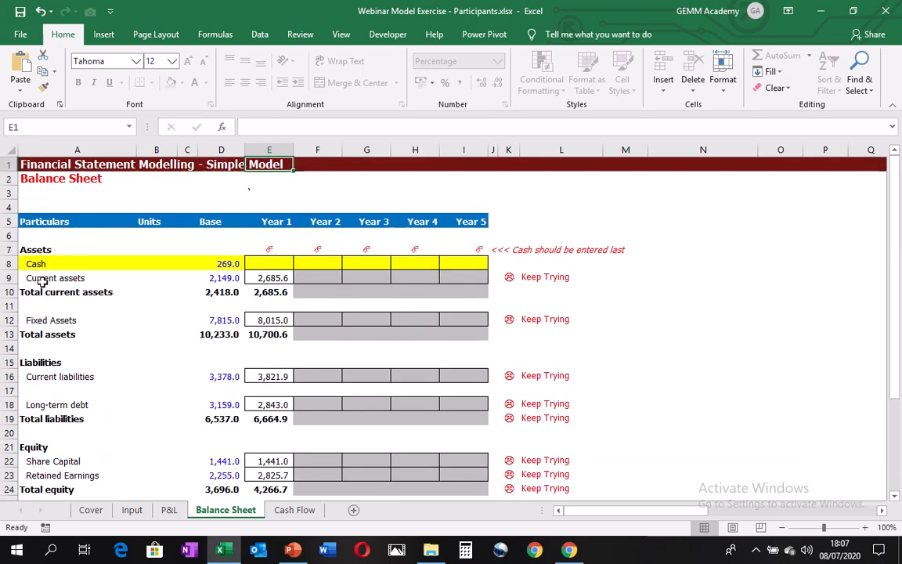
pyautogui.press('Down')
pyautogui.press('Down')
pyautogui.press('Down')
pyautogui.press('Down')
pyautogui.press('Down')
pyautogui.press('Down')
pyautogui.press('Down')
pyautogui.press('Down')
pyautogui.press('Down')
pyautogui.press('Down')
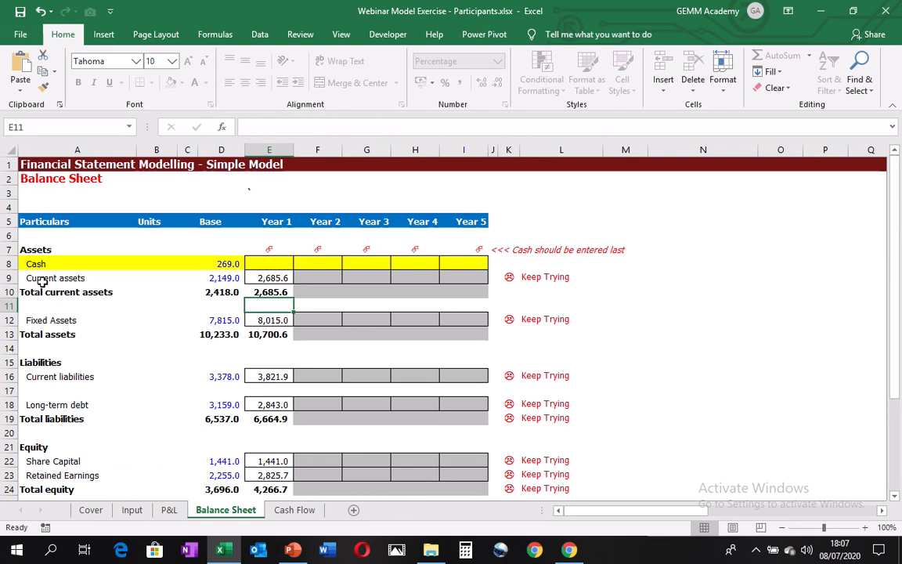
# Link Year 1 Net income in Cash Flow cell E8 to the Year 1 net income on the P&L sheet with ='P&L'!E16.
pyautogui.hotkey('ctrl', 'pagedown')
pyautogui.press('Up')
pyautogui.press('Up')
pyautogui.press('Up')
pyautogui.press('Up')
pyautogui.press('Up')
pyautogui.press('Up')
pyautogui.press('Up')
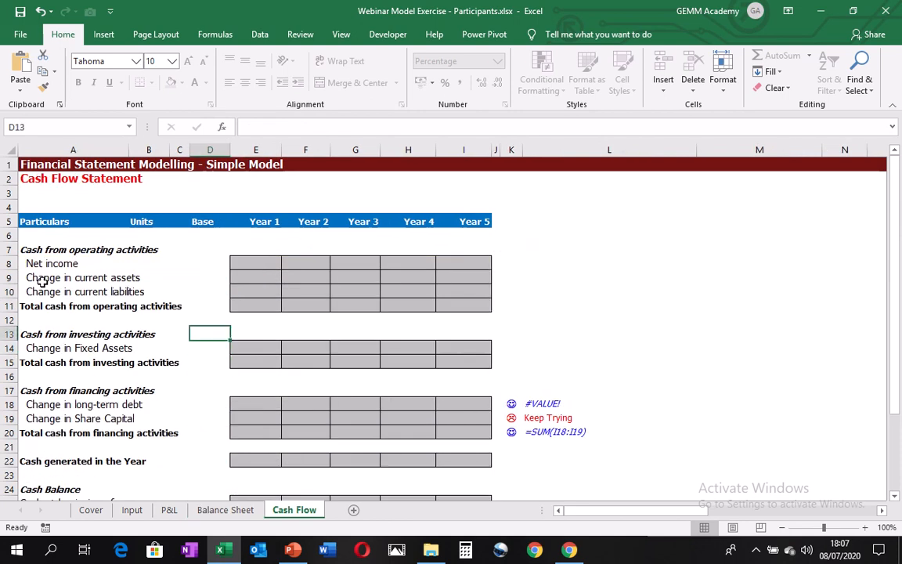
pyautogui.press('Right')
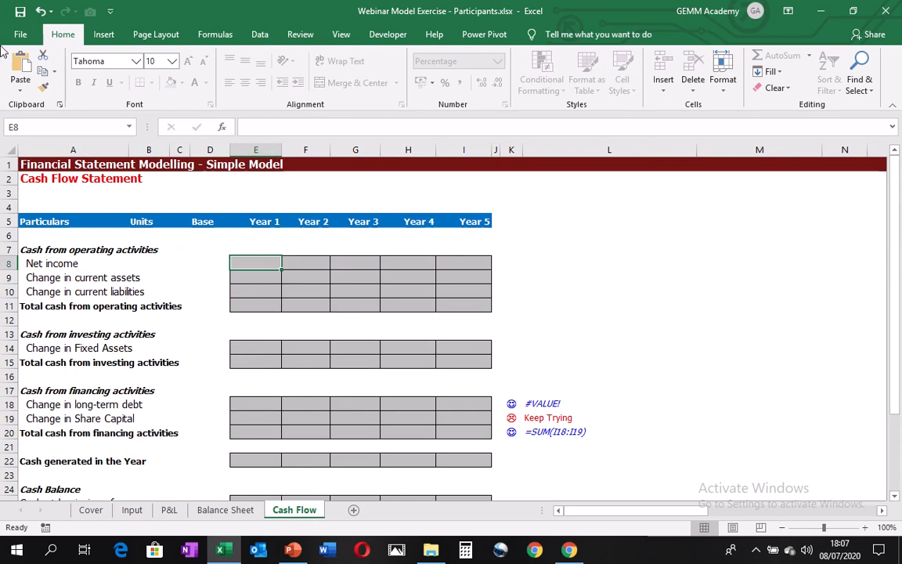
pyautogui.write('=')
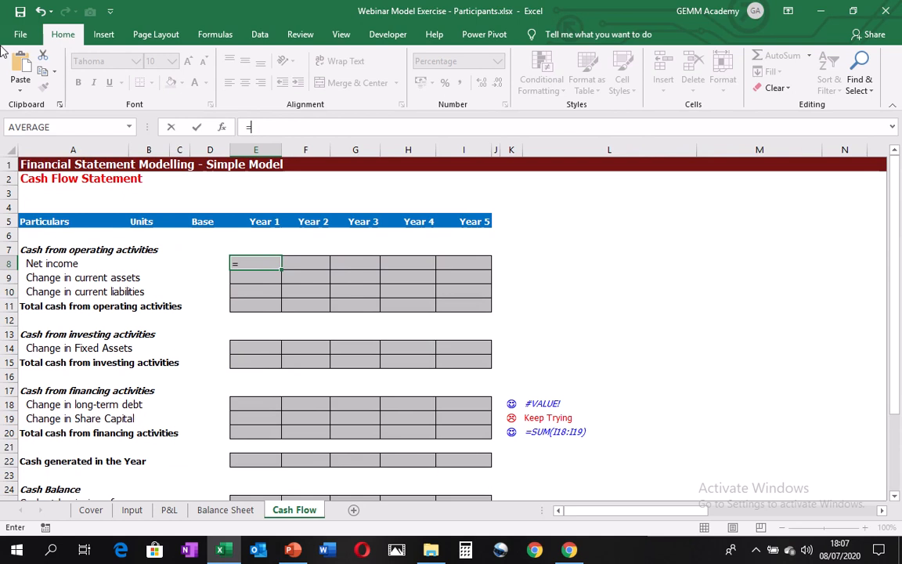
pyautogui.hotkey('ctrl', 'pageup')
pyautogui.hotkey('ctrl', 'pageup')
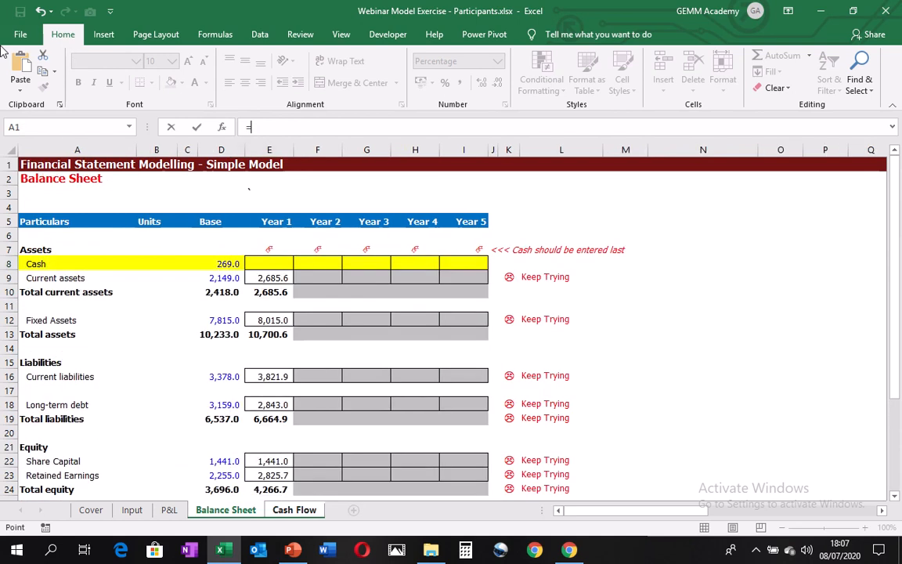
pyautogui.press('Down')
pyautogui.press('Down')
pyautogui.press('Down')
pyautogui.press('Down')
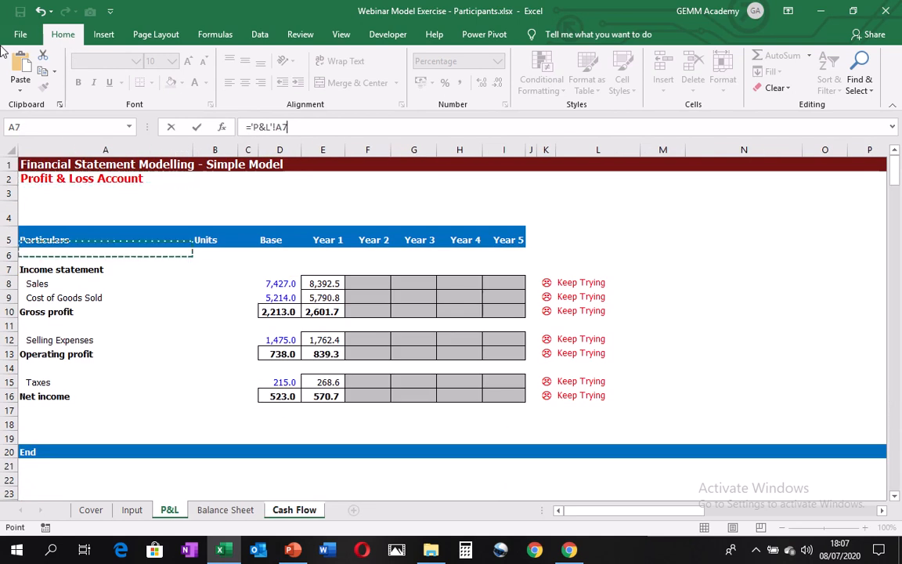
pyautogui.press('Down')
pyautogui.press('Down')
pyautogui.press('Down')
pyautogui.press('Down')
pyautogui.press('Down')
pyautogui.press('Down')
pyautogui.press('Down')
pyautogui.press('Down')
pyautogui.press('Down')
pyautogui.press('Down')
pyautogui.press('Right')
pyautogui.press('Right')
pyautogui.press('Right')
pyautogui.press('Right')
pyautogui.press('Down')
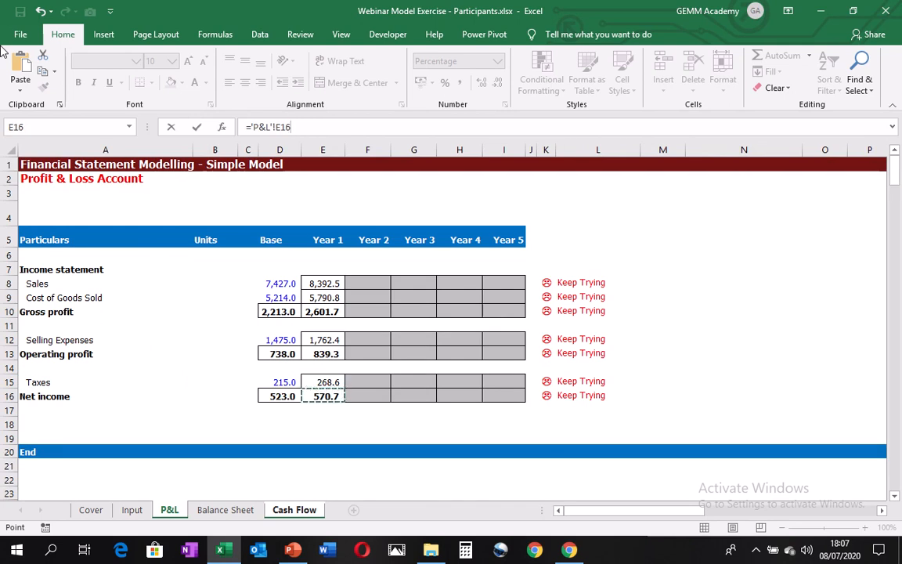
pyautogui.press('Return')
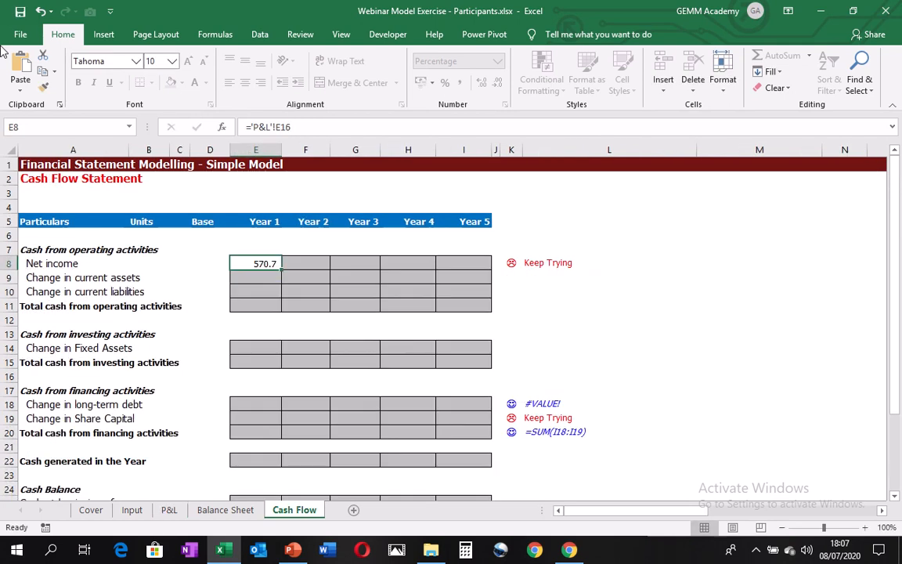
# Calculate Year 1 Change in current assets in Cash Flow cell E9 as Base minus Year 1 current assets, ='Balance Sheet'!D9-'Balance Sheet'!E9.
pyautogui.press('Down')
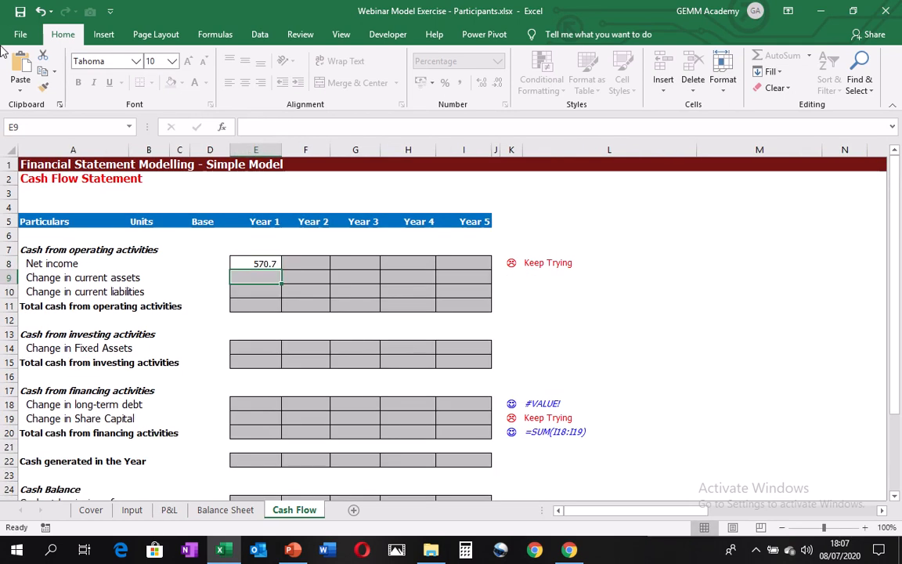
pyautogui.write('=')
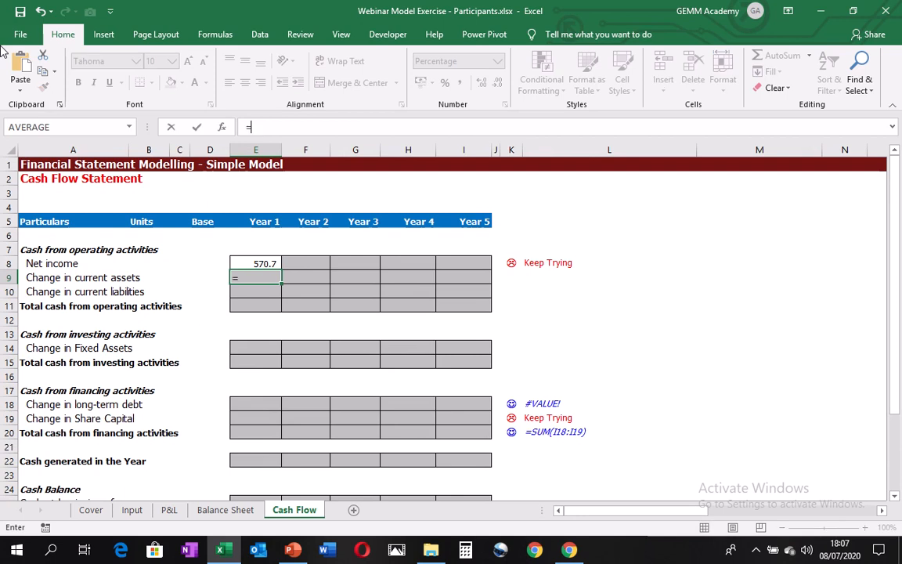
pyautogui.hotkey('ctrl', 'pageup')
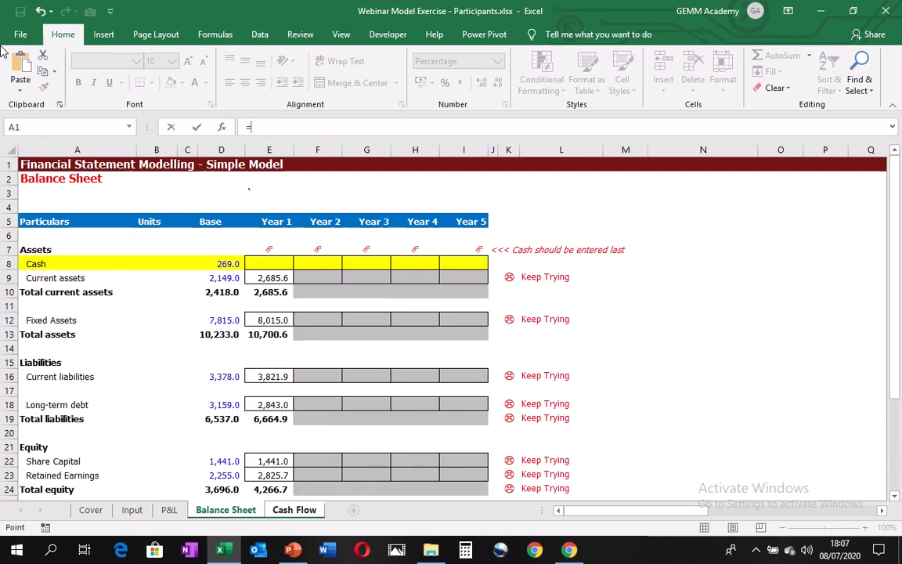
pyautogui.press('Down')
pyautogui.press('Down')
pyautogui.press('Down')
pyautogui.press('Down')
pyautogui.press('Down')
pyautogui.press('Down')
pyautogui.press('Down')
pyautogui.press('Down')
pyautogui.press('Down')
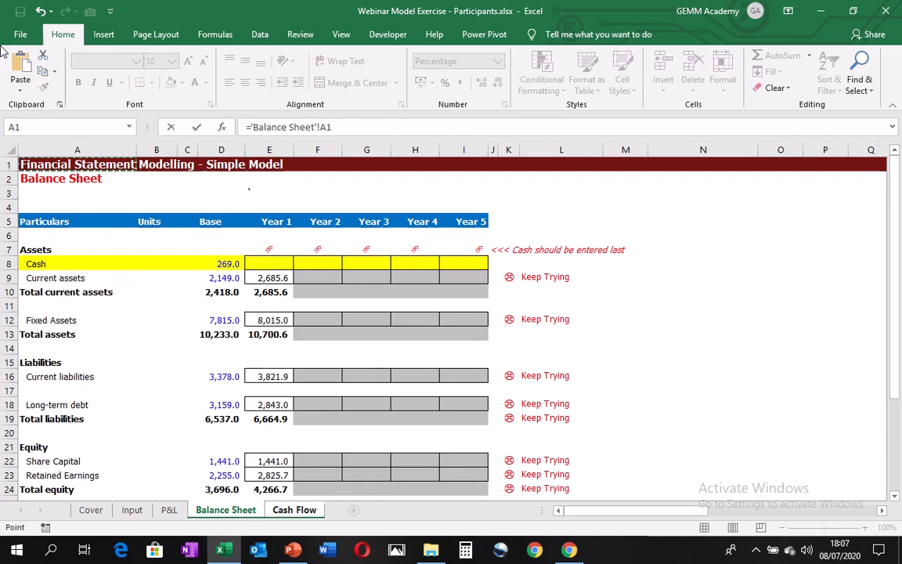
pyautogui.press('Up')
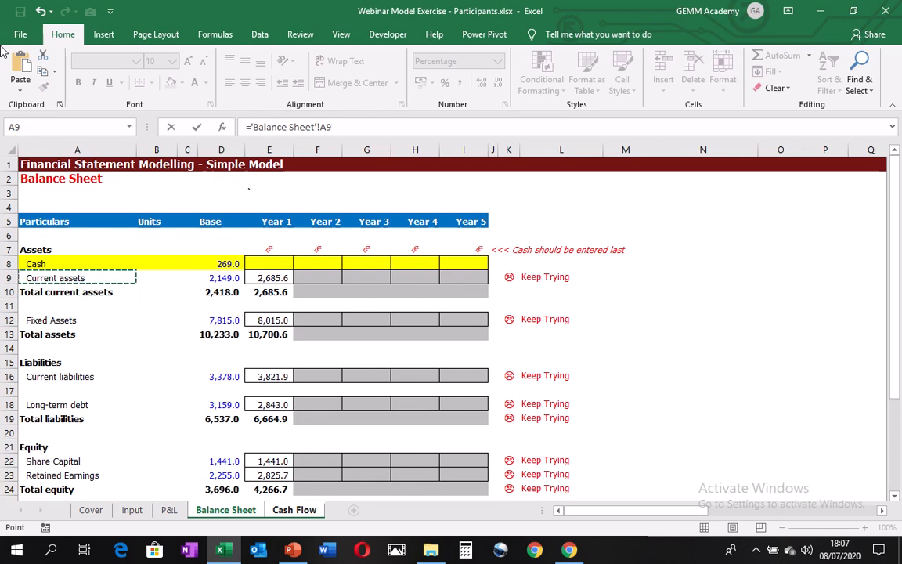
pyautogui.press('Right')
pyautogui.press('Right')
pyautogui.press('Right')
pyautogui.press('Left')
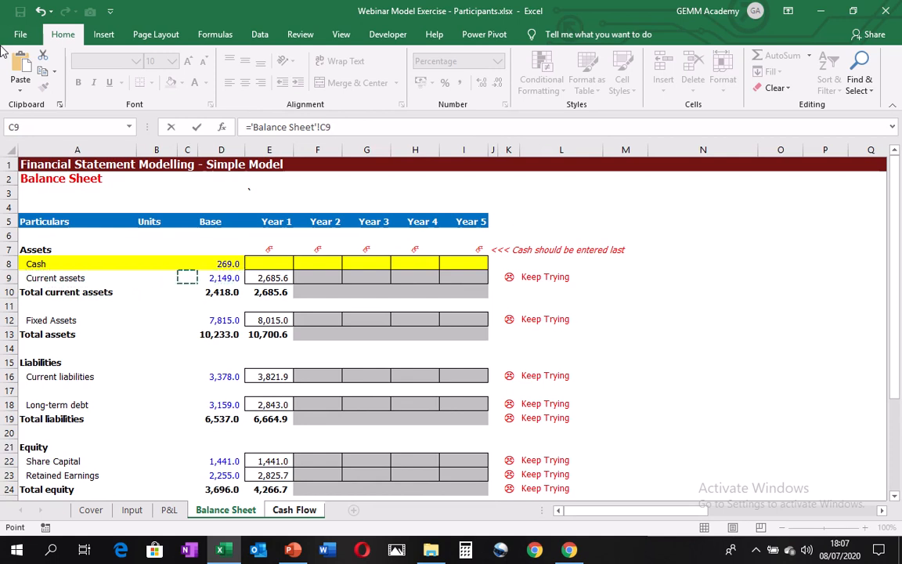
pyautogui.press('Right')
pyautogui.press('Right')
pyautogui.press('Left')
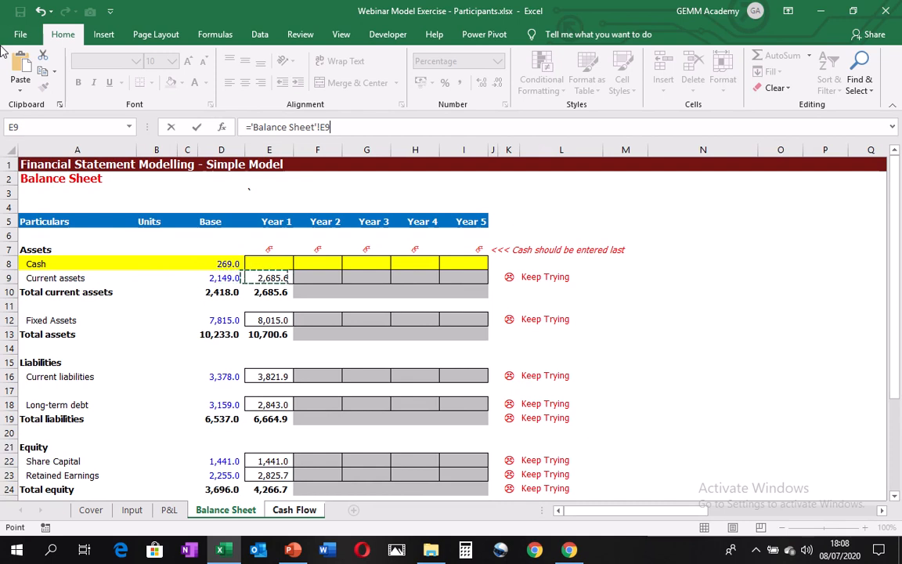
pyautogui.press('Right')
pyautogui.press('Left')
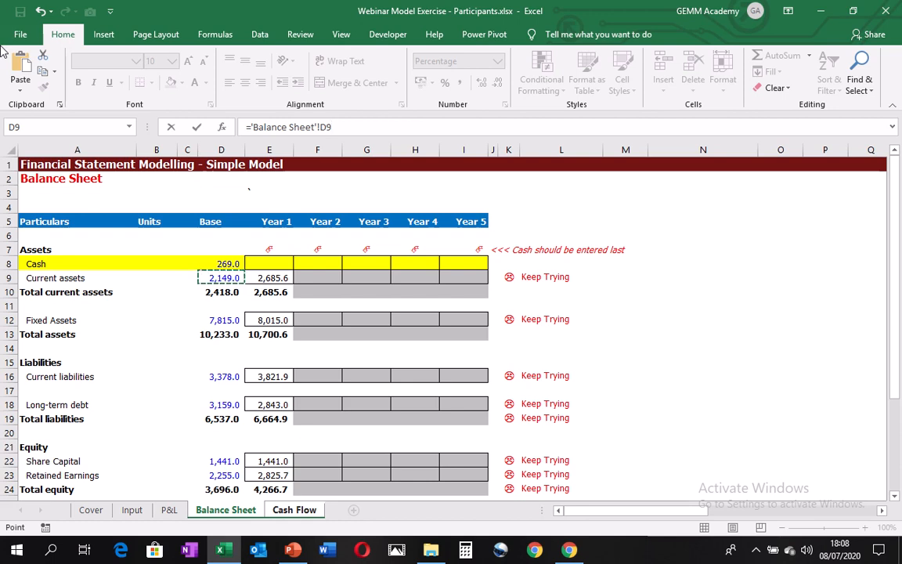
pyautogui.press('Up')
pyautogui.press('Up')
pyautogui.press('Down')
pyautogui.press('Down')
pyautogui.write('-')
pyautogui.press('Right')
pyautogui.press('Down')
pyautogui.press('Down')
pyautogui.press('Down')
pyautogui.press('Down')
pyautogui.press('Down')
pyautogui.press('Down')
pyautogui.press('Down')
pyautogui.press('Down')
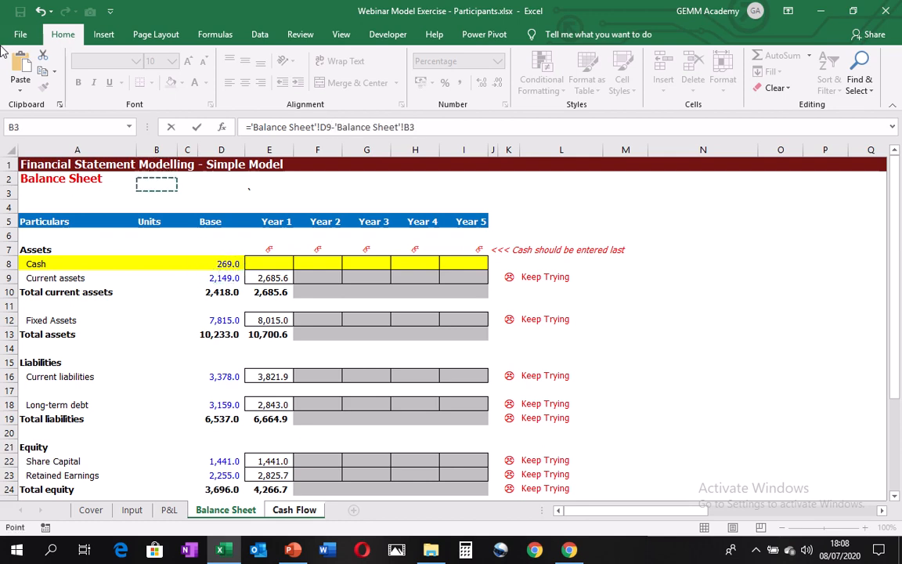
pyautogui.press('Right')
pyautogui.press('Right')
pyautogui.press('Right')
pyautogui.press('Right')
pyautogui.press('Left')
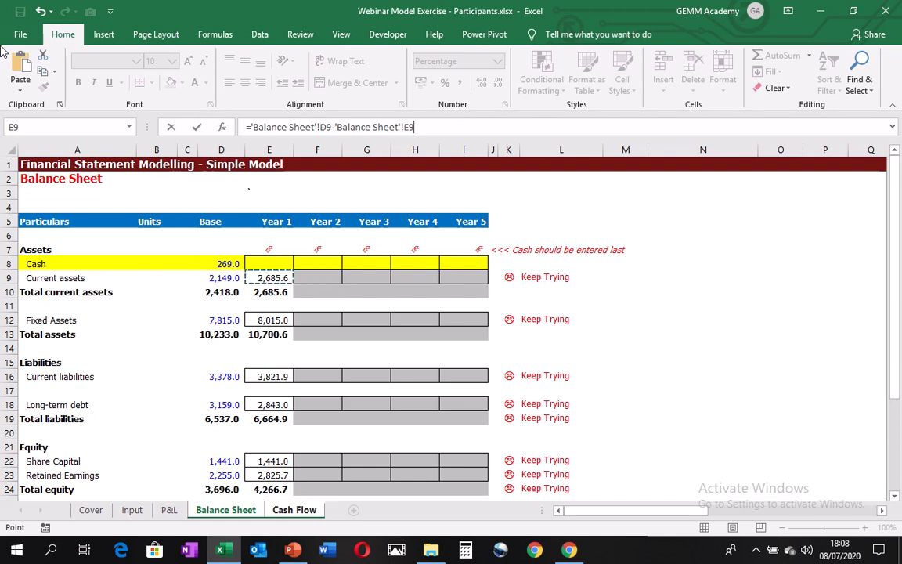
pyautogui.press('Return')
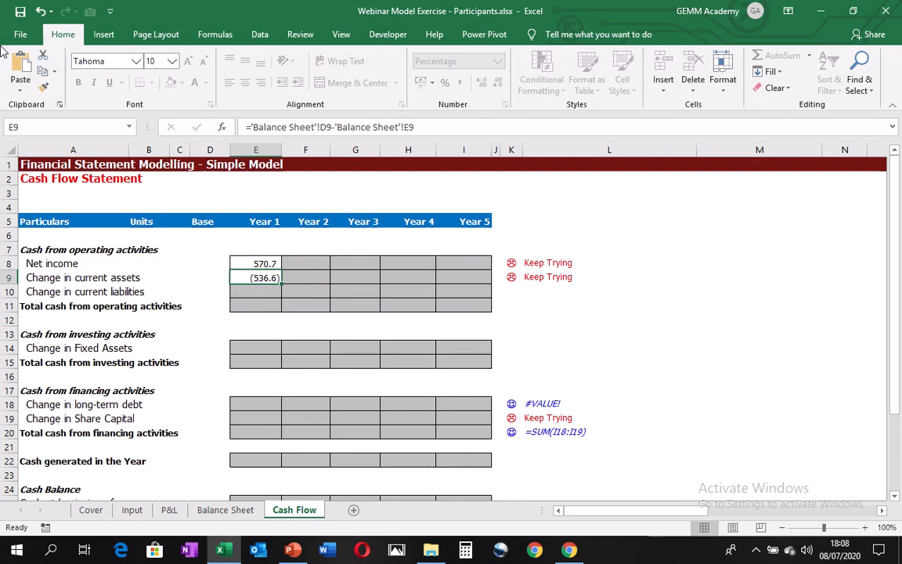
# Calculate Year 1 Change in current liabilities in Cash Flow cell E10 as Year 1 minus Base, ='Balance Sheet'!E16-'Balance Sheet'!D16.
pyautogui.press('Down')
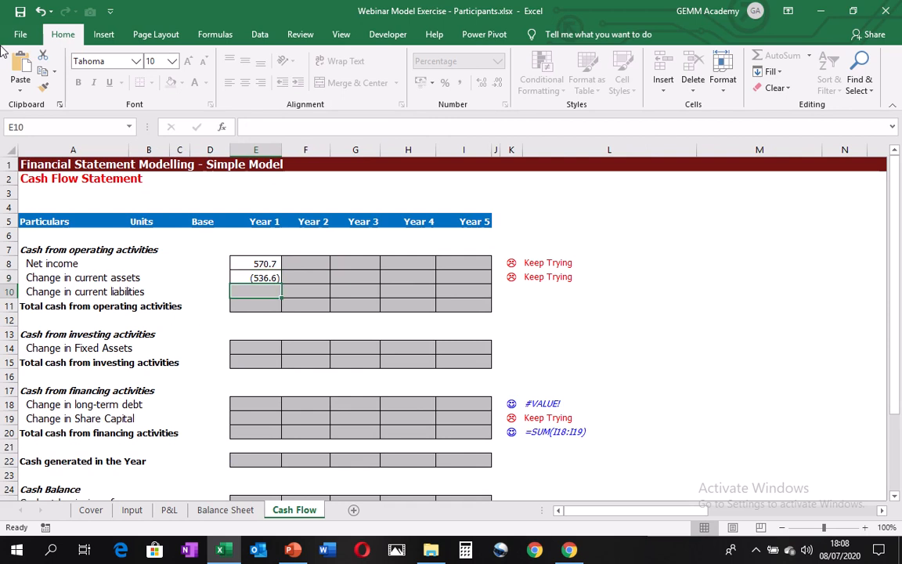
pyautogui.write('=')
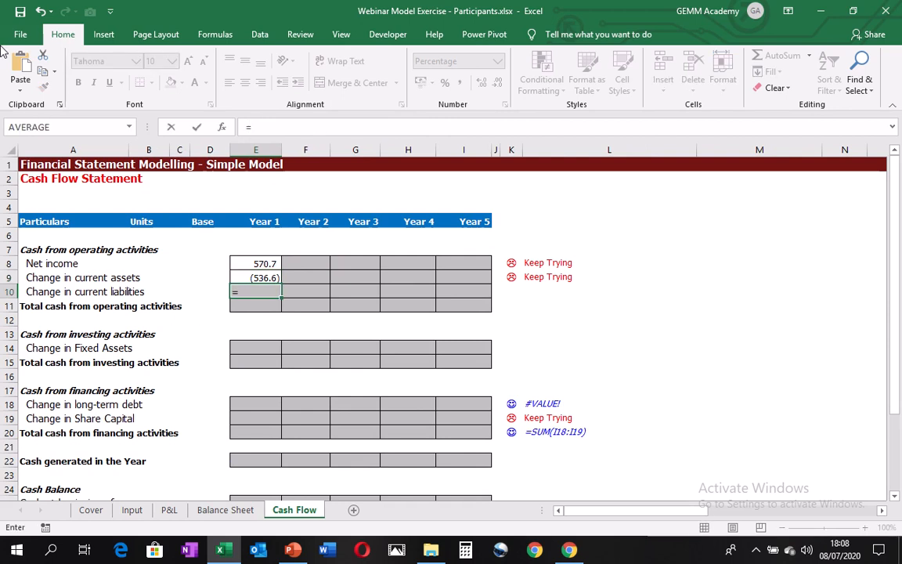
pyautogui.hotkey('ctrl', 'pageup')
pyautogui.press('Down')
pyautogui.press('Down')
pyautogui.press('Down')
pyautogui.press('Down')
pyautogui.press('Down')
pyautogui.press('Down')
pyautogui.press('Down')
pyautogui.press('Down')
pyautogui.press('Down')
pyautogui.press('Down')
pyautogui.press('Down')
pyautogui.press('Down')
pyautogui.press('Down')
pyautogui.press('Down')
pyautogui.press('Down')
pyautogui.press('Down')
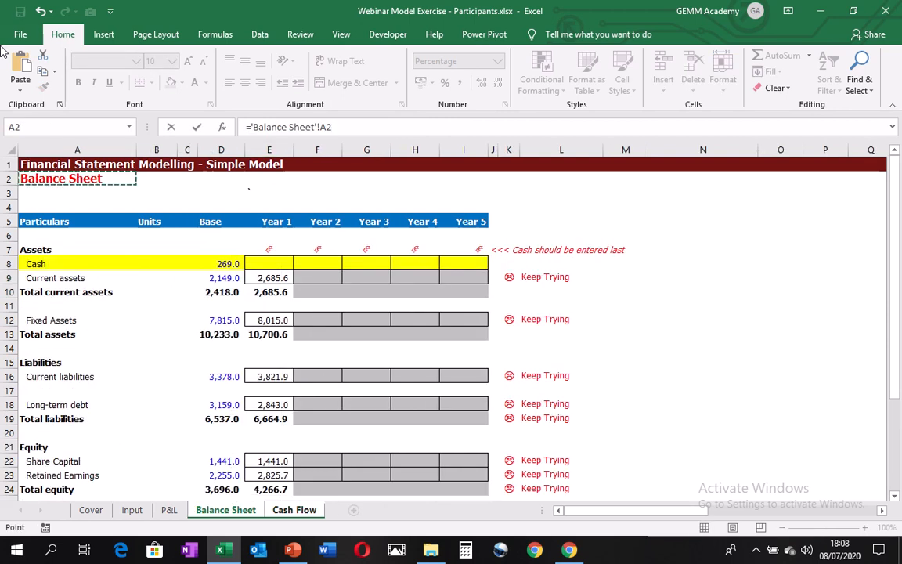
pyautogui.press('Up')
pyautogui.press('Right')
pyautogui.press('Right')
pyautogui.press('Right')
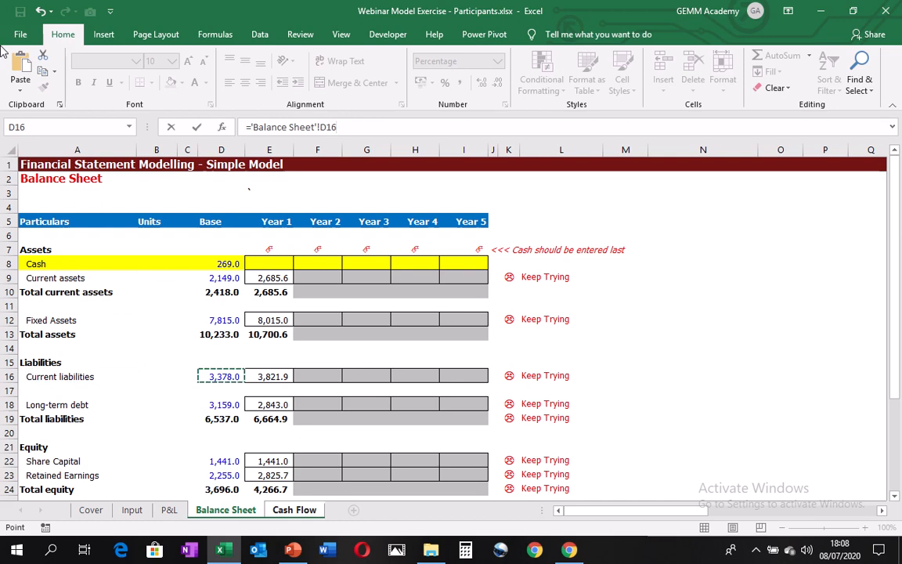
pyautogui.press('Right')
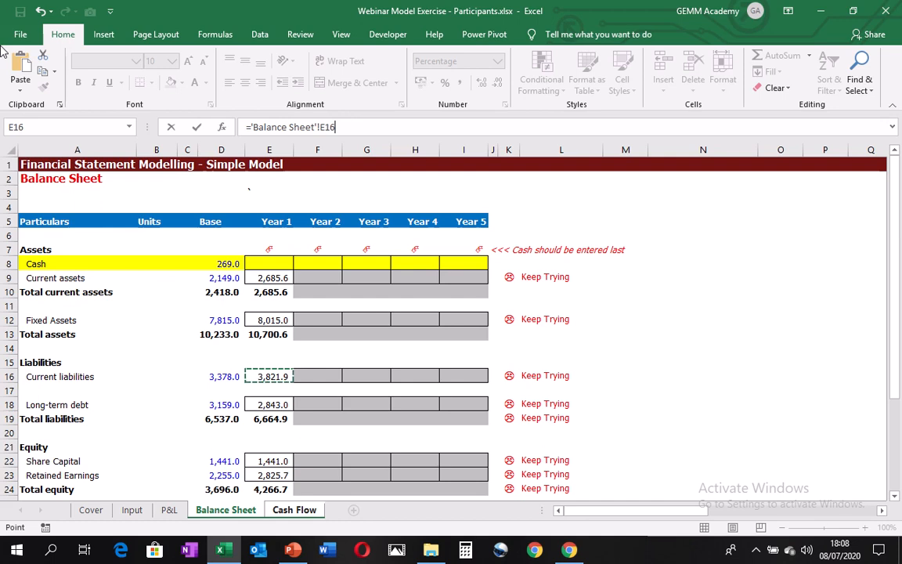
pyautogui.press('Left')
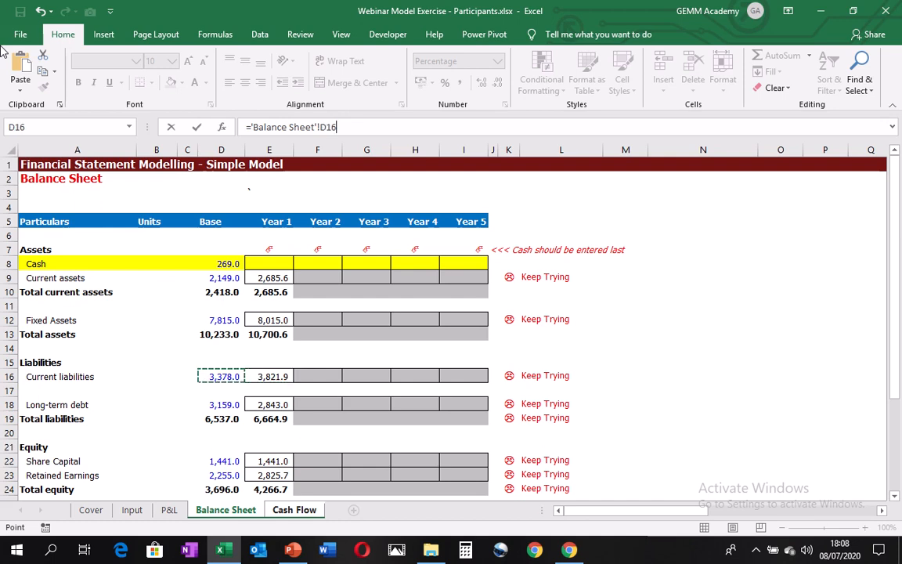
pyautogui.press('Right')
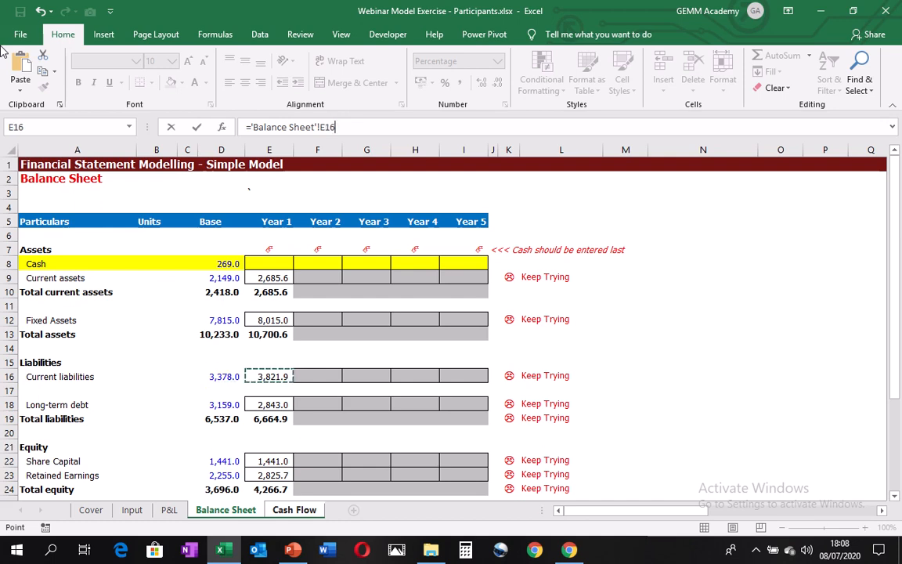
pyautogui.press('Up')
pyautogui.press('Down')
pyautogui.write('-')
pyautogui.press('Down')
pyautogui.press('Down')
pyautogui.press('Down')
pyautogui.press('Down')
pyautogui.press('Down')
pyautogui.press('Down')
pyautogui.press('Down')
pyautogui.press('Down')
pyautogui.press('Down')
pyautogui.press('Down')
pyautogui.press('Down')
pyautogui.press('Down')
pyautogui.press('Down')
pyautogui.press('Down')
pyautogui.press('Down')
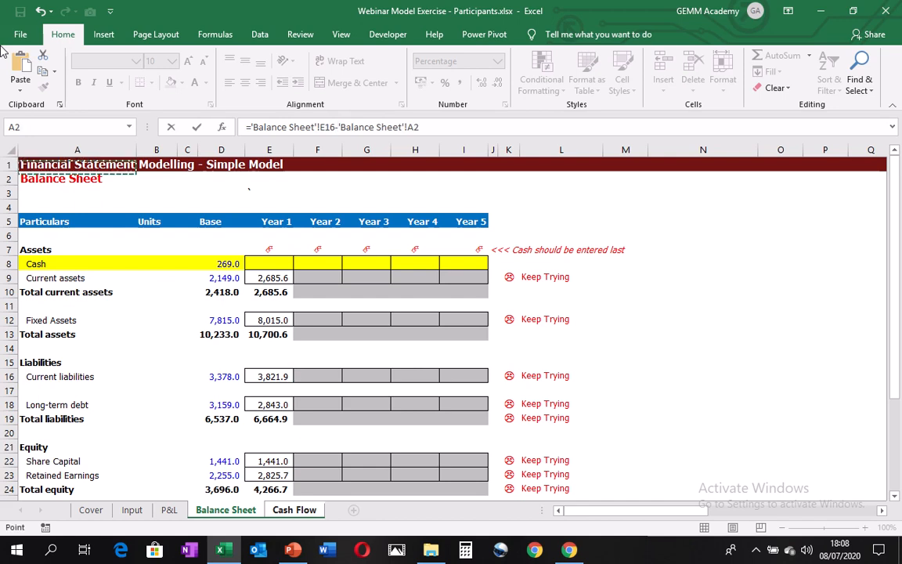
pyautogui.press('Right')
pyautogui.press('Right')
pyautogui.press('Right')
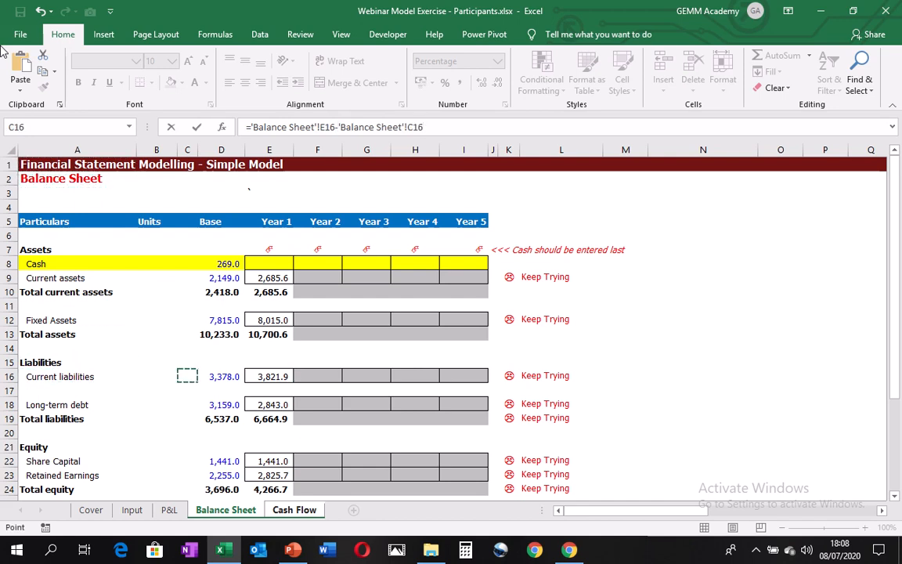
pyautogui.hotkey('ctrl', 'Return')
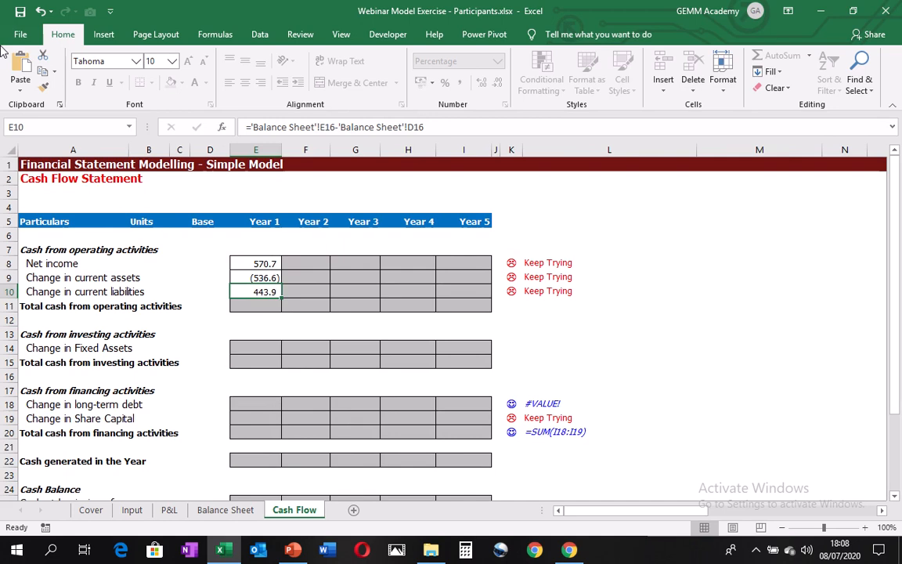
# Sum Year 1 Total cash from operating activities in Cash Flow cell E11 with =SUM(E8:E10).
pyautogui.press('Down')
pyautogui.press('Down')
pyautogui.press('Up')
pyautogui.press('Up')
pyautogui.press('Down')
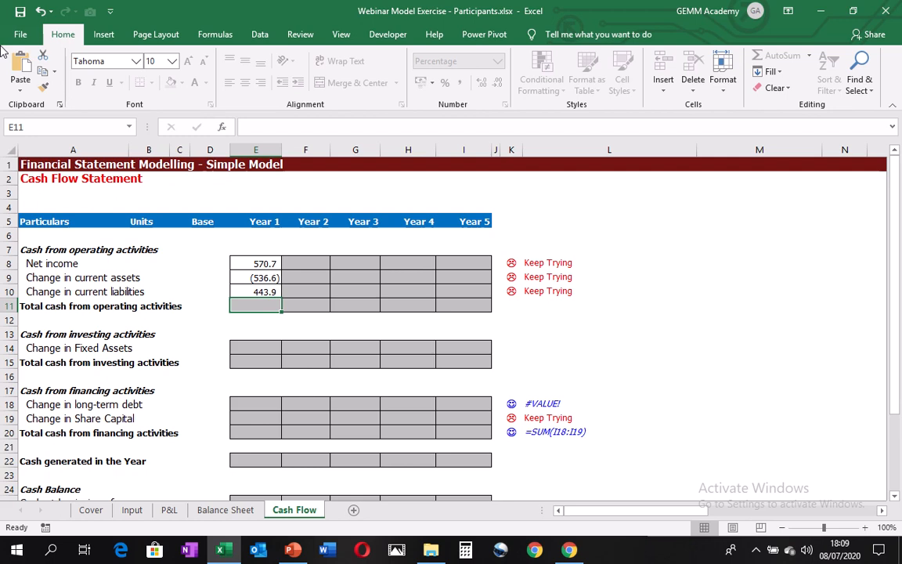
pyautogui.hotkey('alt', '=')
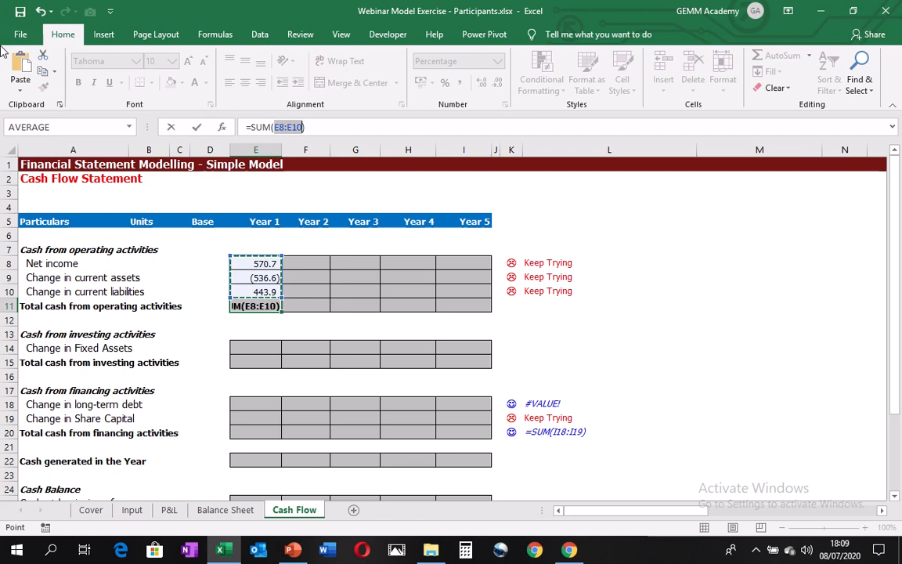
pyautogui.hotkey('ctrl', 'Return')
# Start the Year 1 Change in Fixed Assets formula in Cash Flow cell E14 with a reference to Base Fixed Assets, ='Balance Sheet'!D12.
pyautogui.press('Down')
pyautogui.press('Down')
pyautogui.press('Down')
pyautogui.press('Down')
pyautogui.press('Down')
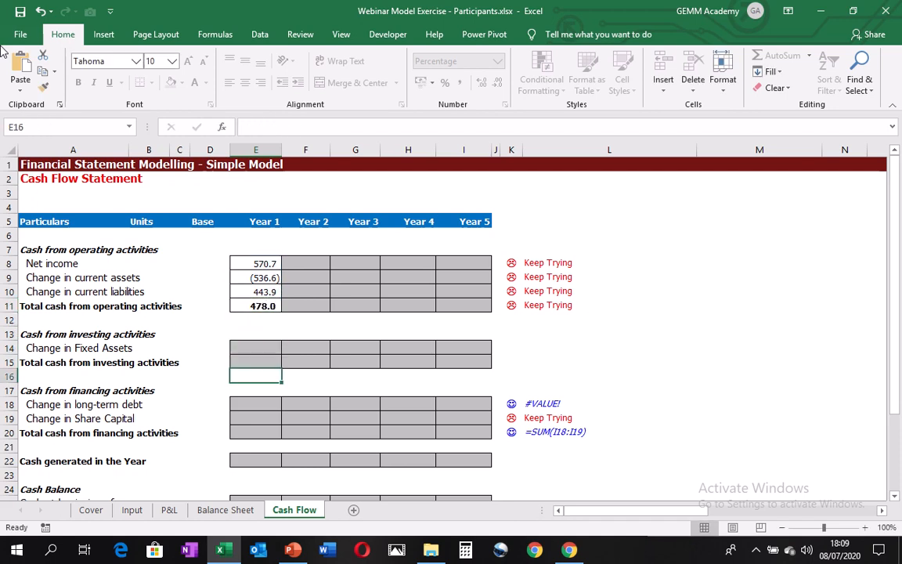
pyautogui.press('Up')
pyautogui.press('Up')
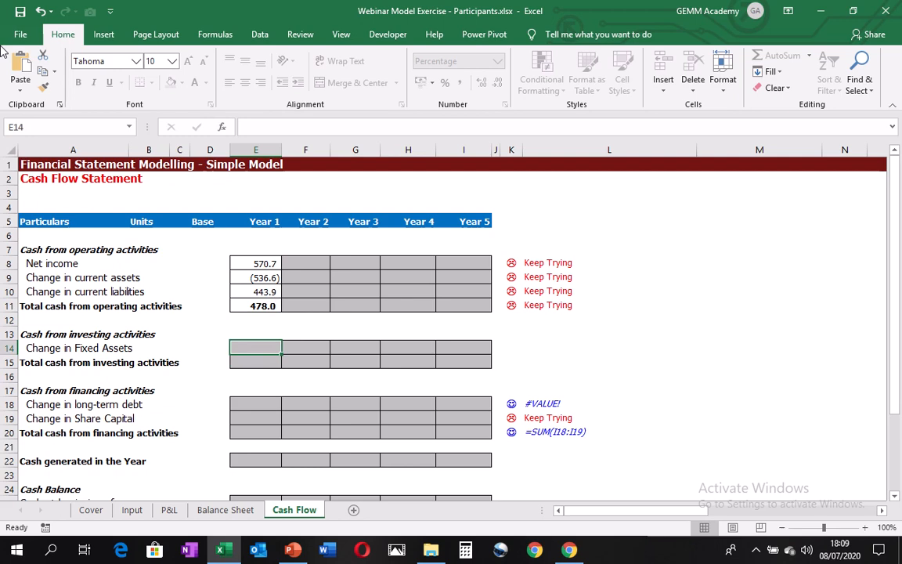
pyautogui.write('=')
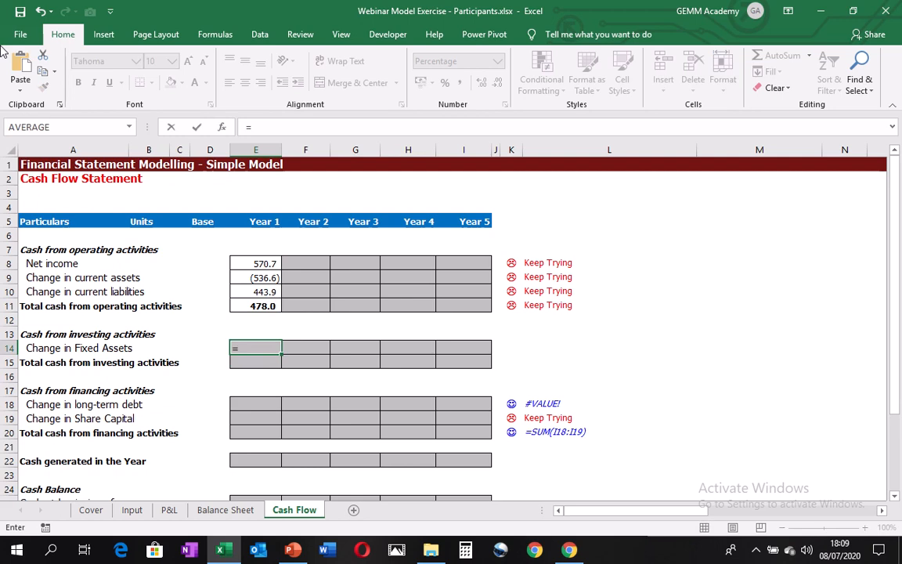
pyautogui.hotkey('ctrl', 'pageup')
pyautogui.press('Down')
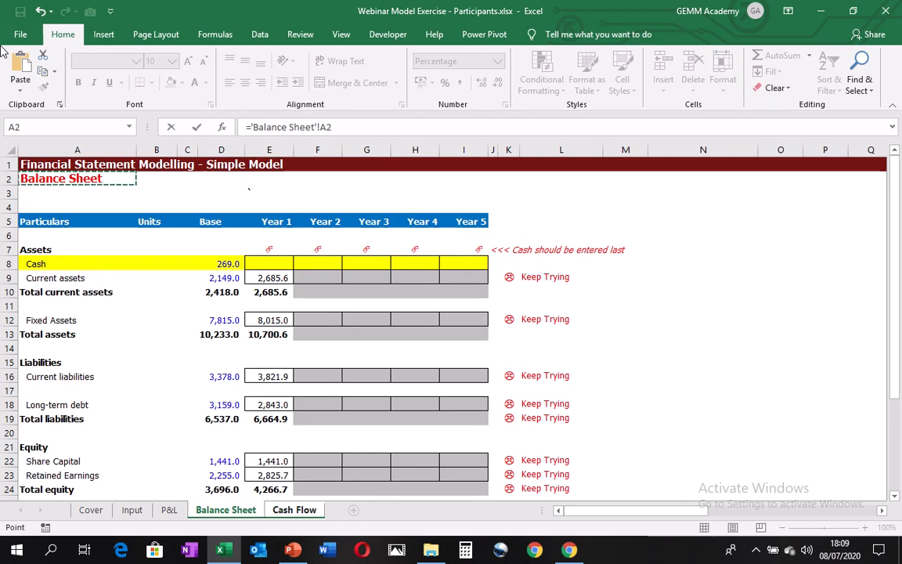
pyautogui.press('Down')
pyautogui.press('Down')
pyautogui.press('Down')
pyautogui.press('Down')
pyautogui.press('Down')
pyautogui.press('Down')
pyautogui.press('Down')
pyautogui.press('Down')
pyautogui.press('Down')
pyautogui.press('Down')
pyautogui.press('Down')
pyautogui.press('Down')
pyautogui.press('Down')
pyautogui.press('Up')
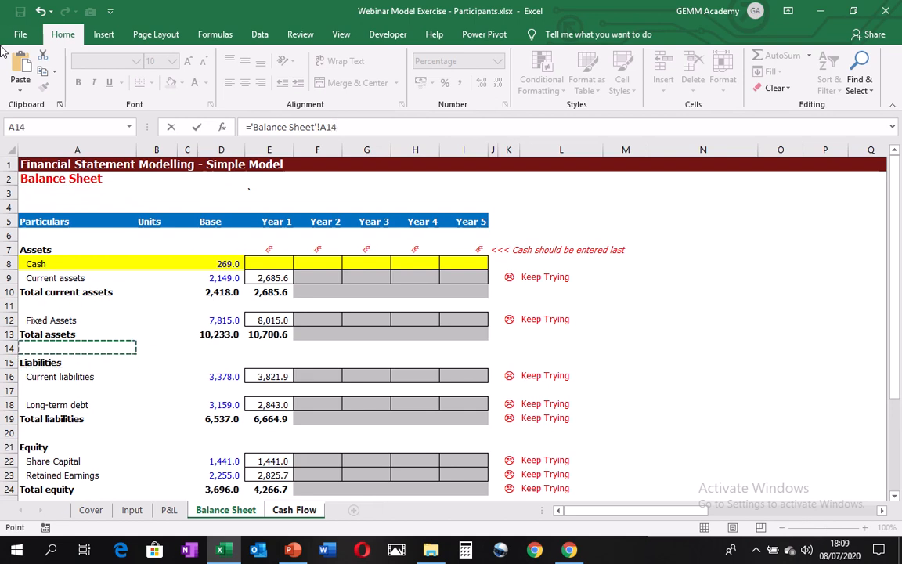
pyautogui.press('Up')
pyautogui.press('Up')
pyautogui.press('Right')
pyautogui.press('Right')
pyautogui.press('Right')
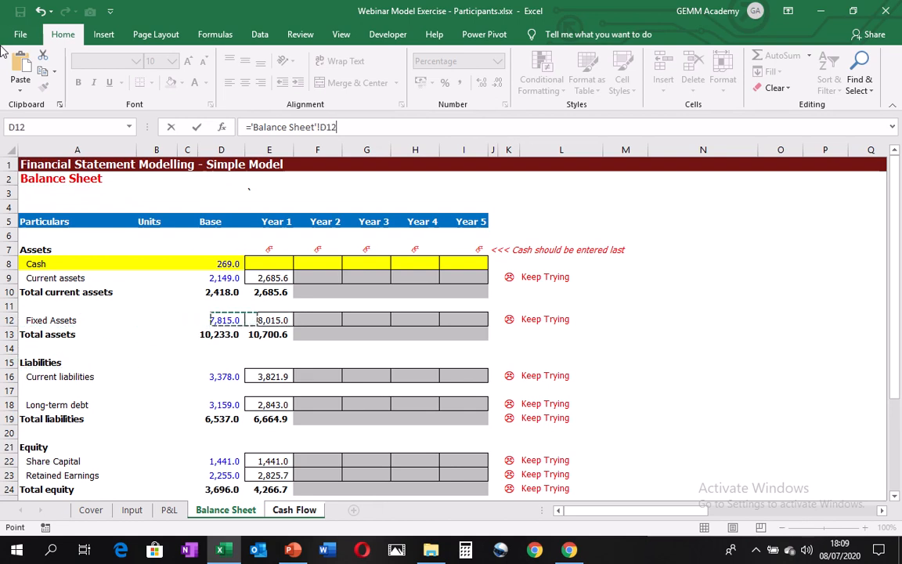
# Compare the Base and Year 1 Fixed Assets balances in Balance Sheet cells D12 and E12.
pyautogui.press('Right')
pyautogui.press('Left')
pyautogui.press('Right')
pyautogui.press('Right')
pyautogui.press('Left')
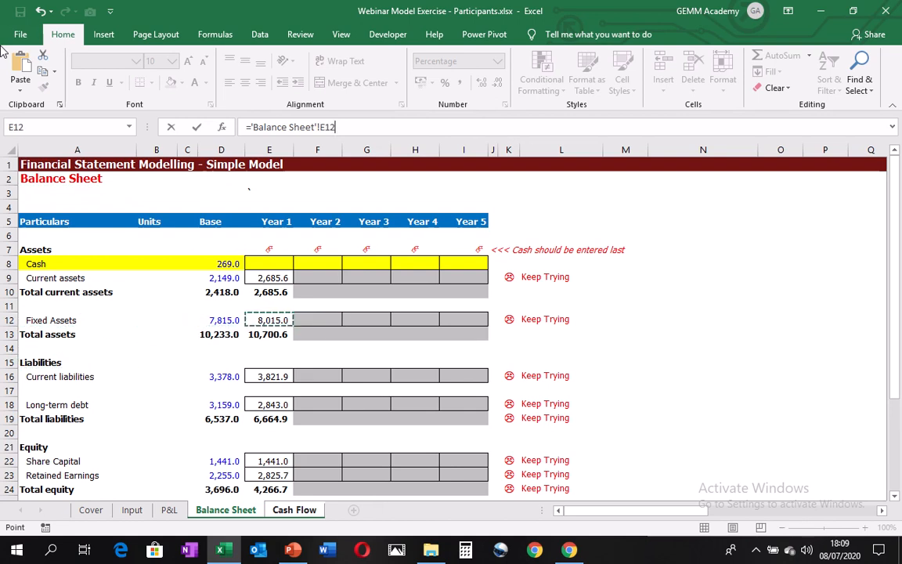
pyautogui.press('Left')
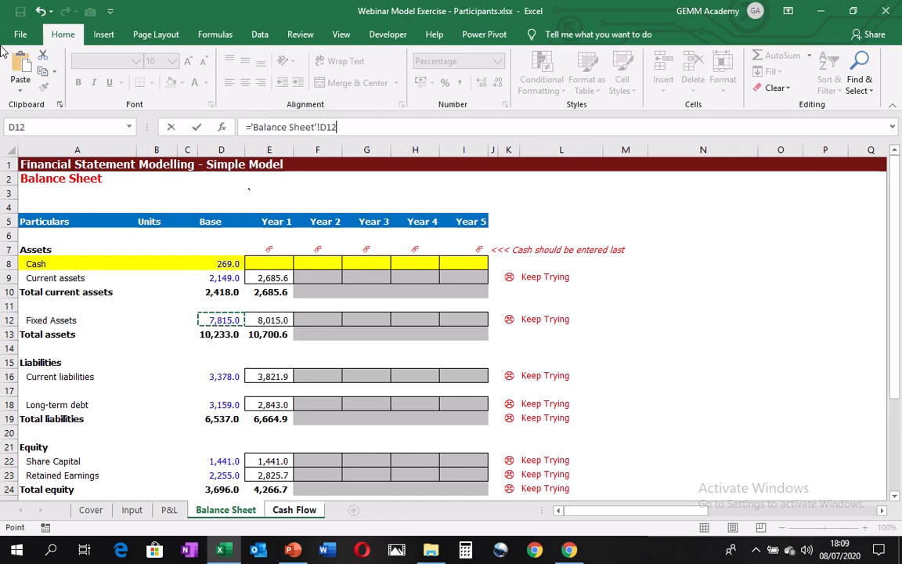
pyautogui.press('Right')
pyautogui.press('Left')
pyautogui.press('Right')
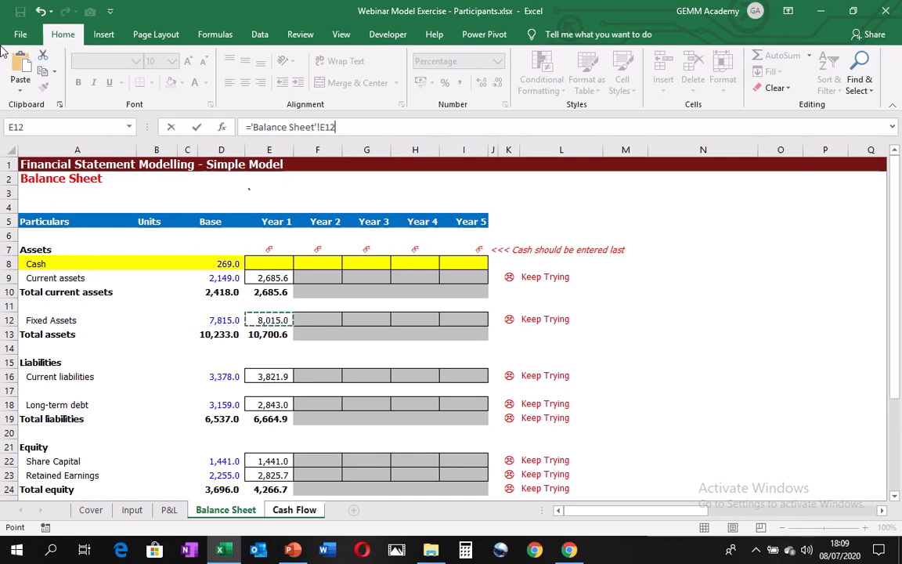
pyautogui.press('Left')
pyautogui.press('Right')
pyautogui.press('Left')
pyautogui.press('Right')
pyautogui.press('Left')
pyautogui.press('Right')
pyautogui.press('Left')
pyautogui.press('Left')
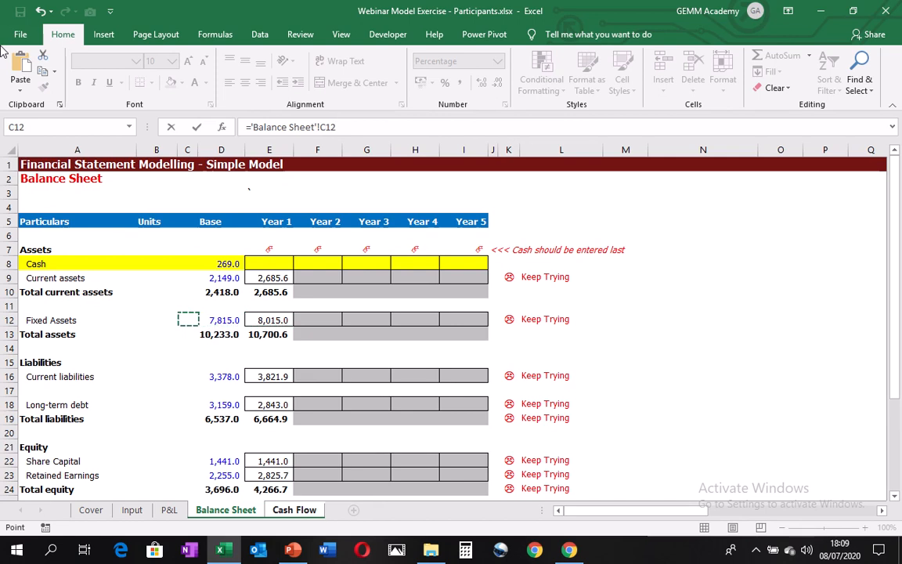
pyautogui.press('Right')
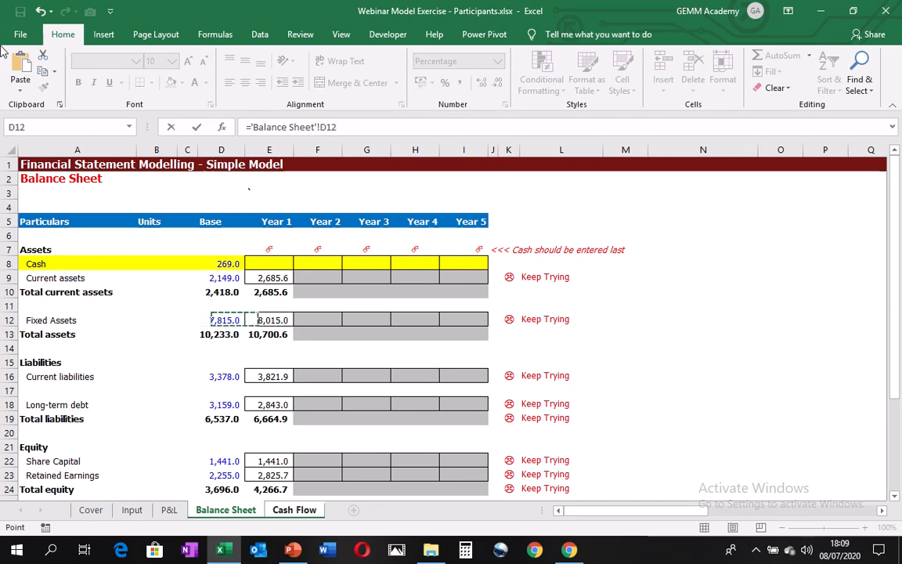
pyautogui.press('Right')
pyautogui.press('Left')
pyautogui.press('Left')
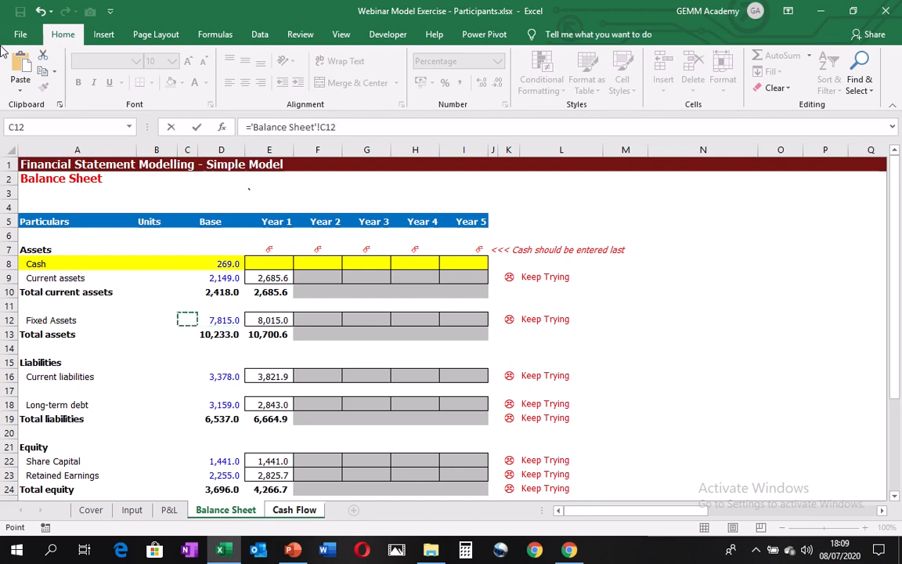
pyautogui.press('Right')
pyautogui.press('Right')
pyautogui.press('Left')
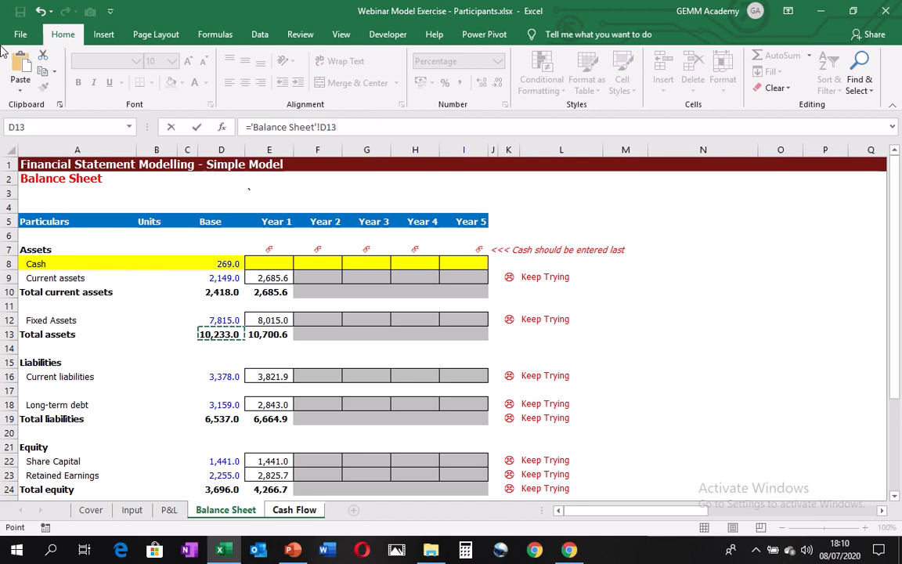
# Complete the Year 1 Change in Fixed Assets formula in Cash Flow cell E14 by subtracting Year 1 Fixed Assets, ='Balance Sheet'!D12-'Balance Sheet'!E12.
pyautogui.write('-')
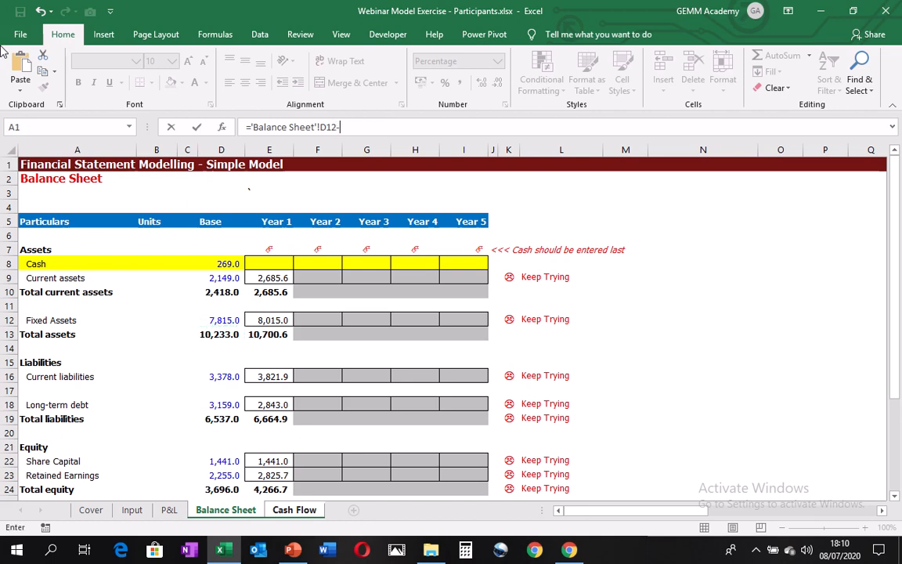
pyautogui.press('Down')
pyautogui.press('Down')
pyautogui.press('Down')
pyautogui.press('Down')
pyautogui.press('Down')
pyautogui.press('Down')
pyautogui.press('Down')
pyautogui.press('Down')
pyautogui.press('Down')
pyautogui.press('Down')
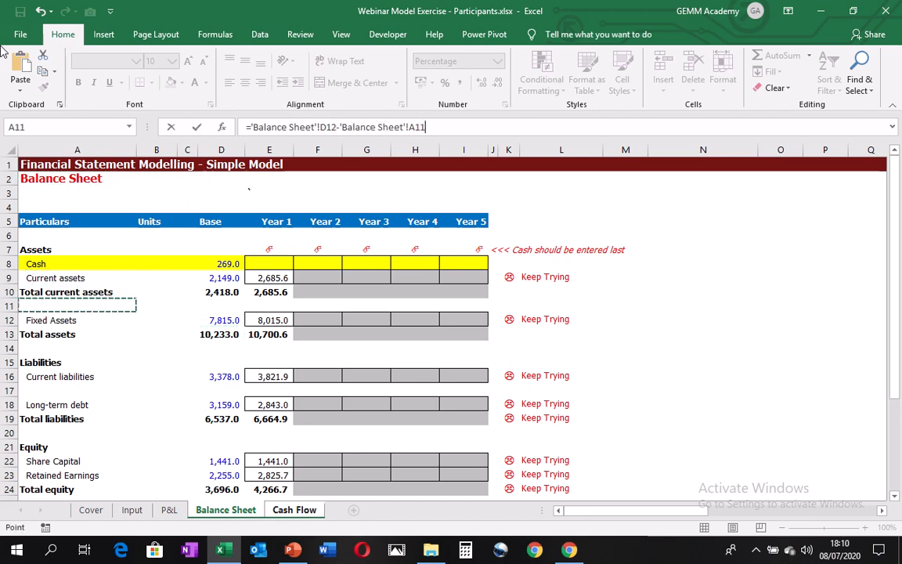
pyautogui.press('Down')
pyautogui.press('Right')
pyautogui.press('Right')
pyautogui.press('Right')
pyautogui.press('Right')
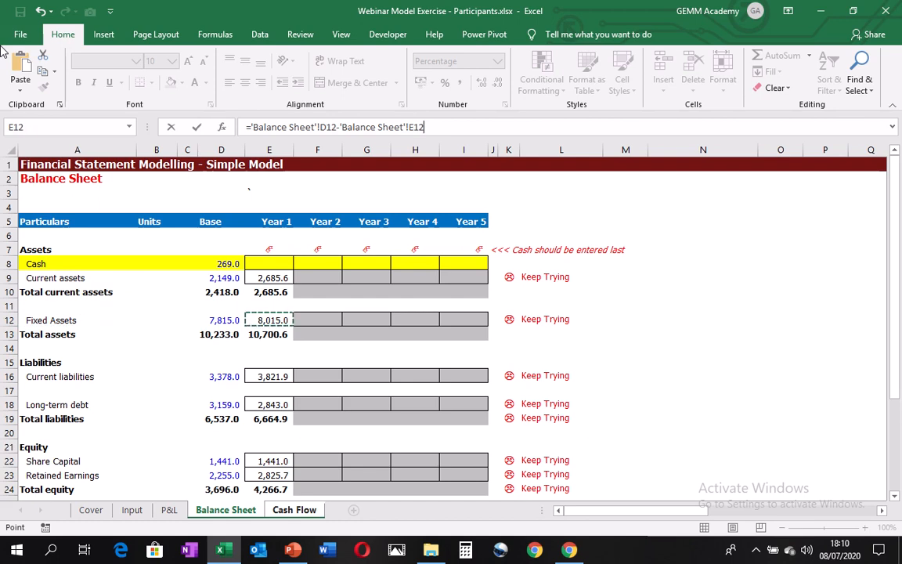
pyautogui.press('Return')
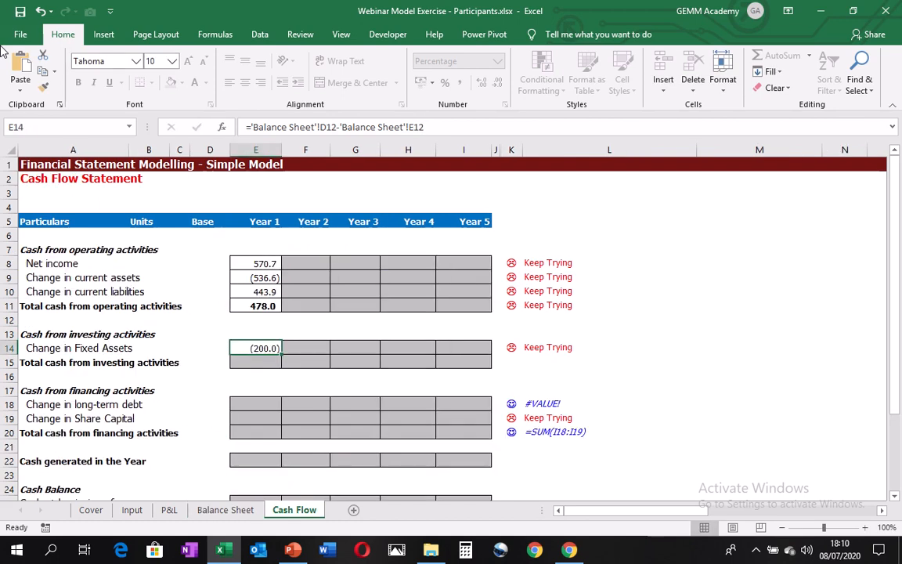
# Sum Year 1 Total cash from investing activities in Cash Flow cell E15 with =SUM(E14).
pyautogui.press('Down')
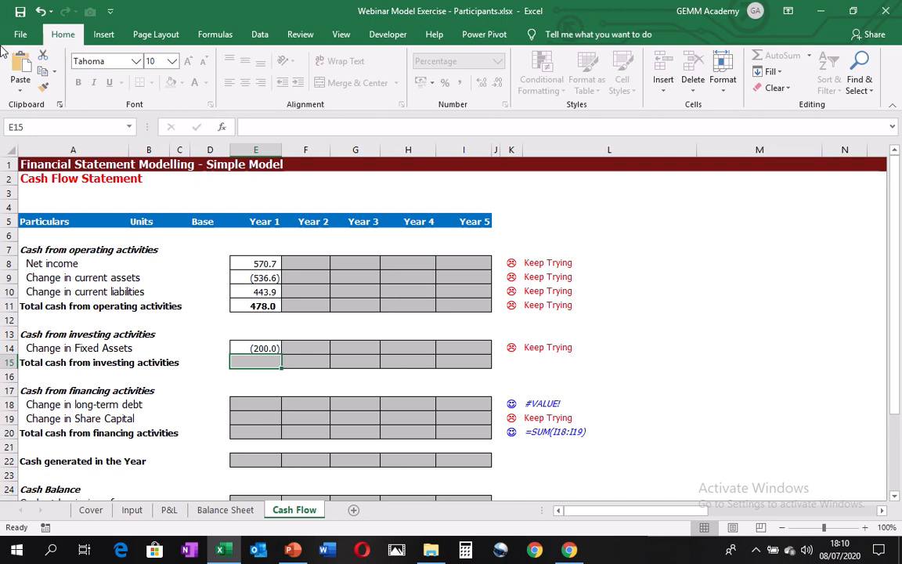
pyautogui.hotkey('alt', '=')
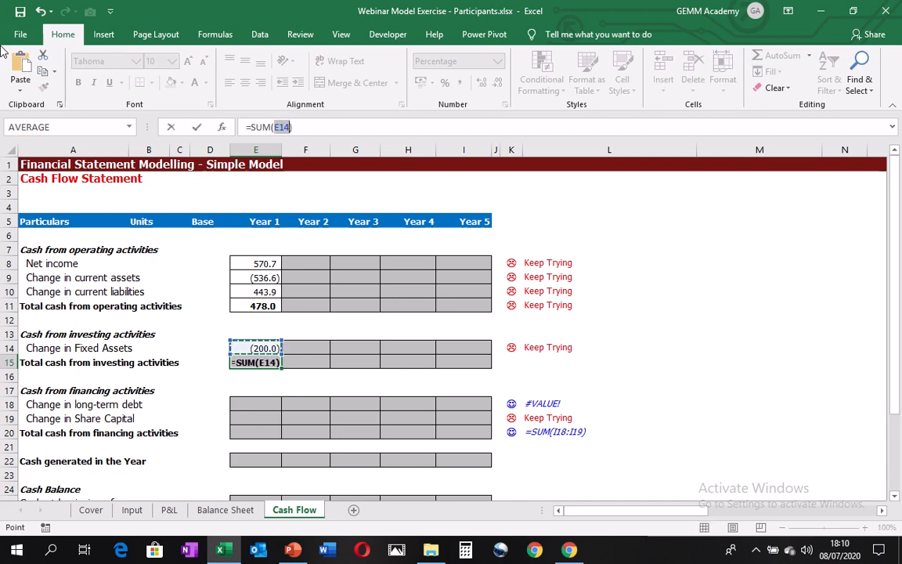
pyautogui.hotkey('ctrl', 'Return')
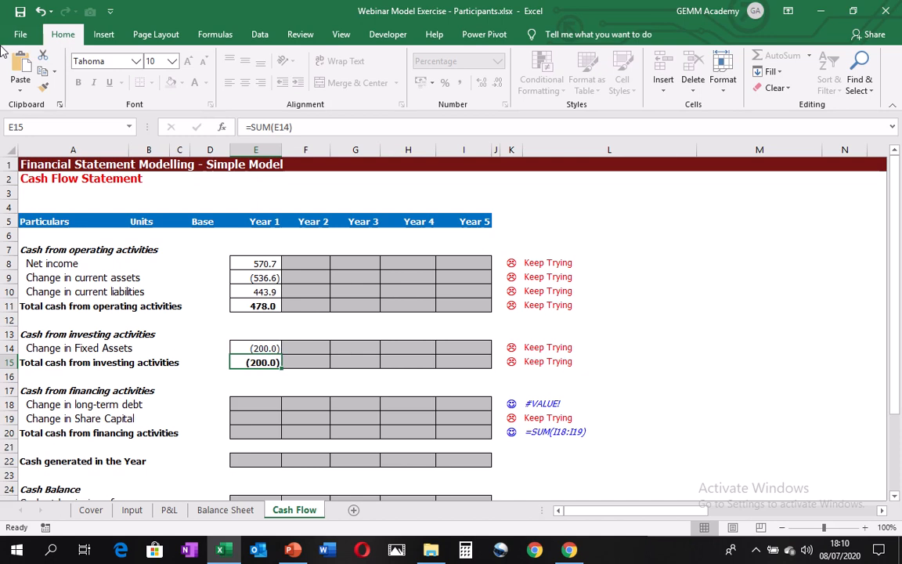
# Calculate Year 1 Change in long-term debt in Cash Flow cell E18 as Year 1 minus Base, ='Balance Sheet'!E18-'Balance Sheet'!D18.
pyautogui.press('Down')
pyautogui.press('Down')
pyautogui.press('Down')
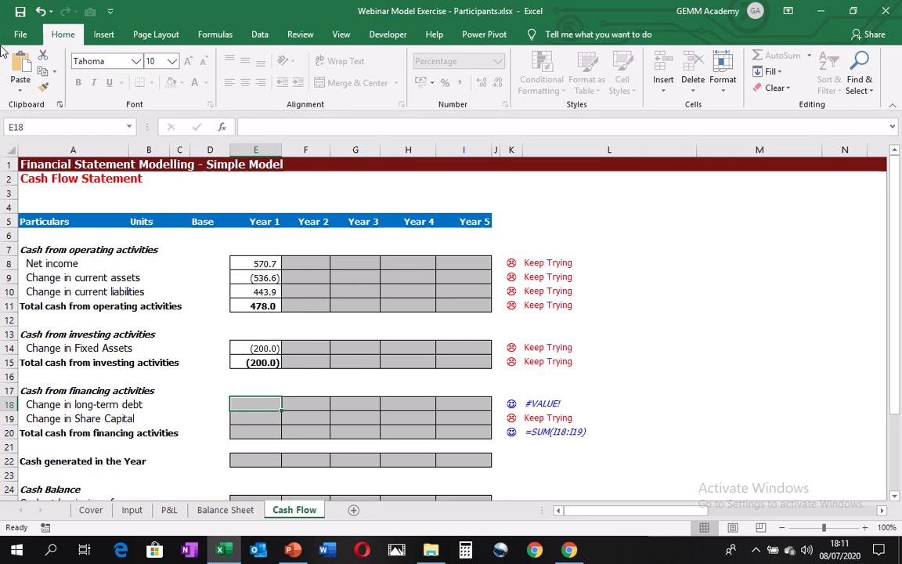
pyautogui.write('=')
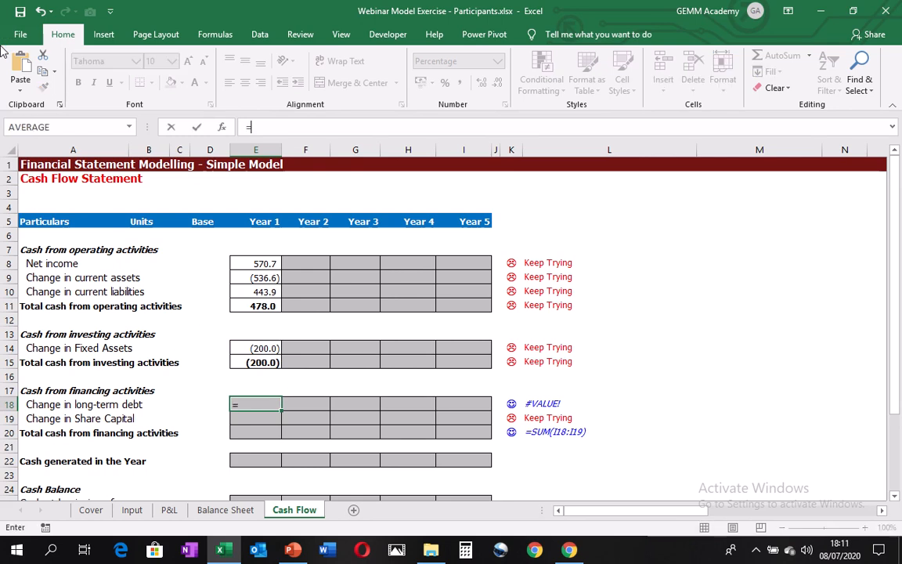
pyautogui.hotkey('ctrl', 'pageup')
pyautogui.press('Down')
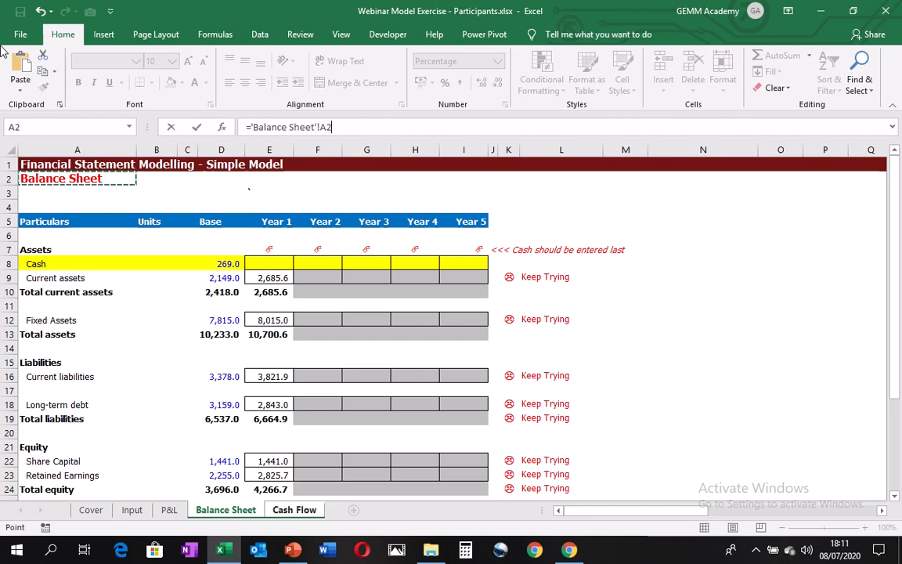
pyautogui.press('Down')
pyautogui.press('Up')
pyautogui.press('Down')
pyautogui.press('Down')
pyautogui.press('Down')
pyautogui.press('Down')
pyautogui.press('Down')
pyautogui.press('Down')
pyautogui.press('Down')
pyautogui.press('Down')
pyautogui.press('Down')
pyautogui.press('Down')
pyautogui.press('Down')
pyautogui.press('Down')
pyautogui.press('Down')
pyautogui.press('Down')
pyautogui.press('Down')
pyautogui.press('Down')
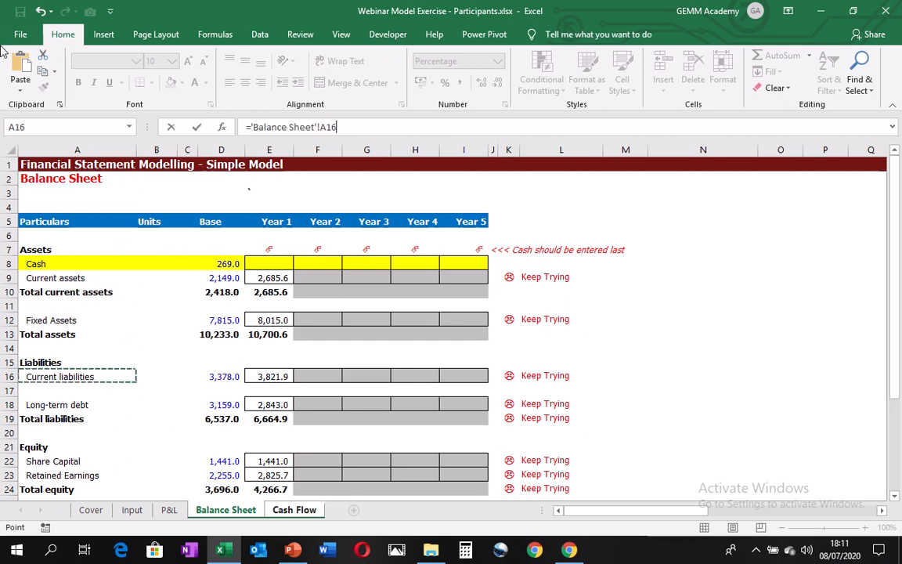
pyautogui.press('Right')
pyautogui.press('Right')
pyautogui.press('Right')
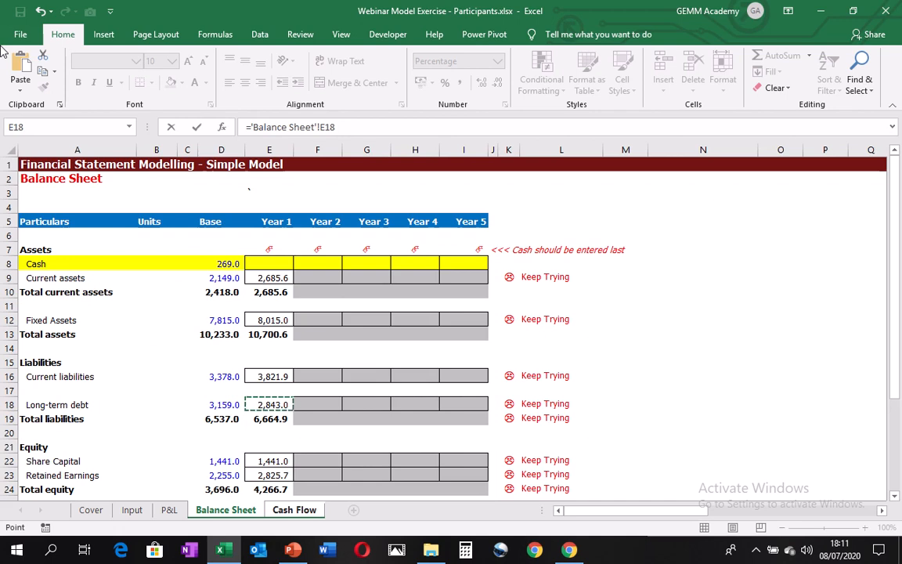
pyautogui.press('Right')
pyautogui.press('Left')
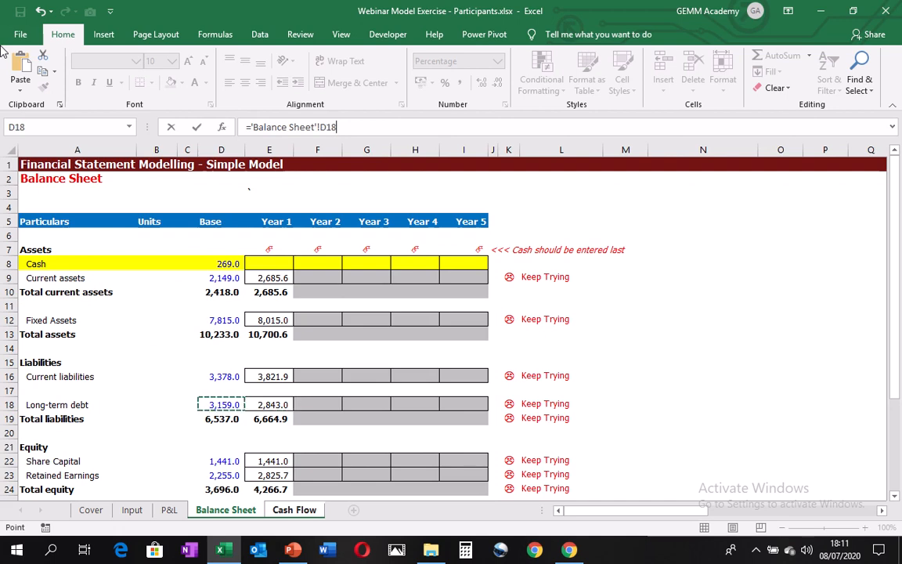
pyautogui.press('Right')
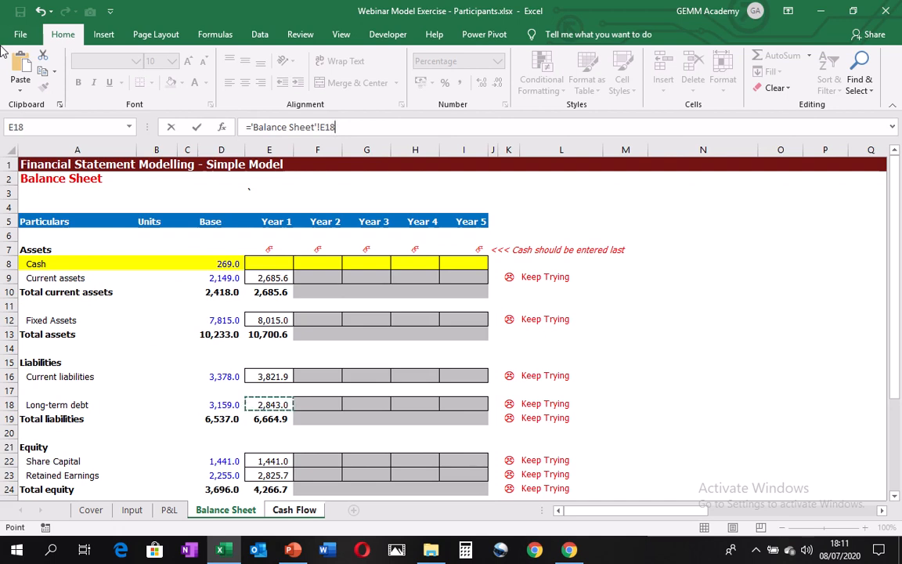
pyautogui.write('-')
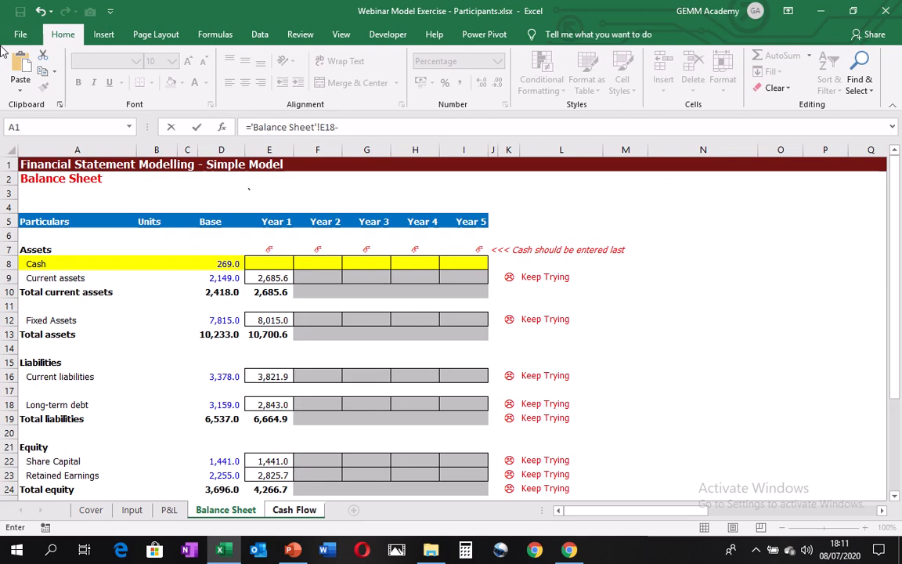
pyautogui.press('Down')
pyautogui.press('Down')
pyautogui.press('Down')
pyautogui.press('Down')
pyautogui.press('Down')
pyautogui.press('Down')
pyautogui.press('Down')
pyautogui.press('Down')
pyautogui.press('Down')
pyautogui.press('Down')
pyautogui.press('Down')
pyautogui.press('Down')
pyautogui.press('Down')
pyautogui.press('Down')
pyautogui.press('Down')
pyautogui.press('Down')
pyautogui.press('Down')
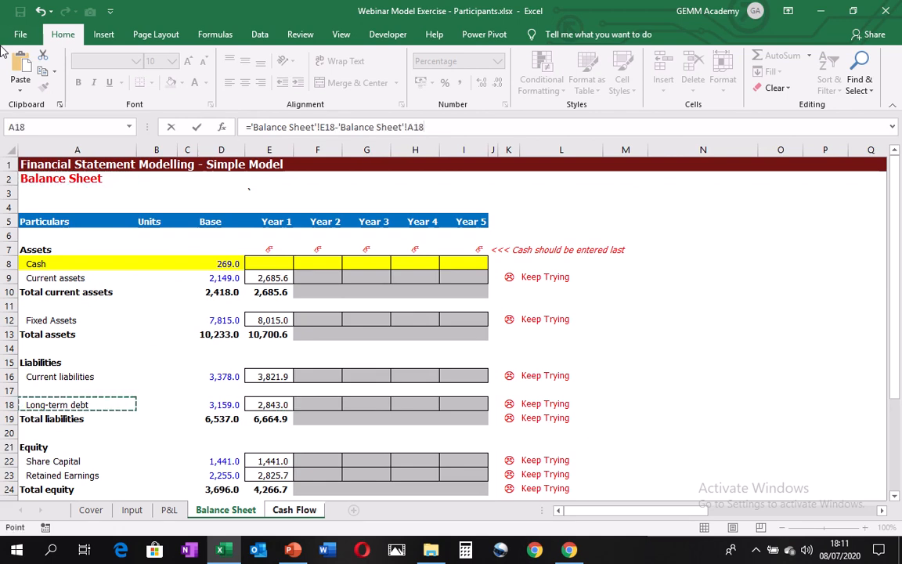
pyautogui.press('Right')
pyautogui.press('Right')
pyautogui.press('Right')
pyautogui.press('Return')
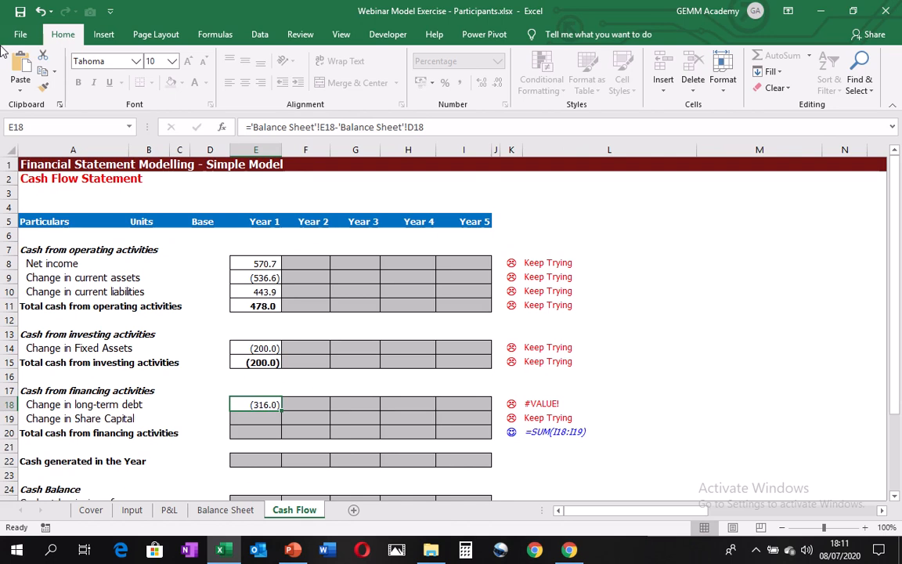
# Calculate Year 1 Change in Share Capital in Cash Flow cell E19 as Year 1 minus Base, ='Balance Sheet'!E22-'Balance Sheet'!D22.
pyautogui.press('Down')
pyautogui.press('Down')
pyautogui.press('Up')
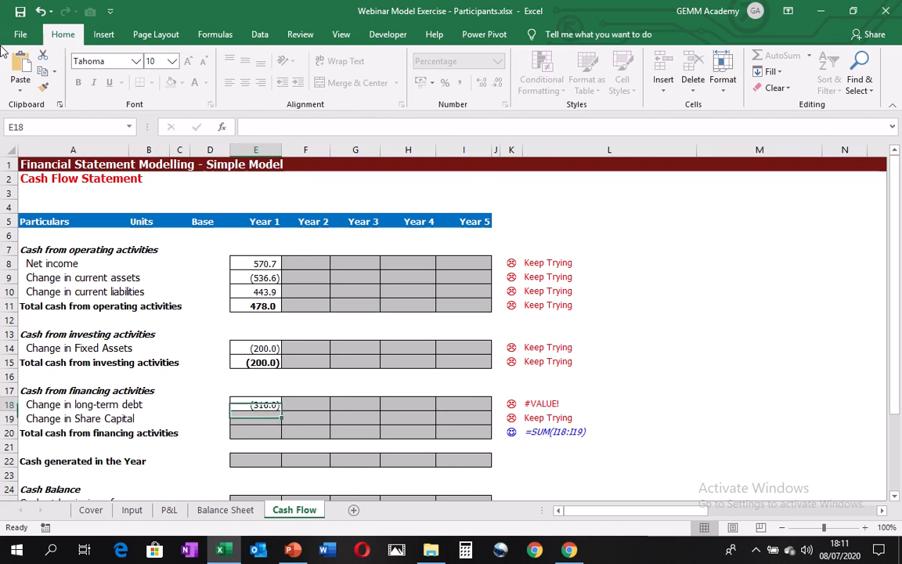
pyautogui.press('Up')
pyautogui.press('Up')
pyautogui.press('Down')
pyautogui.press('Down')
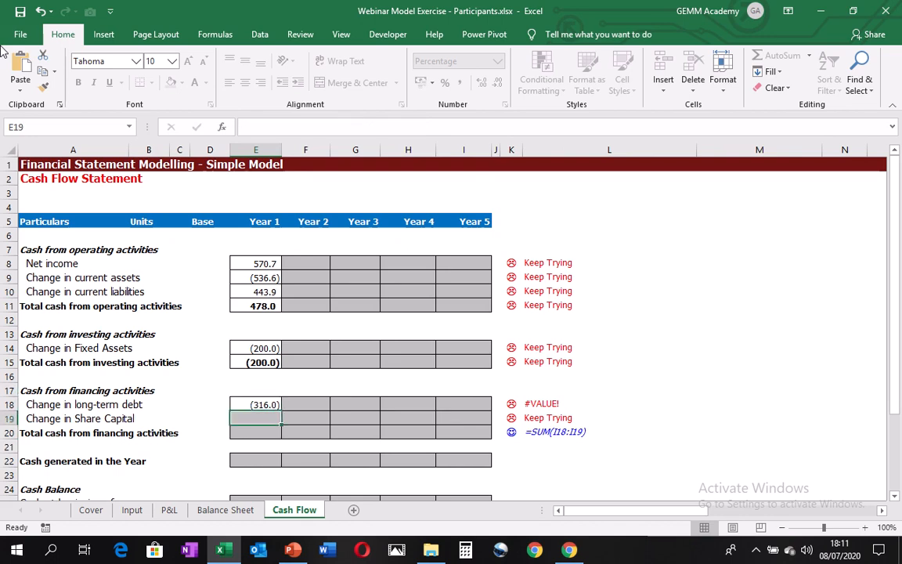
pyautogui.write('=')
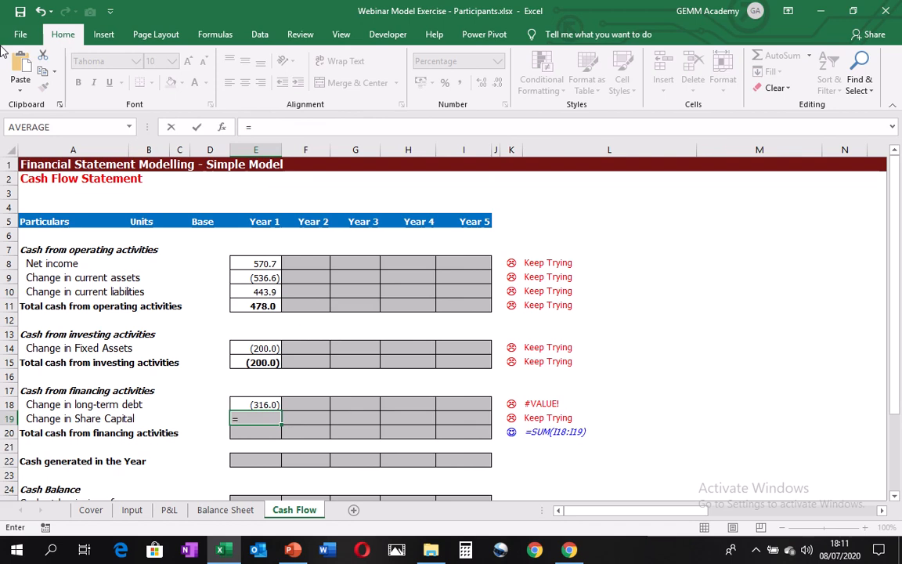
pyautogui.hotkey('ctrl', 'pageup')
pyautogui.press('Down')
pyautogui.press('Down')
pyautogui.press('Down')
pyautogui.press('Down')
pyautogui.press('Down')
pyautogui.press('Down')
pyautogui.press('Down')
pyautogui.press('Down')
pyautogui.press('Down')
pyautogui.press('Down')
pyautogui.press('Down')
pyautogui.press('Down')
pyautogui.press('Down')
pyautogui.press('Down')
pyautogui.press('Down')
pyautogui.press('Down')
pyautogui.press('Down')
pyautogui.press('Down')
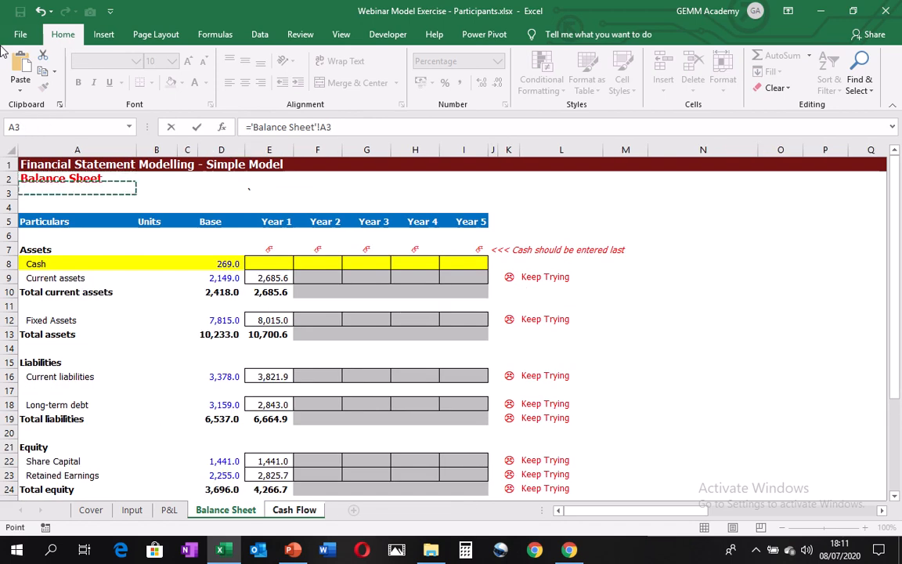
pyautogui.press('Down')
pyautogui.press('Down')
pyautogui.press('Down')
pyautogui.press('Down')
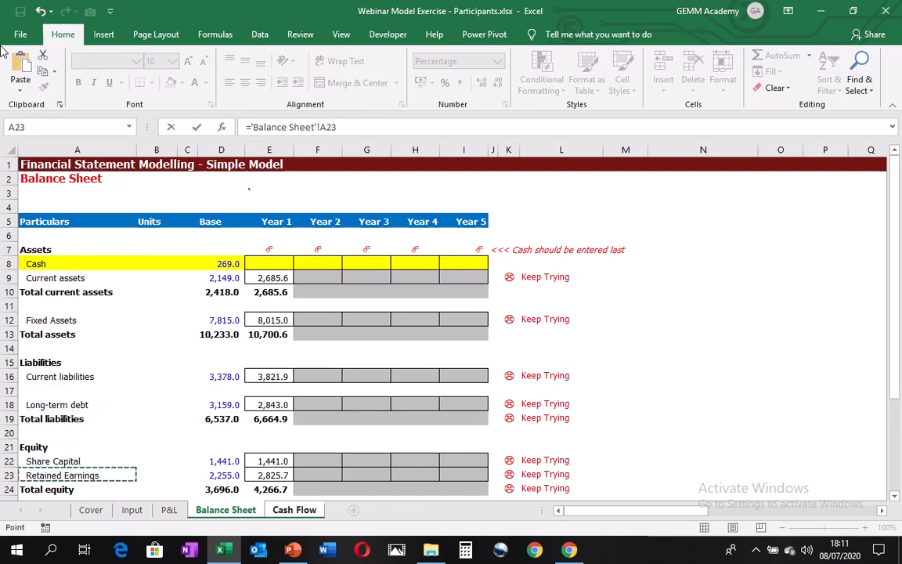
pyautogui.press('Up')
pyautogui.press('Right')
pyautogui.press('Right')
pyautogui.press('Right')
pyautogui.press('Right')
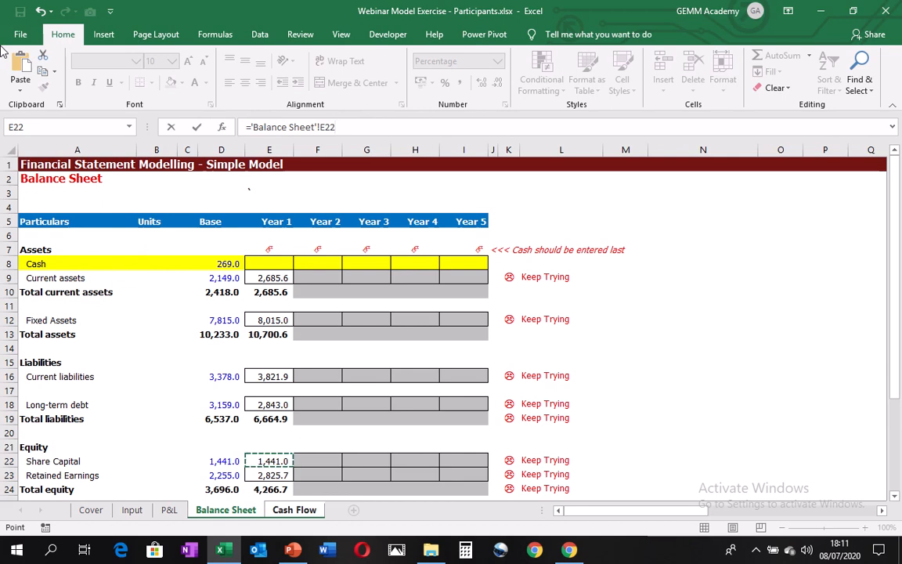
pyautogui.press('Left')
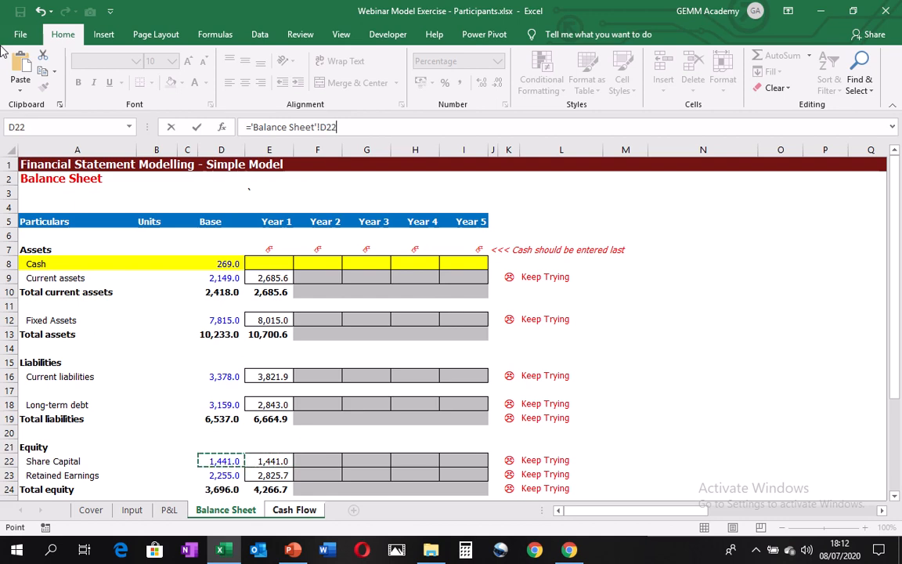
pyautogui.press('Right')
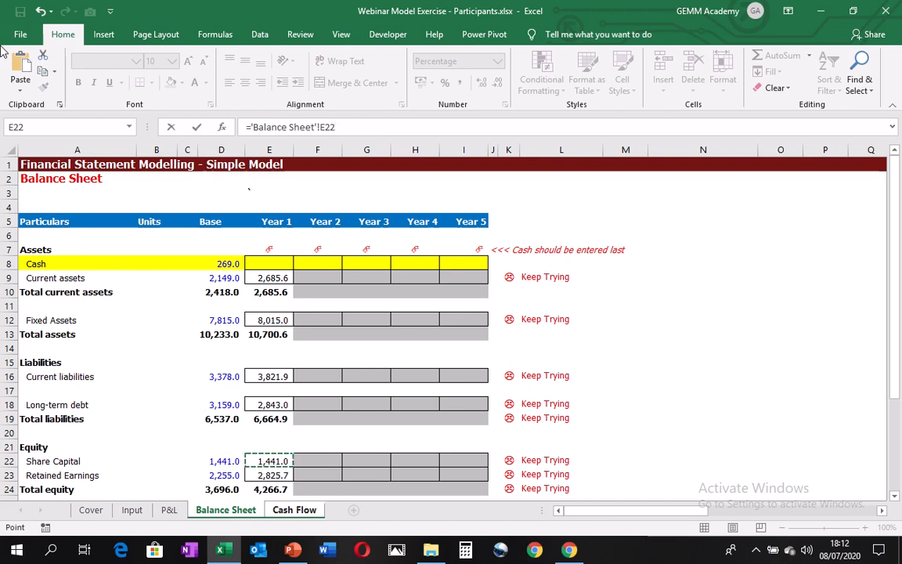
pyautogui.write('-')
pyautogui.press('Up')
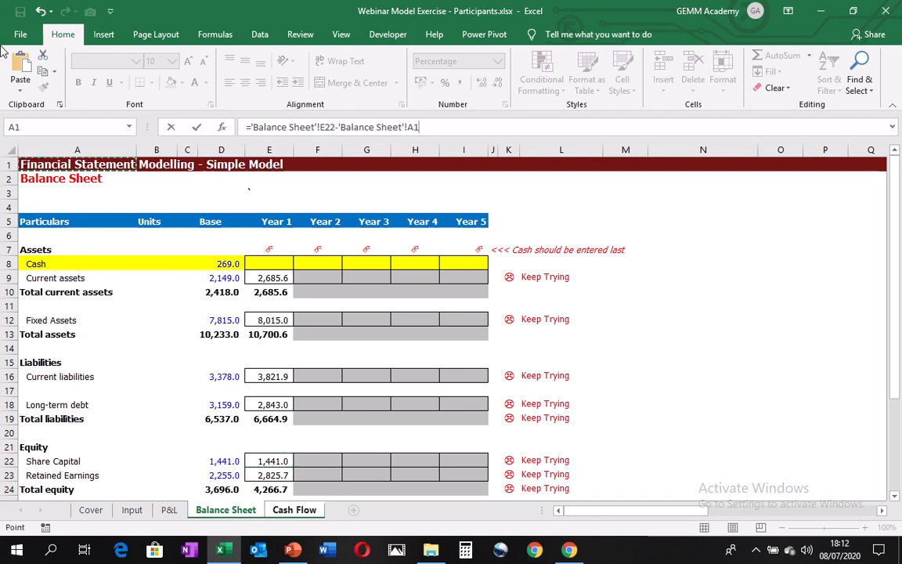
pyautogui.press('Down')
pyautogui.press('Down')
pyautogui.press('Down')
pyautogui.press('Down')
pyautogui.press('Down')
pyautogui.press('Down')
pyautogui.press('Down')
pyautogui.press('Down')
pyautogui.press('Down')
pyautogui.press('Down')
pyautogui.press('Down')
pyautogui.press('Down')
pyautogui.press('Down')
pyautogui.press('Down')
pyautogui.press('Down')
pyautogui.press('Down')
pyautogui.press('Down')
pyautogui.press('Down')
pyautogui.press('Down')
pyautogui.press('Down')
pyautogui.press('Down')
pyautogui.press('Down')
pyautogui.press('Down')
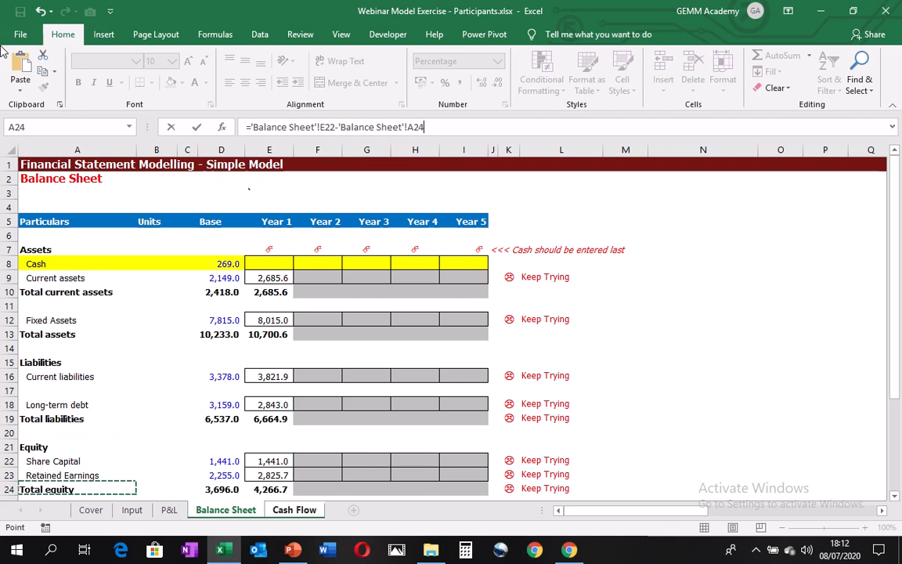
pyautogui.press('Up')
pyautogui.press('Up')
pyautogui.press('Right')
pyautogui.press('Right')
pyautogui.press('Right')
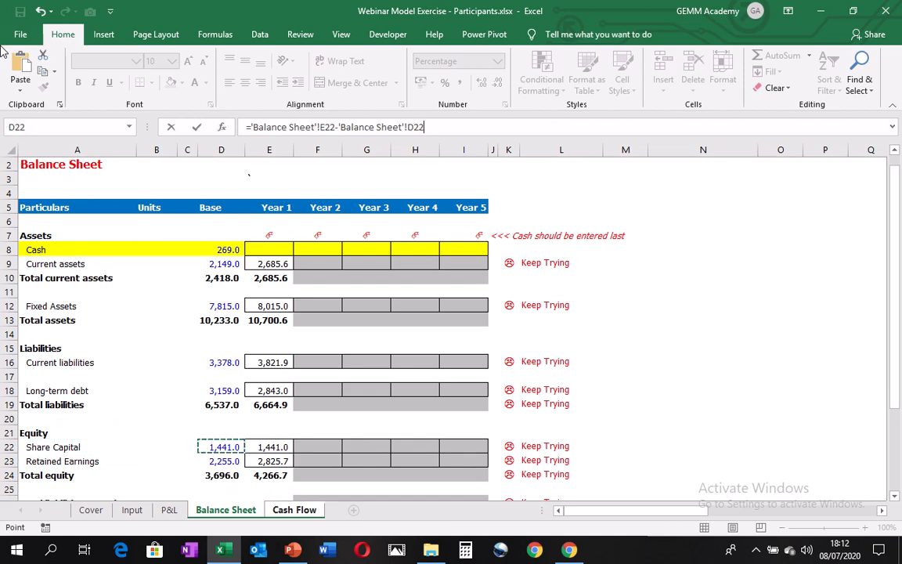
pyautogui.press('Return')
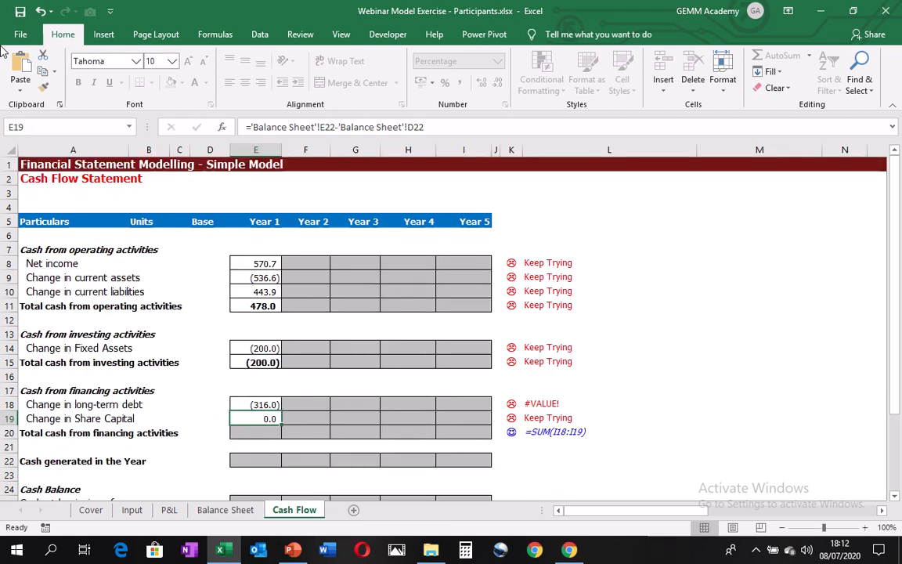
# Sum Year 1 Total cash from financing activities in Cash Flow cell E20 with =SUM(E18:E19).
pyautogui.press('Down')
pyautogui.press('Down')
pyautogui.press('Down')
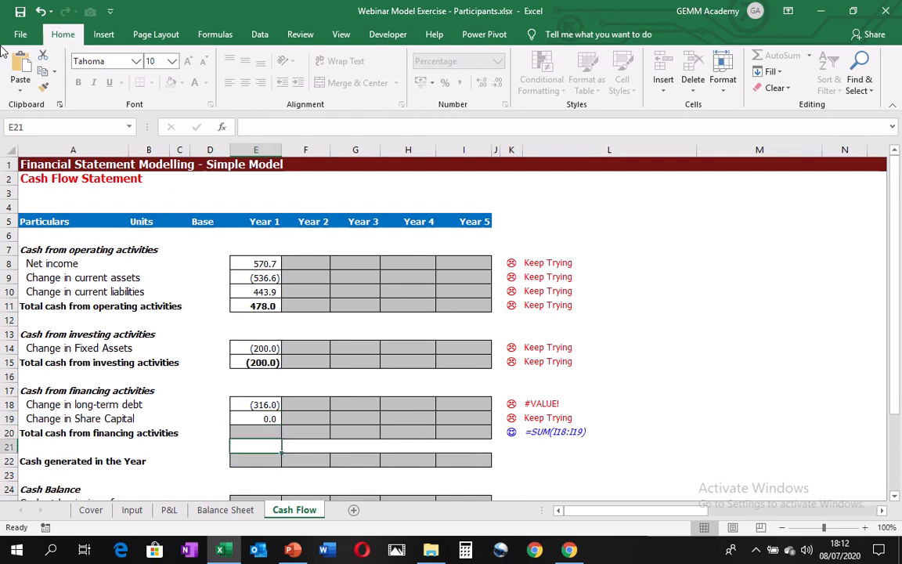
pyautogui.press('Up')
pyautogui.press('Up')
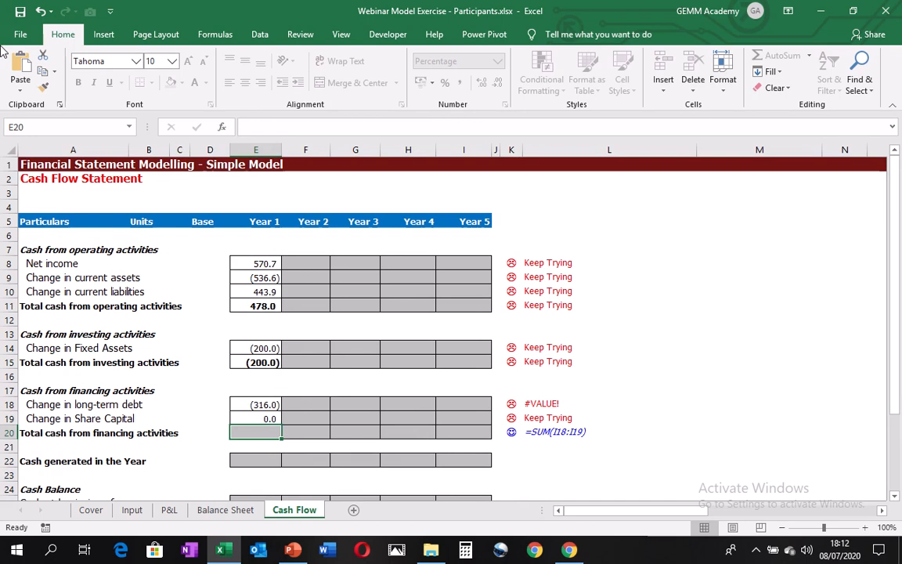
pyautogui.hotkey('alt', '=')
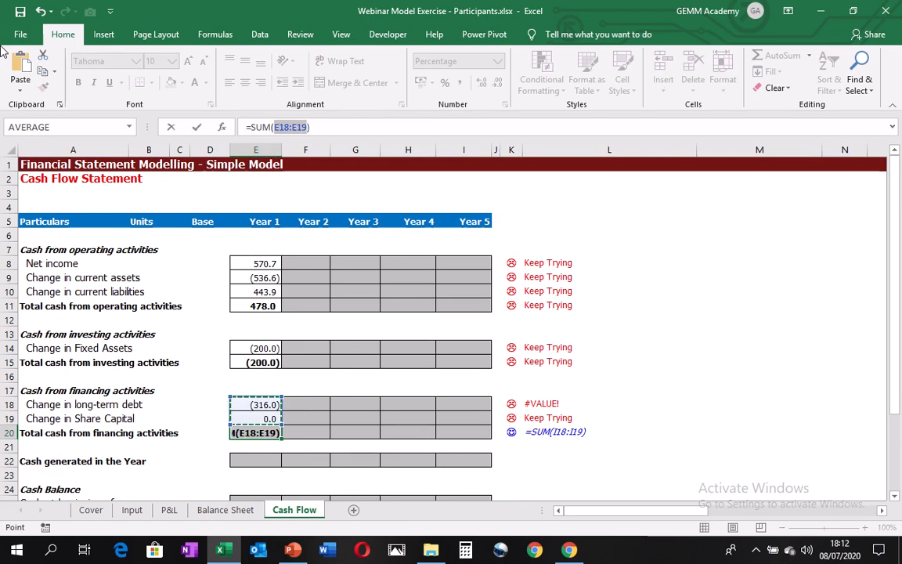
pyautogui.hotkey('ctrl', 'Return')
# Calculate Year 1 Cash generated in the Year in Cash Flow cell E22 by adding the three activity totals, =SUM(E11,E15,E20).
pyautogui.press('Down')
pyautogui.press('Down')
pyautogui.press('Down')
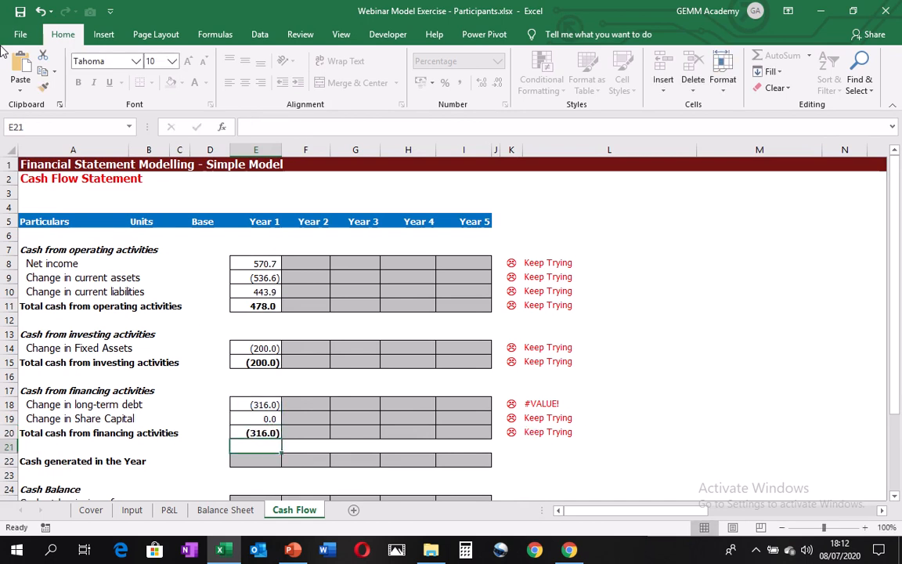
pyautogui.press('Up')
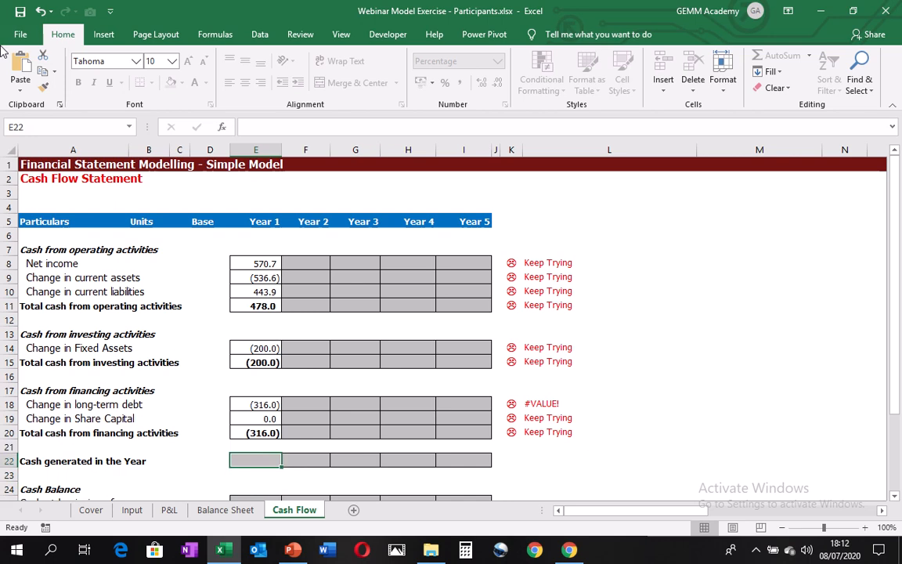
pyautogui.hotkey('alt', '=')
pyautogui.press('Up')
pyautogui.press('Up')
pyautogui.press('Up')
pyautogui.press('Up')
pyautogui.press('Up')
pyautogui.press('Up')
pyautogui.press('Up')
pyautogui.press('Up')
pyautogui.press('Up')
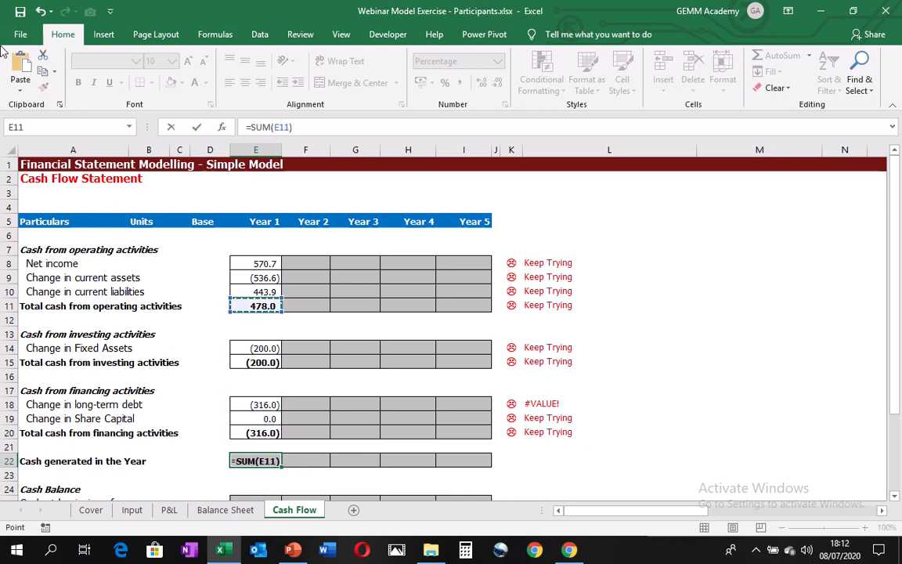
pyautogui.write(',')
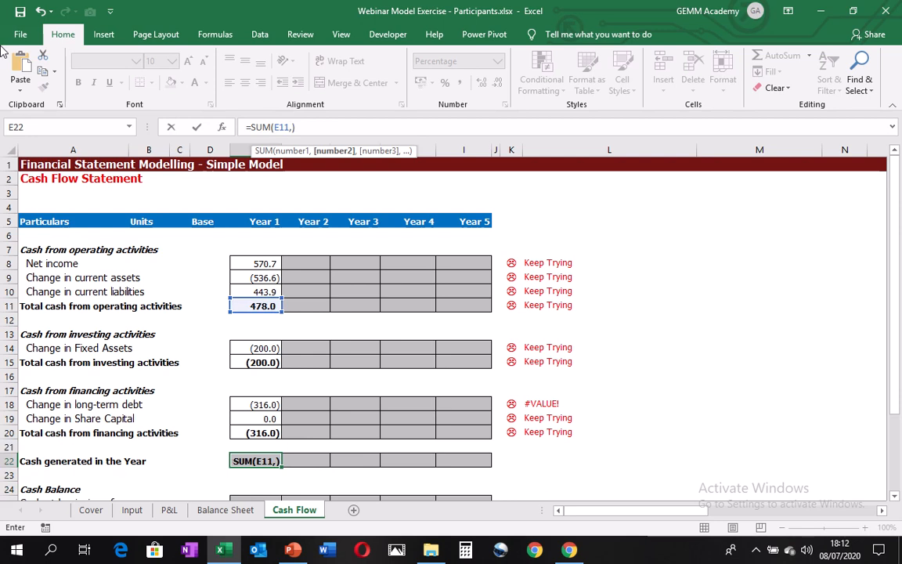
pyautogui.press('Up')
pyautogui.press('Up')
pyautogui.press('Up')
pyautogui.press('Up')
pyautogui.press('Up')
pyautogui.press('Up')
pyautogui.press('Up')
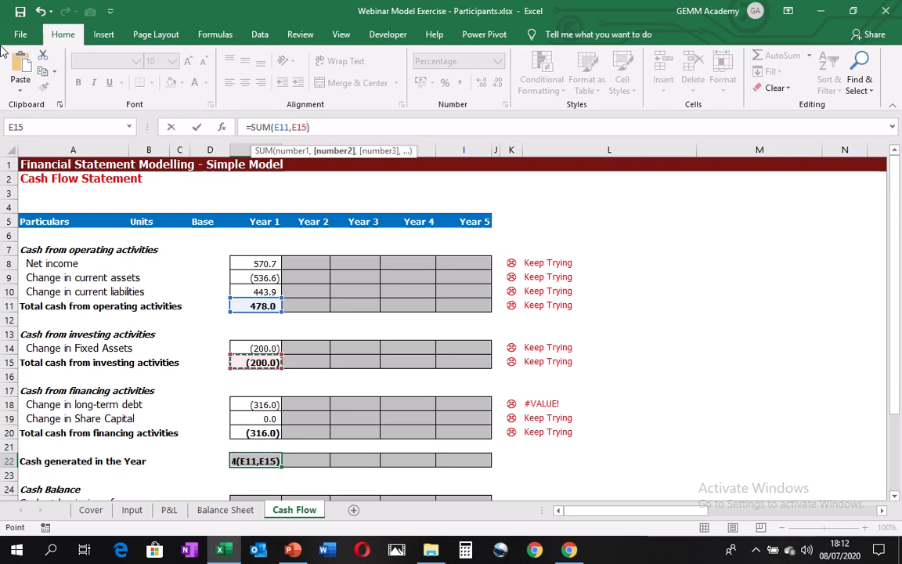
pyautogui.write(',')
pyautogui.press('Up')
pyautogui.press('Up')
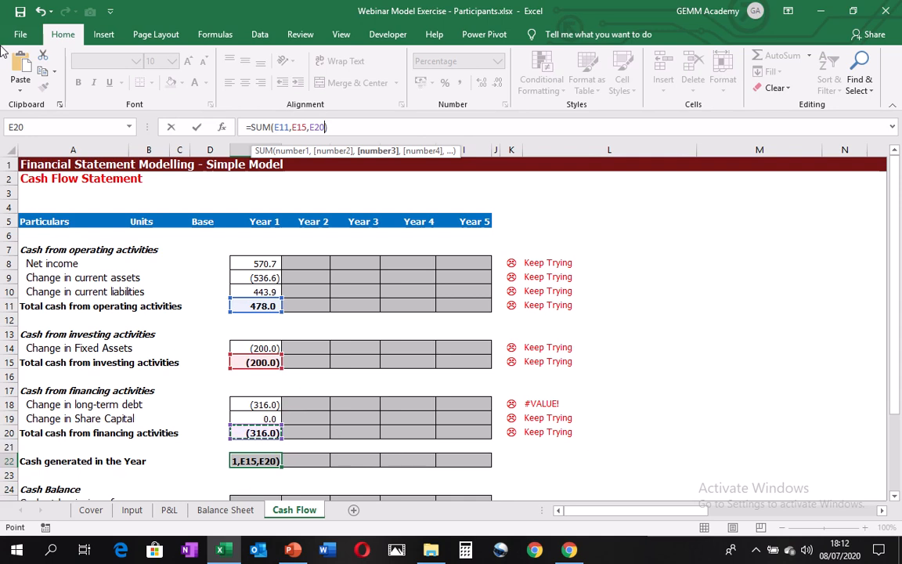
pyautogui.hotkey('ctrl', 'Return')
# Link Base Cash at end of year in Cash Flow cell D27 to Base Cash on the Balance Sheet, ='Balance Sheet'!D8.
pyautogui.press('Down')
pyautogui.press('Down')
pyautogui.press('Down')
pyautogui.press('Down')
pyautogui.press('Down')
pyautogui.press('Down')
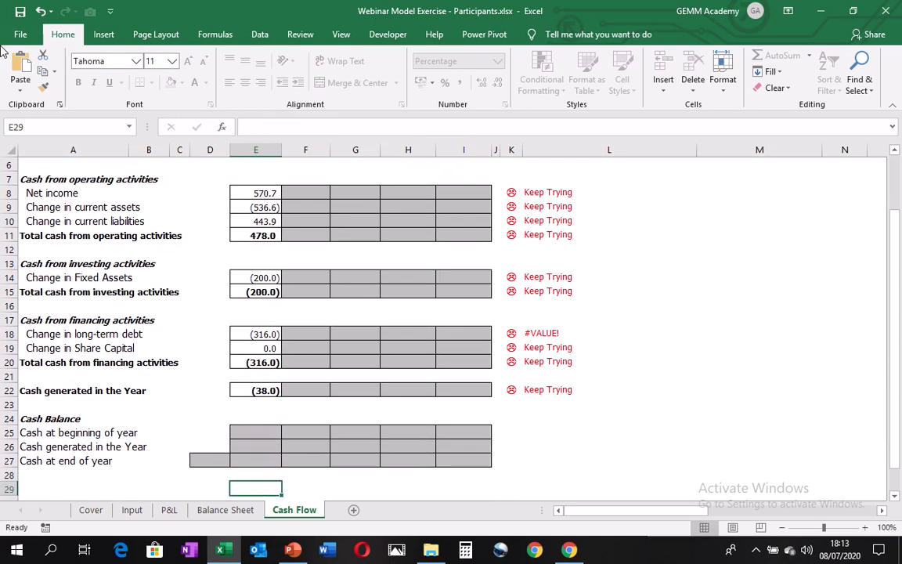
pyautogui.press('Up')
pyautogui.press('Up')
pyautogui.press('Up')
pyautogui.press('Down')
pyautogui.press('Down')
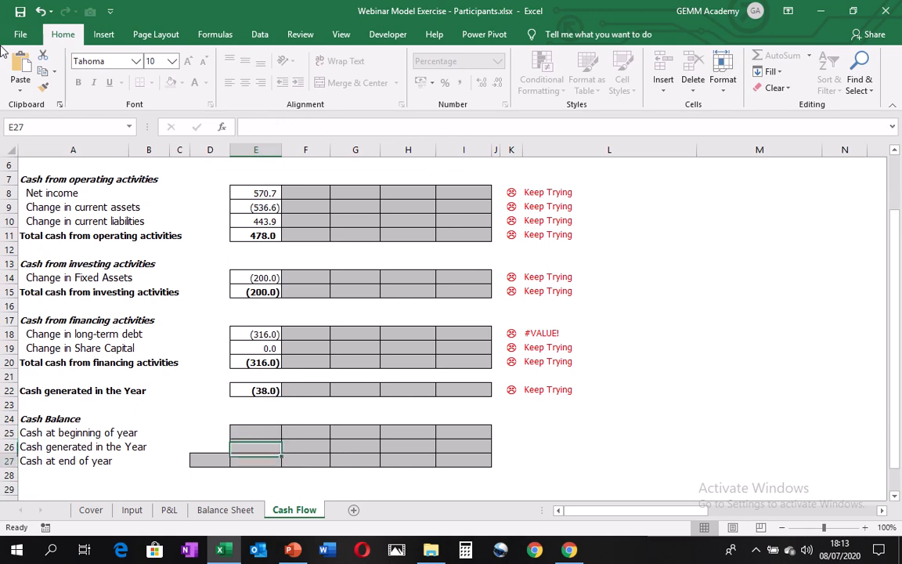
pyautogui.press('Left')
pyautogui.hotkey('ctrl', 'Up')
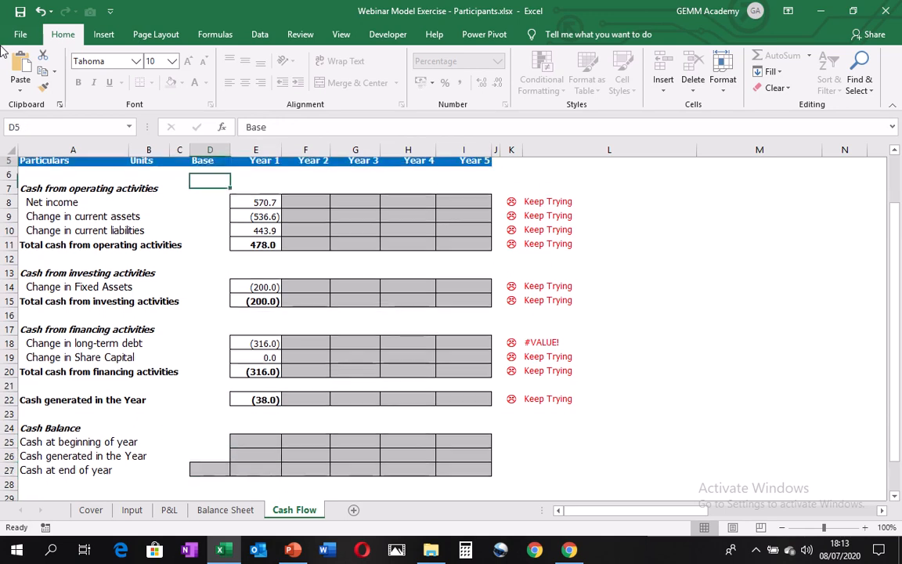
pyautogui.hotkey('ctrl', 'Down')
pyautogui.hotkey('ctrl', 'Up')
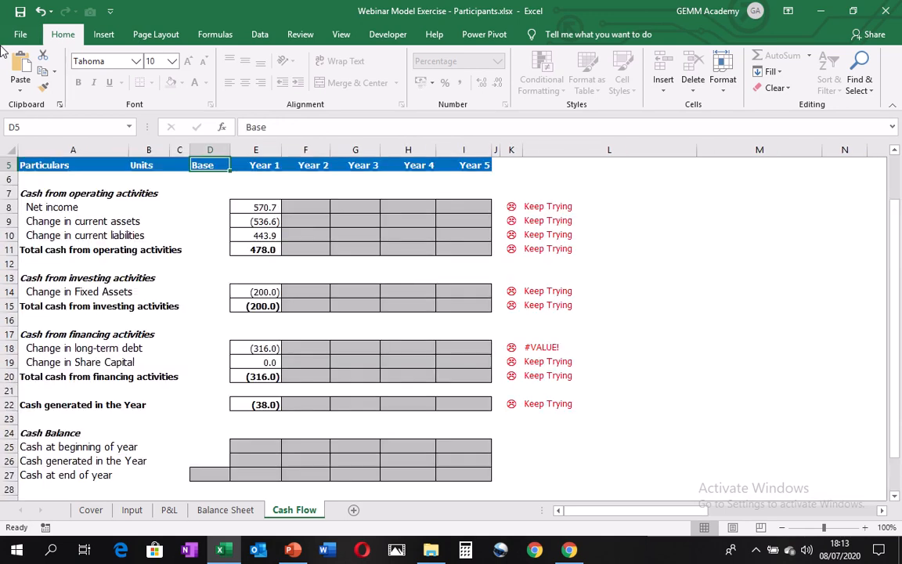
pyautogui.hotkey('ctrl', 'Up')
pyautogui.hotkey('ctrl', 'Down')
pyautogui.hotkey('ctrl', 'Down')
pyautogui.hotkey('ctrl', 'Up')
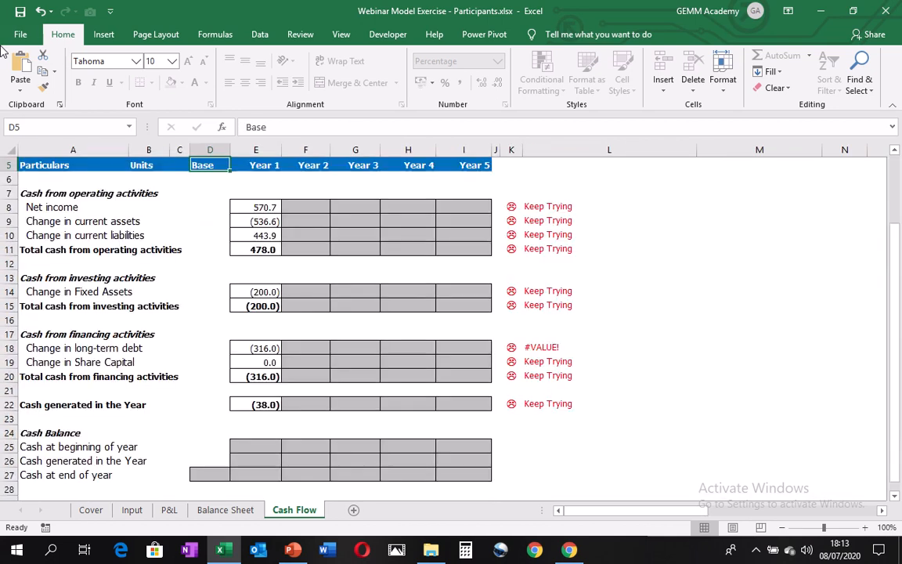
pyautogui.press('Down')
pyautogui.press('Down')
pyautogui.press('Down')
pyautogui.press('Down')
pyautogui.press('Down')
pyautogui.press('Down')
pyautogui.press('Down')
pyautogui.press('Down')
pyautogui.press('Down')
pyautogui.press('Down')
pyautogui.press('Down')
pyautogui.press('Down')
pyautogui.press('Down')
pyautogui.press('Down')
pyautogui.press('Down')
pyautogui.press('Down')
pyautogui.press('Down')
pyautogui.press('Down')
pyautogui.press('Down')
pyautogui.press('Down')
pyautogui.press('Down')
pyautogui.press('Down')
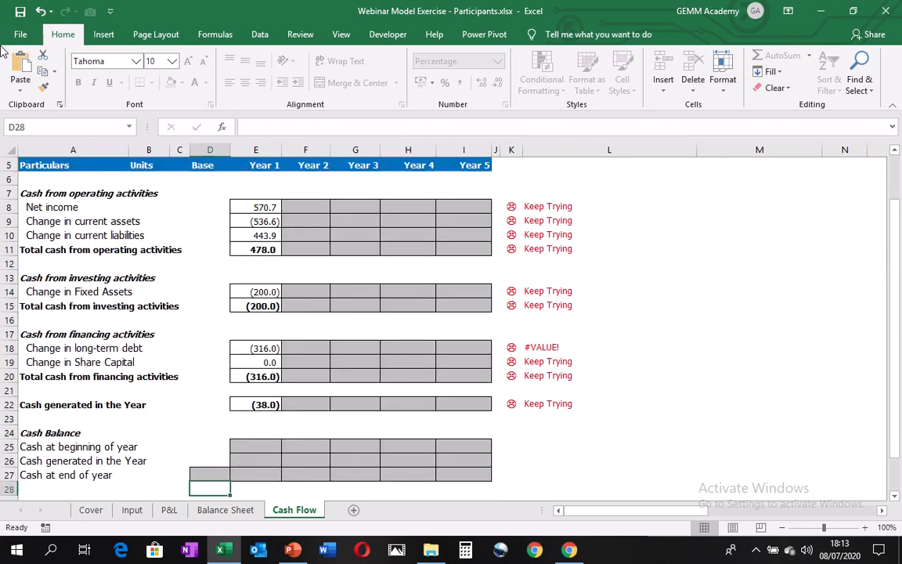
pyautogui.write('=')
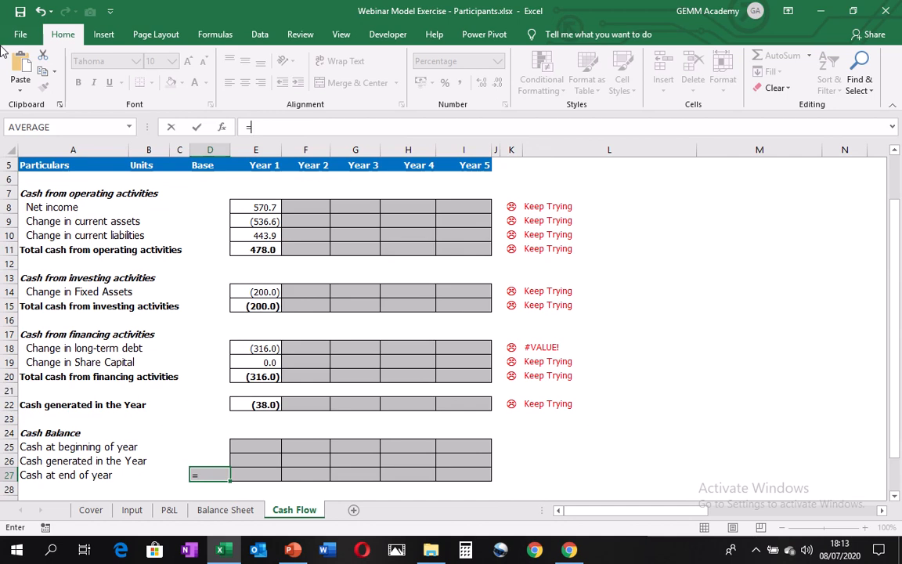
pyautogui.hotkey('ctrl', 'pageup')
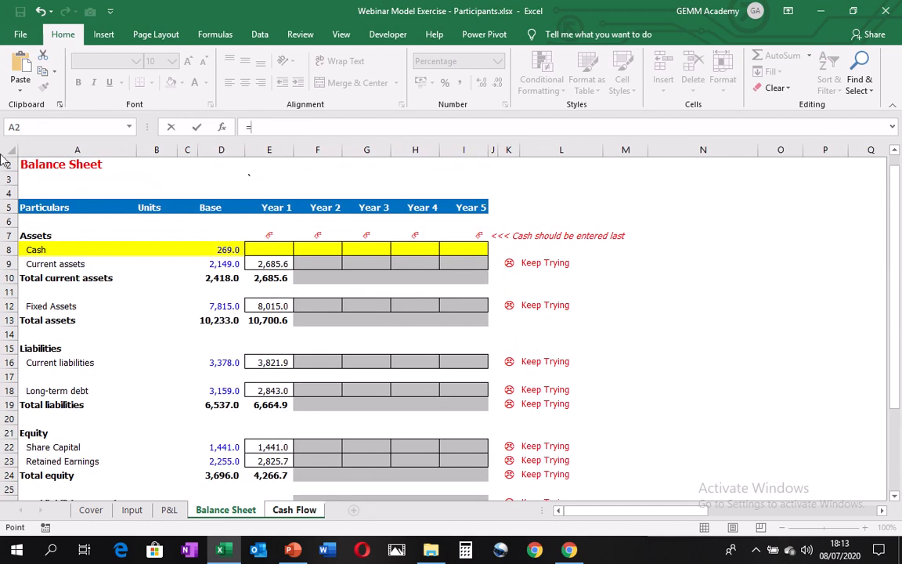
pyautogui.click(229, 249)
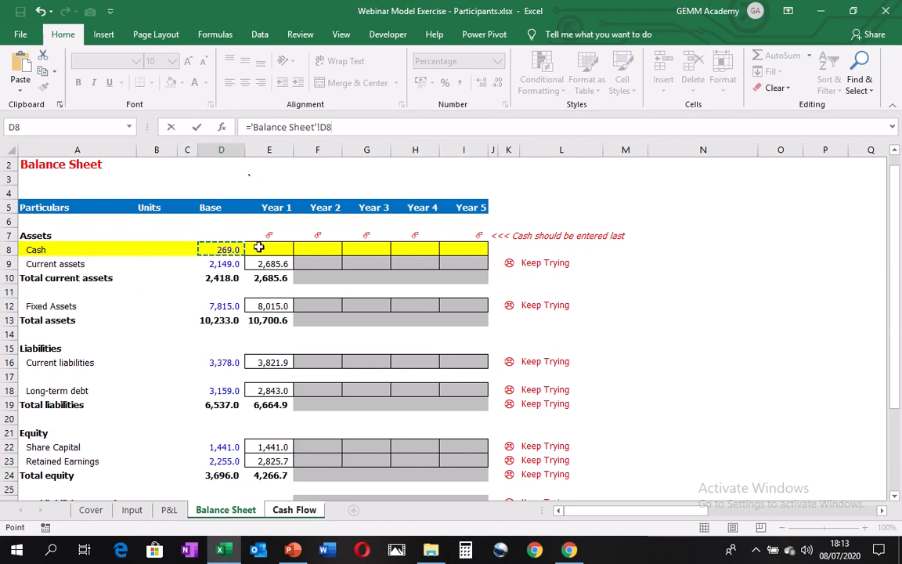
pyautogui.hotkey('ctrl', 'Return')
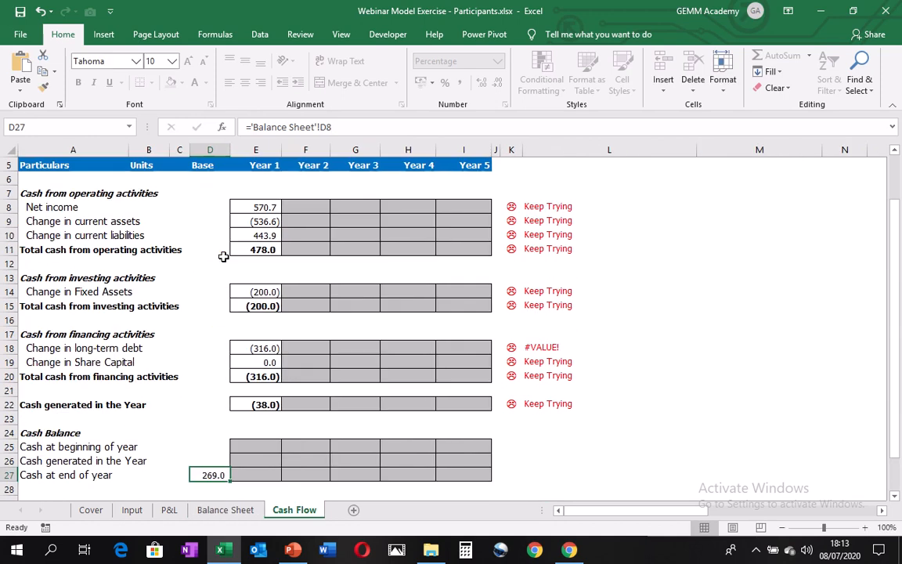
# Link Year 1 Cash at beginning of year in Cash Flow cell E25 to Base Cash at end of year, =D27.
pyautogui.press('Down')
pyautogui.press('Down')
pyautogui.press('Up')
pyautogui.press('Up')
pyautogui.press('Up')
pyautogui.press('Up')
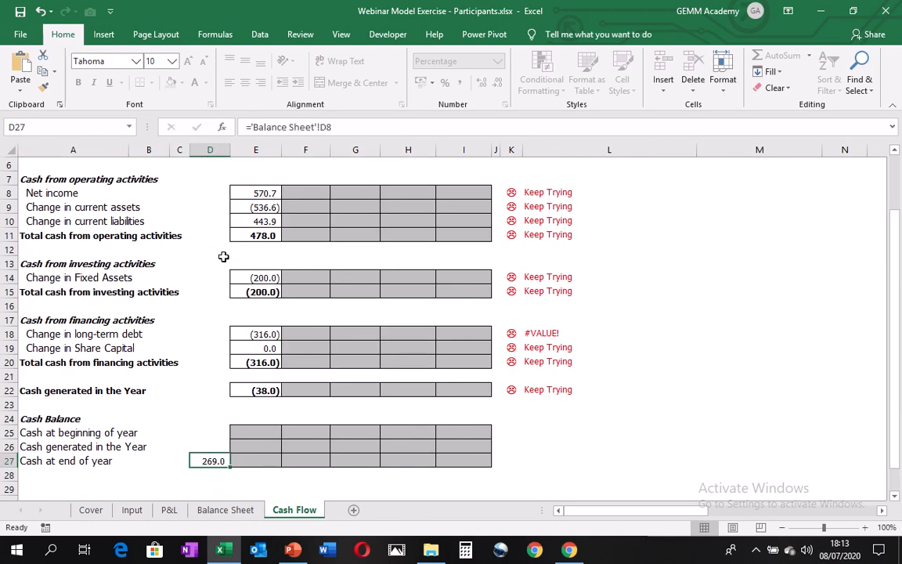
pyautogui.press('Right')
pyautogui.write('=')
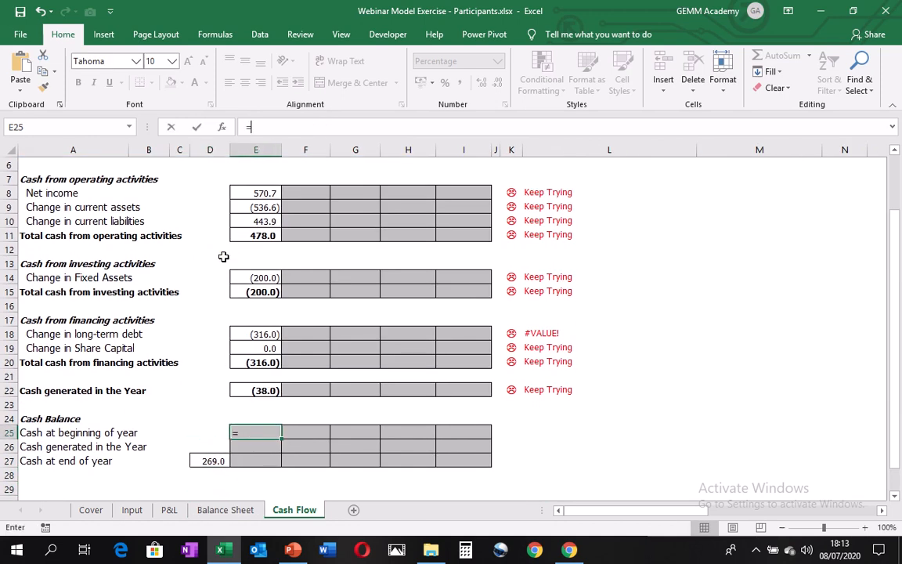
pyautogui.press('Left')
pyautogui.press('Down')
pyautogui.press('Down')
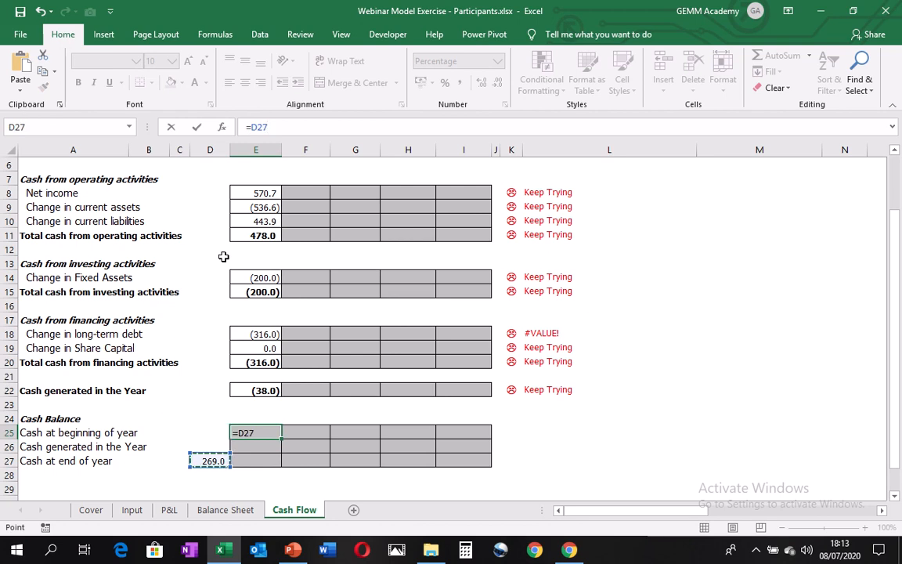
pyautogui.hotkey('ctrl', 'Return')
# Compare Year 1 Cash at beginning of year in E25 with Base Cash at end of year in D27.
pyautogui.press('Up')
pyautogui.press('Down')
pyautogui.press('Left')
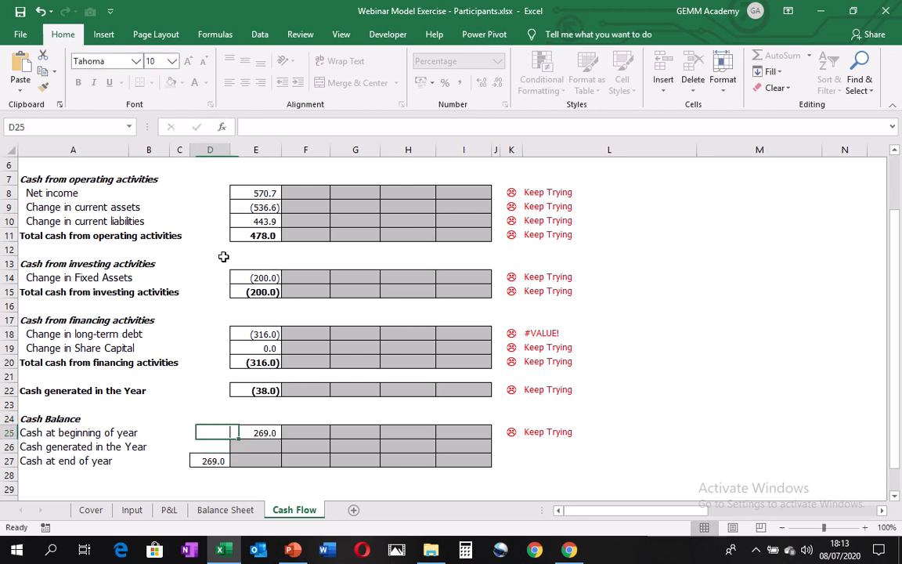
pyautogui.press('Down')
pyautogui.press('Down')
pyautogui.press('Up')
pyautogui.press('Up')
pyautogui.press('Right')
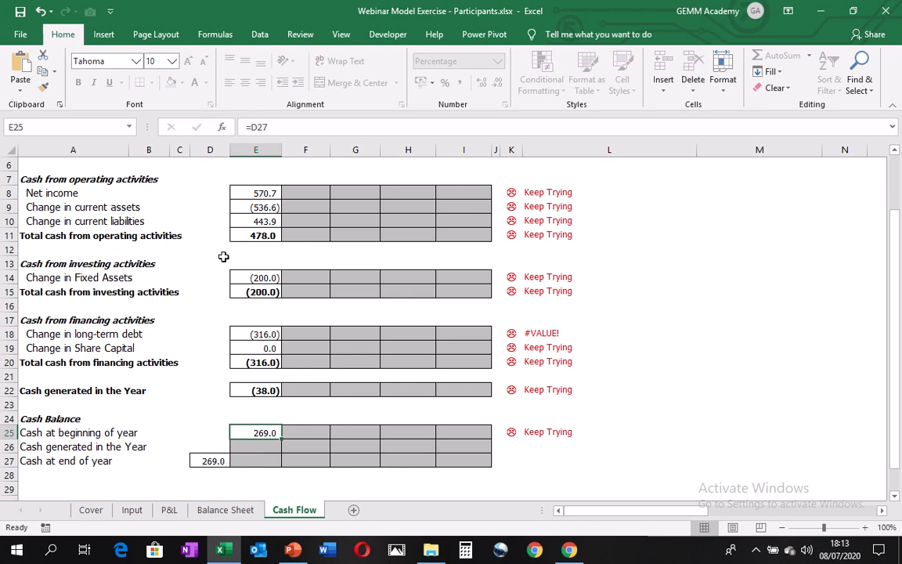
# Link Cash generated in the Year under Cash Balance in Cash Flow cell E26 to the Year 1 figure above, =E22.
pyautogui.press('Down')
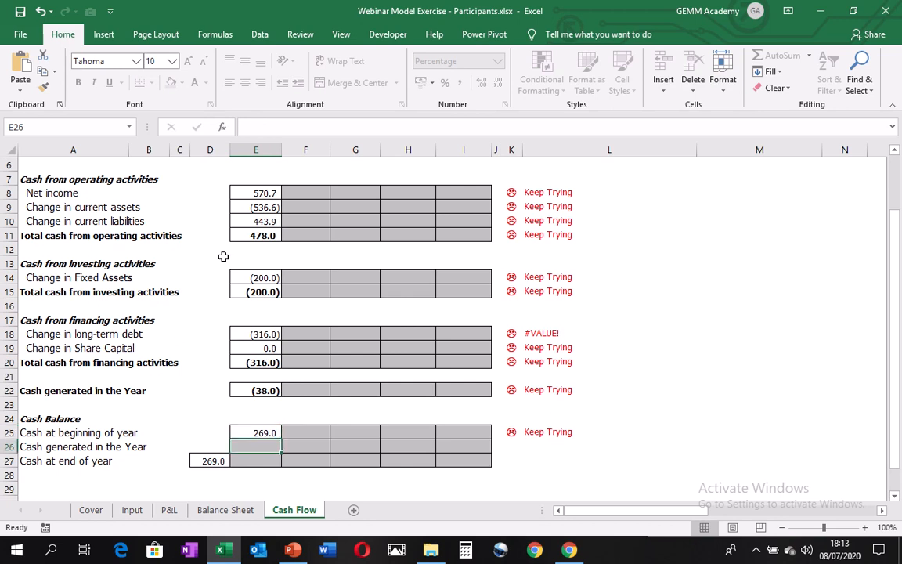
pyautogui.write('=')
pyautogui.press('Up')
pyautogui.press('Up')
pyautogui.press('Up')
pyautogui.press('Up')
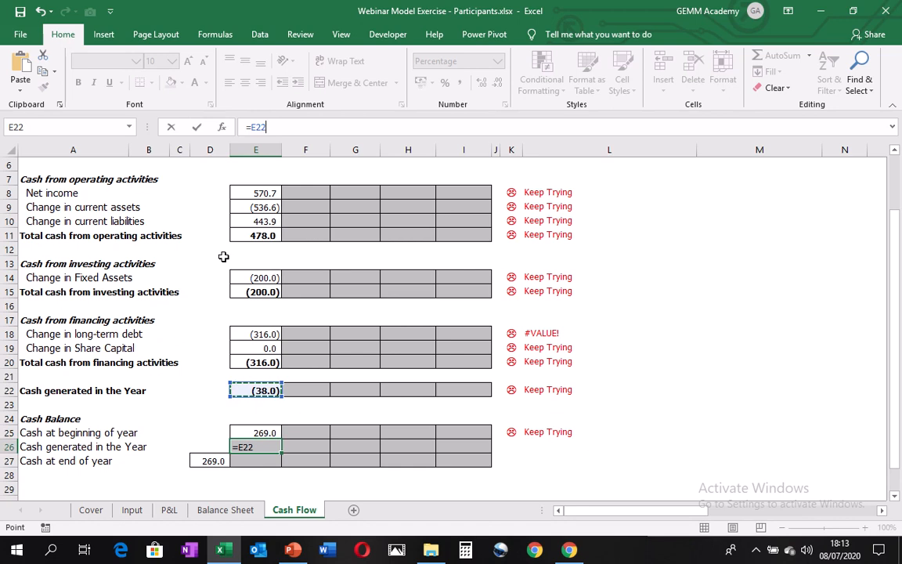
pyautogui.hotkey('ctrl', 'Return')
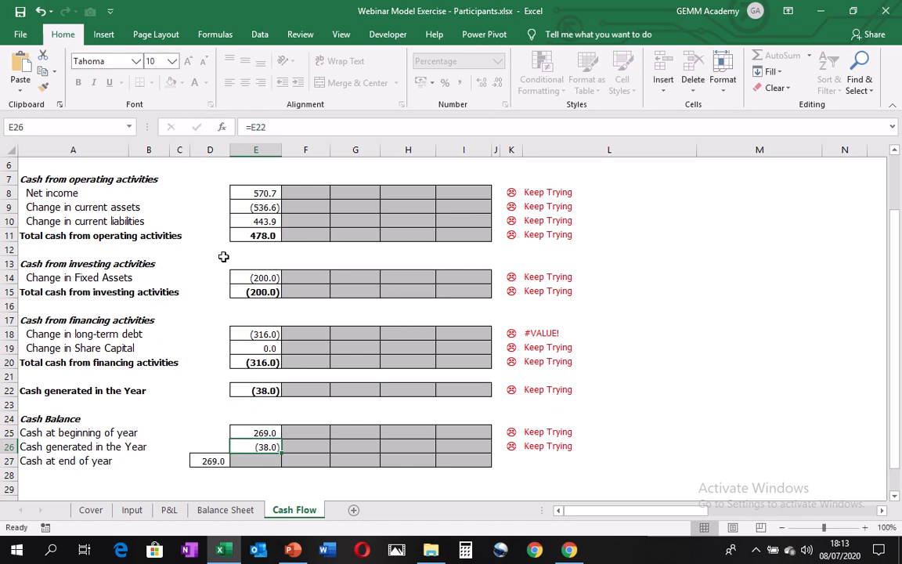
# Sum Year 1 Cash at end of year in Cash Flow cell E27 with =SUM(E25:E26).
pyautogui.press('Down')
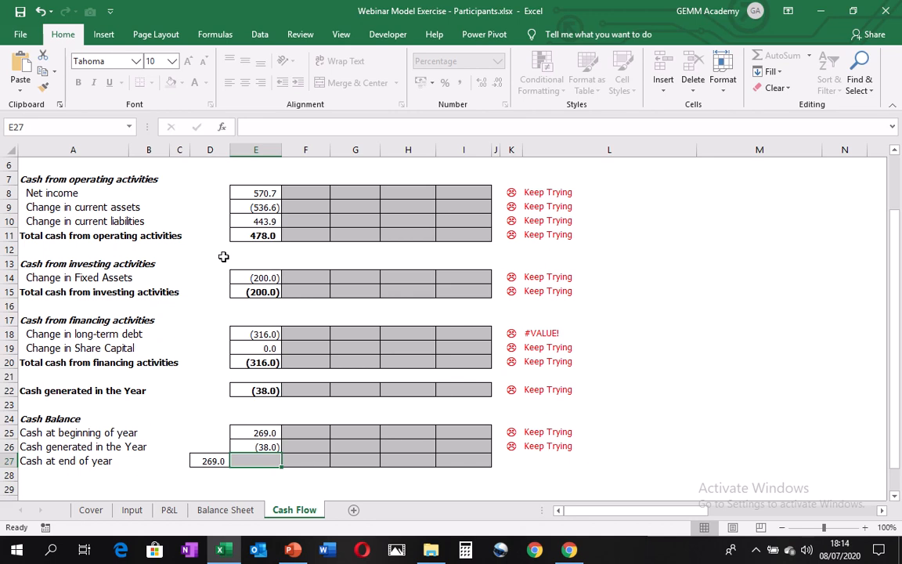
pyautogui.hotkey('alt', '=')
pyautogui.hotkey('ctrl', 'Return')
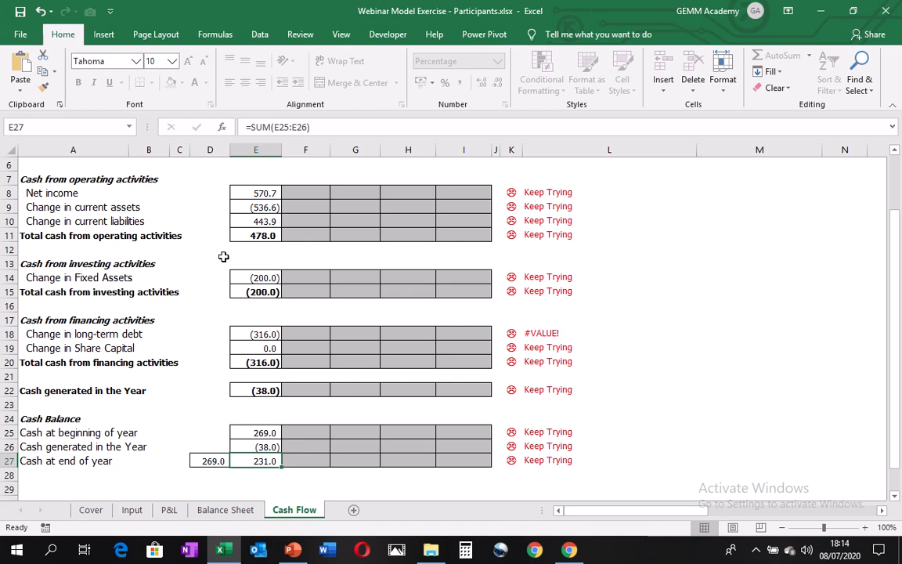
# Link Year 1 Cash in Balance Sheet cell E8 to Year 1 Cash at end of year, ='Cash Flow'!E27.
pyautogui.hotkey('ctrl', 'pageup')
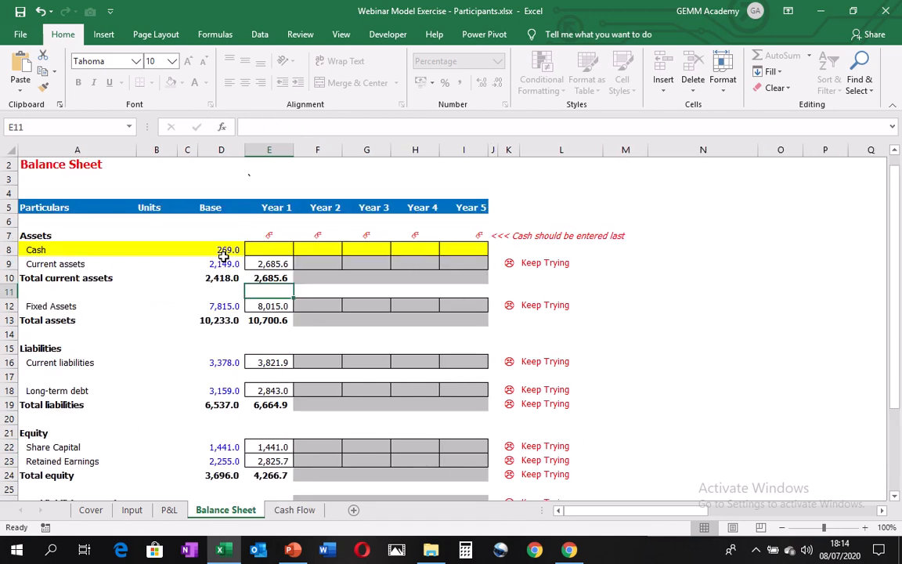
pyautogui.press('Up')
pyautogui.press('Up')
pyautogui.press('Up')
pyautogui.press('Up')
pyautogui.press('Down')
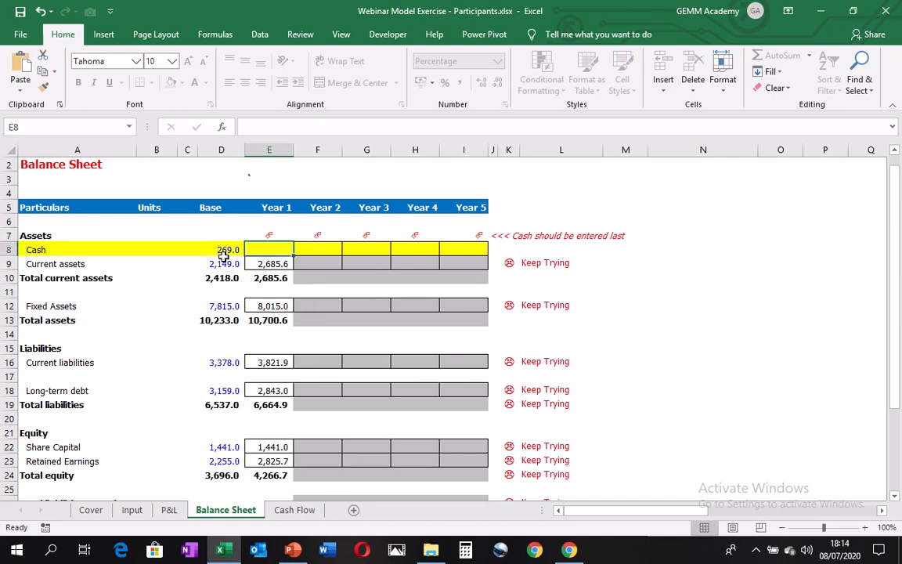
pyautogui.write('=')
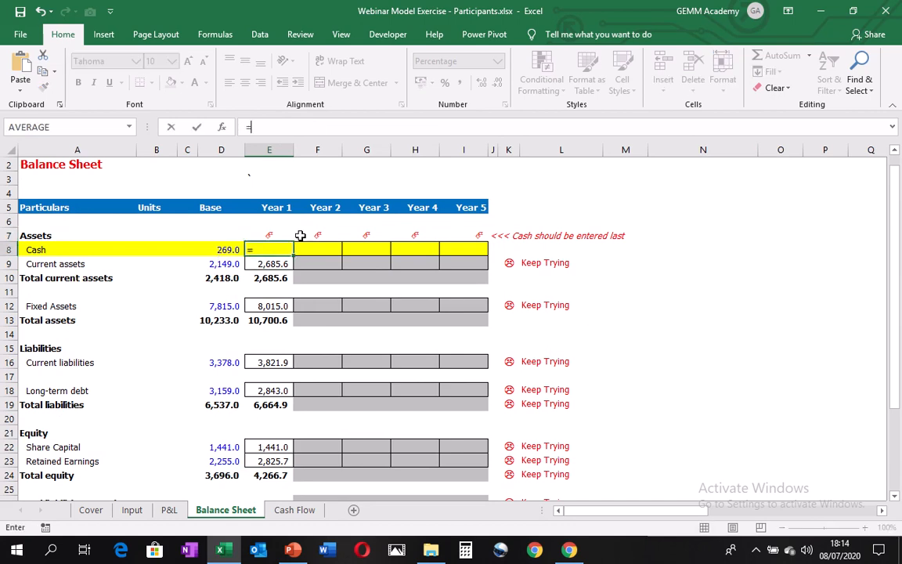
pyautogui.hotkey('ctrl', 'pagedown')
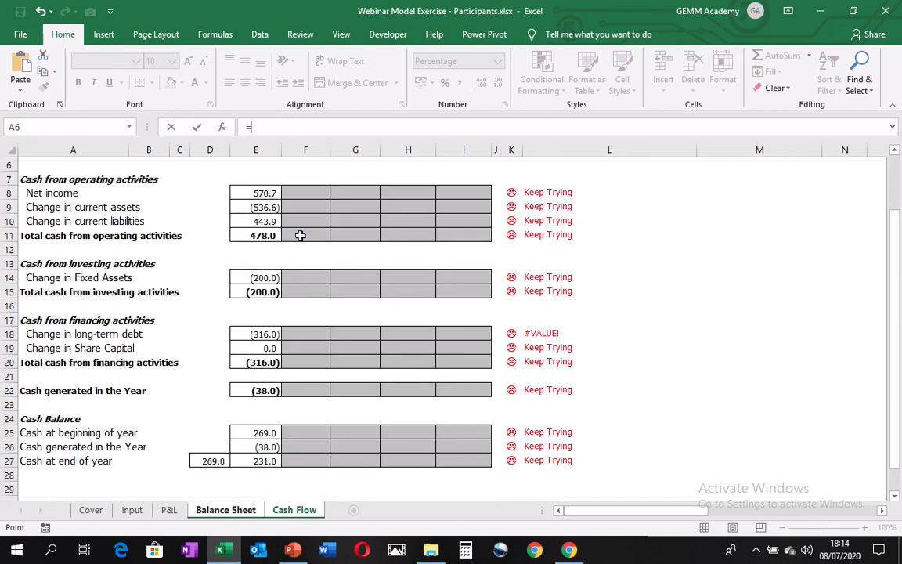
pyautogui.press('Down')
pyautogui.press('Down')
pyautogui.press('Down')
pyautogui.press('Down')
pyautogui.press('Down')
pyautogui.press('Down')
pyautogui.press('Down')
pyautogui.press('Down')
pyautogui.press('Down')
pyautogui.press('Down')
pyautogui.press('Down')
pyautogui.press('Down')
pyautogui.press('Down')
pyautogui.press('Down')
pyautogui.press('Down')
pyautogui.press('Down')
pyautogui.press('Down')
pyautogui.press('Down')
pyautogui.press('Down')
pyautogui.press('Down')
pyautogui.press('Down')
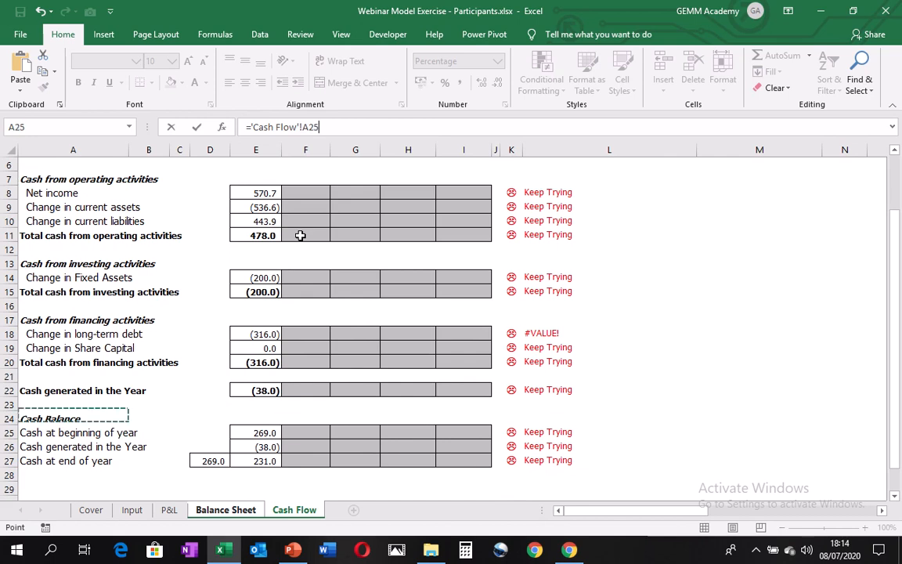
pyautogui.press('Right')
pyautogui.press('Right')
pyautogui.press('Right')
pyautogui.press('Right')
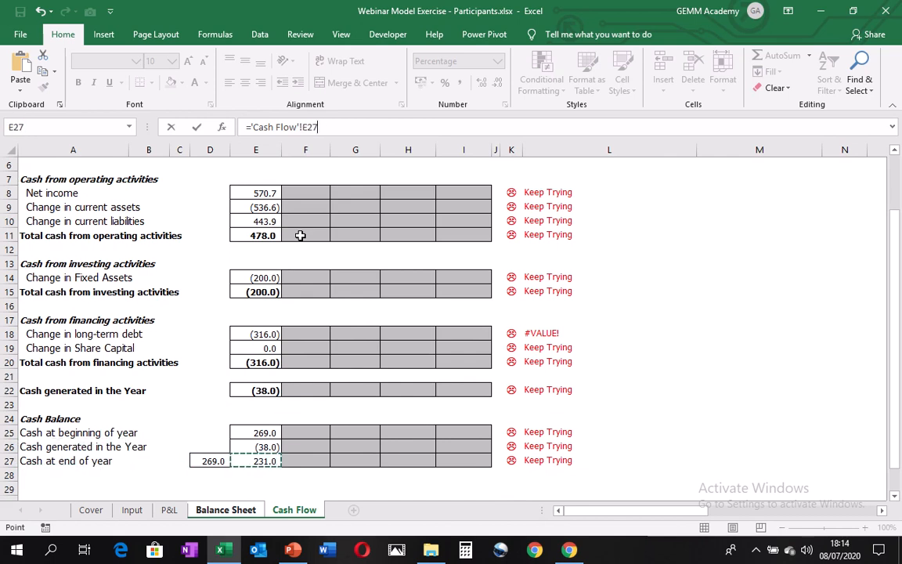
pyautogui.hotkey('ctrl', 'Return')
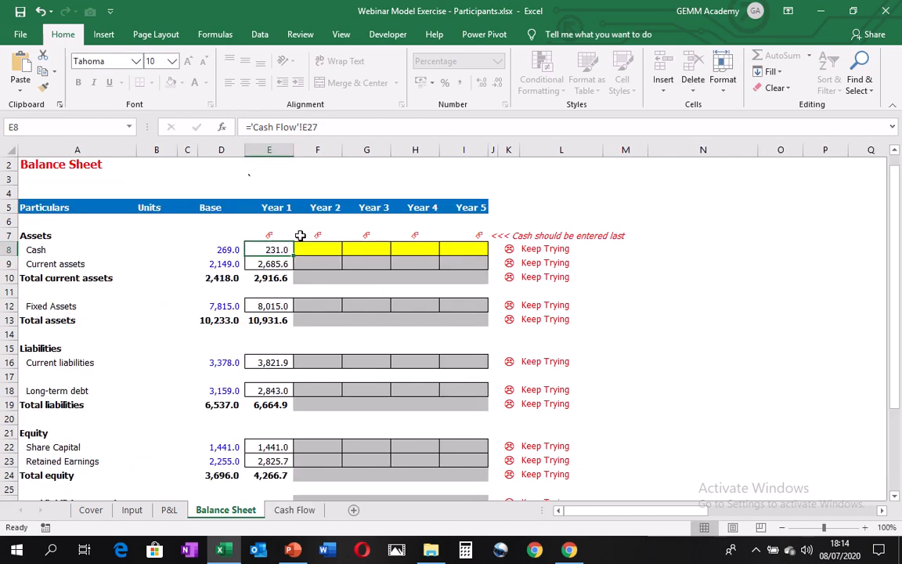
# Inspect the Year 1 balance sheet down to the Audit Check: Balance in cell E28.
pyautogui.press('Down')
pyautogui.press('Down')
pyautogui.press('Down')
pyautogui.press('Down')
pyautogui.press('Down')
pyautogui.press('Down')
pyautogui.press('Down')
pyautogui.press('Down')
pyautogui.press('Down')
pyautogui.press('Down')
pyautogui.press('Down')
pyautogui.press('Down')
pyautogui.press('Down')
pyautogui.press('Down')
pyautogui.press('Down')
pyautogui.press('Down')
pyautogui.press('Down')
pyautogui.press('Down')
pyautogui.press('Down')
pyautogui.press('Down')
pyautogui.press('Down')
pyautogui.press('Down')
pyautogui.press('Down')
pyautogui.press('Down')
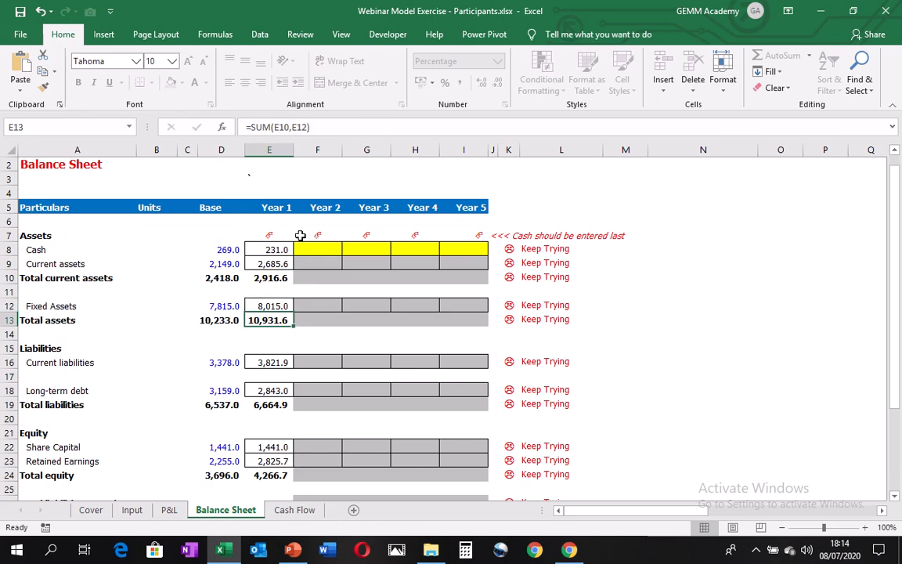
pyautogui.press('Down')
pyautogui.press('Down')
pyautogui.press('Down')
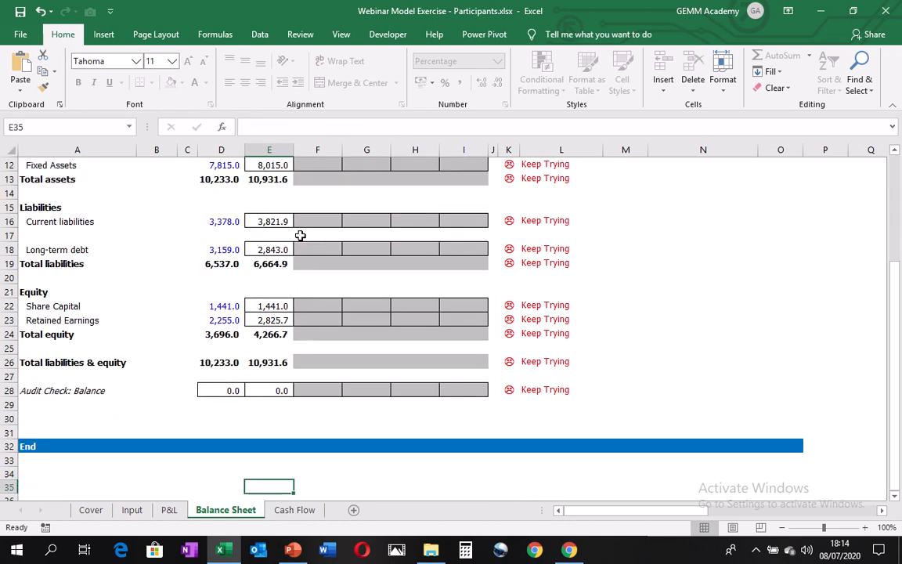
pyautogui.press('Up')
pyautogui.press('Up')
pyautogui.press('Up')
pyautogui.press('Up')
pyautogui.press('Up')
pyautogui.press('Up')
pyautogui.press('Up')
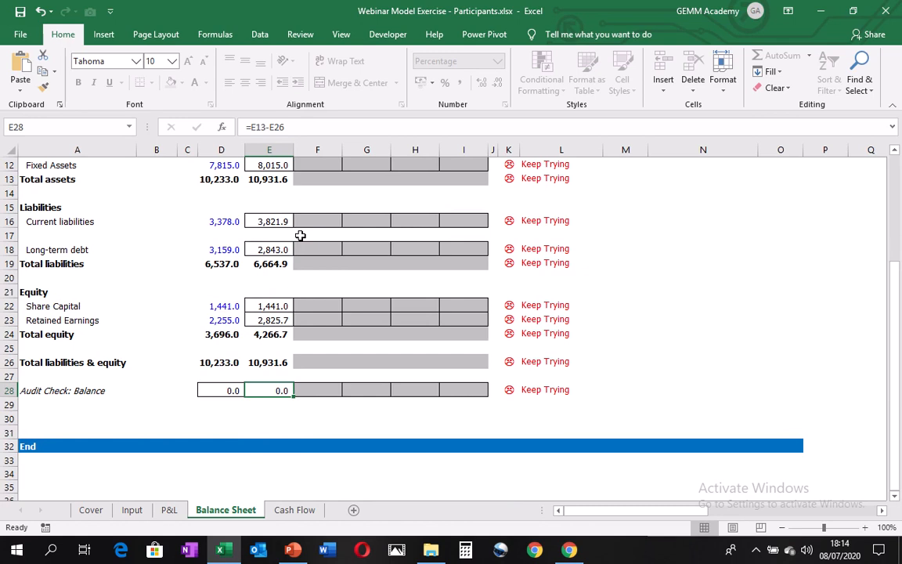
# Examine the Year 2 to Year 5 assumptions on the Input sheet by selecting columns F to I.
pyautogui.press('Up')
pyautogui.hotkey('ctrl', 'pageup')
pyautogui.hotkey('ctrl', 'pageup')
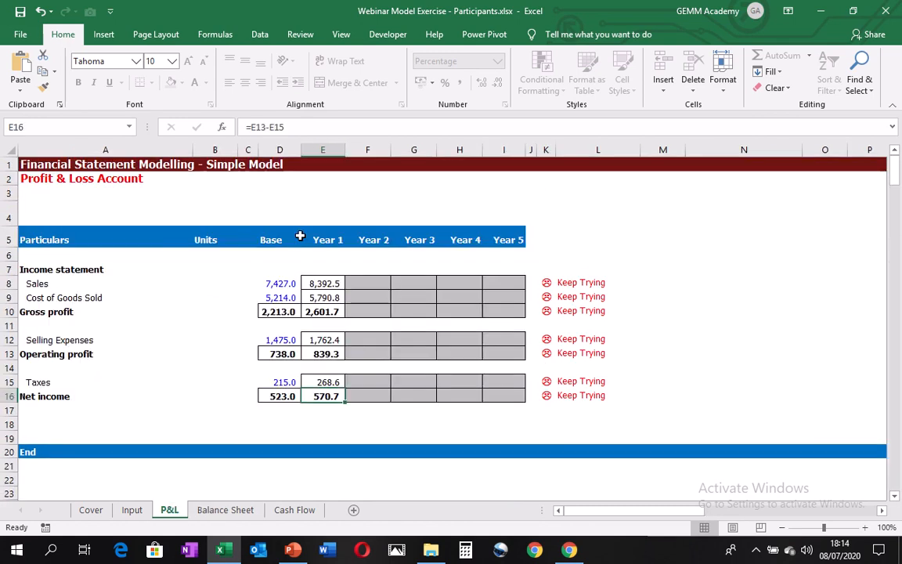
pyautogui.press('Up')
pyautogui.press('Up')
pyautogui.press('Up')
pyautogui.press('Up')
pyautogui.press('Up')
pyautogui.press('Up')
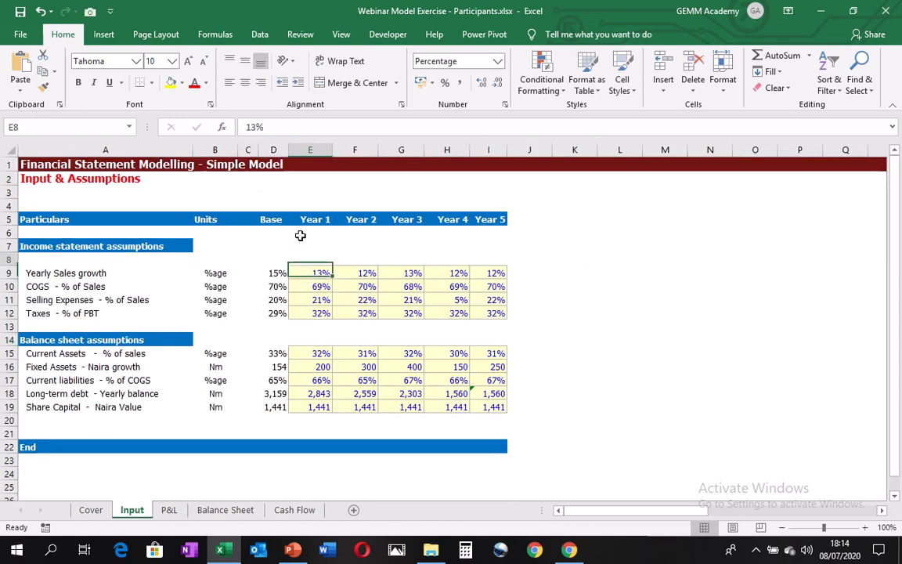
pyautogui.press('Right')
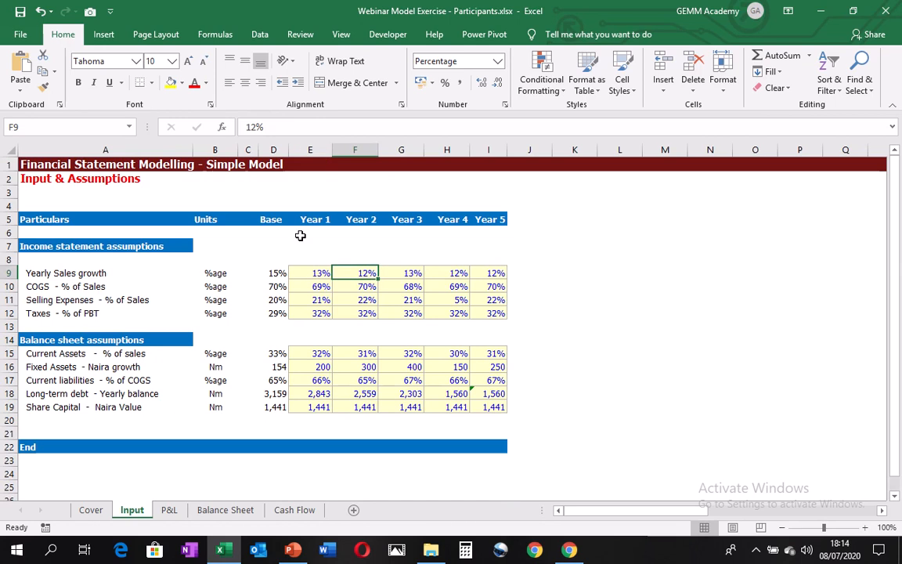
pyautogui.hotkey('ctrl', 'space')
pyautogui.hotkey('shift', 'Right')
pyautogui.hotkey('shift', 'Right')
pyautogui.hotkey('shift', 'Right')
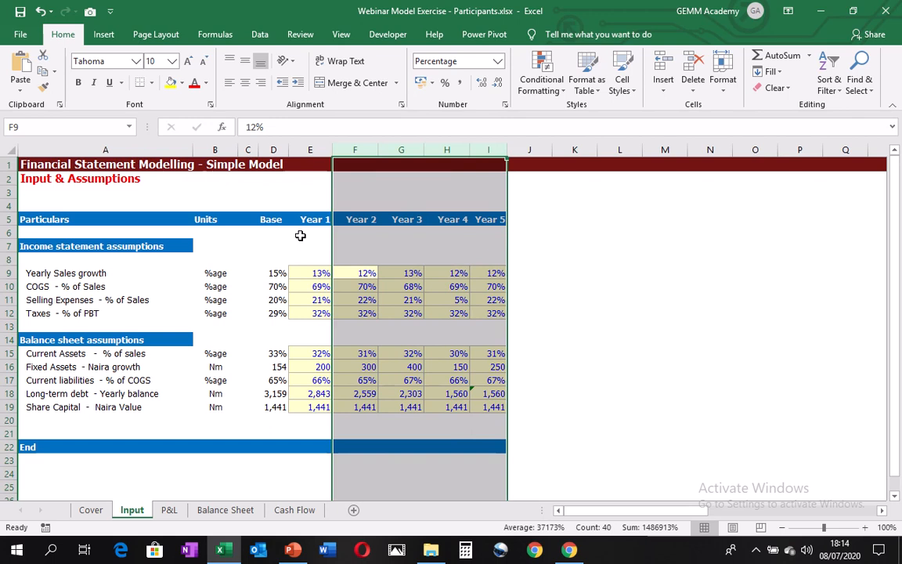
# Look over the Year 2 to Year 5 columns on the P&L, Balance Sheet and Cash Flow sheets.
pyautogui.hotkey('ctrl', 'pagedown')
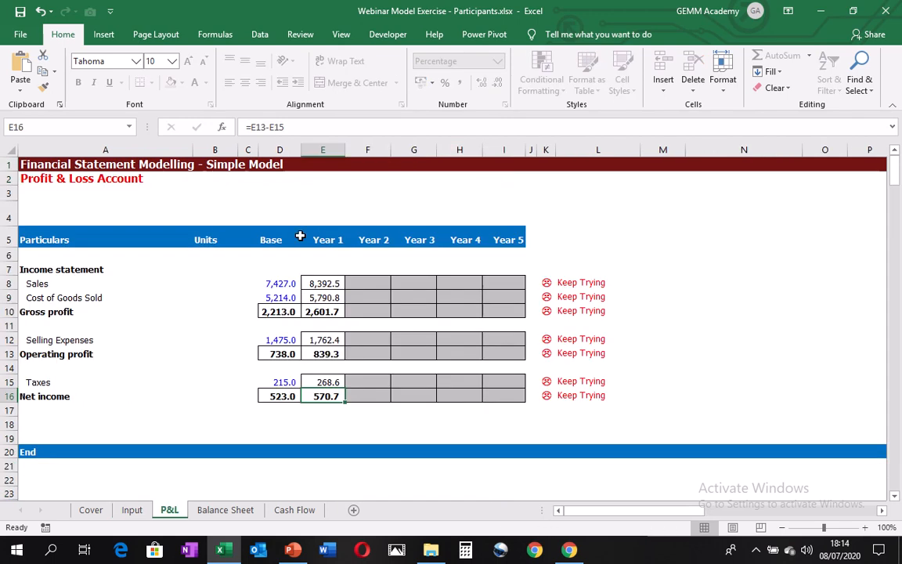
pyautogui.press('Right')
pyautogui.press('Right')
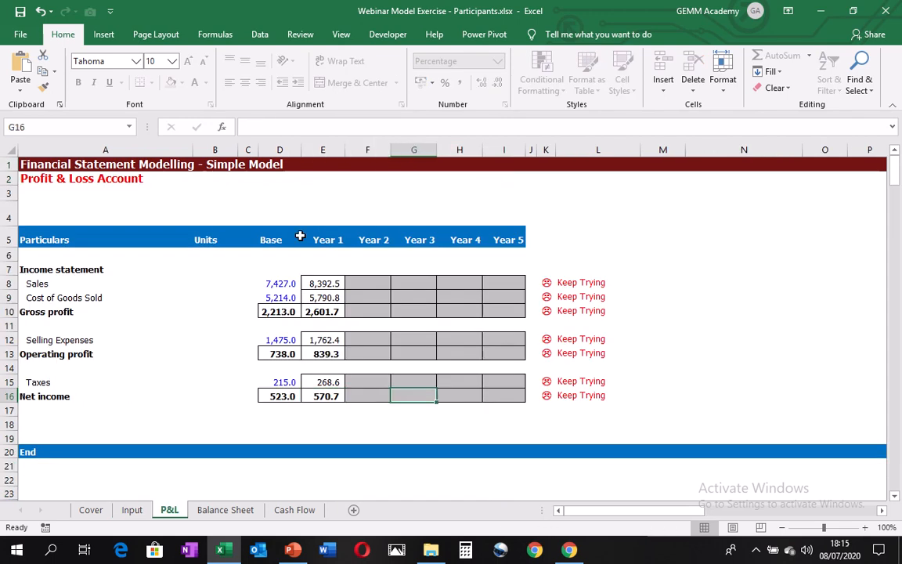
pyautogui.press('Left')
pyautogui.press('Right')
pyautogui.press('Right')
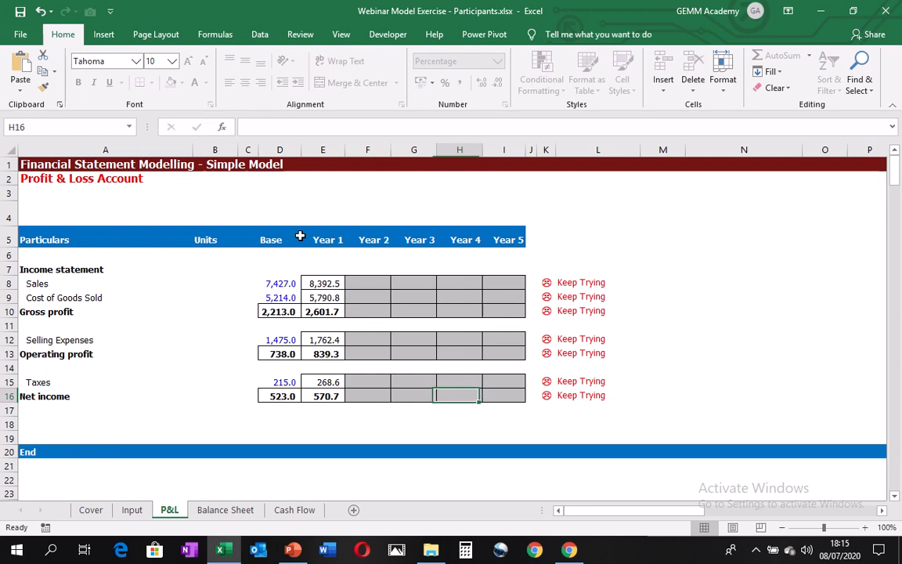
pyautogui.hotkey('ctrl', 'pagedown')
pyautogui.press('Up')
pyautogui.press('Up')
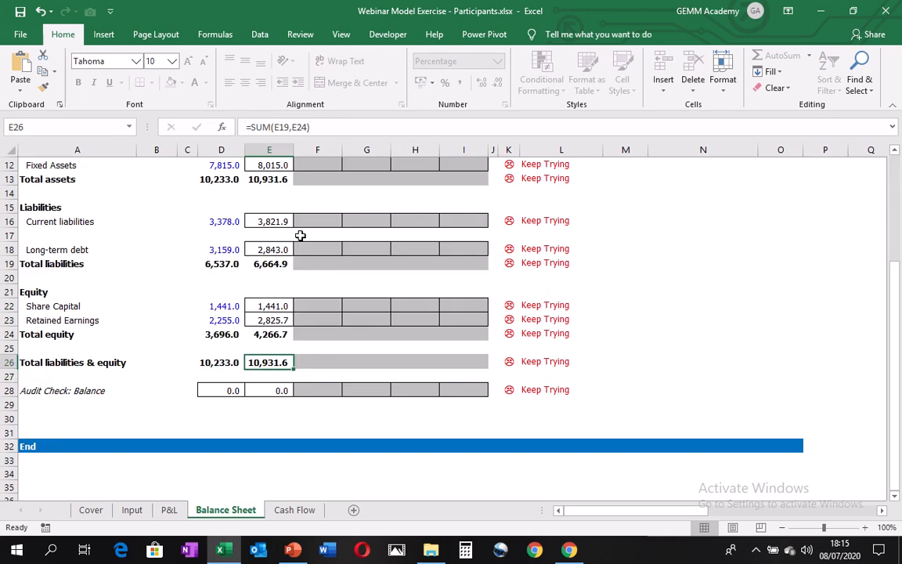
pyautogui.press('Right')
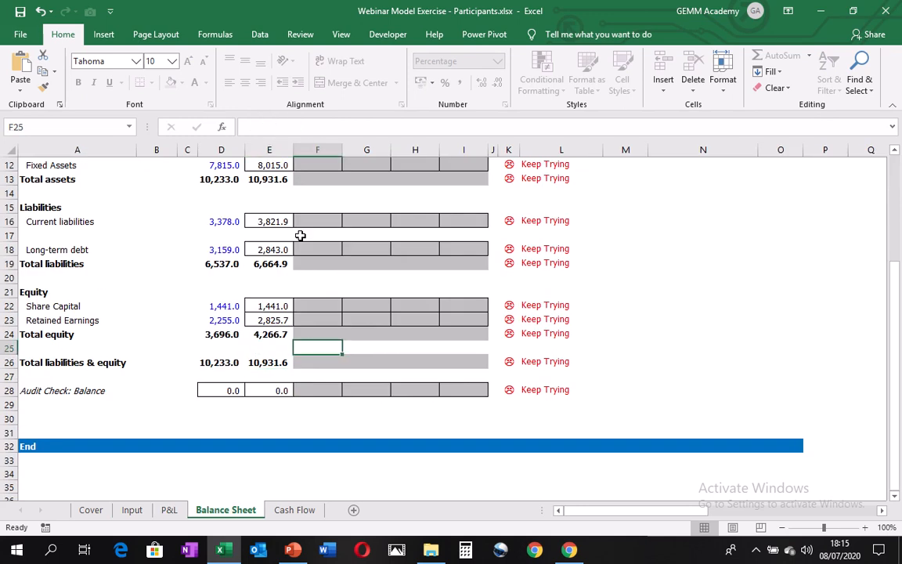
pyautogui.hotkey('ctrl', 'pagedown')
pyautogui.press('Up')
pyautogui.press('Up')
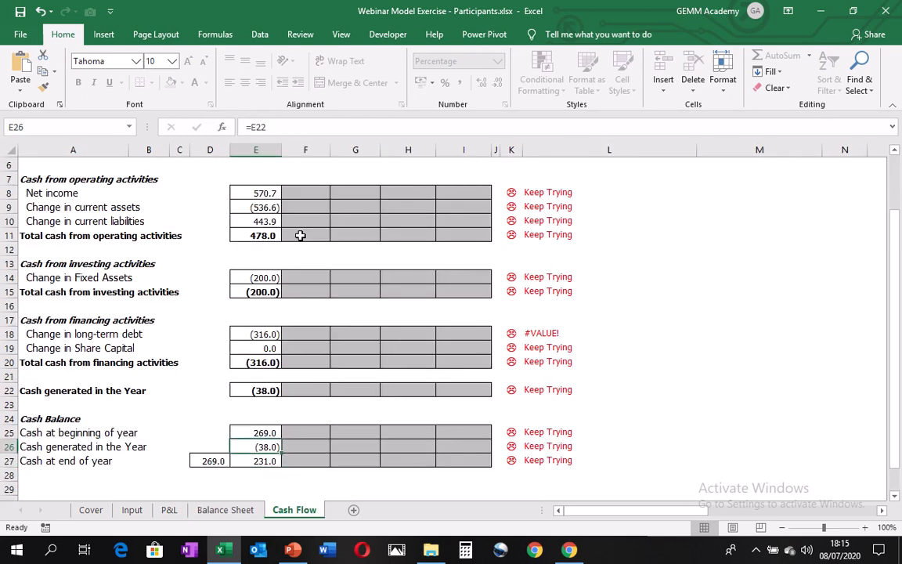
pyautogui.press('Right')
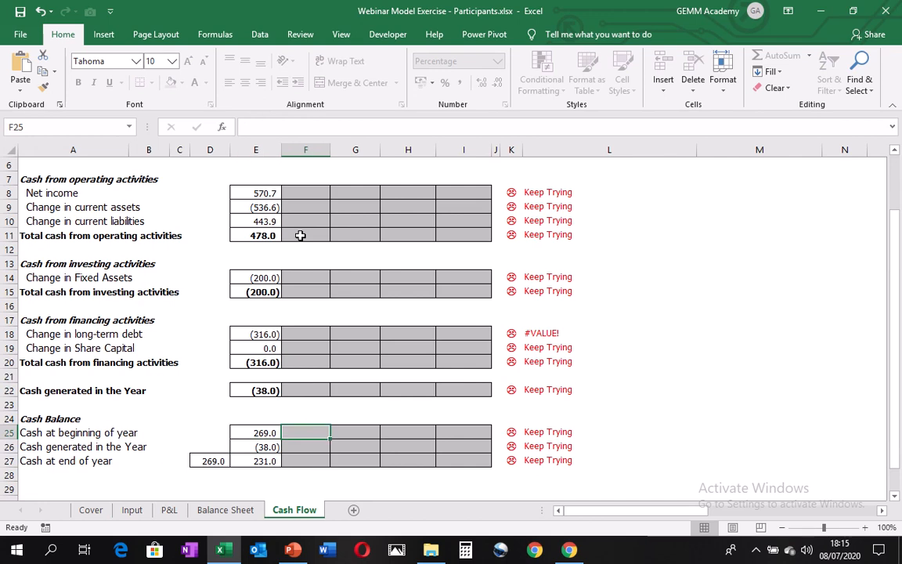
pyautogui.hotkey('ctrl', 'Up')
pyautogui.press('Down')
pyautogui.press('Down')
pyautogui.press('Down')
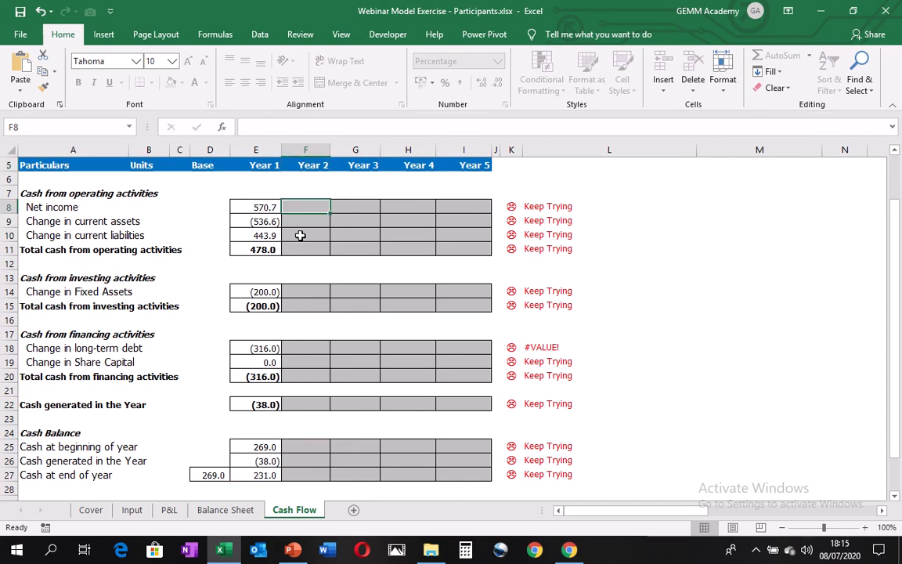
# Review the Year 2 income statement assumptions on the Input sheet and return to the P&L sheet.
pyautogui.hotkey('ctrl', 'pageup')
pyautogui.hotkey('ctrl', 'pageup')
pyautogui.hotkey('ctrl', 'pageup')
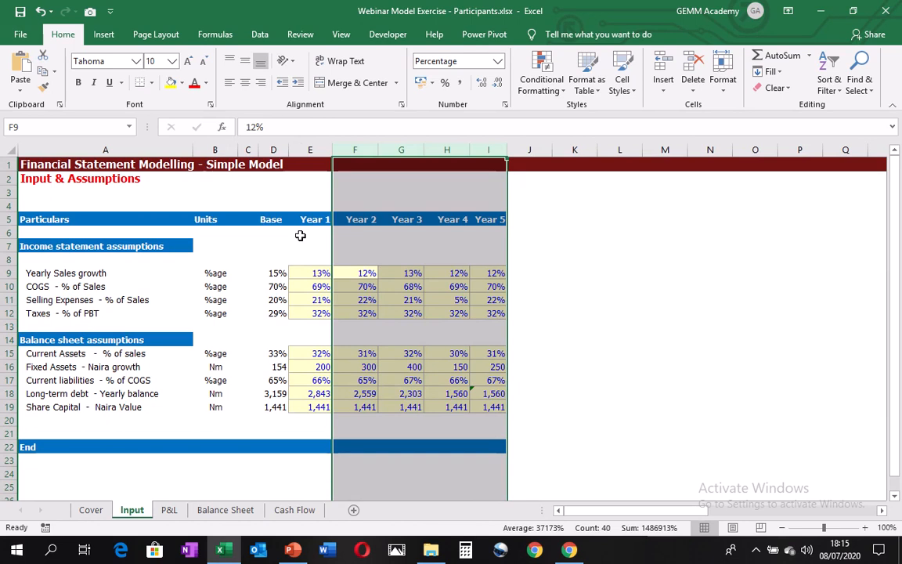
pyautogui.press('Down')
pyautogui.press('Down')
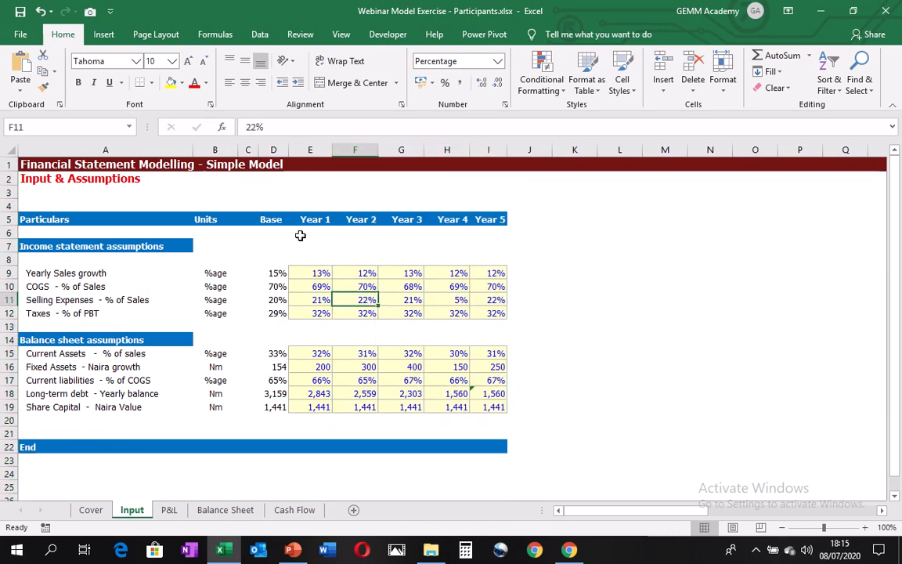
pyautogui.hotkey('ctrl', 'pagedown')
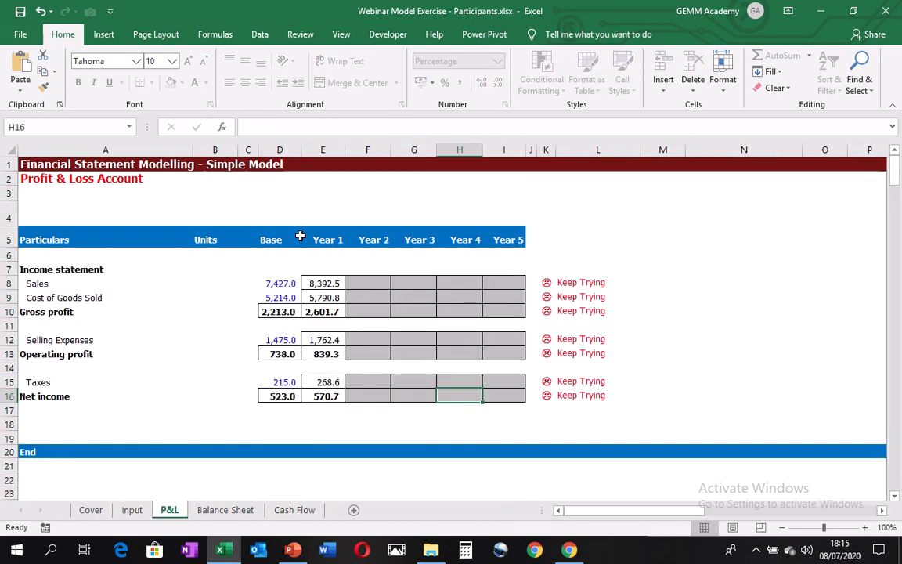
# Fill the Year 1 P&L formulas in E8:E16 across to Years 2–5 through column I.
pyautogui.press('Up')
pyautogui.press('Up')
pyautogui.press('Up')
pyautogui.press('Up')
pyautogui.press('Up')
pyautogui.press('Up')
pyautogui.press('Up')
pyautogui.press('Up')
pyautogui.press('Up')
pyautogui.press('Up')
pyautogui.press('Up')
pyautogui.press('Up')
pyautogui.press('Up')
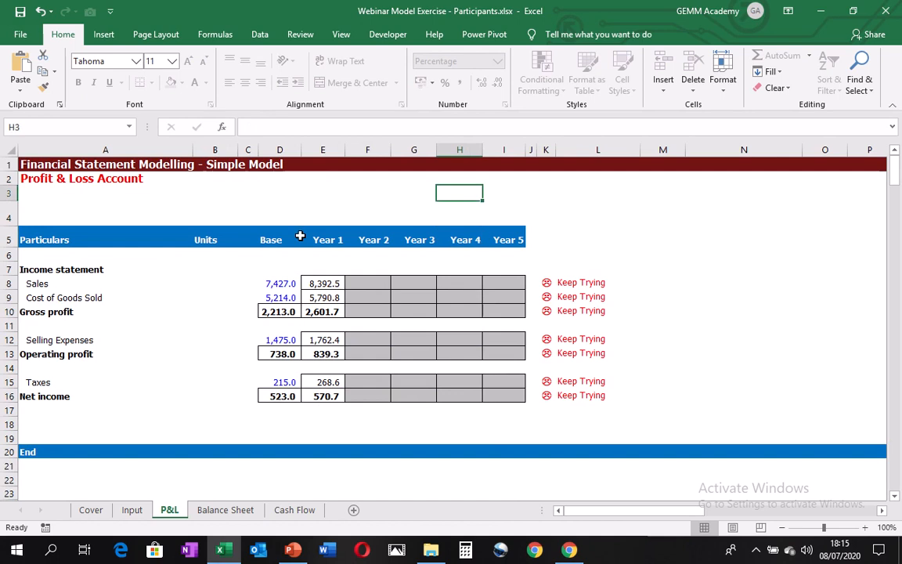
pyautogui.press('Left')
pyautogui.press('Left')
pyautogui.press('Left')
pyautogui.press('Down')
pyautogui.press('Down')
pyautogui.press('Down')
pyautogui.press('Down')
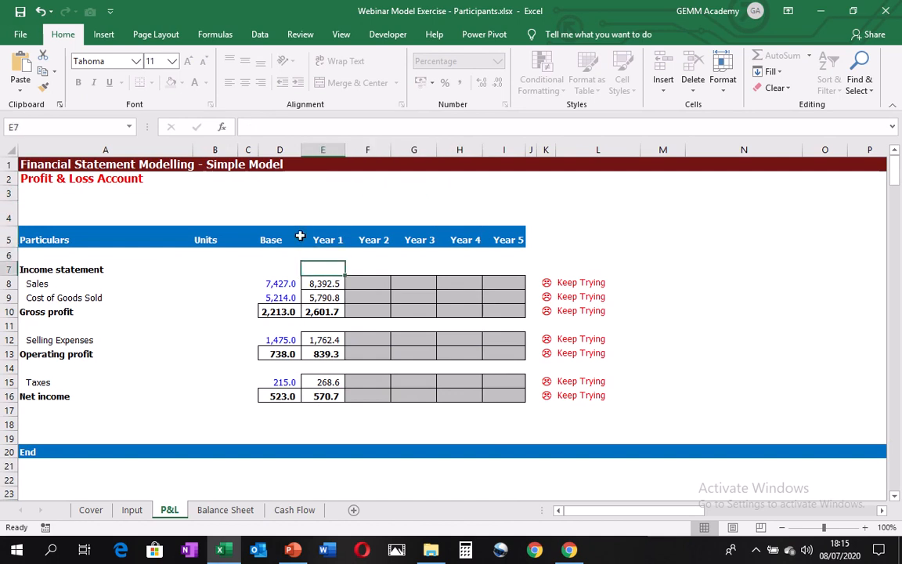
pyautogui.press('Down')
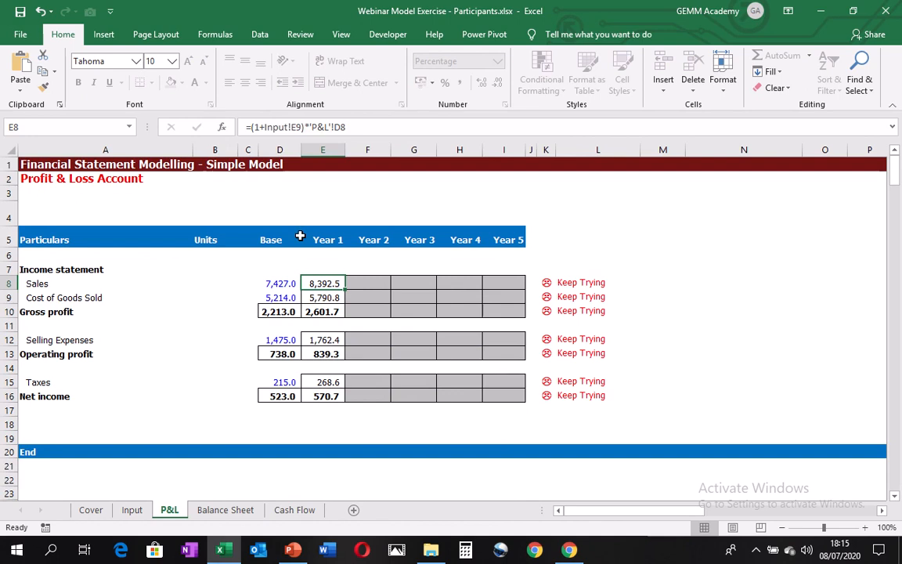
pyautogui.hotkey('shift', 'Down')
pyautogui.hotkey('shift', 'Down')
pyautogui.hotkey('shift', 'Down')
pyautogui.hotkey('shift', 'Down')
pyautogui.hotkey('shift', 'Down')
pyautogui.hotkey('shift', 'Down')
pyautogui.hotkey('shift', 'Down')
pyautogui.hotkey('shift', 'Down')
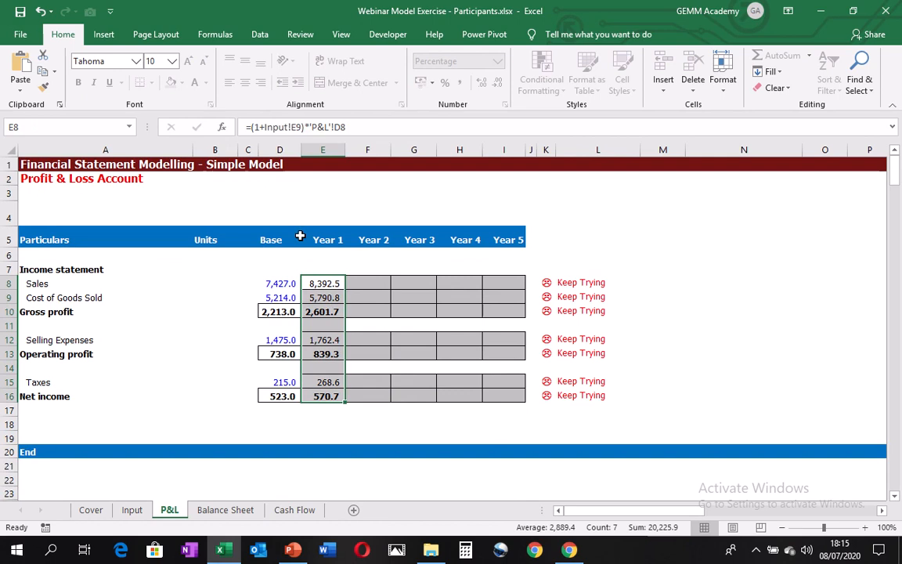
pyautogui.hotkey('shift', 'Right')
pyautogui.hotkey('shift', 'Right')
pyautogui.hotkey('shift', 'Right')
pyautogui.hotkey('shift', 'Right')
pyautogui.hotkey('shift', 'Right')
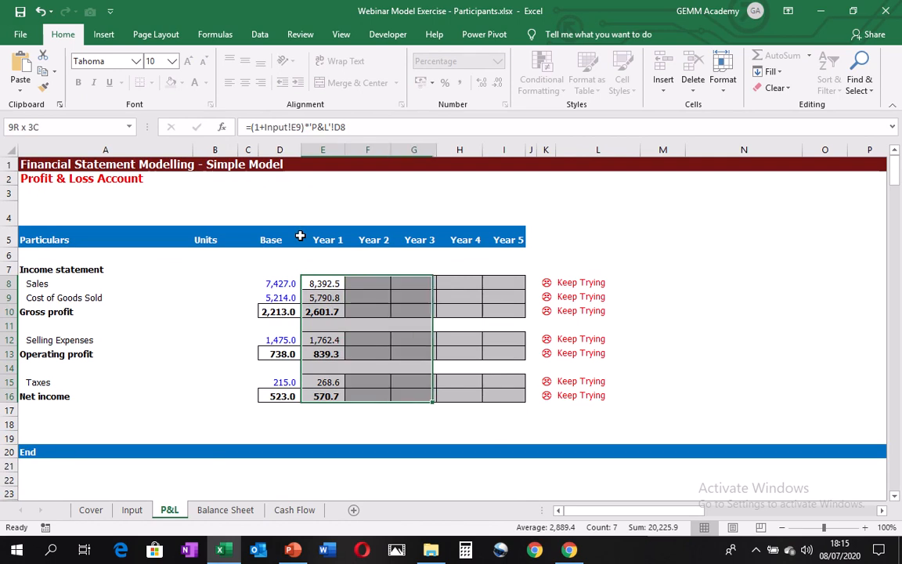
pyautogui.hotkey('shift', 'Left')
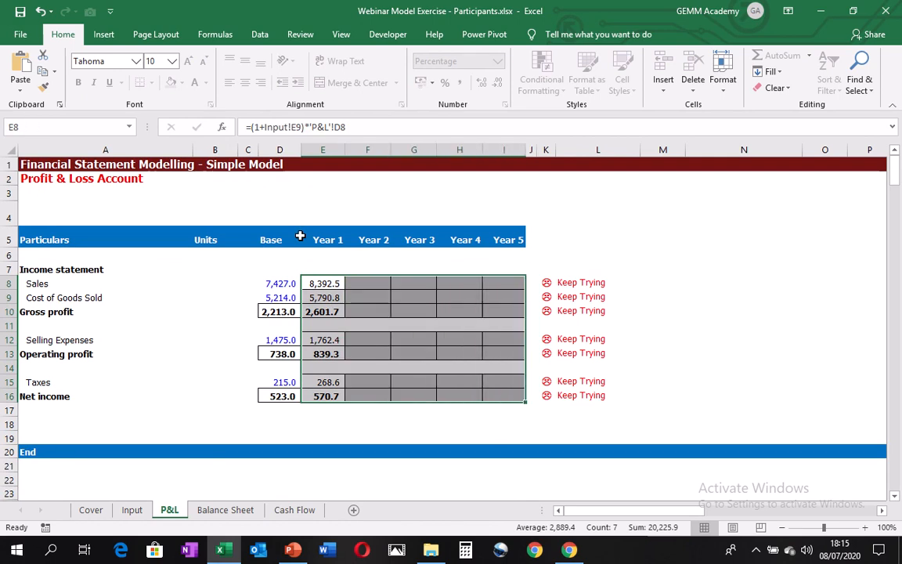
pyautogui.hotkey('ctrl', 'r')
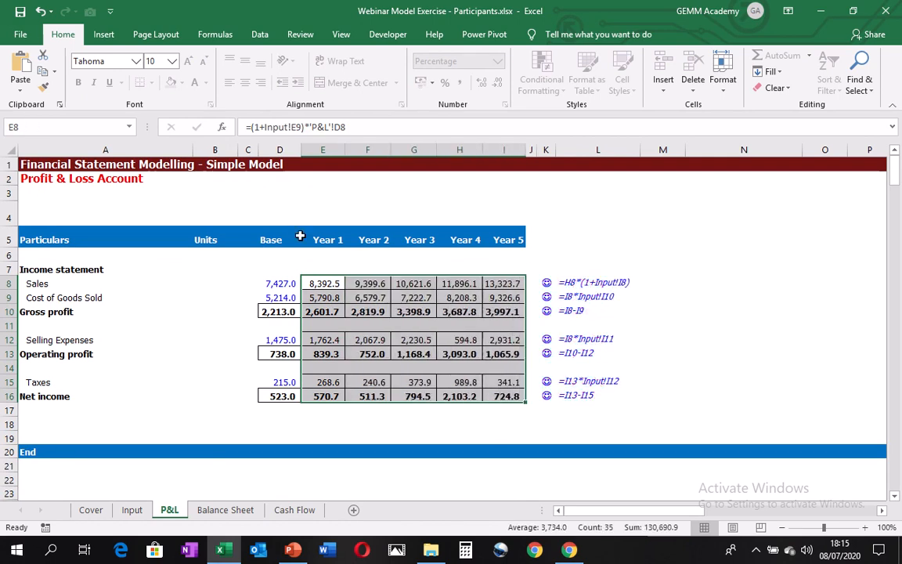
pyautogui.press('Down')
pyautogui.press('Down')
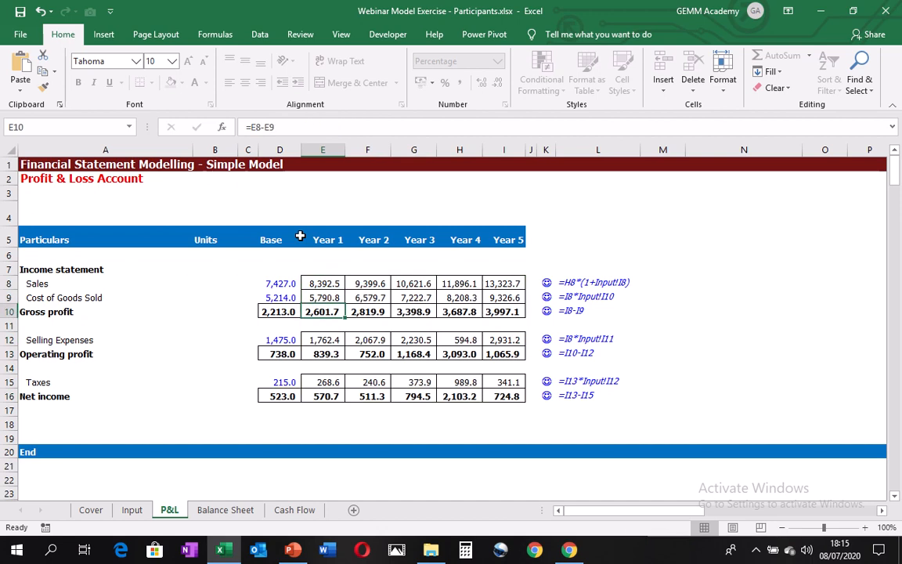
# On the Balance Sheet, fill the Year 1 formulas in E8:E28 across to Years 2–5 through column I.
pyautogui.hotkey('ctrl', 'pagedown')
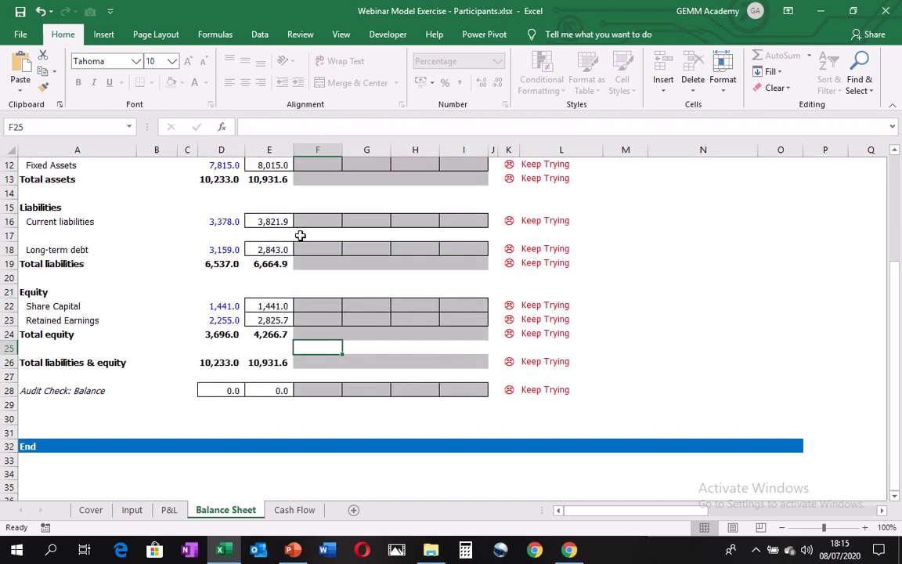
pyautogui.press('Left')
pyautogui.press('Down')
pyautogui.press('Down')
pyautogui.press('Down')
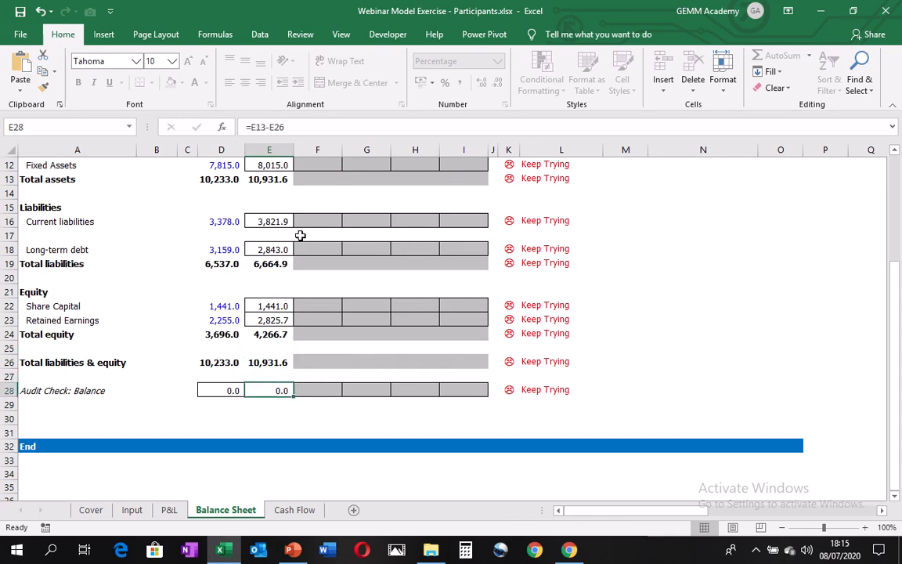
pyautogui.hotkey('shift', 'Up')
pyautogui.hotkey('shift', 'Up')
pyautogui.hotkey('shift', 'Up')
pyautogui.hotkey('shift', 'Up')
pyautogui.hotkey('shift', 'Up')
pyautogui.hotkey('shift', 'Up')
pyautogui.hotkey('shift', 'Up')
pyautogui.hotkey('shift', 'Up')
pyautogui.hotkey('shift', 'Up')
pyautogui.hotkey('shift', 'Up')
pyautogui.hotkey('shift', 'Up')
pyautogui.hotkey('shift', 'Up')
pyautogui.hotkey('shift', 'Up')
pyautogui.hotkey('shift', 'Up')
pyautogui.hotkey('shift', 'Up')
pyautogui.hotkey('shift', 'Up')
pyautogui.hotkey('shift', 'Up')
pyautogui.hotkey('shift', 'Up')
pyautogui.hotkey('shift', 'Up')
pyautogui.hotkey('shift', 'Up')
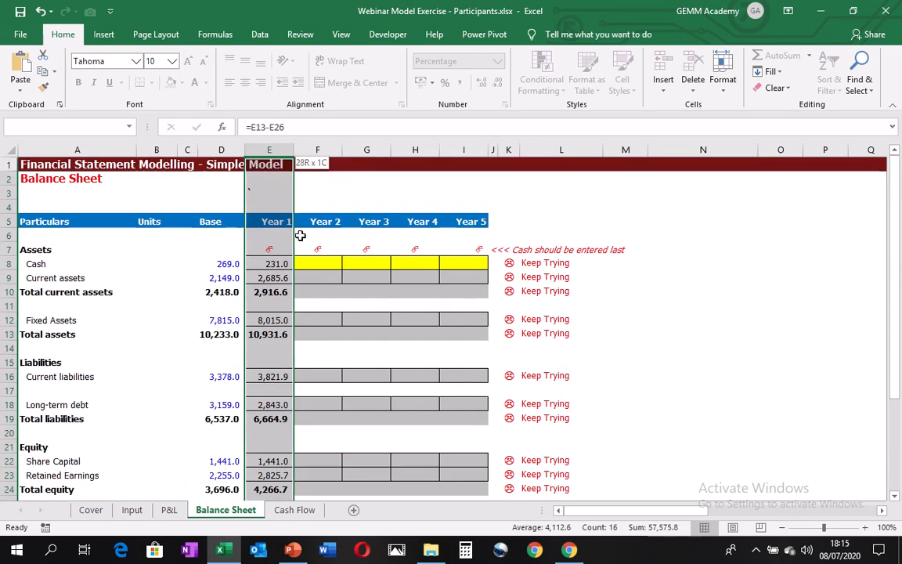
pyautogui.hotkey('shift', 'Down')
pyautogui.hotkey('shift', 'Down')
pyautogui.hotkey('shift', 'Down')
pyautogui.hotkey('shift', 'Down')
pyautogui.hotkey('shift', 'Down')
pyautogui.hotkey('shift', 'Down')
pyautogui.hotkey('shift', 'Down')
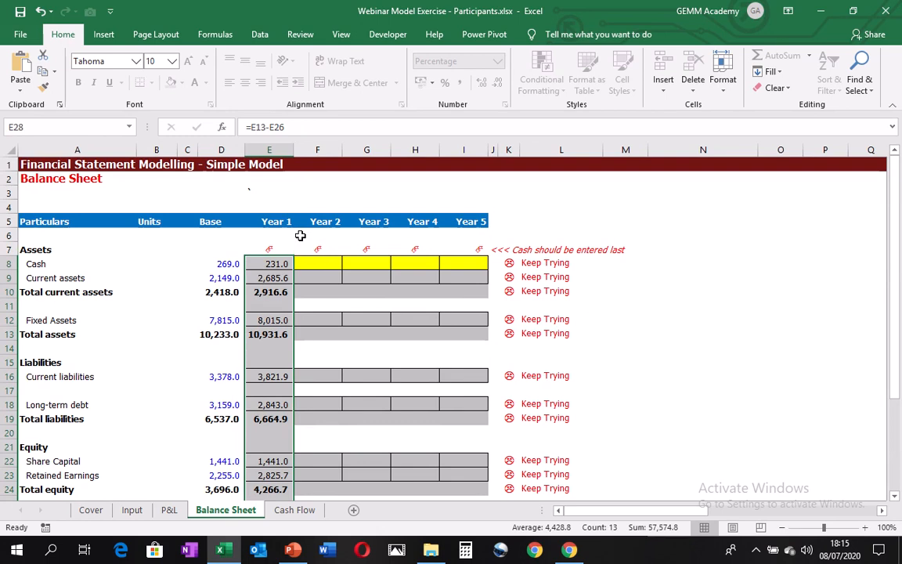
pyautogui.hotkey('shift', 'Right')
pyautogui.hotkey('shift', 'Right')
pyautogui.hotkey('shift', 'Right')
pyautogui.hotkey('shift', 'Right')
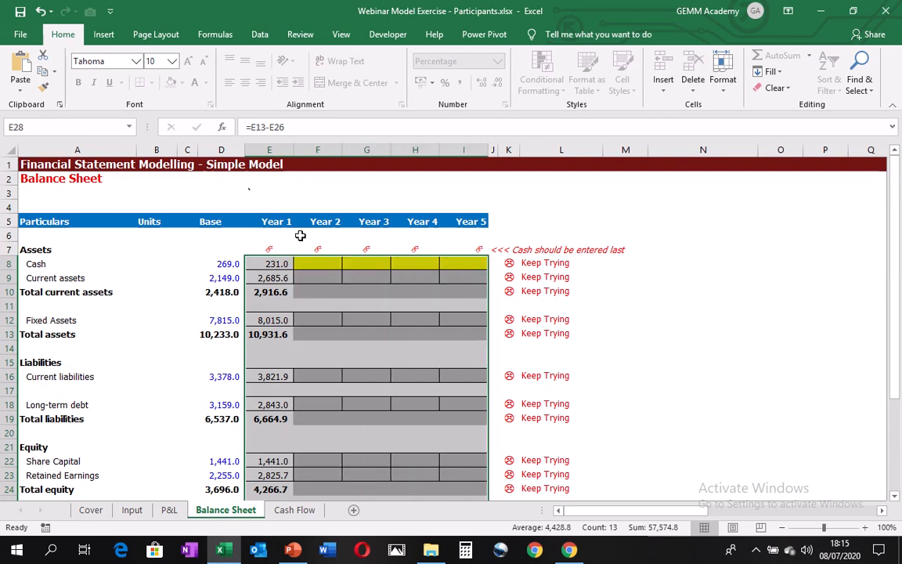
pyautogui.hotkey('ctrl', 'r')
pyautogui.press('Down')
pyautogui.press('Down')
pyautogui.press('Down')
pyautogui.press('Down')
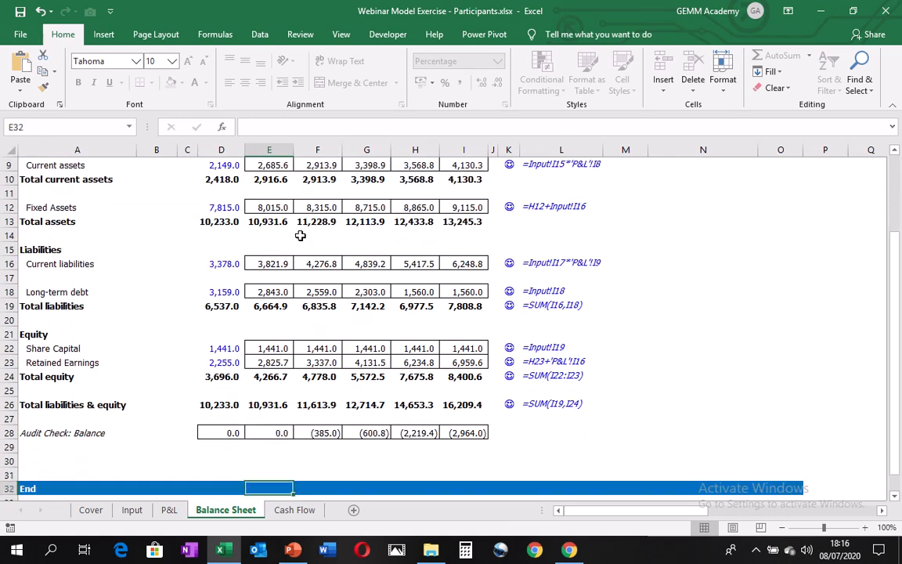
# Examine the Audit Check: Balance row on the Balance Sheet from Year 1 to Year 5.
pyautogui.press('Up')
pyautogui.press('Up')
pyautogui.press('Up')
pyautogui.press('Up')
pyautogui.press('Right')
pyautogui.press('Right')
pyautogui.press('Right')
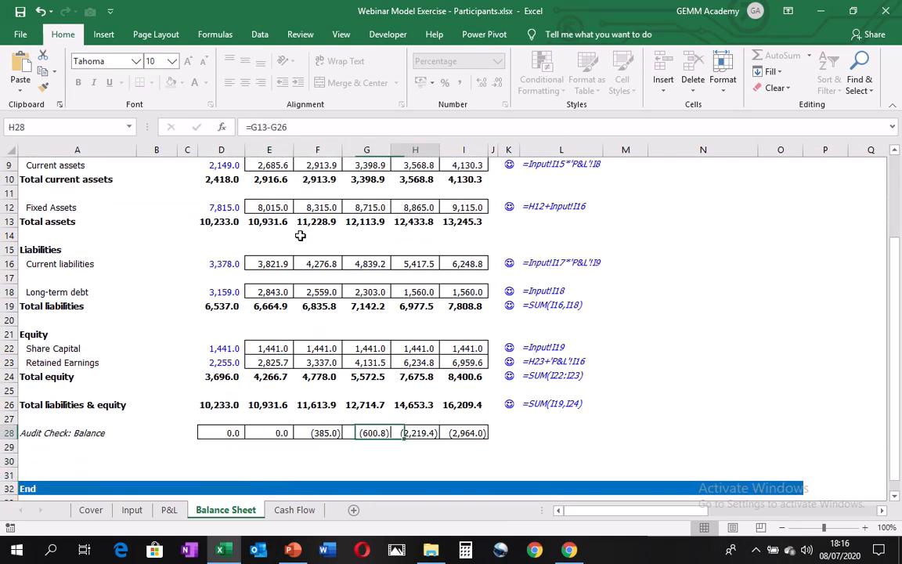
pyautogui.press('Right')
pyautogui.press('Left')
pyautogui.press('Left')
pyautogui.press('Left')
pyautogui.press('Left')
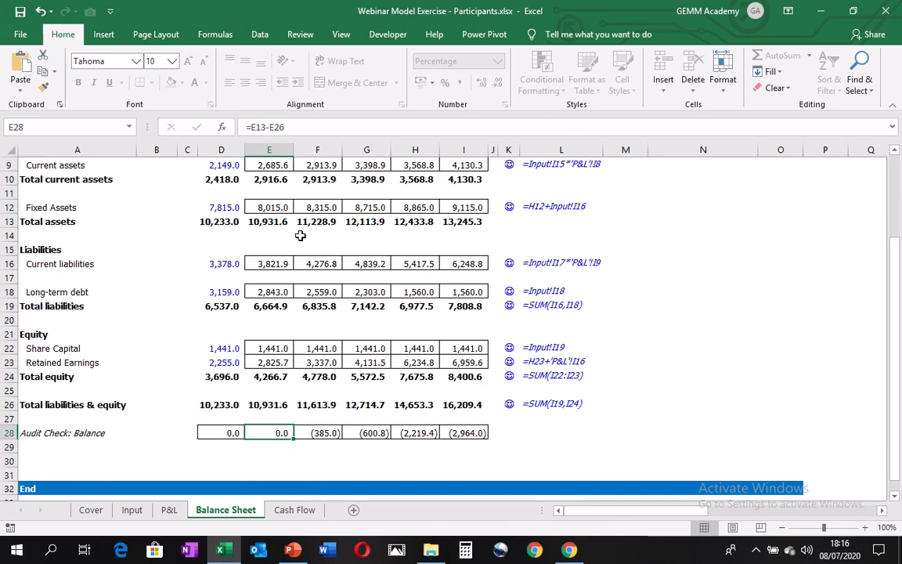
# On the Cash Flow sheet, fill the Year 1 formulas in E8:E27 across to Years 2–5 through column I.
pyautogui.hotkey('ctrl', 'pagedown')
pyautogui.press('Left')
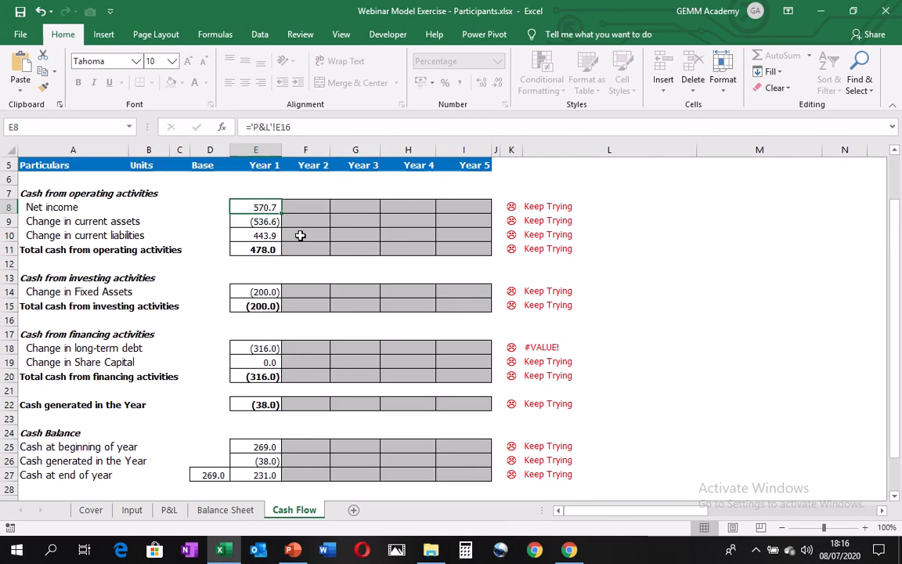
pyautogui.hotkey('shift', 'Down')
pyautogui.hotkey('shift', 'Down')
pyautogui.hotkey('shift', 'Down')
pyautogui.hotkey('shift', 'Down')
pyautogui.hotkey('shift', 'Down')
pyautogui.hotkey('shift', 'Down')
pyautogui.hotkey('shift', 'Down')
pyautogui.hotkey('shift', 'Down')
pyautogui.hotkey('shift', 'Down')
pyautogui.hotkey('shift', 'Down')
pyautogui.hotkey('shift', 'Down')
pyautogui.hotkey('shift', 'Down')
pyautogui.hotkey('shift', 'Down')
pyautogui.hotkey('shift', 'Down')
pyautogui.hotkey('shift', 'Down')
pyautogui.hotkey('shift', 'Down')
pyautogui.hotkey('shift', 'Down')
pyautogui.hotkey('shift', 'Down')
pyautogui.hotkey('shift', 'Down')
pyautogui.hotkey('shift', 'Down')
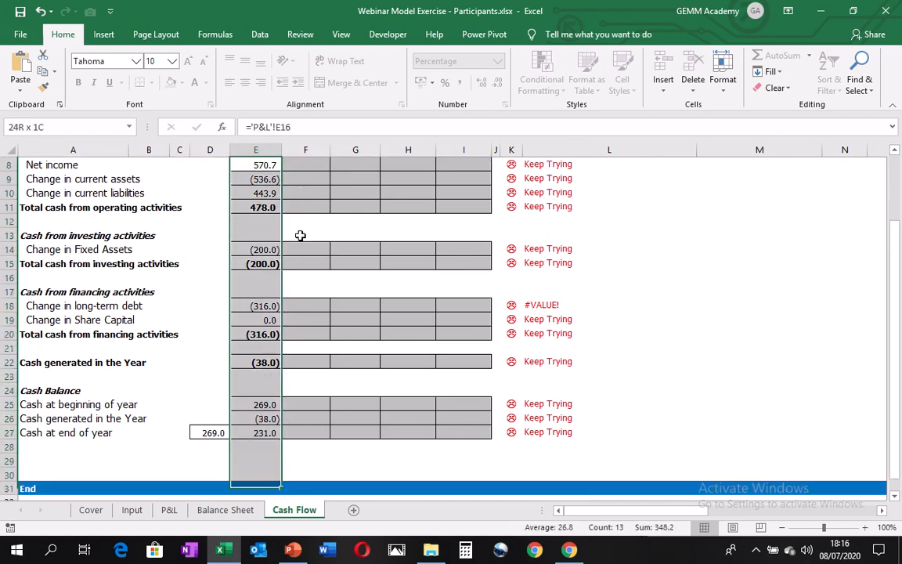
pyautogui.hotkey('shift', 'Up')
pyautogui.hotkey('shift', 'Up')
pyautogui.hotkey('shift', 'Up')
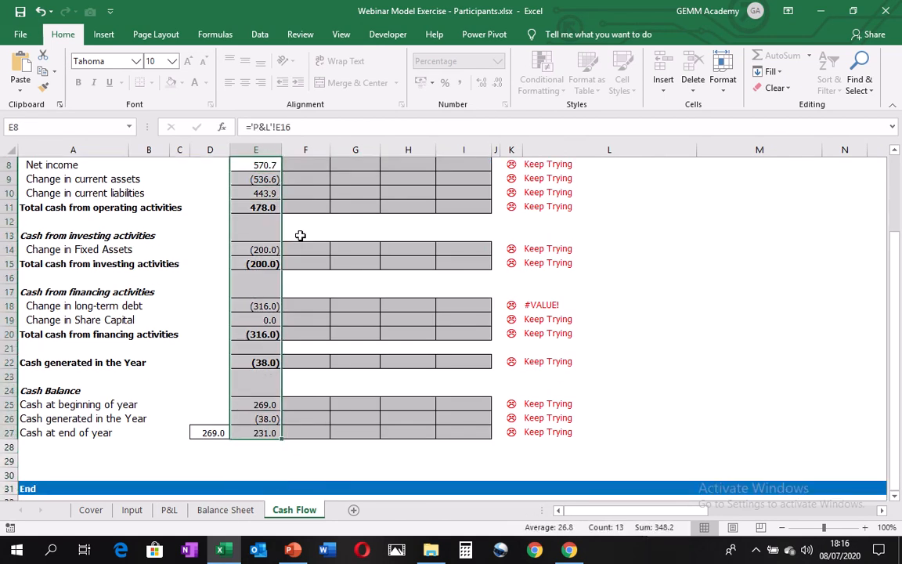
pyautogui.hotkey('shift', 'Right')
pyautogui.hotkey('shift', 'Right')
pyautogui.hotkey('shift', 'Right')
pyautogui.hotkey('shift', 'Right')
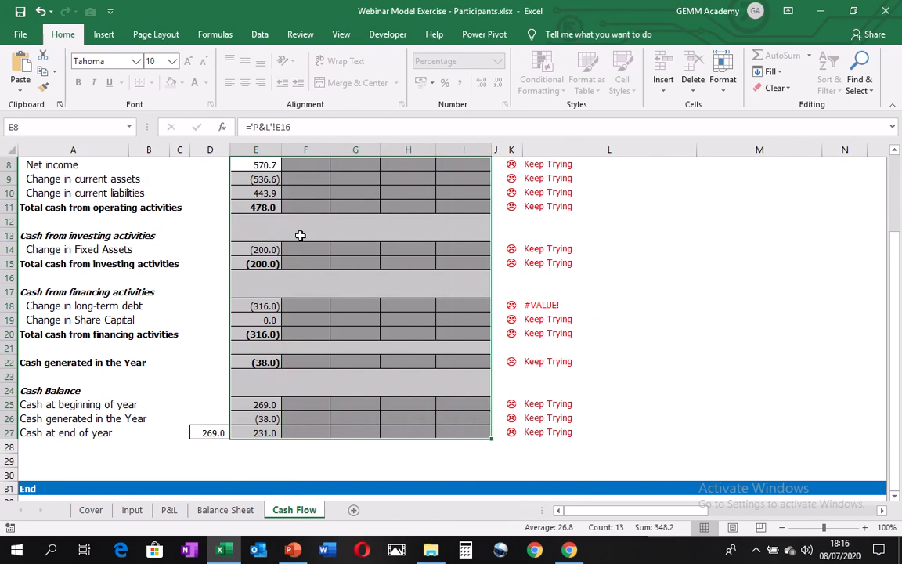
pyautogui.hotkey('ctrl', 'r')
pyautogui.press('Up')
pyautogui.press('Up')
pyautogui.press('Up')
pyautogui.press('Up')
pyautogui.press('Up')
pyautogui.press('Up')
pyautogui.press('Up')
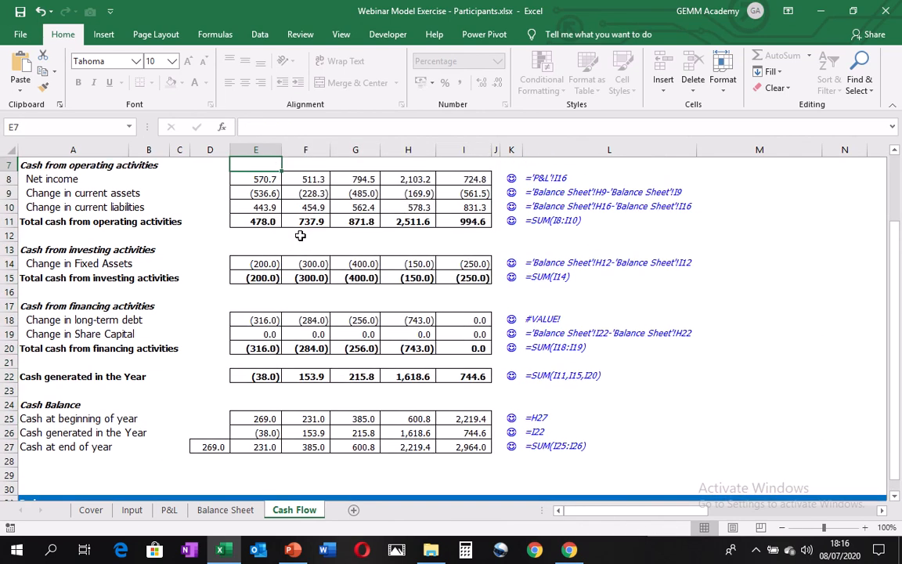
# Return to the Balance Sheet and recheck the Audit Check: Balance row across the years.
pyautogui.hotkey('ctrl', 'pageup')
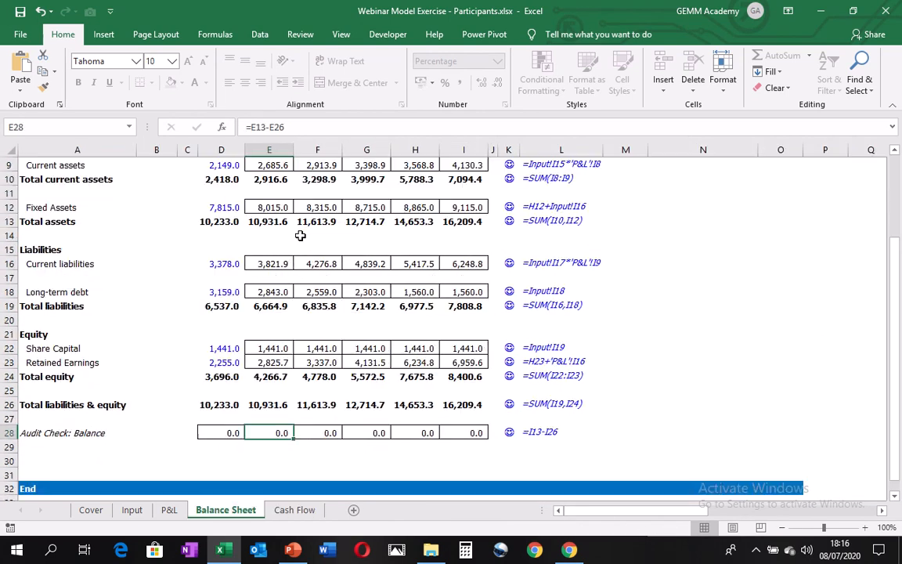
pyautogui.press('Down')
pyautogui.press('Up')
pyautogui.press('Up')
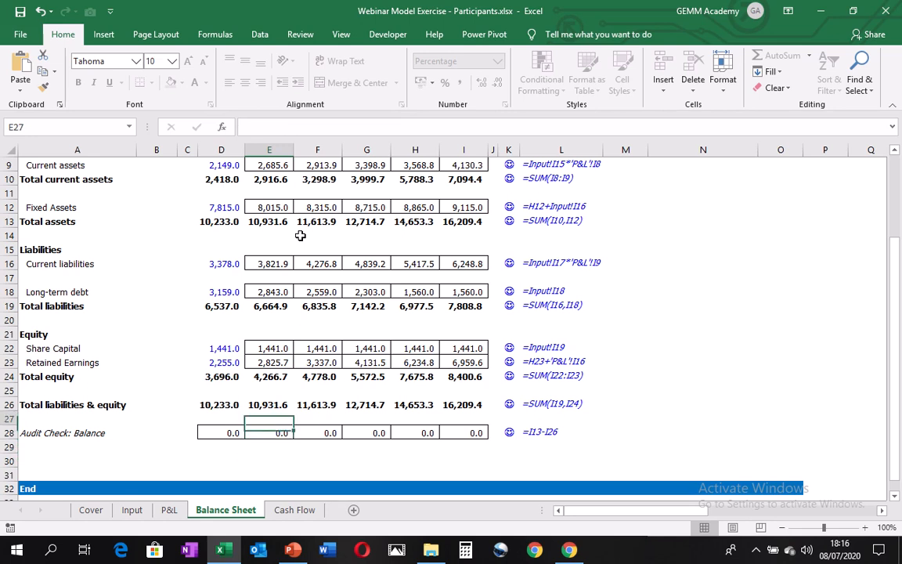
pyautogui.press('Left')
pyautogui.press('Left')
pyautogui.press('Down')
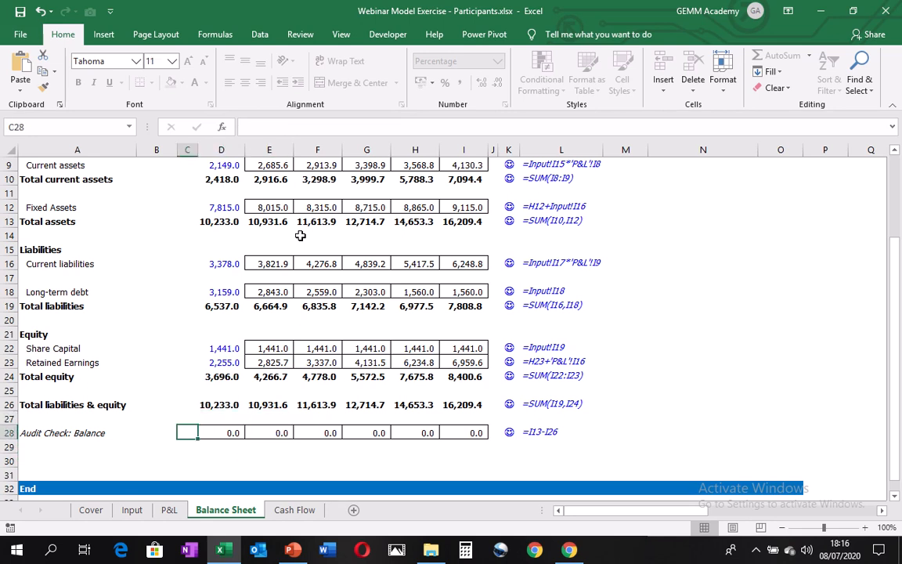
pyautogui.press('Right')
pyautogui.press('Right')
pyautogui.press('Right')
pyautogui.press('BackSpace')
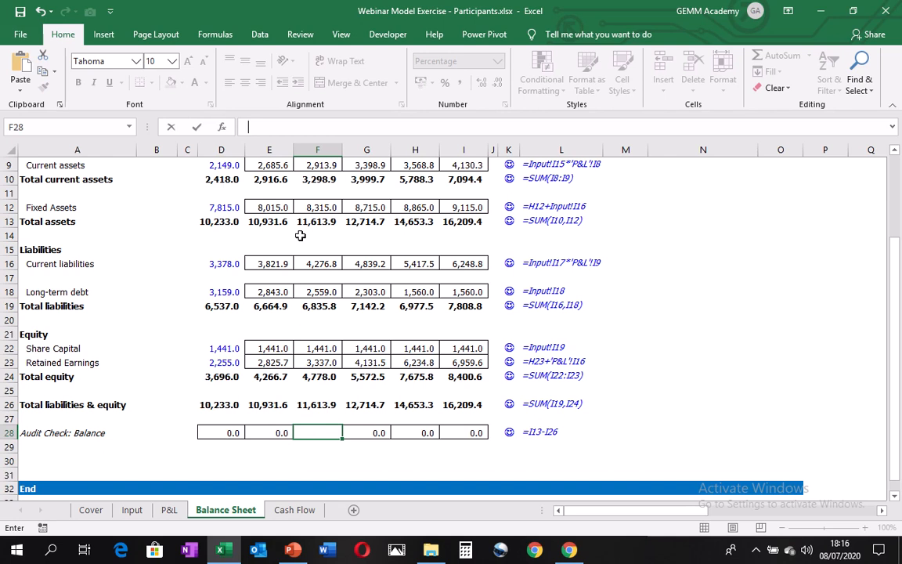
pyautogui.press('Escape')
pyautogui.hotkey('ctrl', 'c')
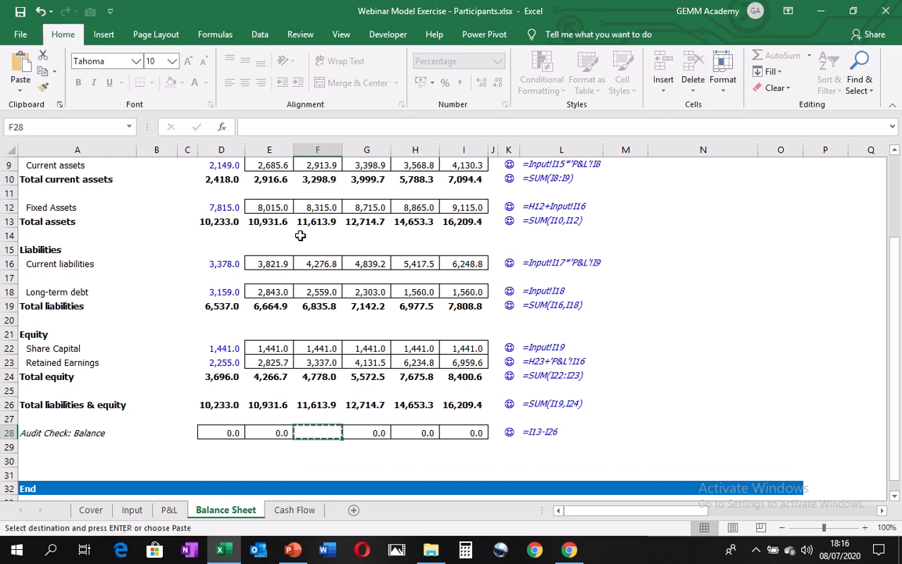
pyautogui.press('Escape')
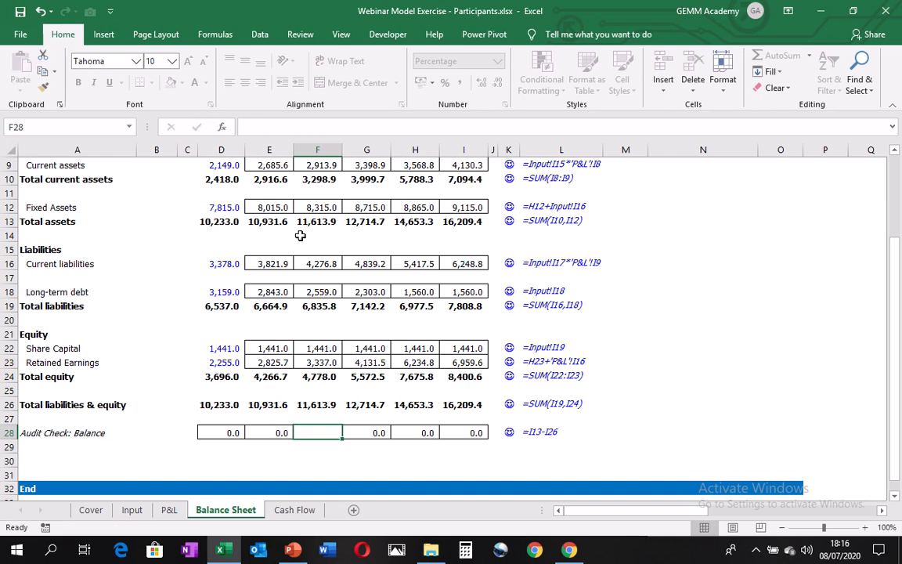
pyautogui.hotkey('ctrl', 'z')
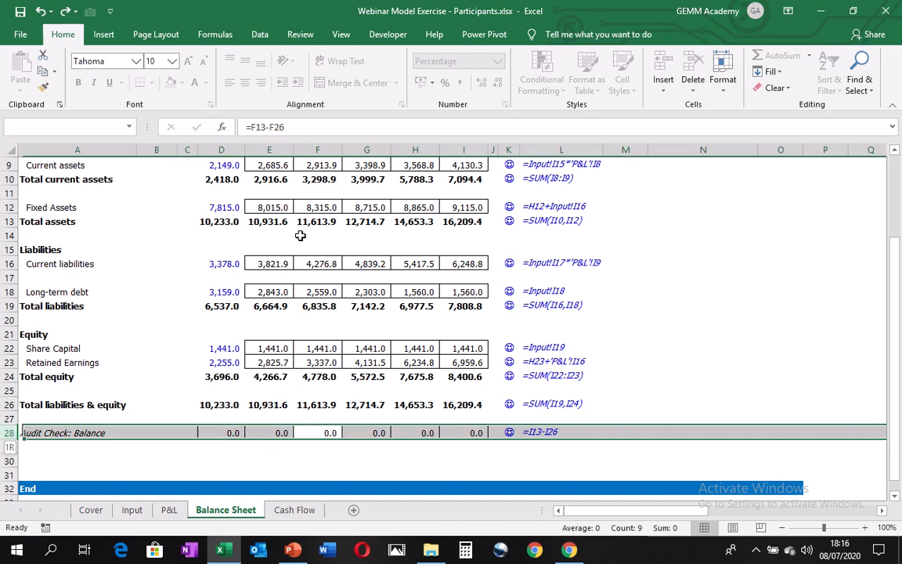
# Review the Balance Sheet columns from the Audit Check: Balance row back up to the Assets section.
pyautogui.press('Up')
pyautogui.press('Up')
pyautogui.press('Up')
pyautogui.press('Up')
pyautogui.press('Up')
pyautogui.press('Up')
pyautogui.press('Up')
pyautogui.press('Up')
pyautogui.press('Up')
pyautogui.press('Up')
pyautogui.press('Up')
pyautogui.press('Up')
pyautogui.press('Up')
pyautogui.press('Up')
pyautogui.press('Up')
pyautogui.press('Up')
pyautogui.press('Up')
pyautogui.press('Up')
pyautogui.press('Up')
pyautogui.press('Up')
pyautogui.press('Up')
pyautogui.press('Up')
pyautogui.press('Up')
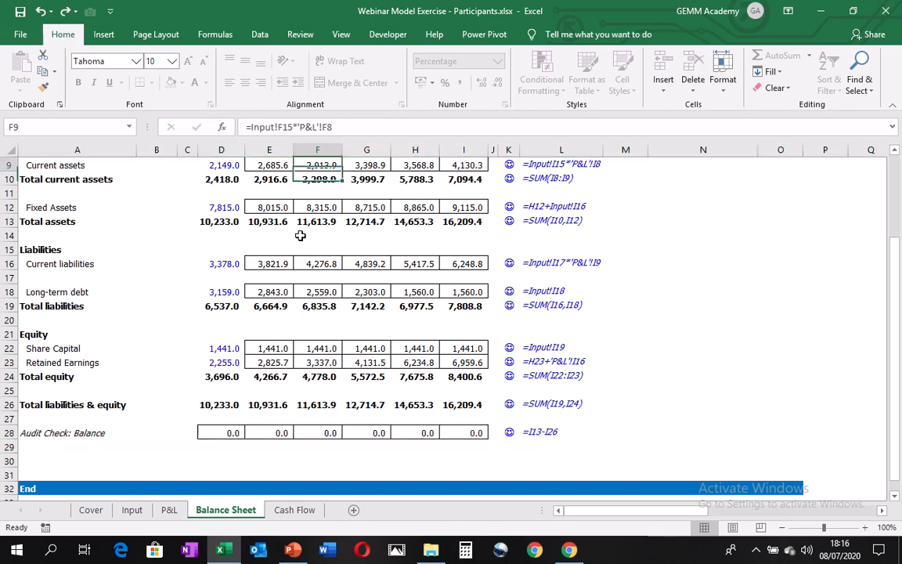
pyautogui.press('Down')
pyautogui.press('Down')
pyautogui.press('Down')
pyautogui.press('Down')
pyautogui.press('Down')
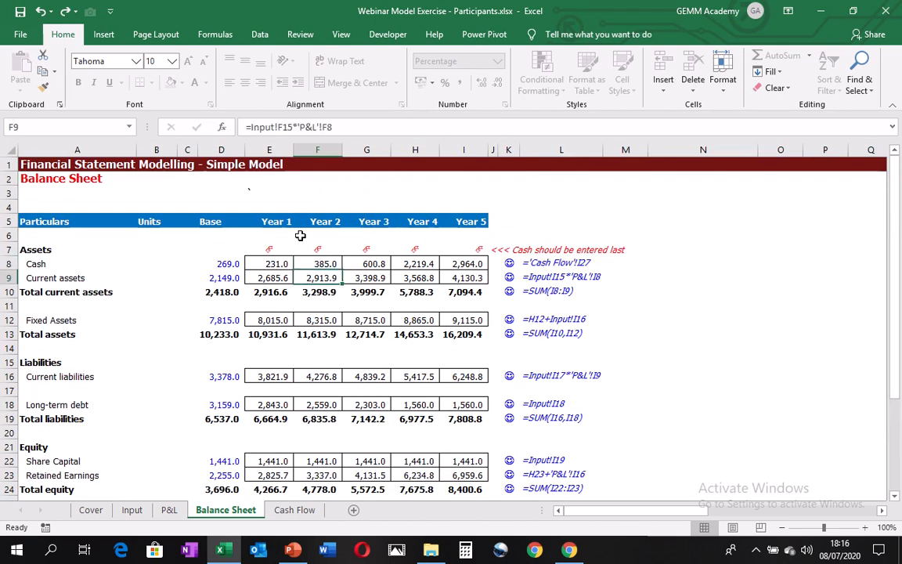
# Examine the Cash Flow Statement from operating activities down to the Cash Balance section and compare it with the Balance Sheet.
pyautogui.hotkey('ctrl', 'pagedown')
pyautogui.press('Down')
pyautogui.press('Down')
pyautogui.press('Down')
pyautogui.press('Down')
pyautogui.press('Down')
pyautogui.press('Down')
pyautogui.press('Down')
pyautogui.press('Down')
pyautogui.press('Down')
pyautogui.press('Down')
pyautogui.press('Down')
pyautogui.press('Down')
pyautogui.press('Down')
pyautogui.press('Down')
pyautogui.press('Down')
pyautogui.press('Down')
pyautogui.press('Down')
pyautogui.press('Down')
pyautogui.press('Down')
pyautogui.press('Down')
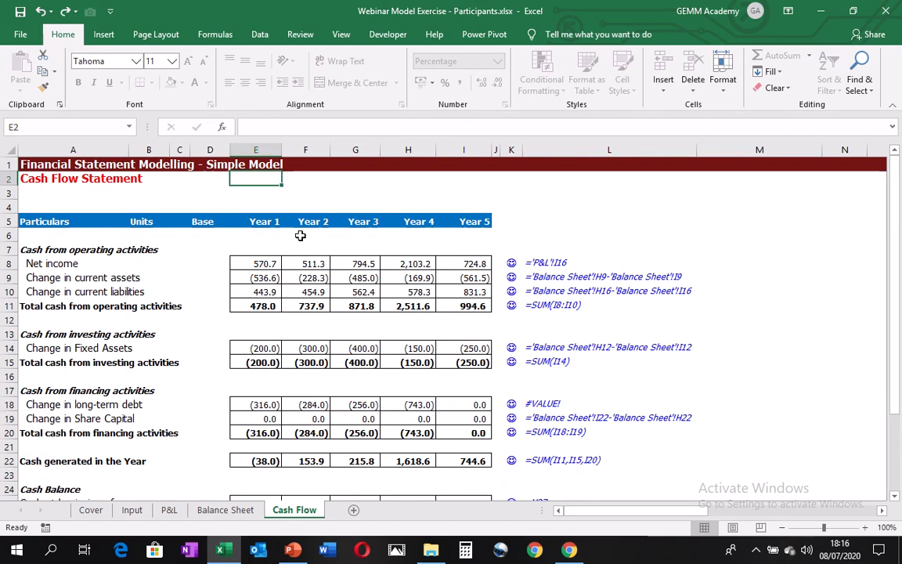
pyautogui.press('Down')
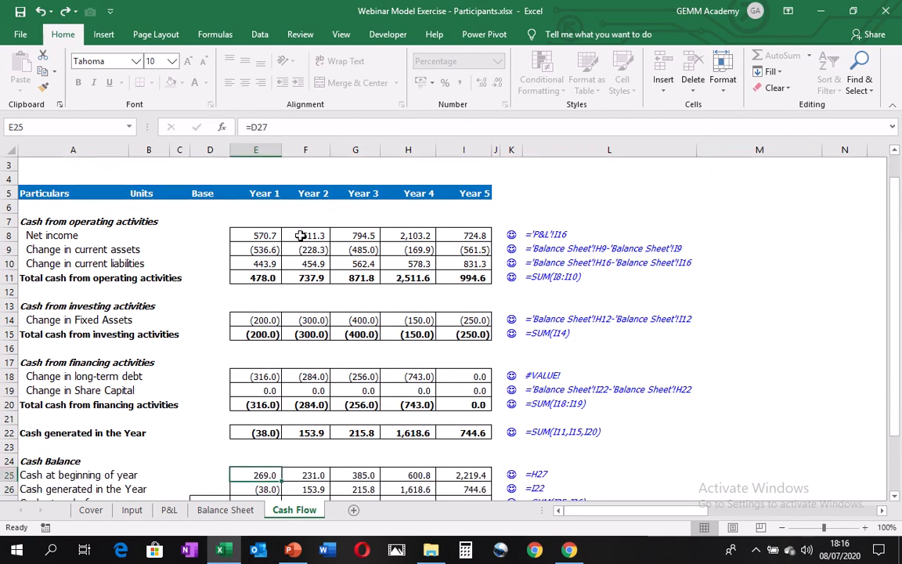
pyautogui.hotkey('ctrl', 'pageup')
pyautogui.hotkey('ctrl', 'pageup')
pyautogui.hotkey('ctrl', 'pagedown')
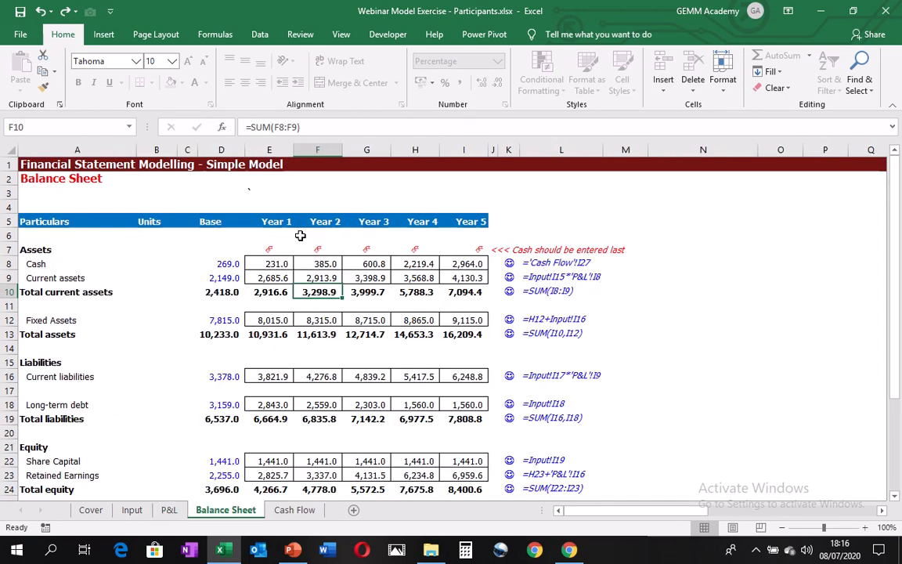
pyautogui.hotkey('ctrl', 'pagedown')
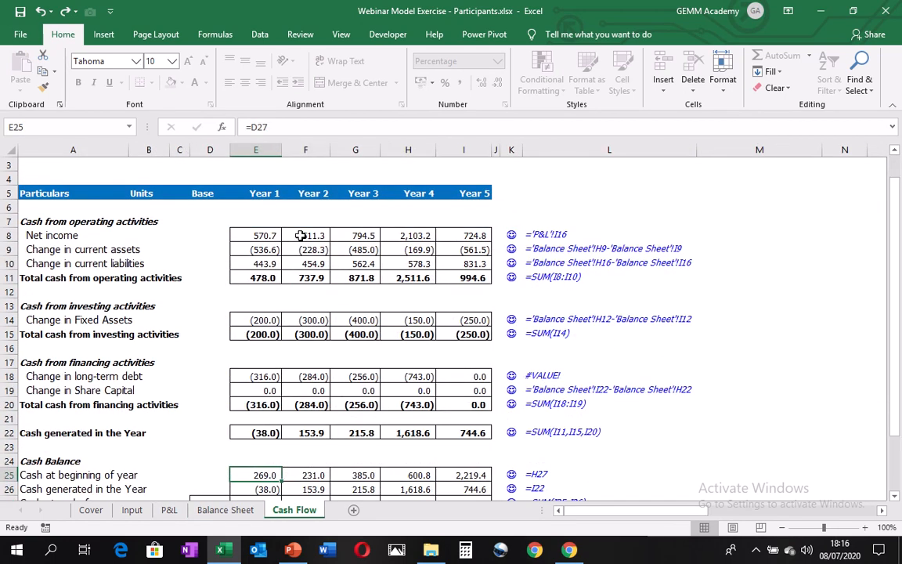
# On the Input sheet, set the Year 1 Yearly Sales growth to 50%.
pyautogui.hotkey('ctrl', 'pageup')
pyautogui.hotkey('ctrl', 'pageup')
pyautogui.hotkey('ctrl', 'pageup')
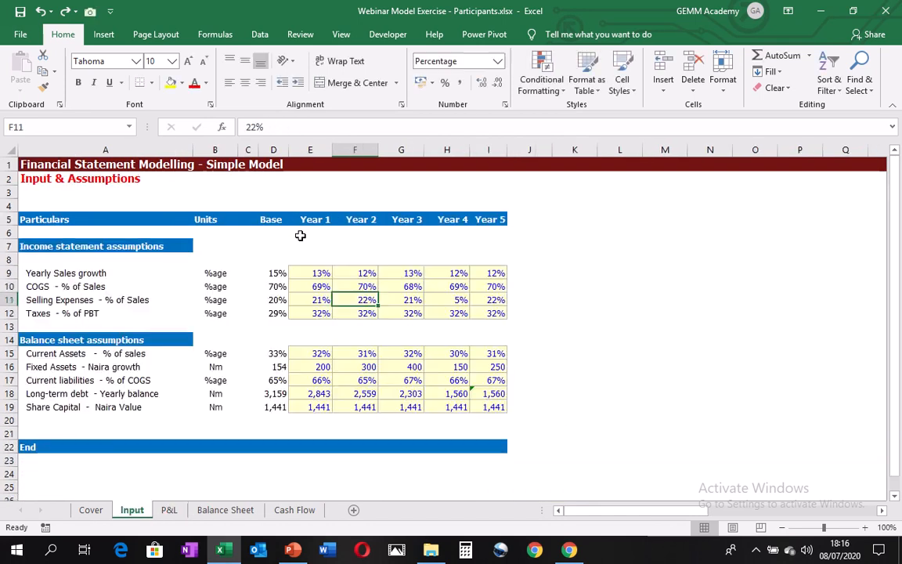
pyautogui.hotkey('ctrl', 'pageup')
pyautogui.hotkey('ctrl', 'pagedown')
pyautogui.press('Up')
pyautogui.press('Up')
pyautogui.press('Left')
pyautogui.press('Right')
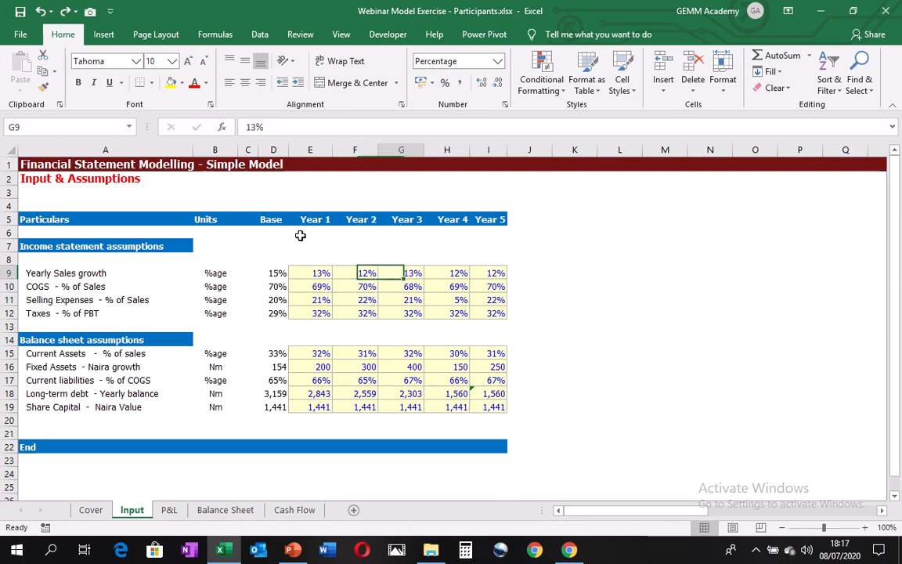
pyautogui.press('Right')
pyautogui.press('Left')
pyautogui.press('Right')
pyautogui.press('Right')
pyautogui.press('Right')
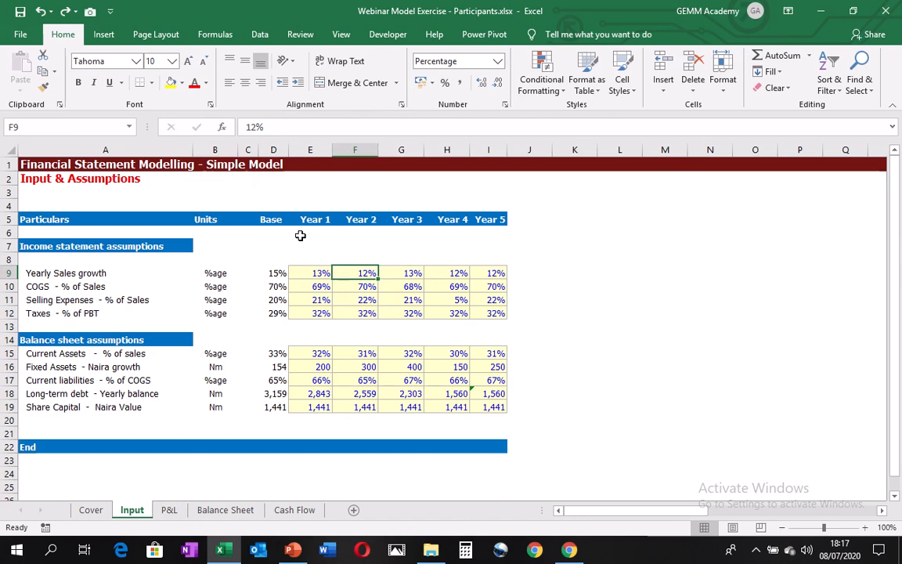
pyautogui.press('Left')
pyautogui.press('Left')
pyautogui.press('Left')
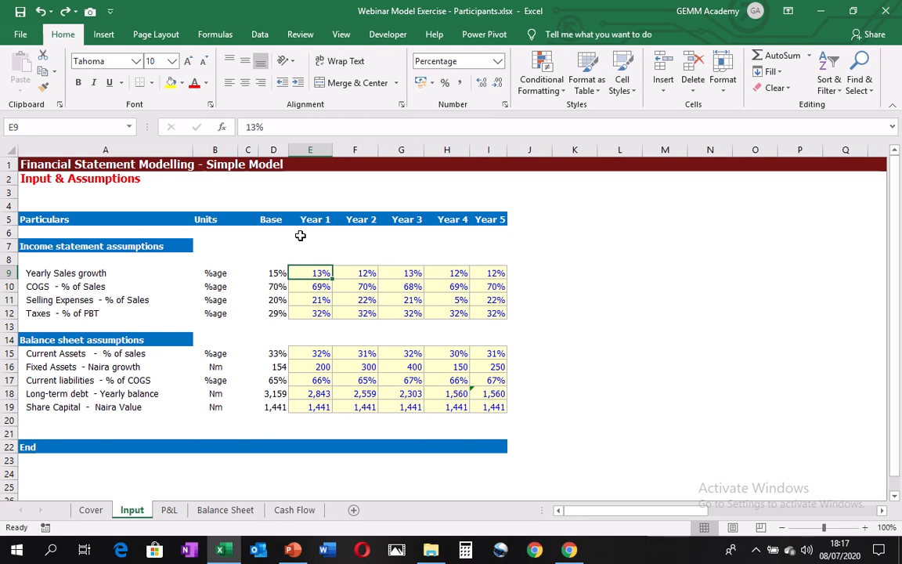
pyautogui.write('50')
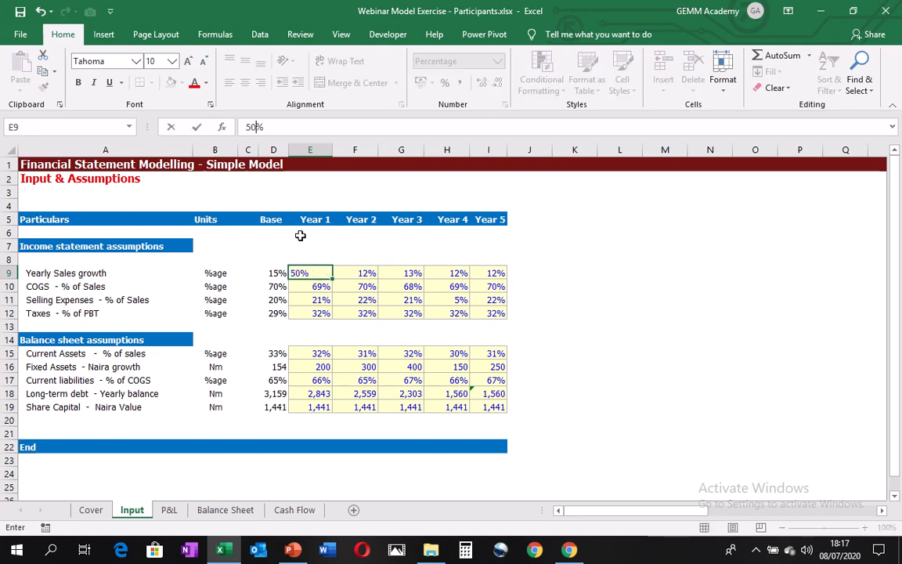
pyautogui.hotkey('ctrl', 'Return')
# Check the P&L and the Balance Sheet's Audit Check: Balance row after the sales growth change.
pyautogui.hotkey('ctrl', 'pagedown')
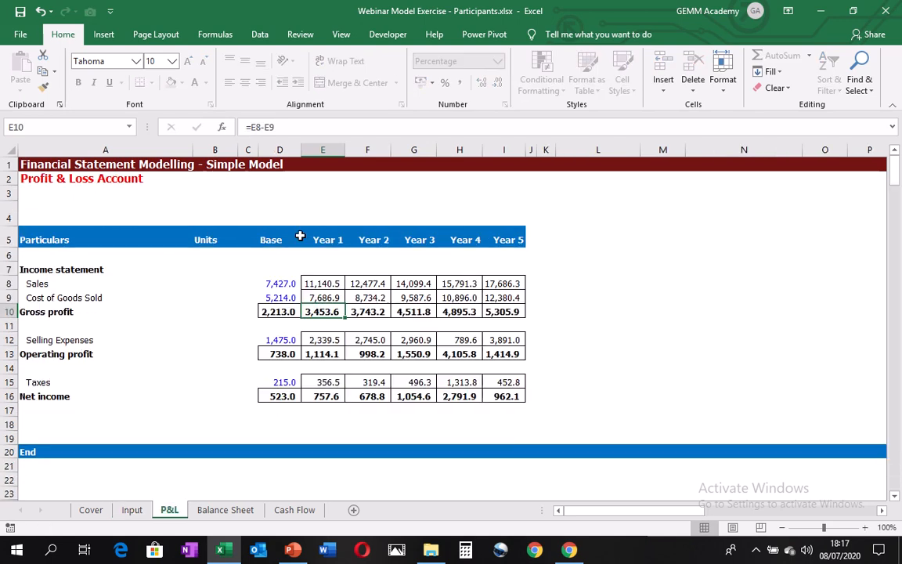
pyautogui.hotkey('ctrl', 'pagedown')
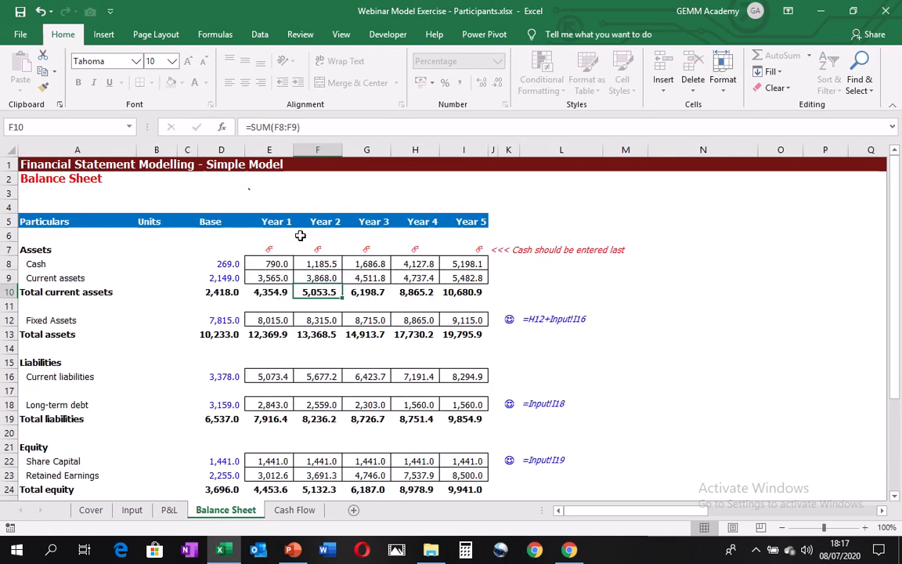
pyautogui.press('Down')
pyautogui.press('Down')
pyautogui.press('Down')
pyautogui.press('Down')
pyautogui.press('Down')
pyautogui.press('Down')
pyautogui.press('Down')
pyautogui.press('Down')
pyautogui.press('Down')
pyautogui.press('Down')
pyautogui.press('Down')
pyautogui.press('Down')
pyautogui.press('Down')
pyautogui.press('Down')
pyautogui.press('Down')
pyautogui.press('Down')
pyautogui.press('Down')
pyautogui.press('Down')
pyautogui.press('Down')
pyautogui.press('Down')
pyautogui.press('Up')
pyautogui.press('Up')
pyautogui.press('Up')
pyautogui.press('Up')
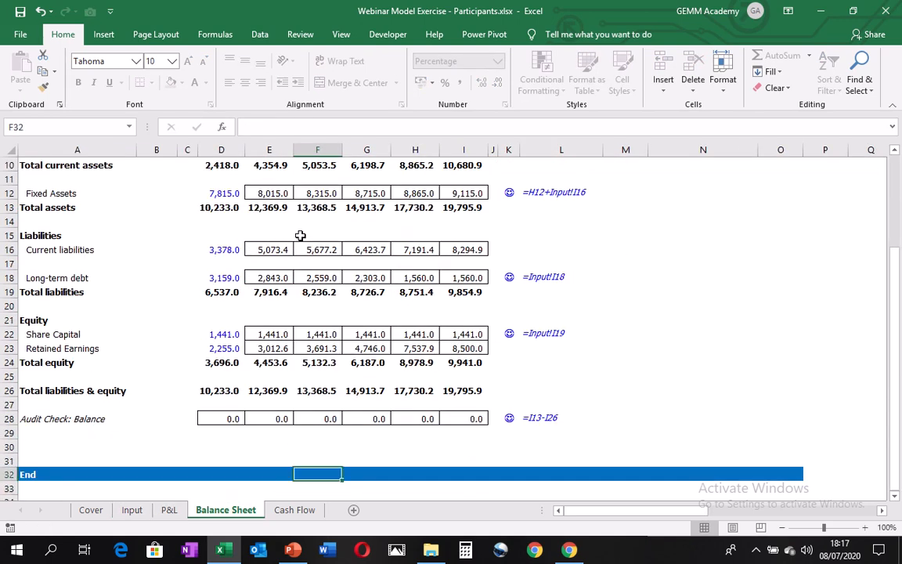
pyautogui.press('Up')
pyautogui.press('Left')
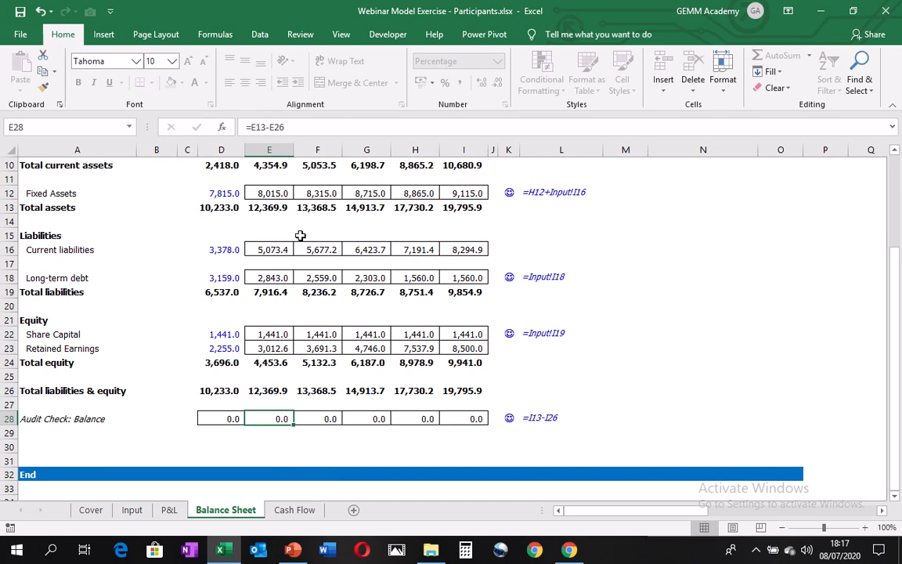
# Examine the Year 1 figures and formulas on the P&L from Sales down to Net income.
pyautogui.hotkey('ctrl', 'pageup')
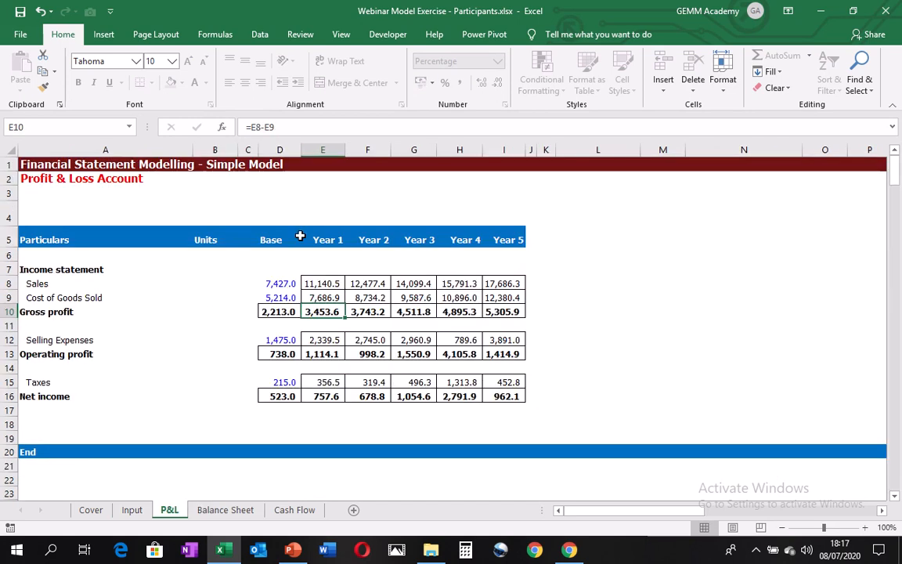
pyautogui.press('Up')
pyautogui.press('Up')
pyautogui.press('Up')
pyautogui.press('Down')
pyautogui.press('Down')
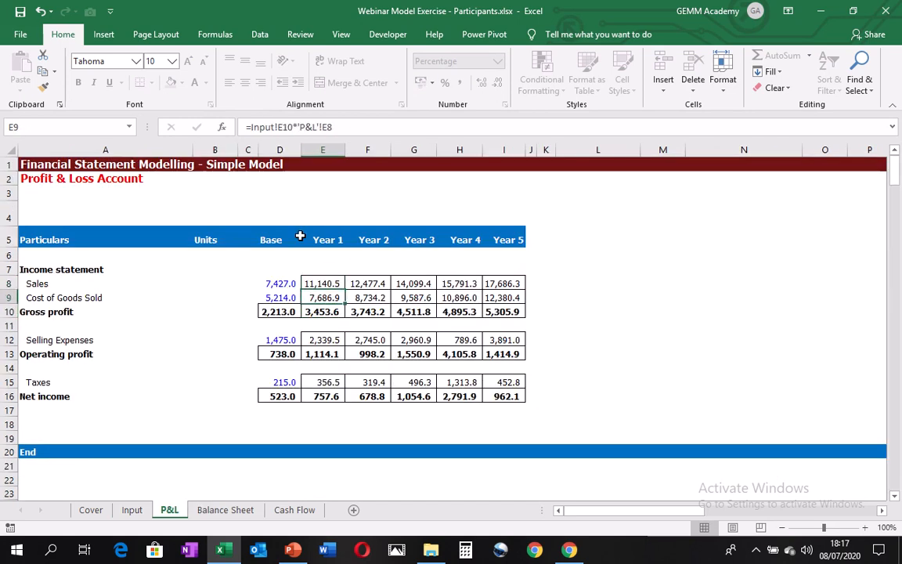
pyautogui.press('Down')
pyautogui.press('Down')
pyautogui.press('Down')
pyautogui.press('Down')
pyautogui.press('Up')
pyautogui.press('Up')
pyautogui.press('Up')
pyautogui.press('Up')
pyautogui.press('Up')
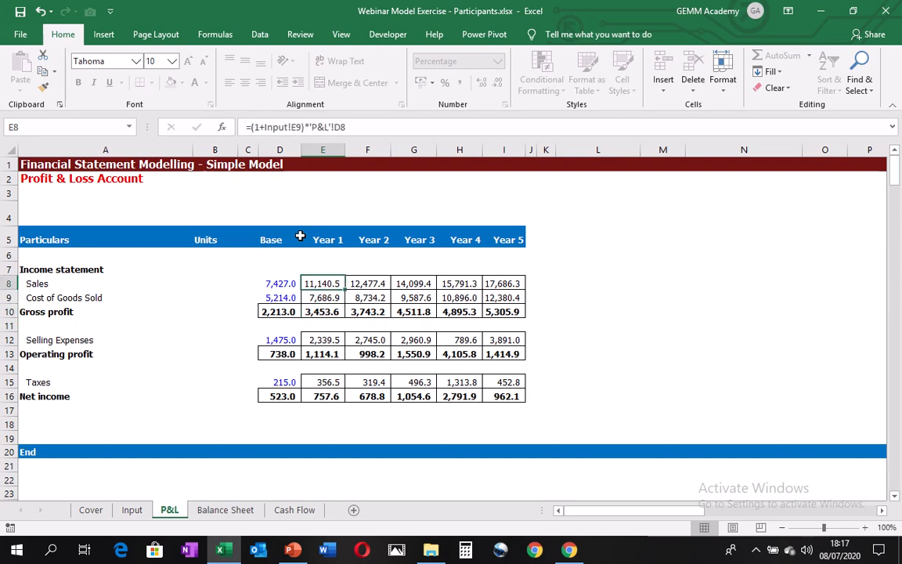
pyautogui.press('Down')
pyautogui.press('Down')
pyautogui.press('Down')
pyautogui.press('Down')
pyautogui.press('Down')
pyautogui.press('Down')
pyautogui.press('Down')
pyautogui.press('Down')
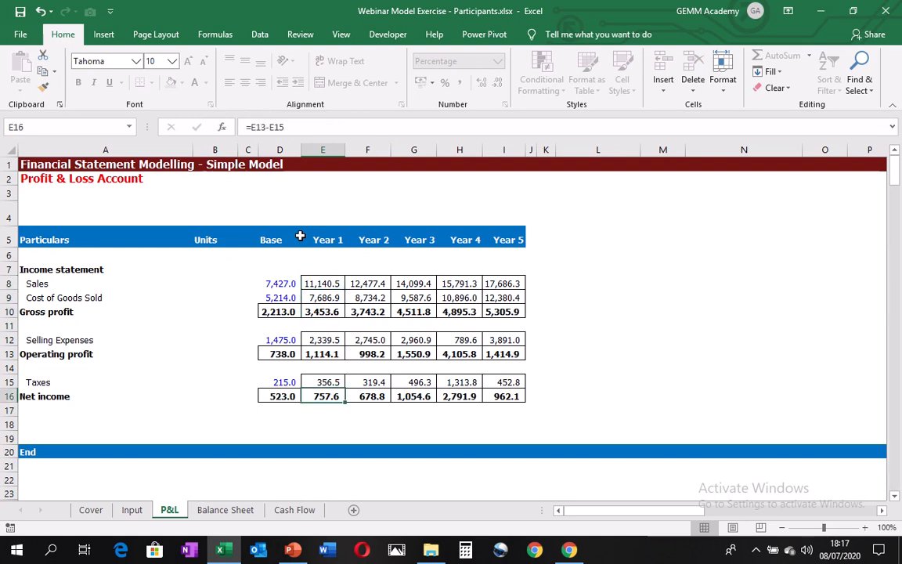
pyautogui.press('Up')
pyautogui.press('Up')
pyautogui.press('Up')
pyautogui.press('Up')
pyautogui.press('Up')
pyautogui.press('Up')
pyautogui.press('Up')
pyautogui.press('Down')
pyautogui.press('Down')
pyautogui.press('Down')
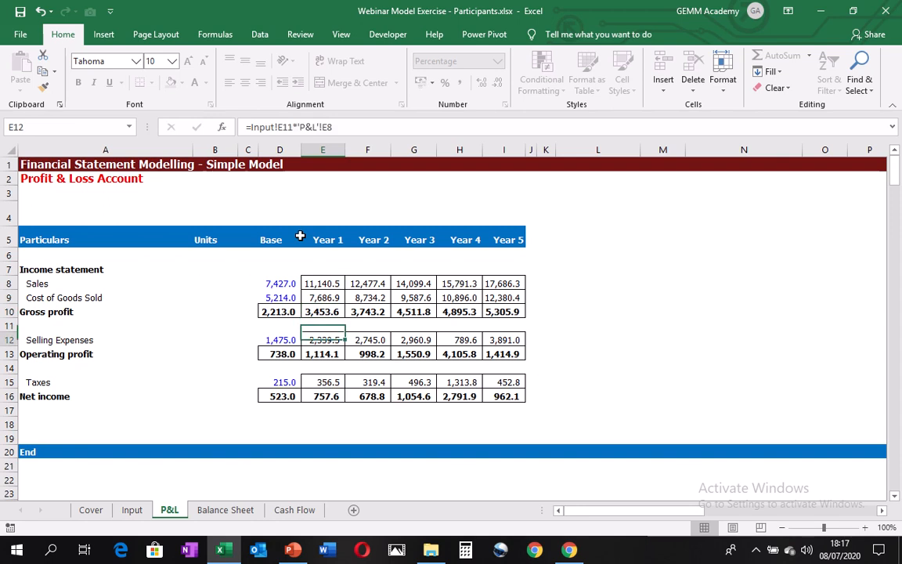
pyautogui.press('Down')
pyautogui.press('Down')
pyautogui.press('Down')
pyautogui.press('Down')
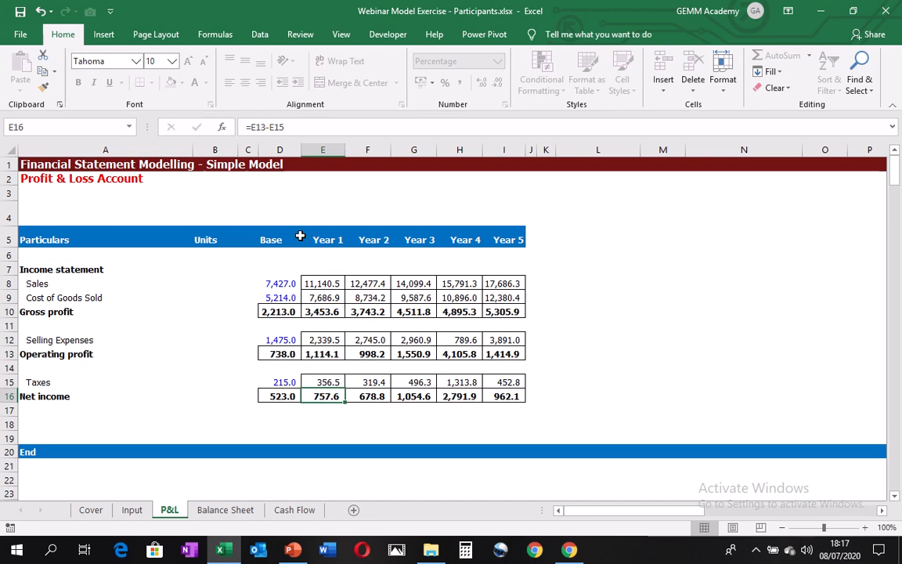
# Revisit the Year 1 sales growth assumption on the Input sheet and go through the linked statement sheets.
pyautogui.hotkey('ctrl', 'pageup')
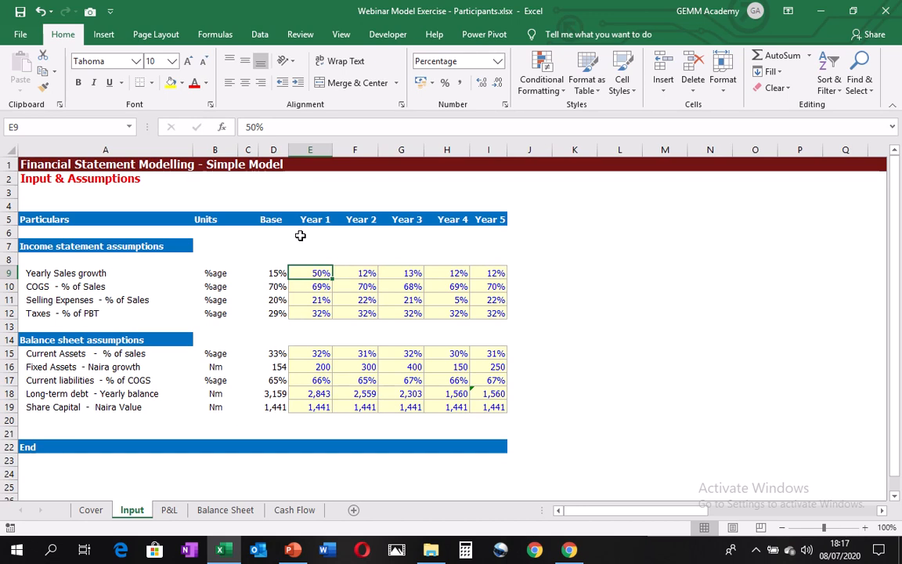
pyautogui.hotkey('ctrl', 'pagedown')
pyautogui.hotkey('ctrl', 'pagedown')
pyautogui.hotkey('ctrl', 'pagedown')
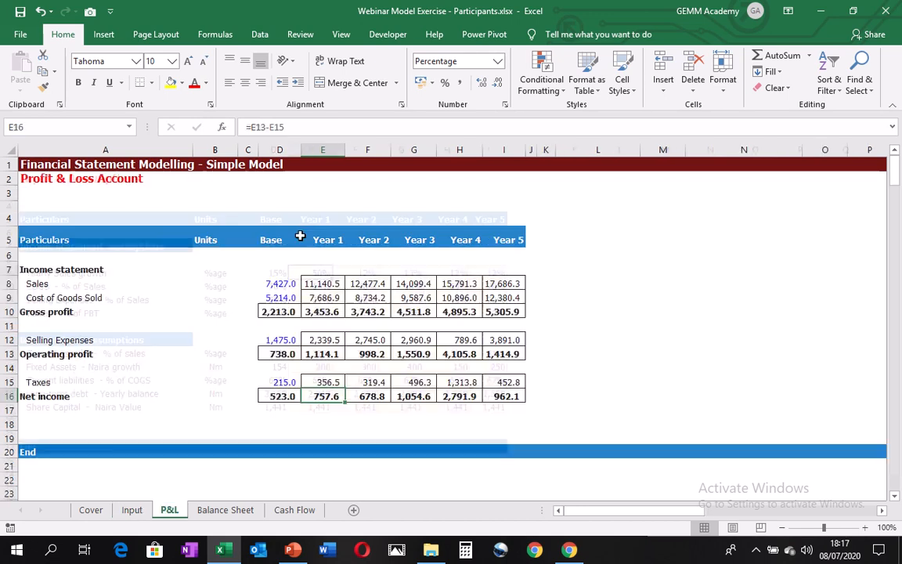